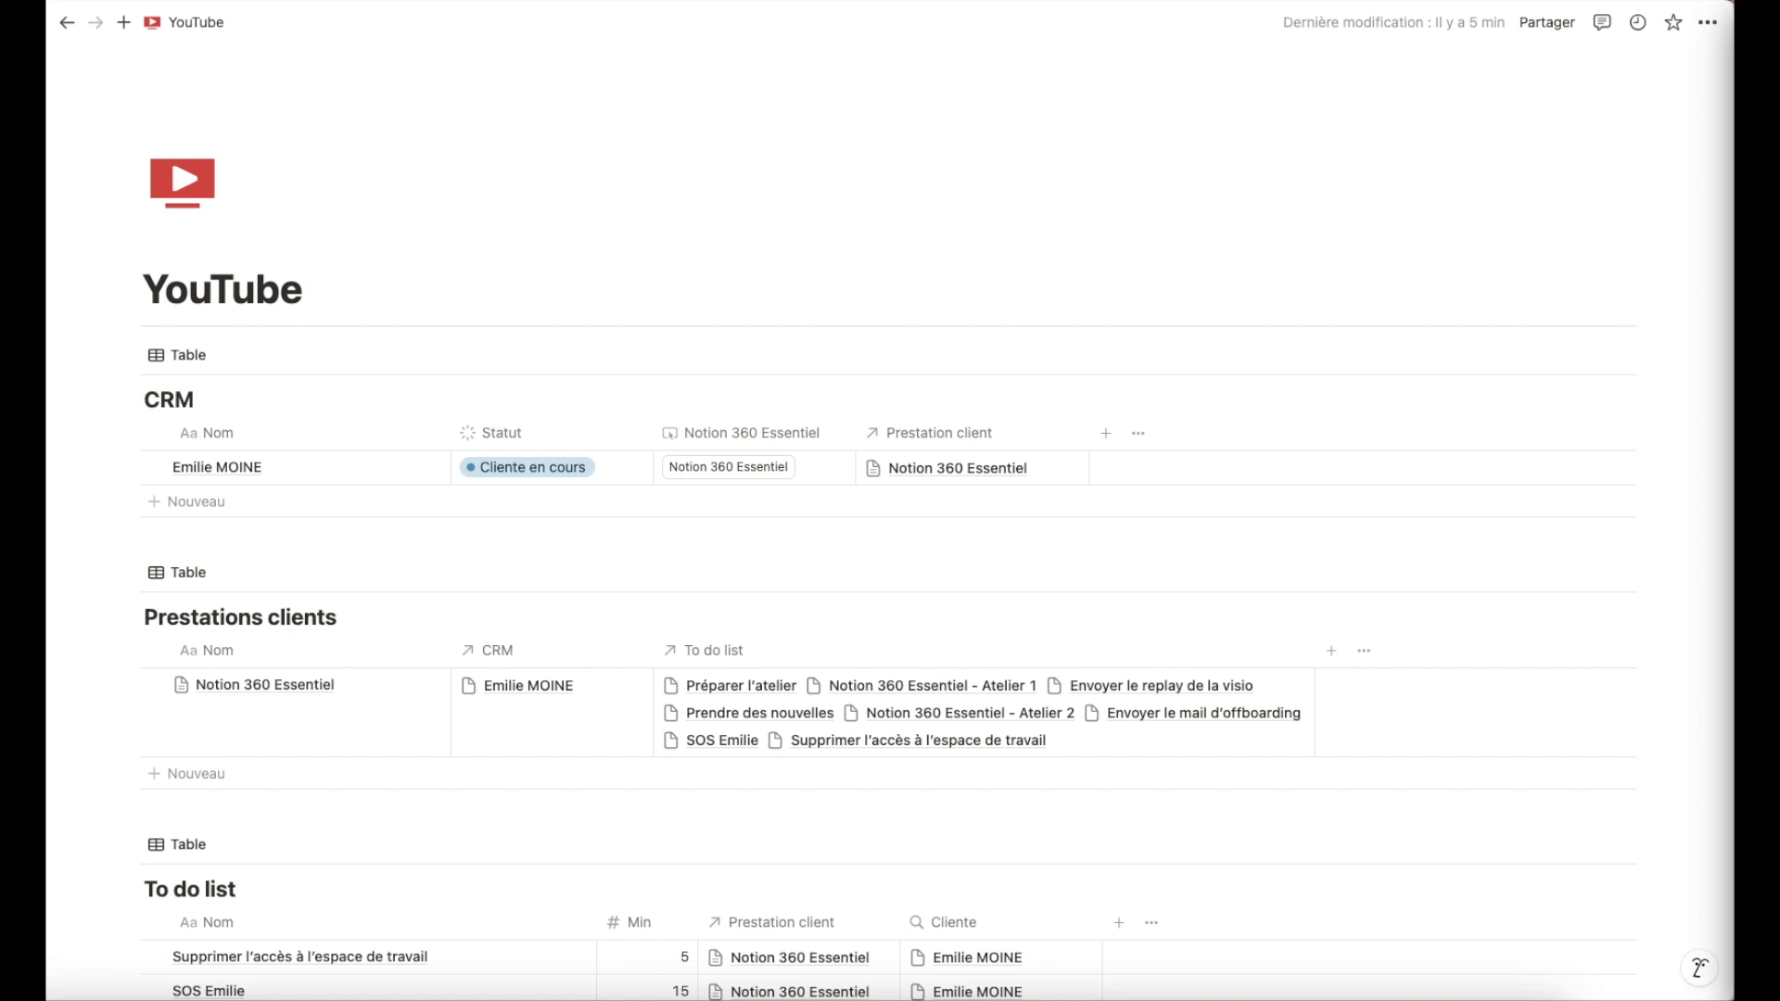
Scroll through the CRM, Prestations clients and To do list tables on the YouTube page to review their contents.
scroll(469, 881, "down", 3)
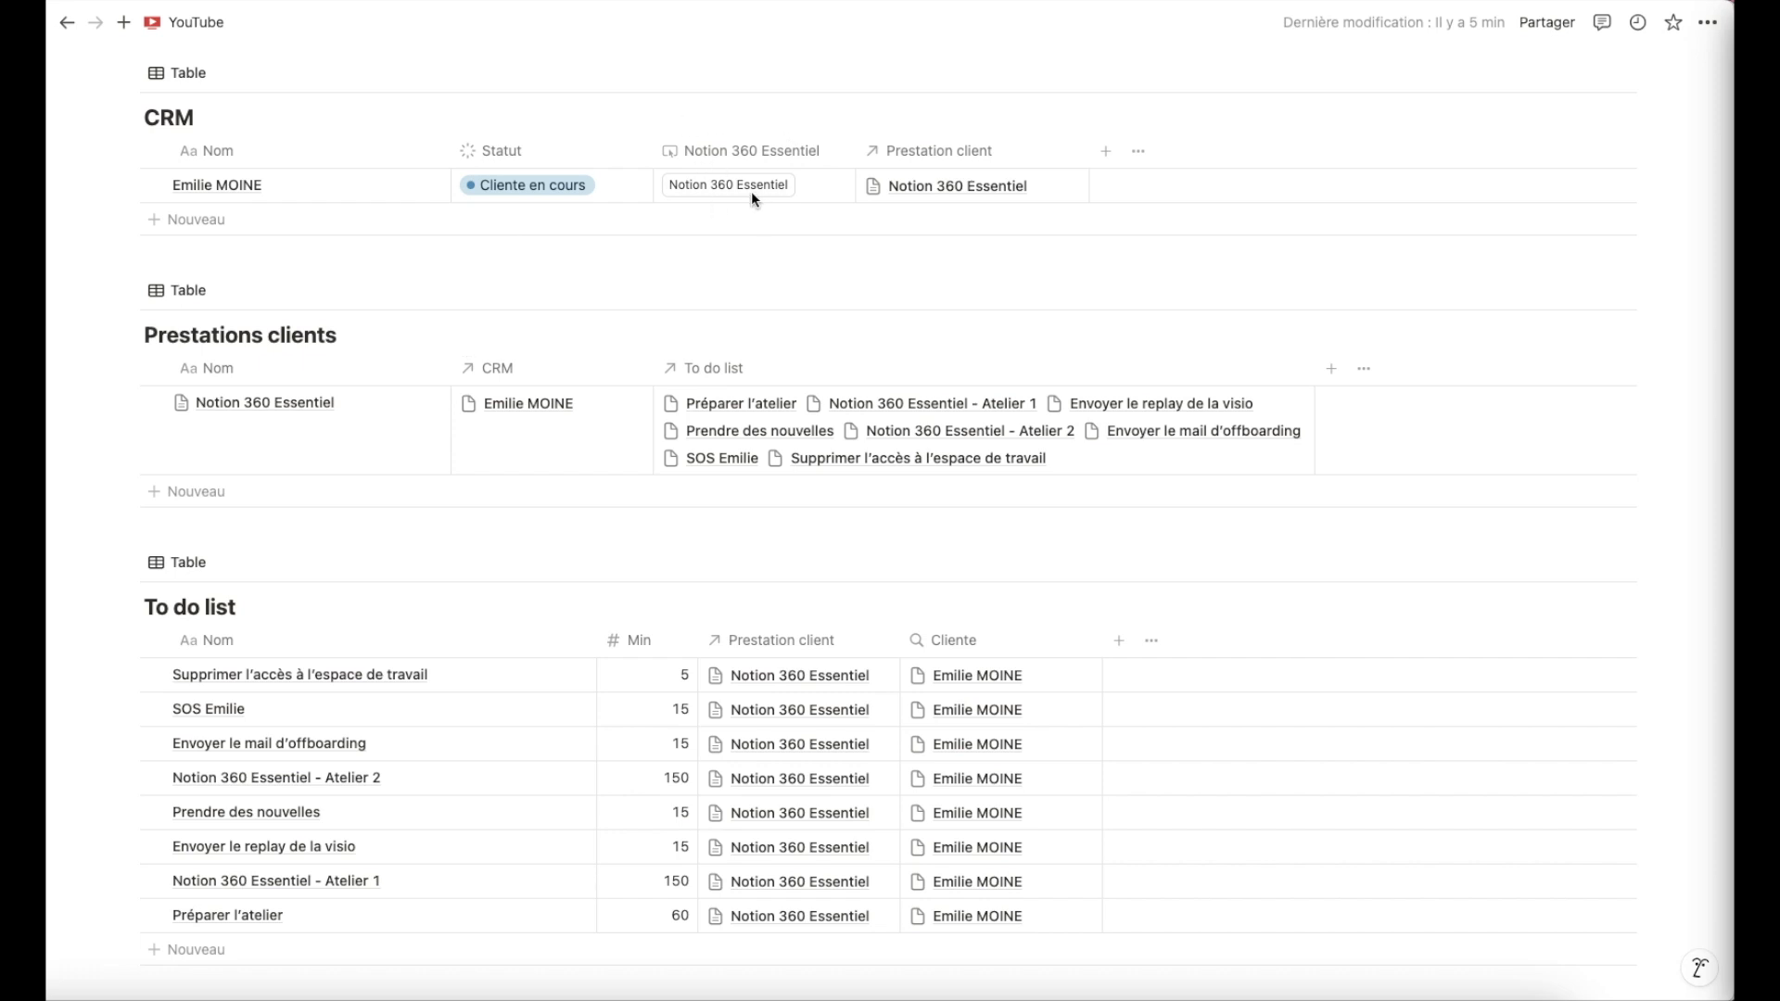
scroll(676, 205, "down", 1)
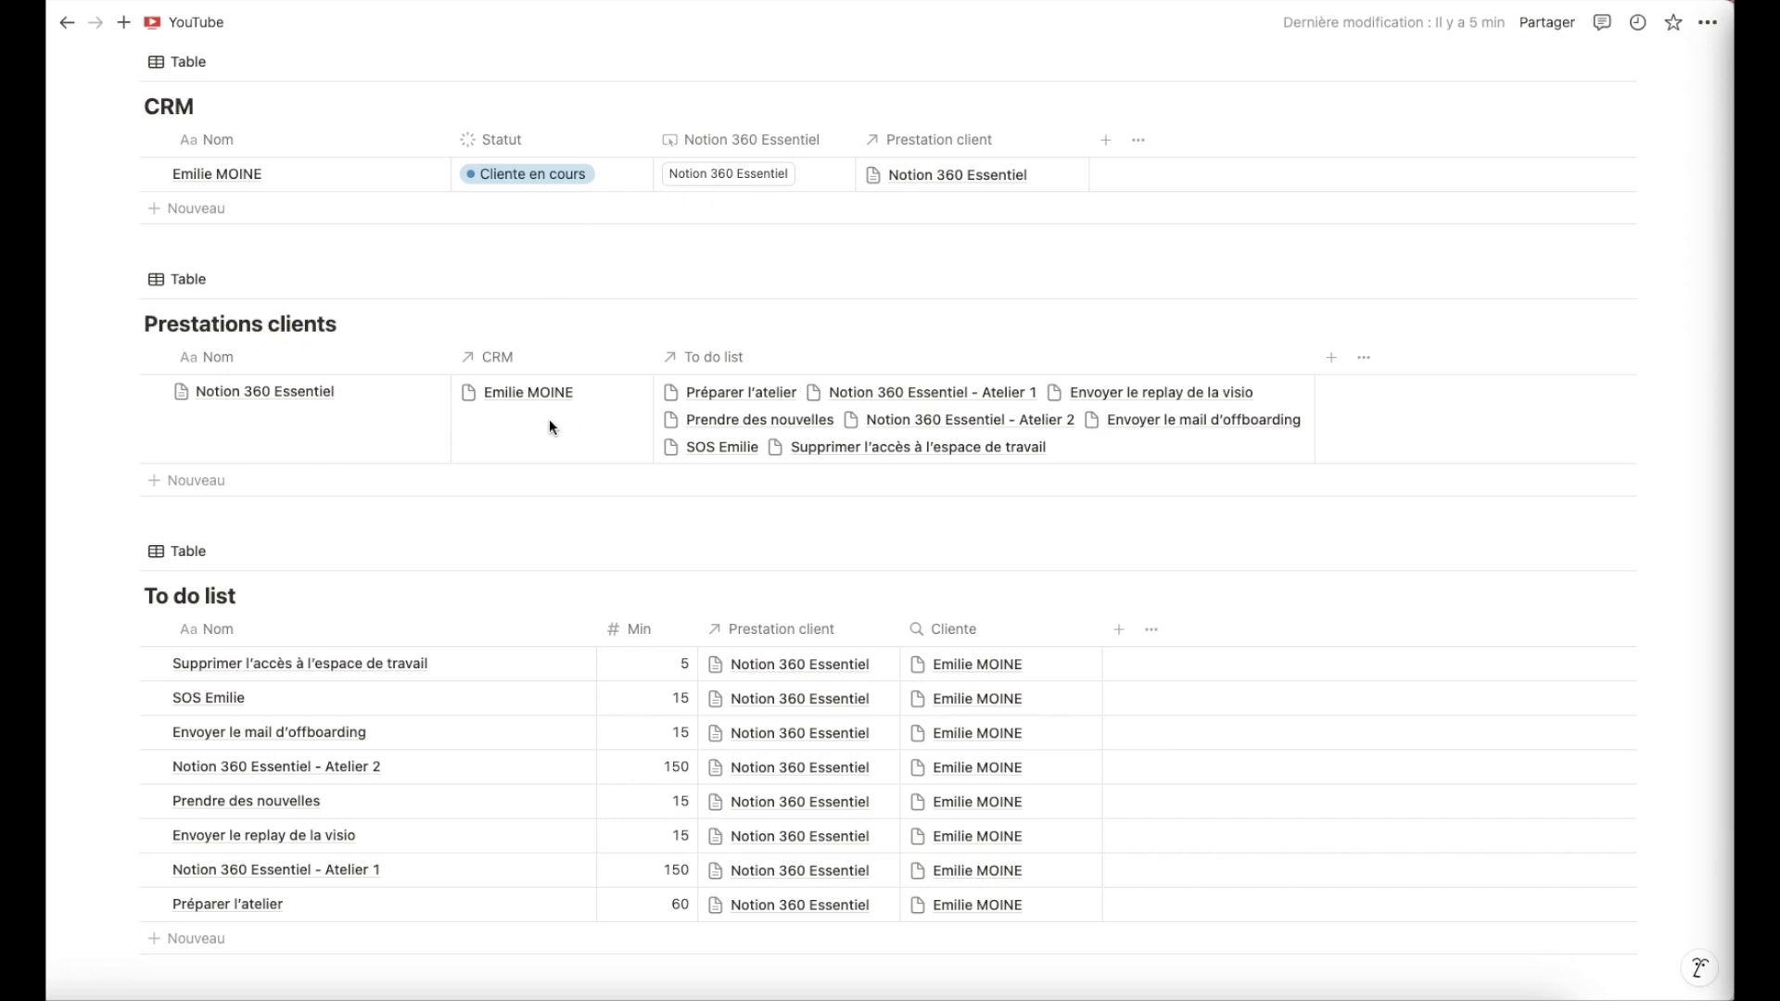
scroll(358, 553, "down", 1)
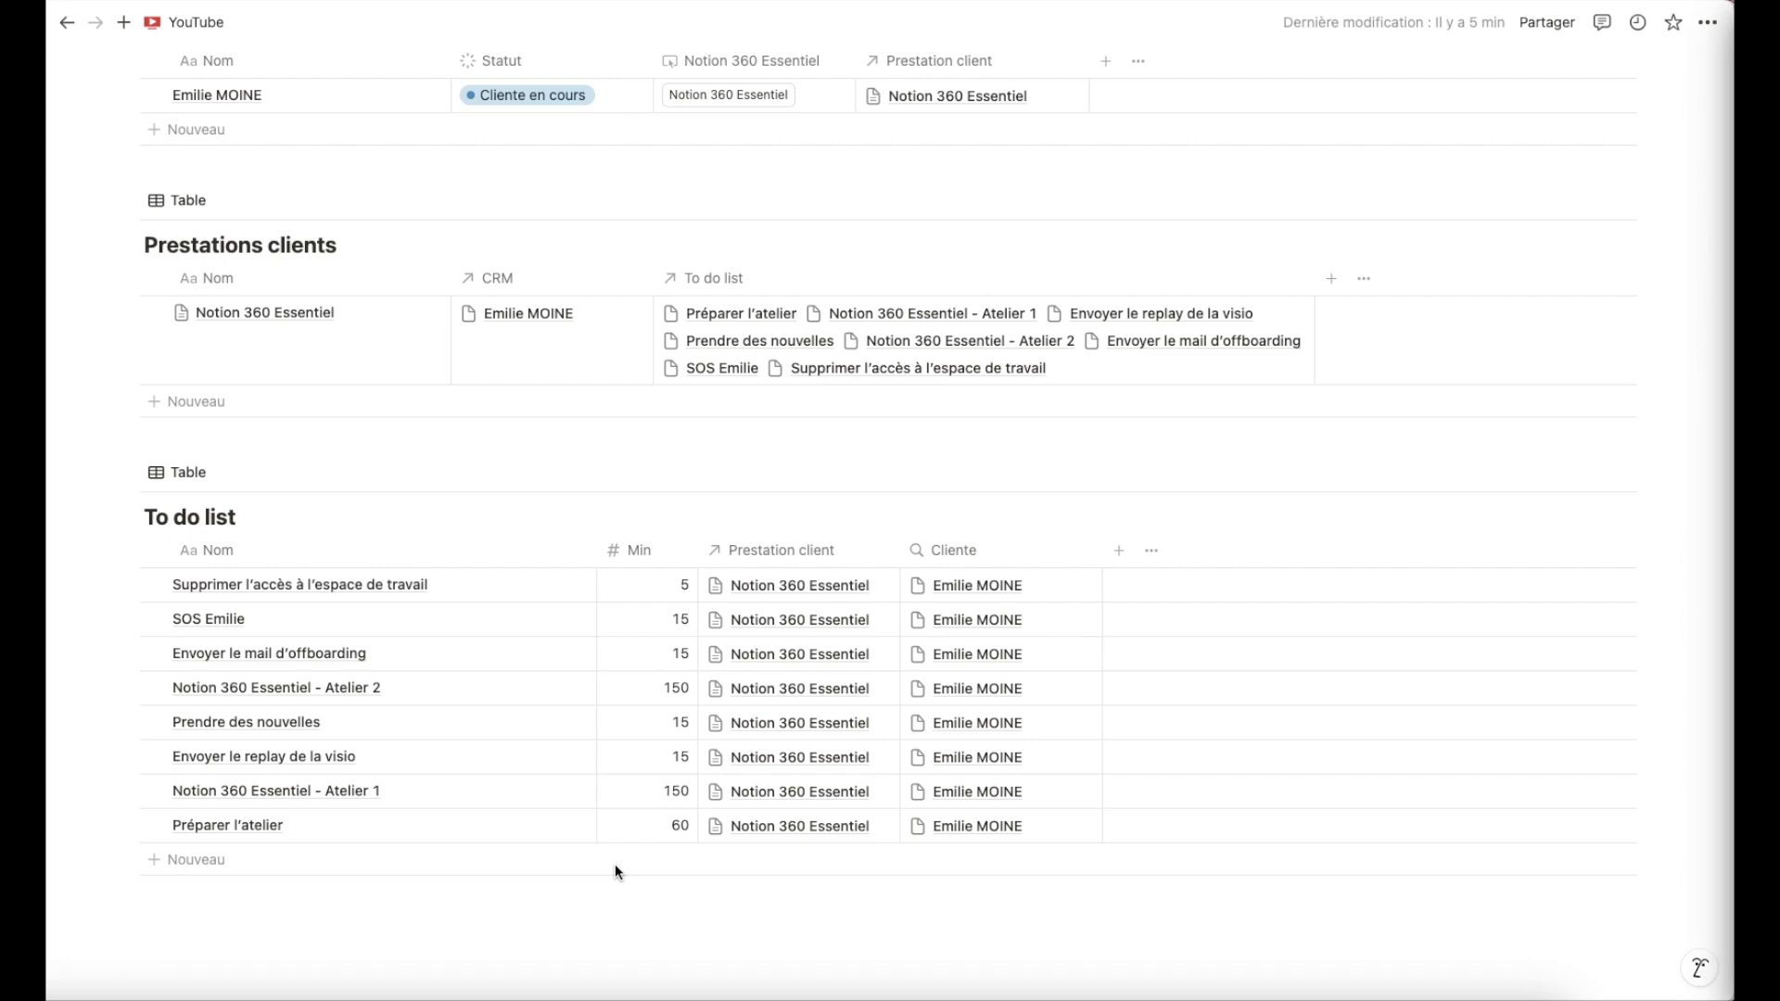
scroll(614, 864, "up", 3)
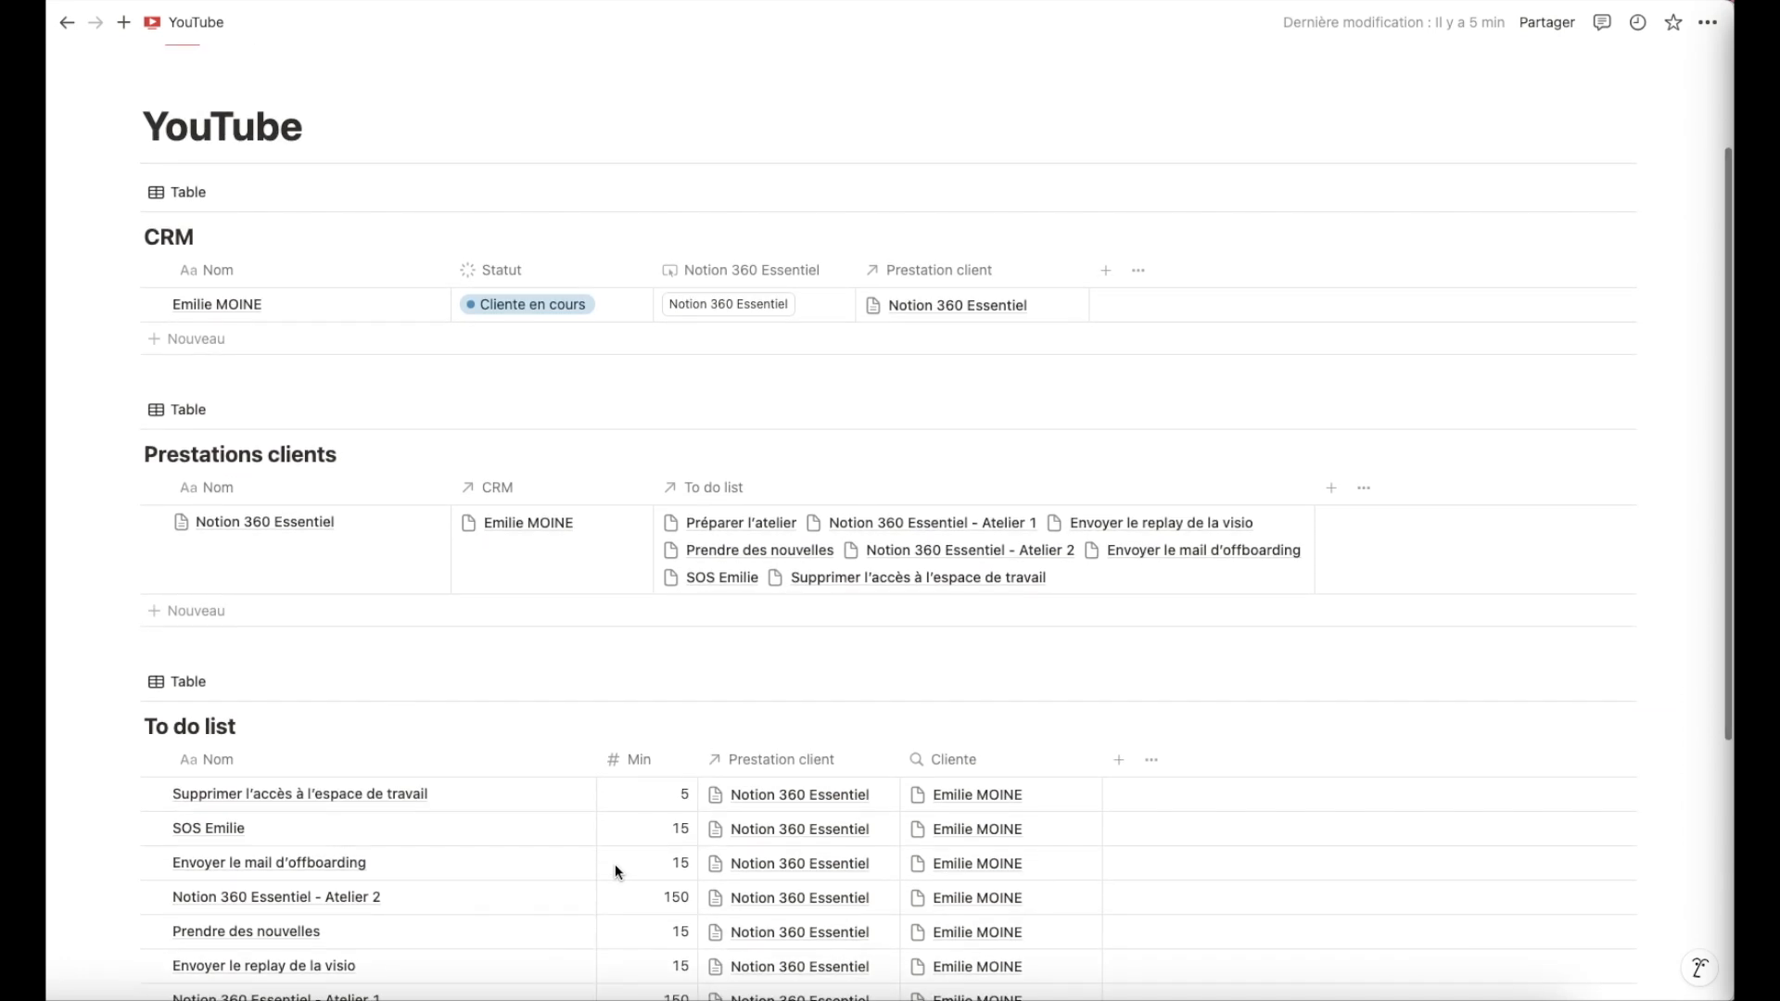
scroll(615, 864, "up", 1)
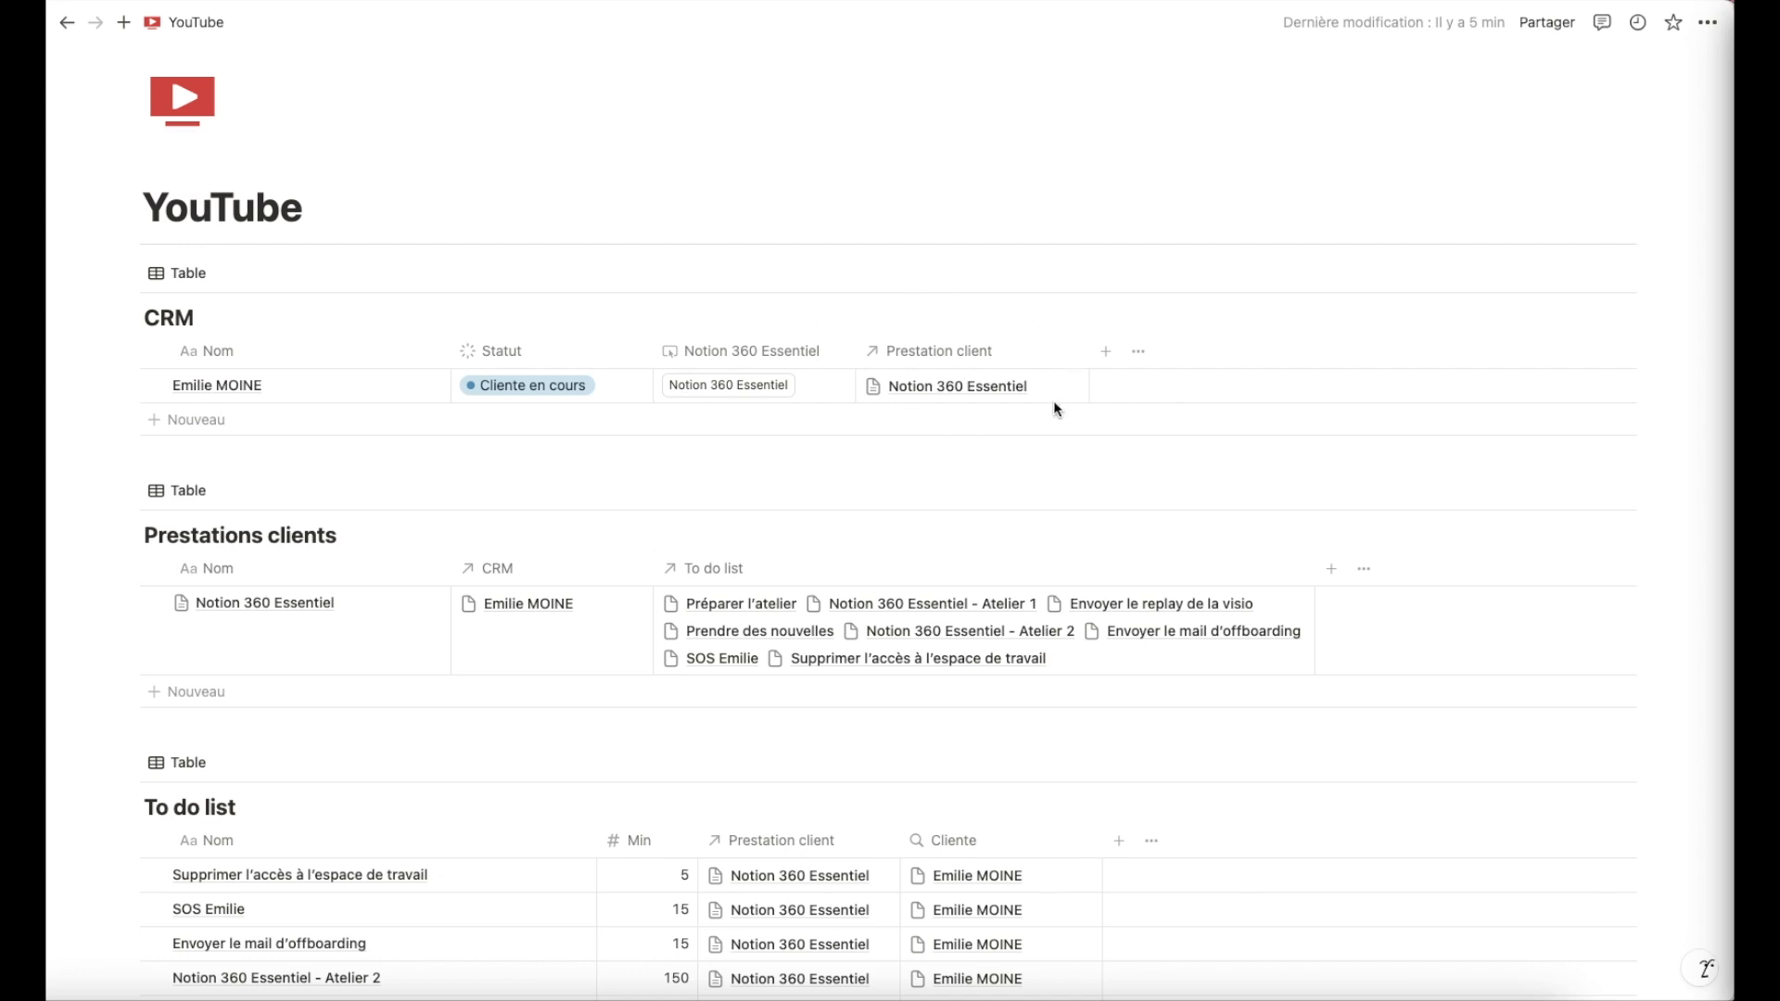
scroll(1054, 406, "down", 1)
scroll(1053, 406, "down", 1)
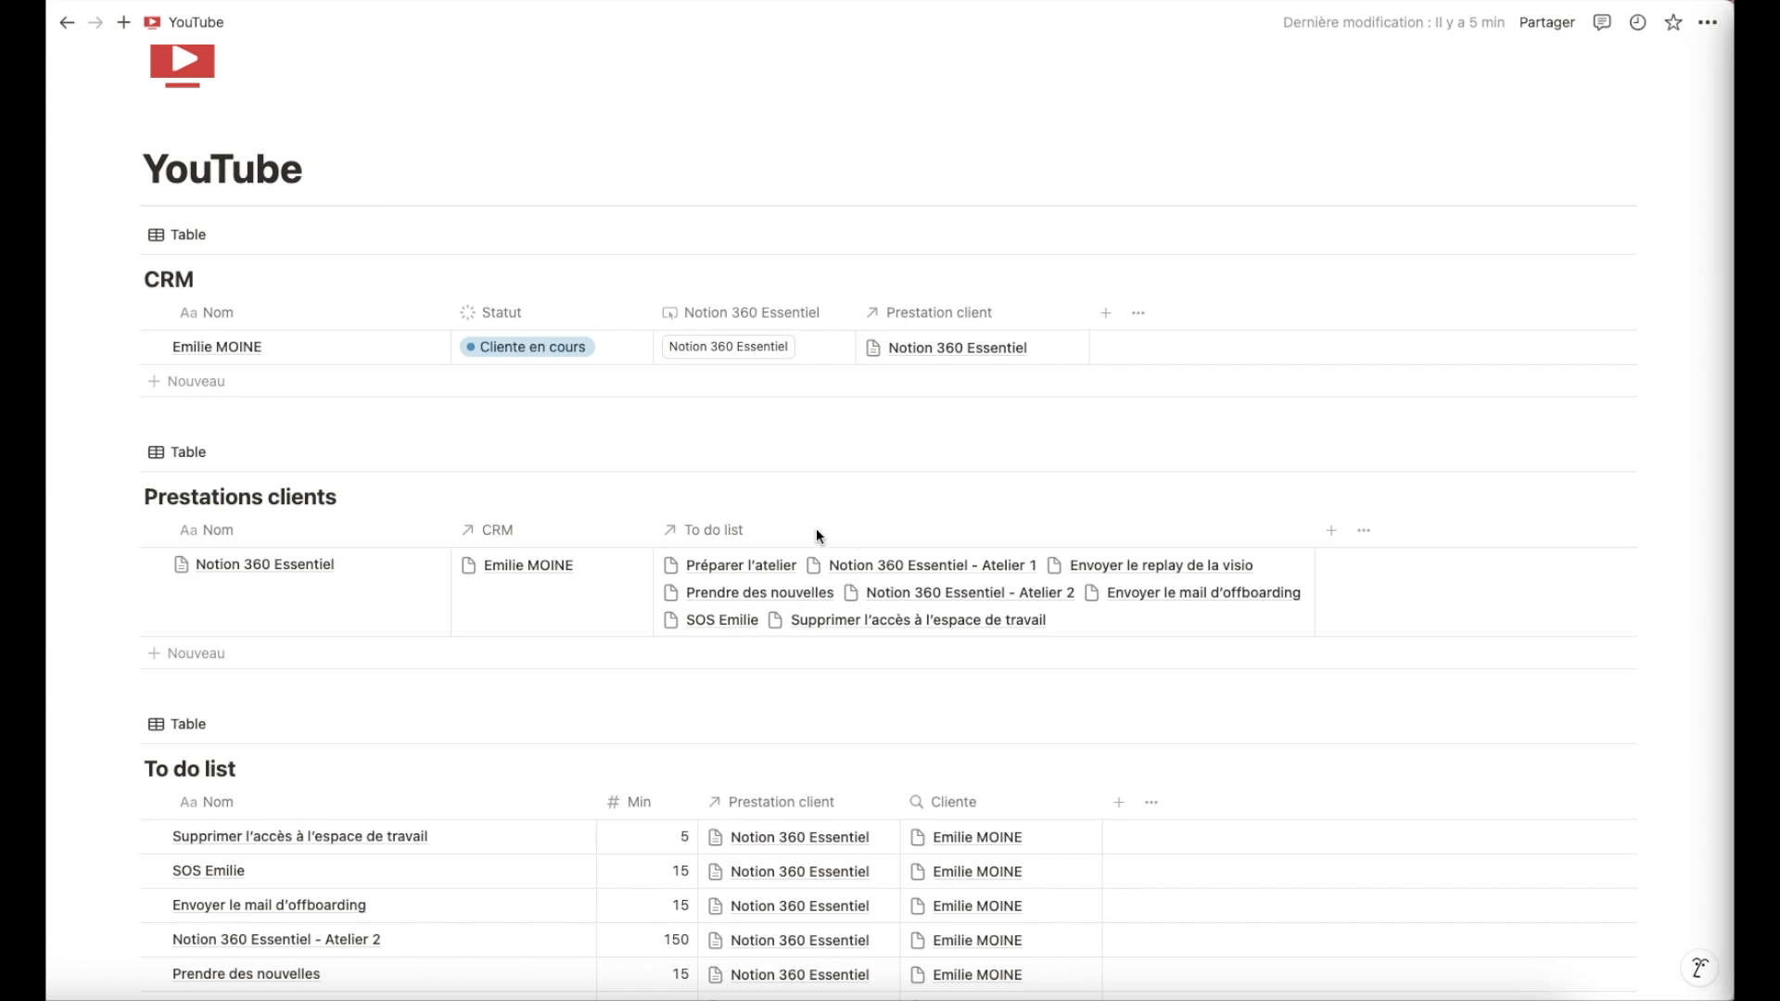
scroll(817, 534, "down", 4)
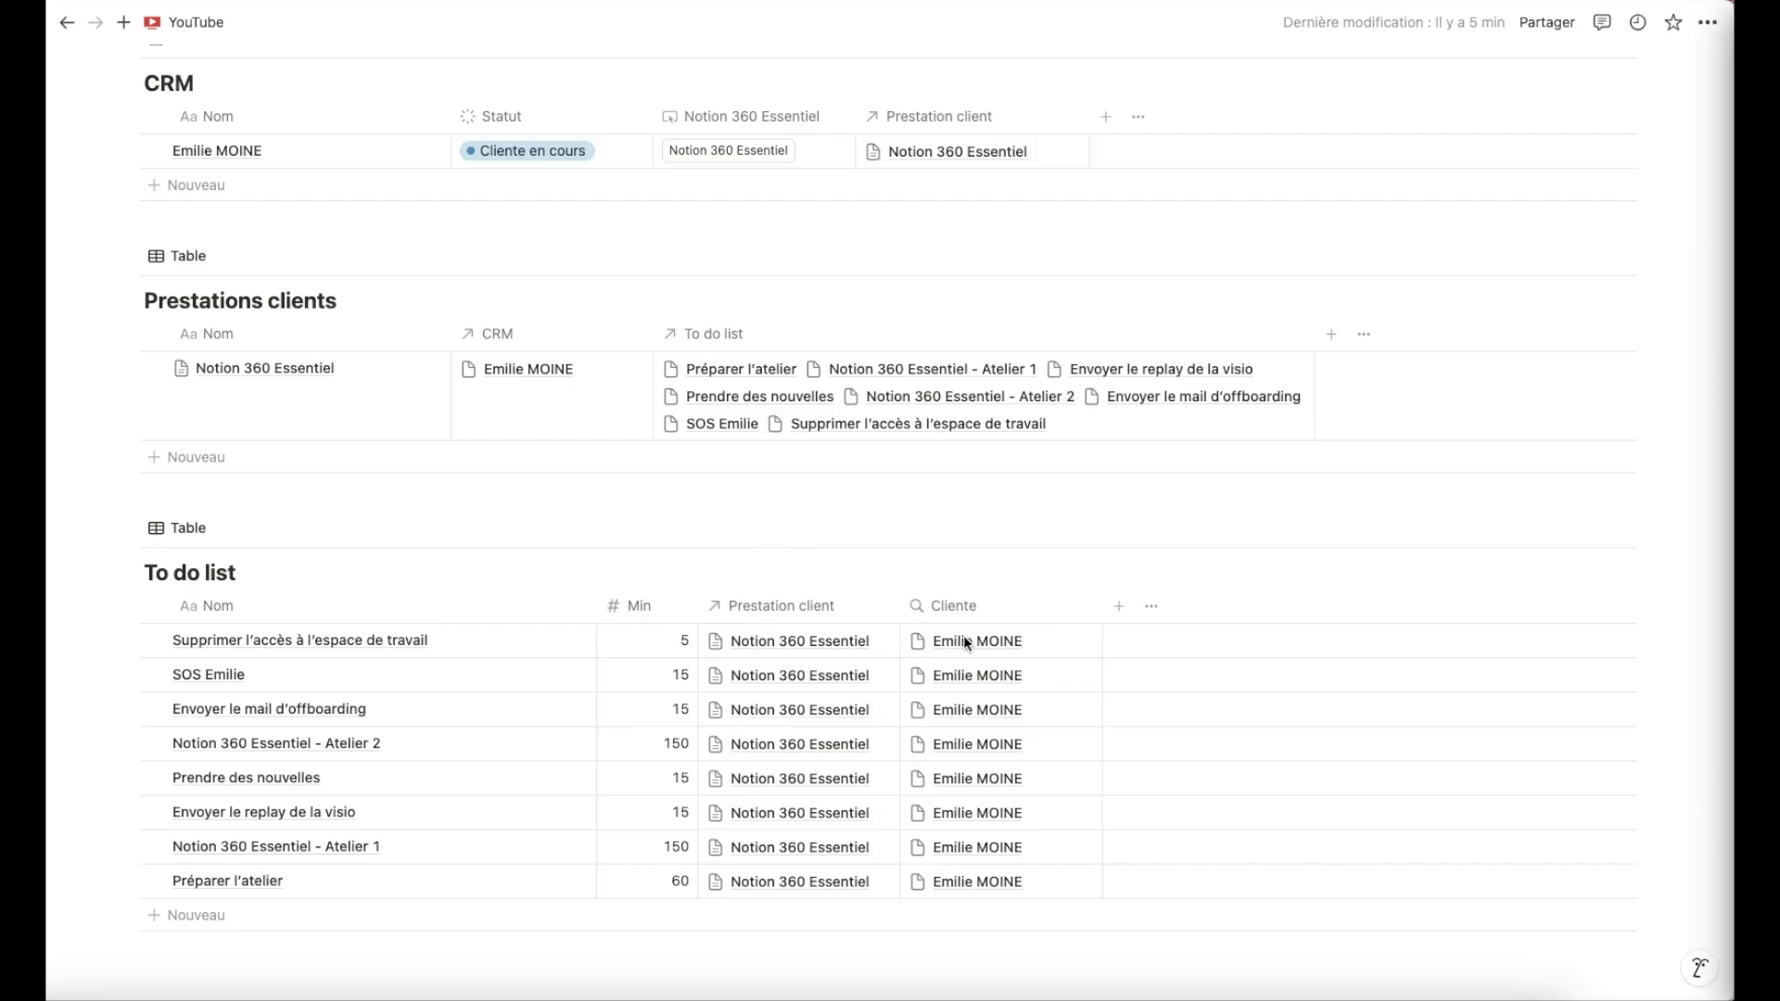
scroll(964, 640, "up", 1)
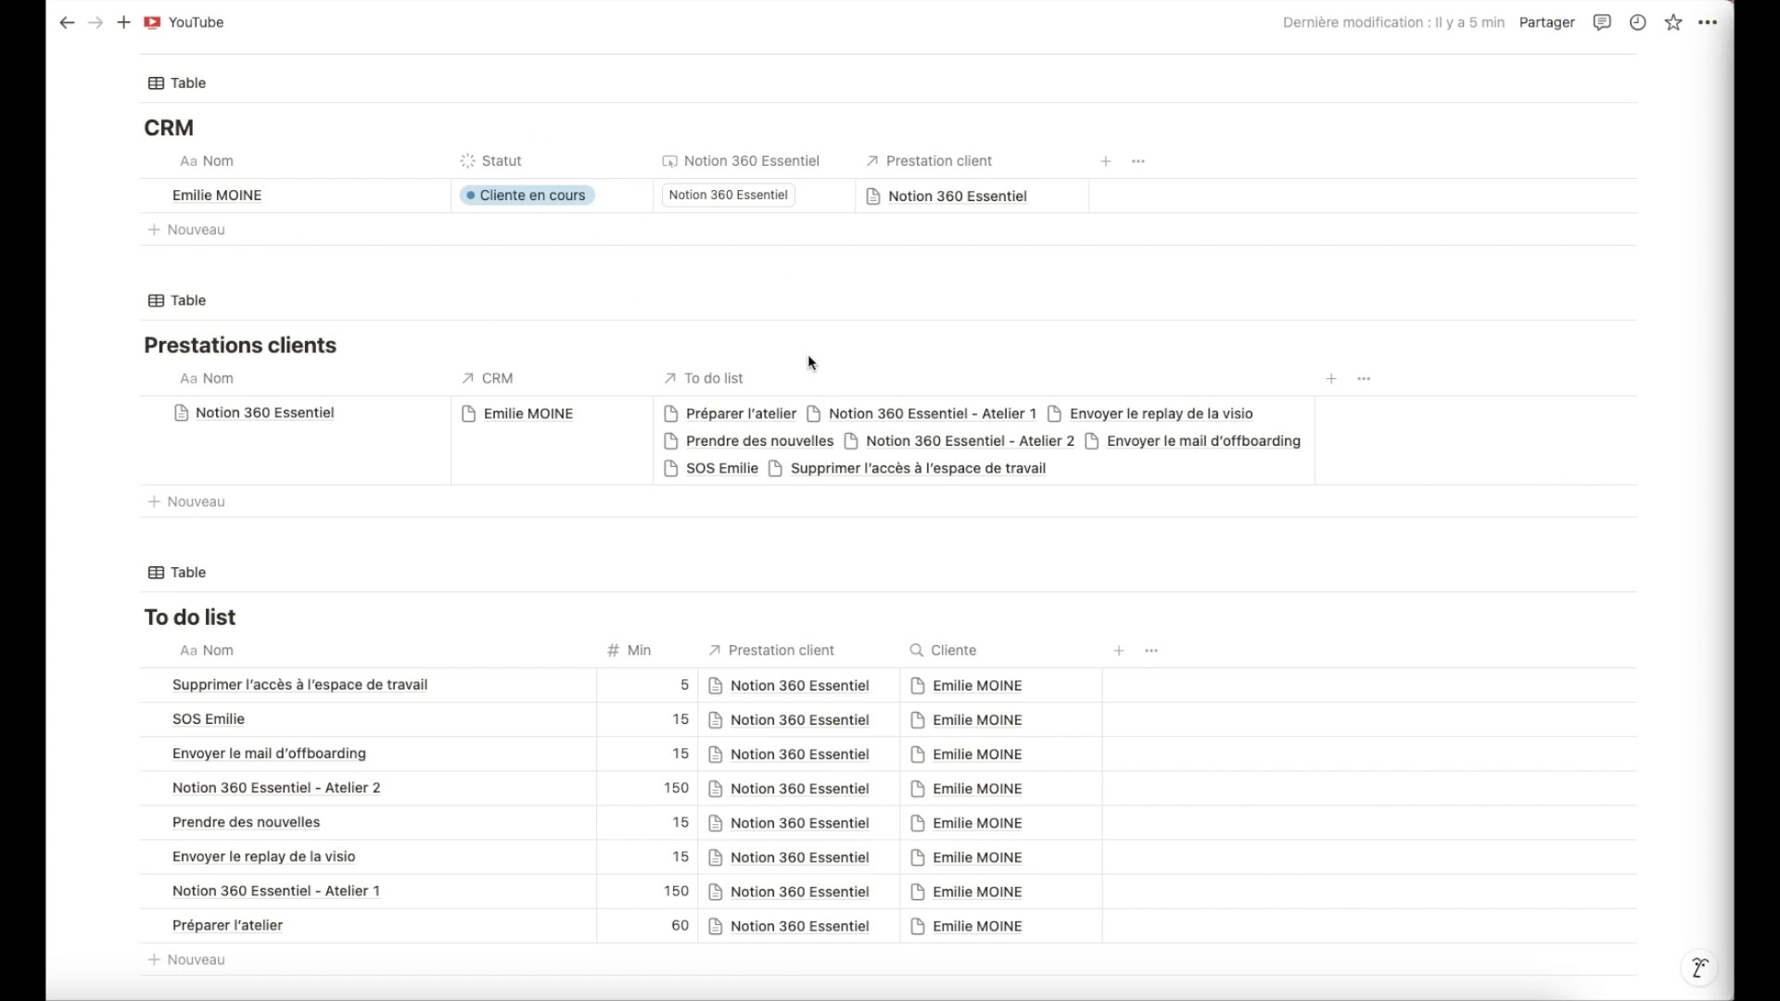
scroll(808, 359, "down", 2)
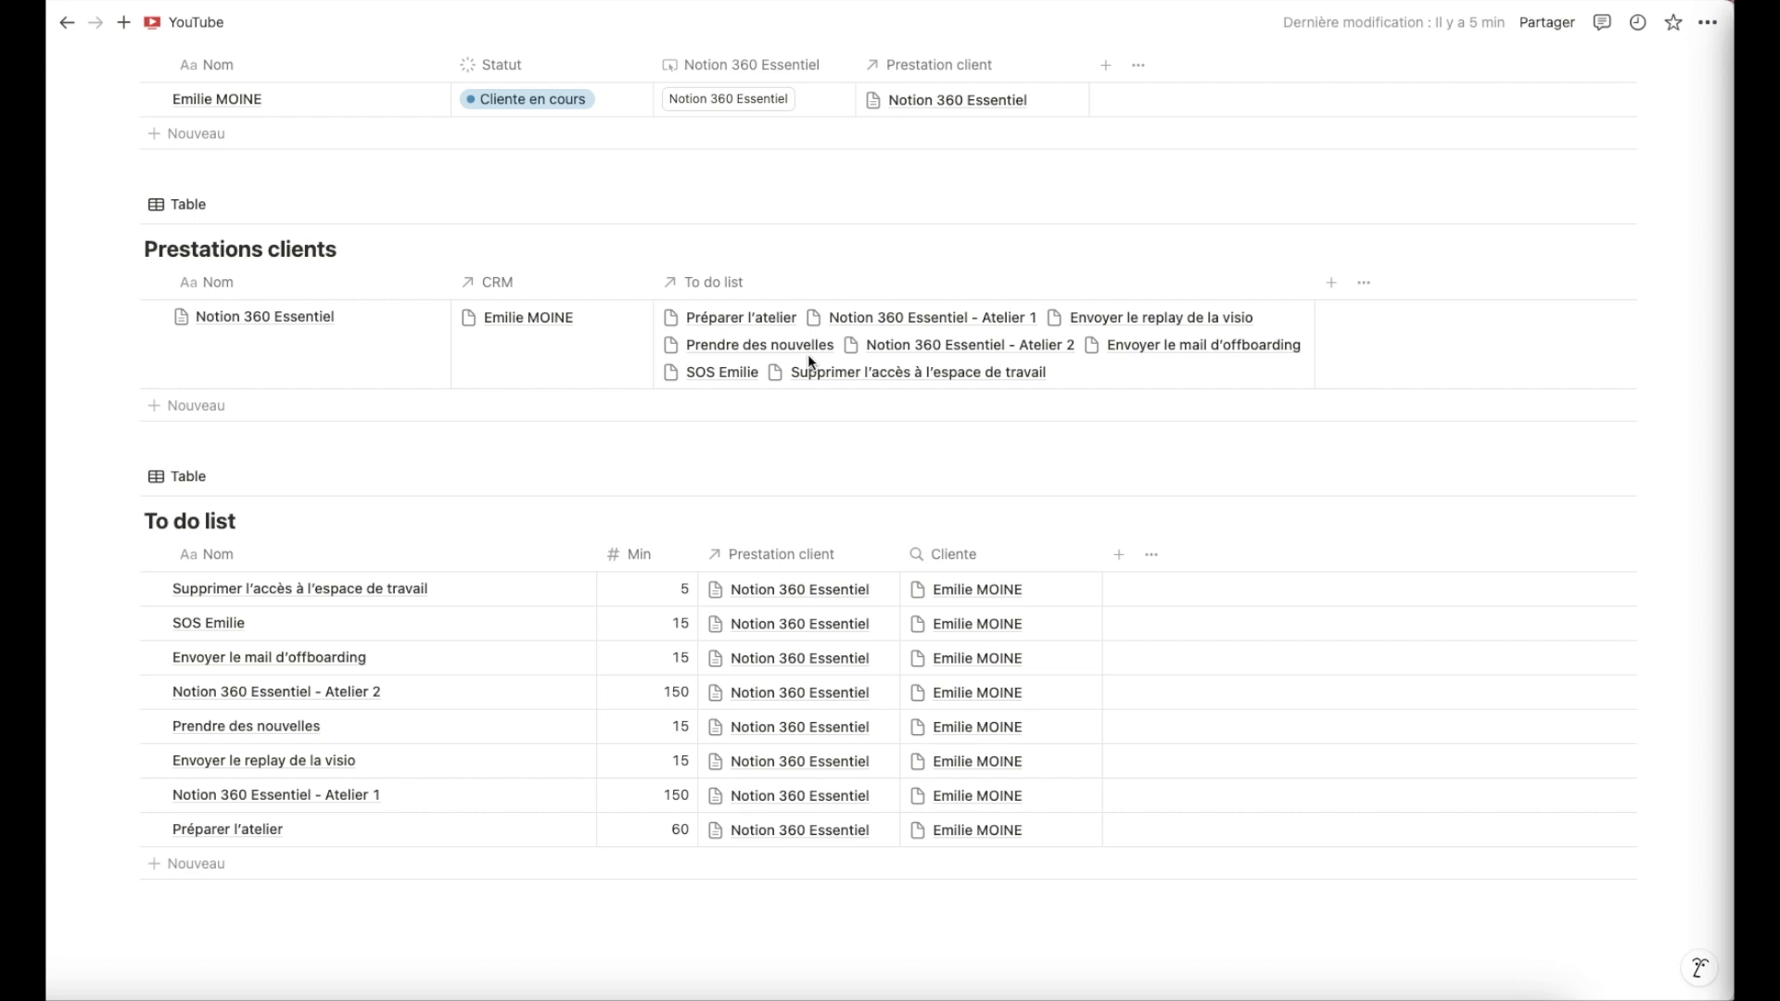
scroll(809, 360, "up", 5)
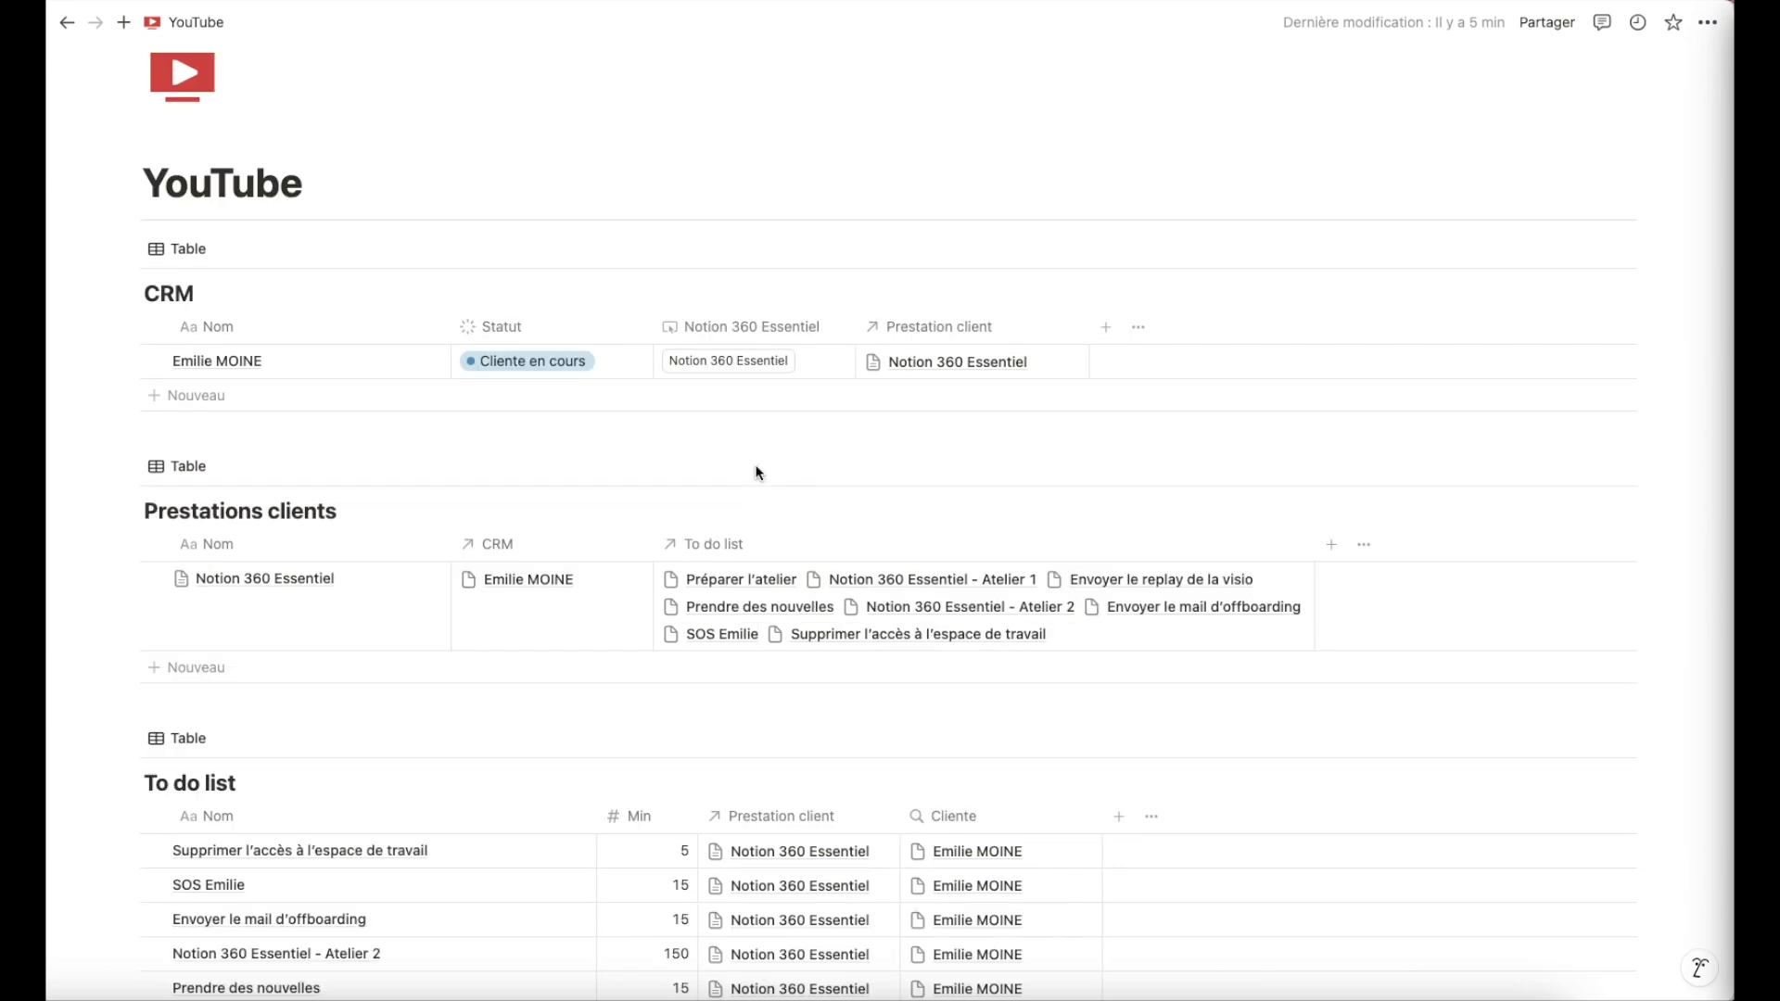
scroll(759, 473, "down", 1)
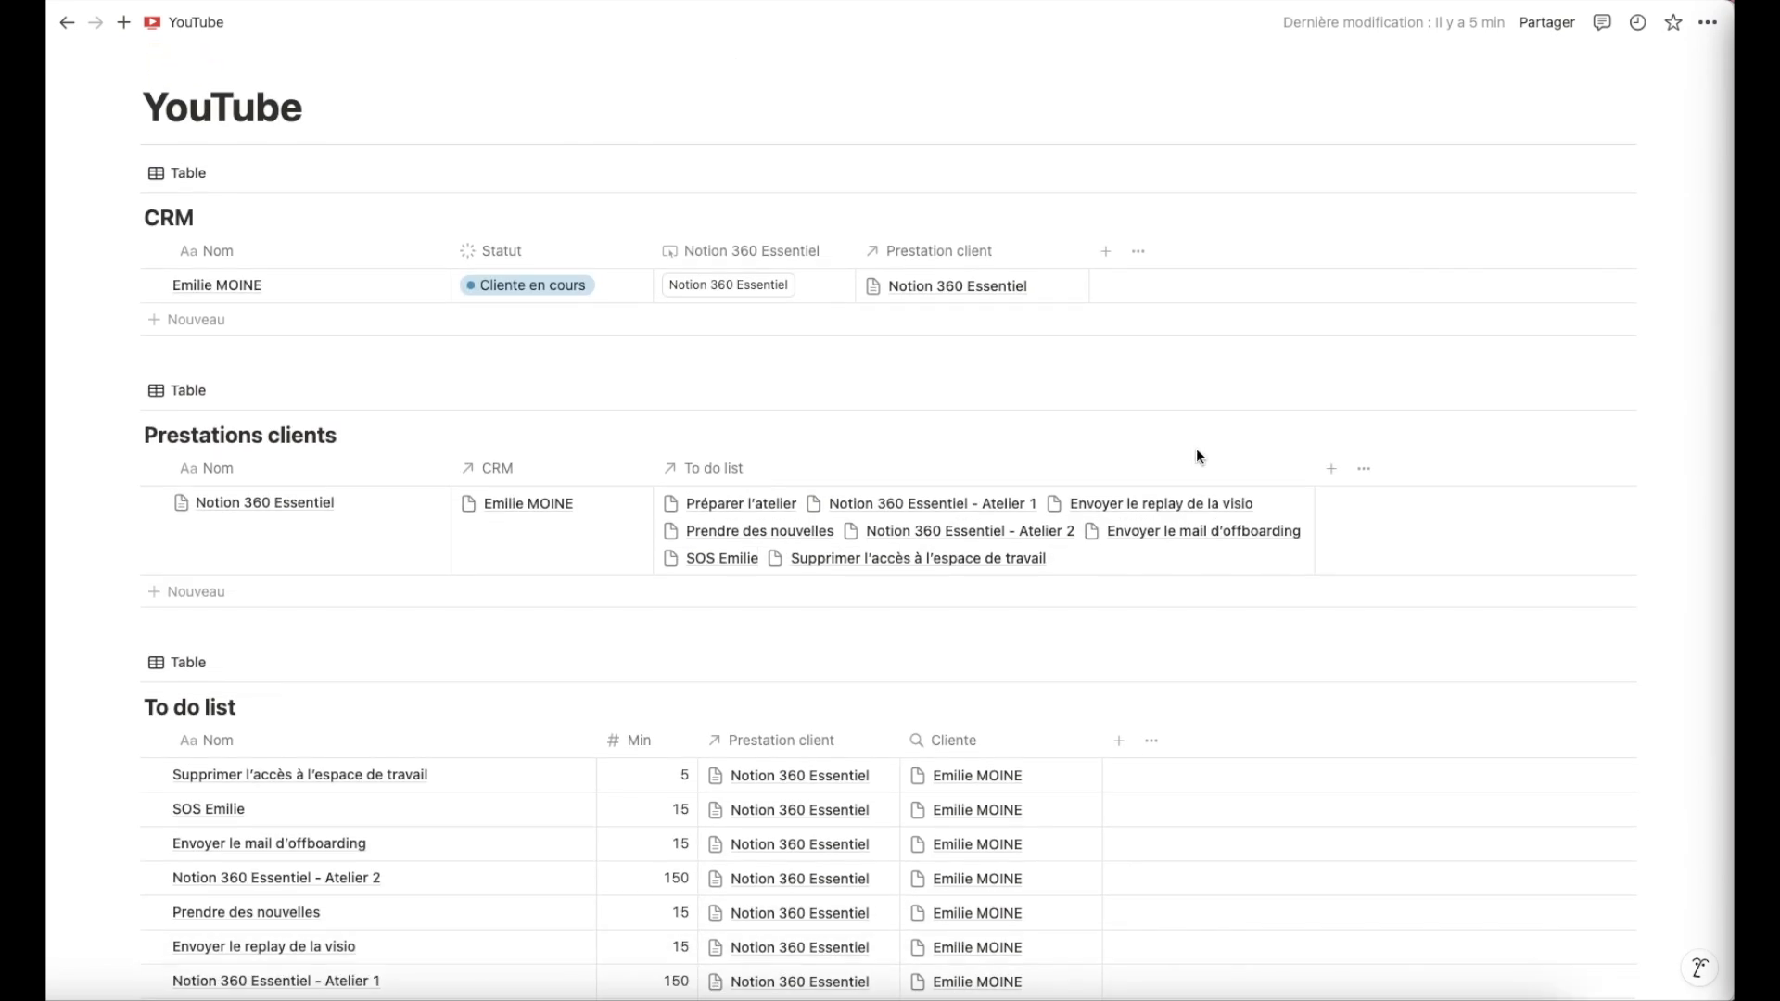
Inspect the page templates available for the Prestations clients and To do list databases.
left_click(1626, 397)
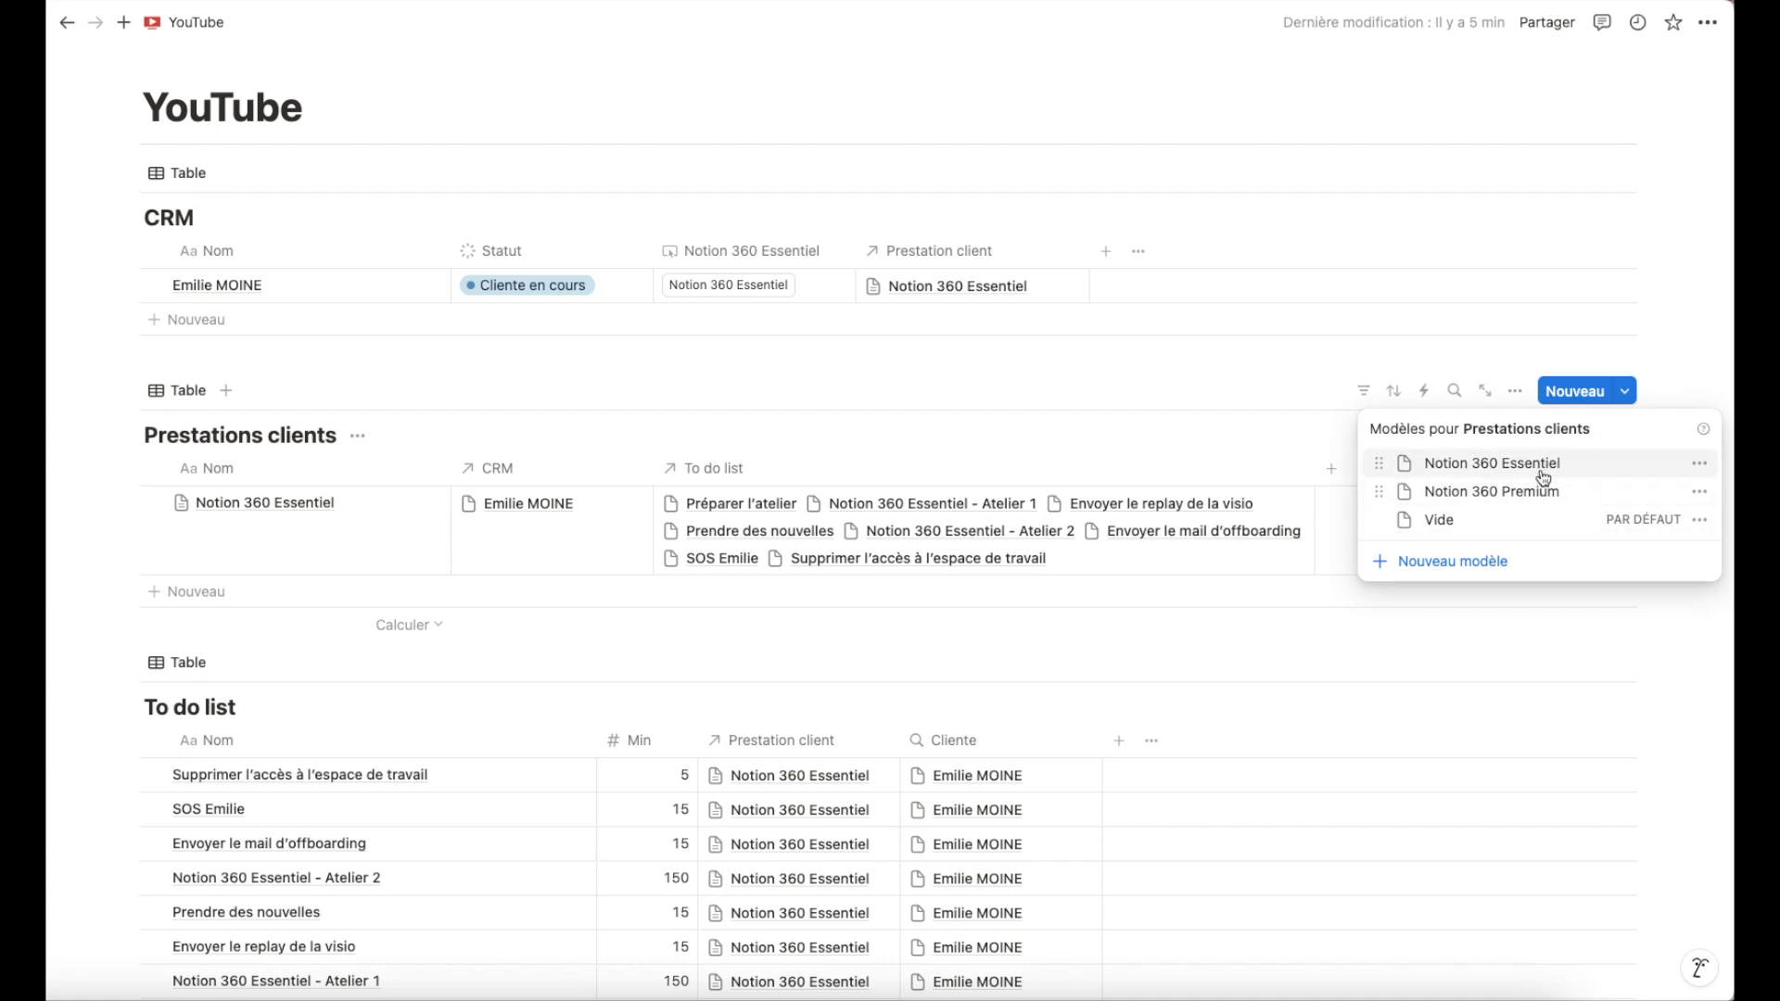
left_click(1309, 416)
scroll(1324, 520, "down", 5)
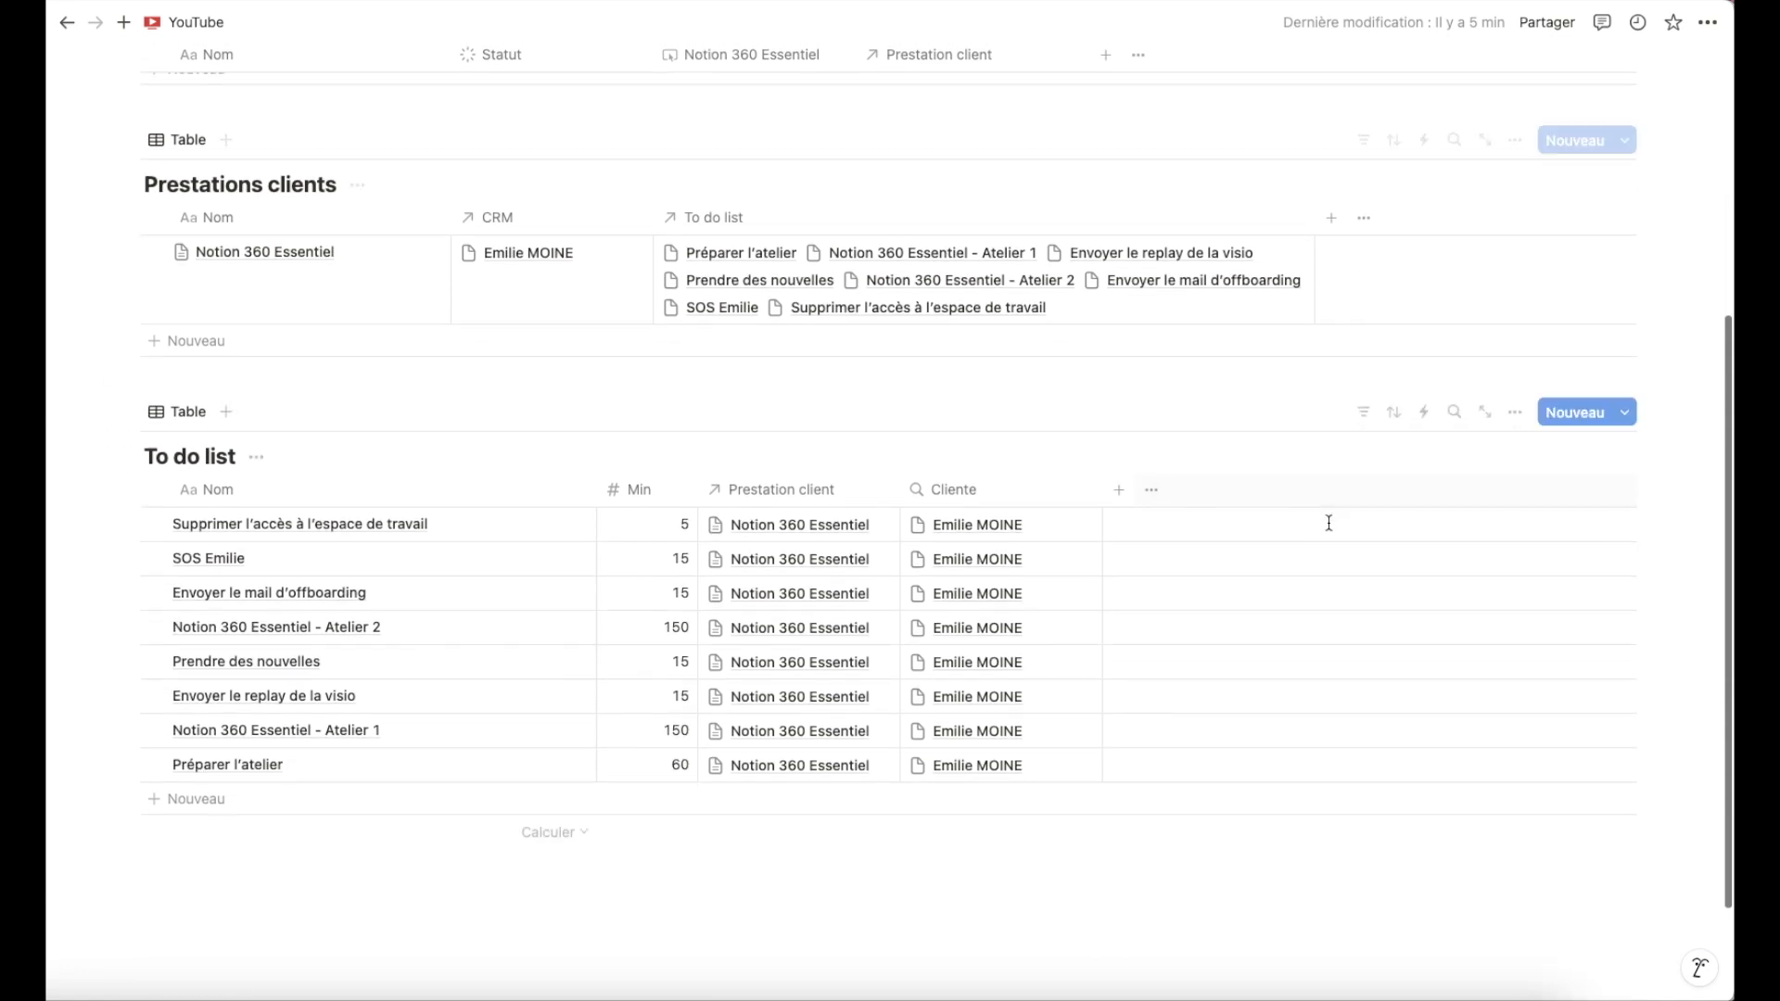
left_click(1626, 343)
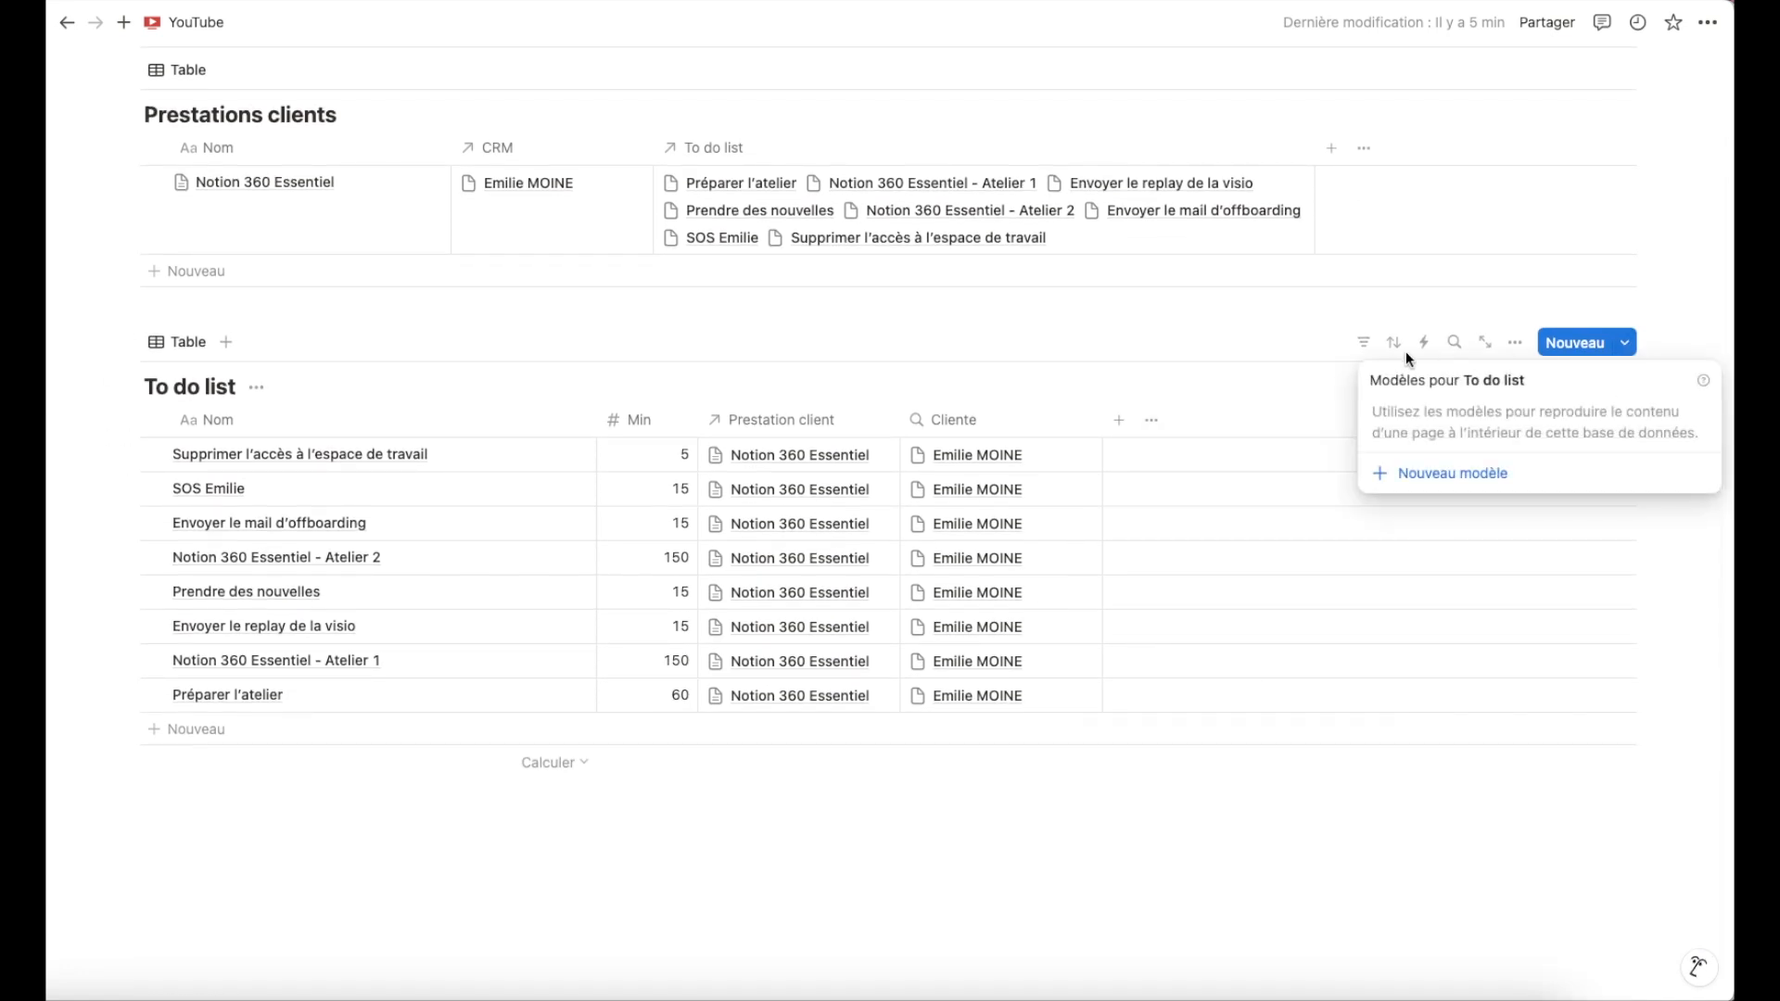
left_click(1214, 375)
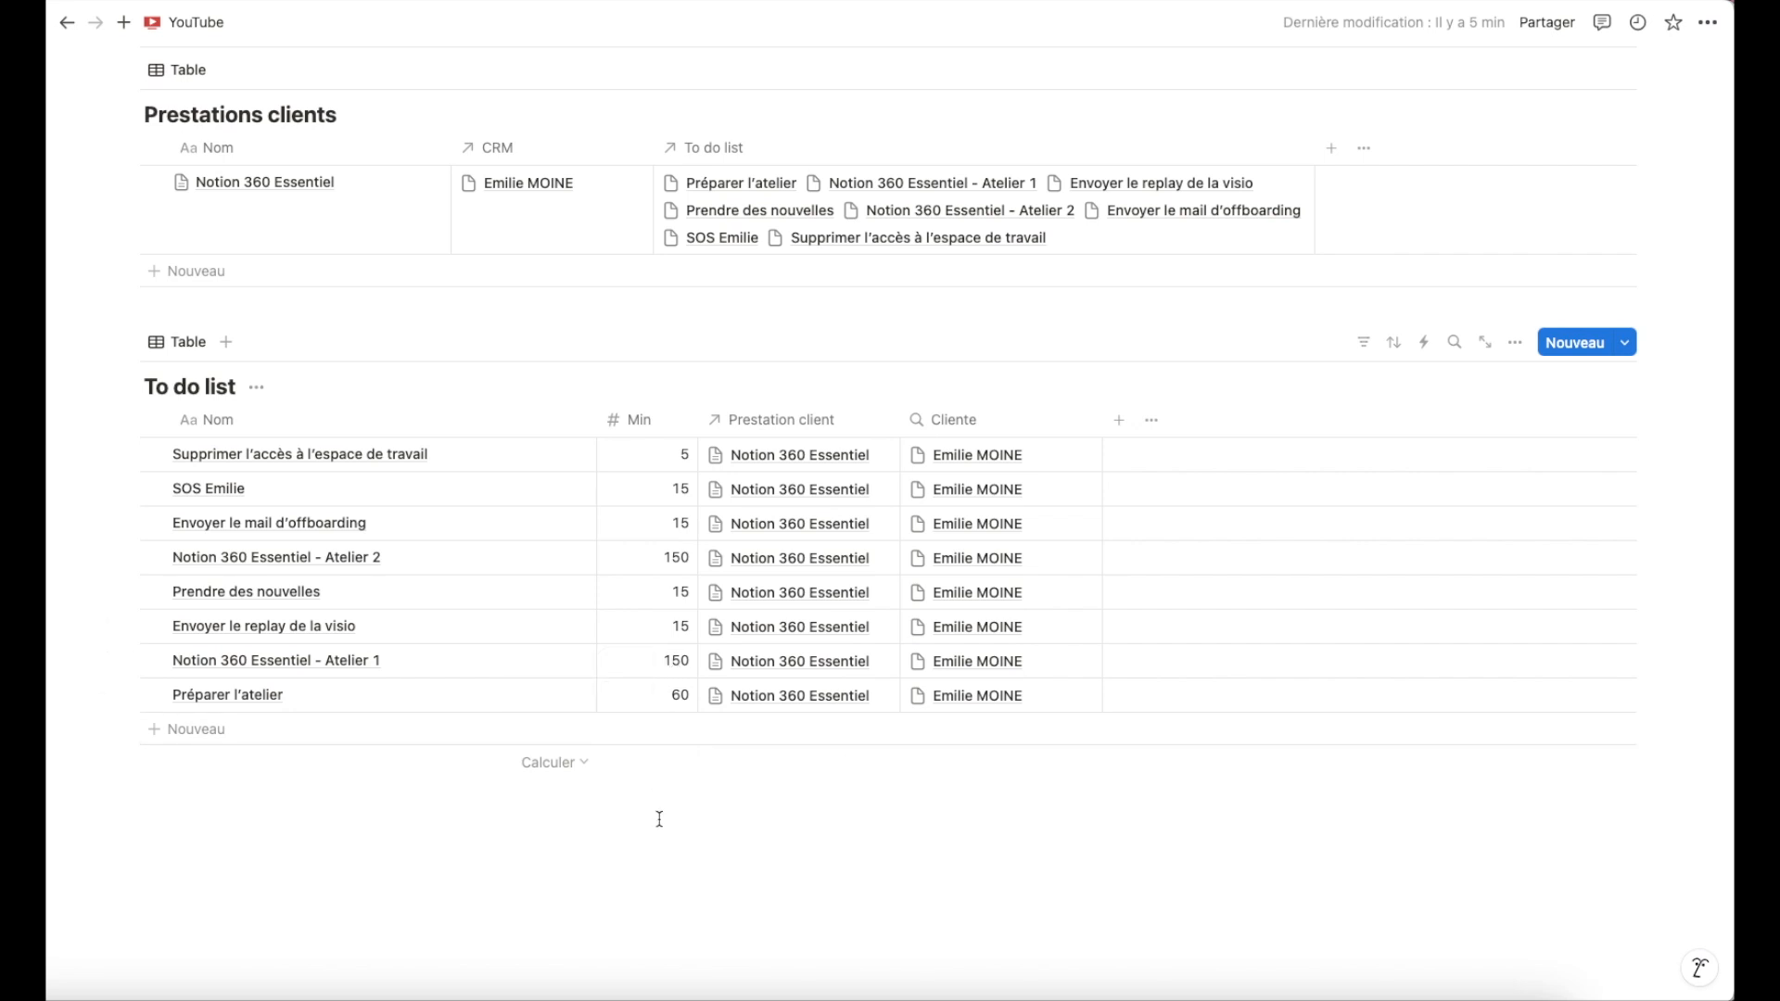
left_click(1625, 343)
left_click(1273, 383)
scroll(1273, 380, "up", 5)
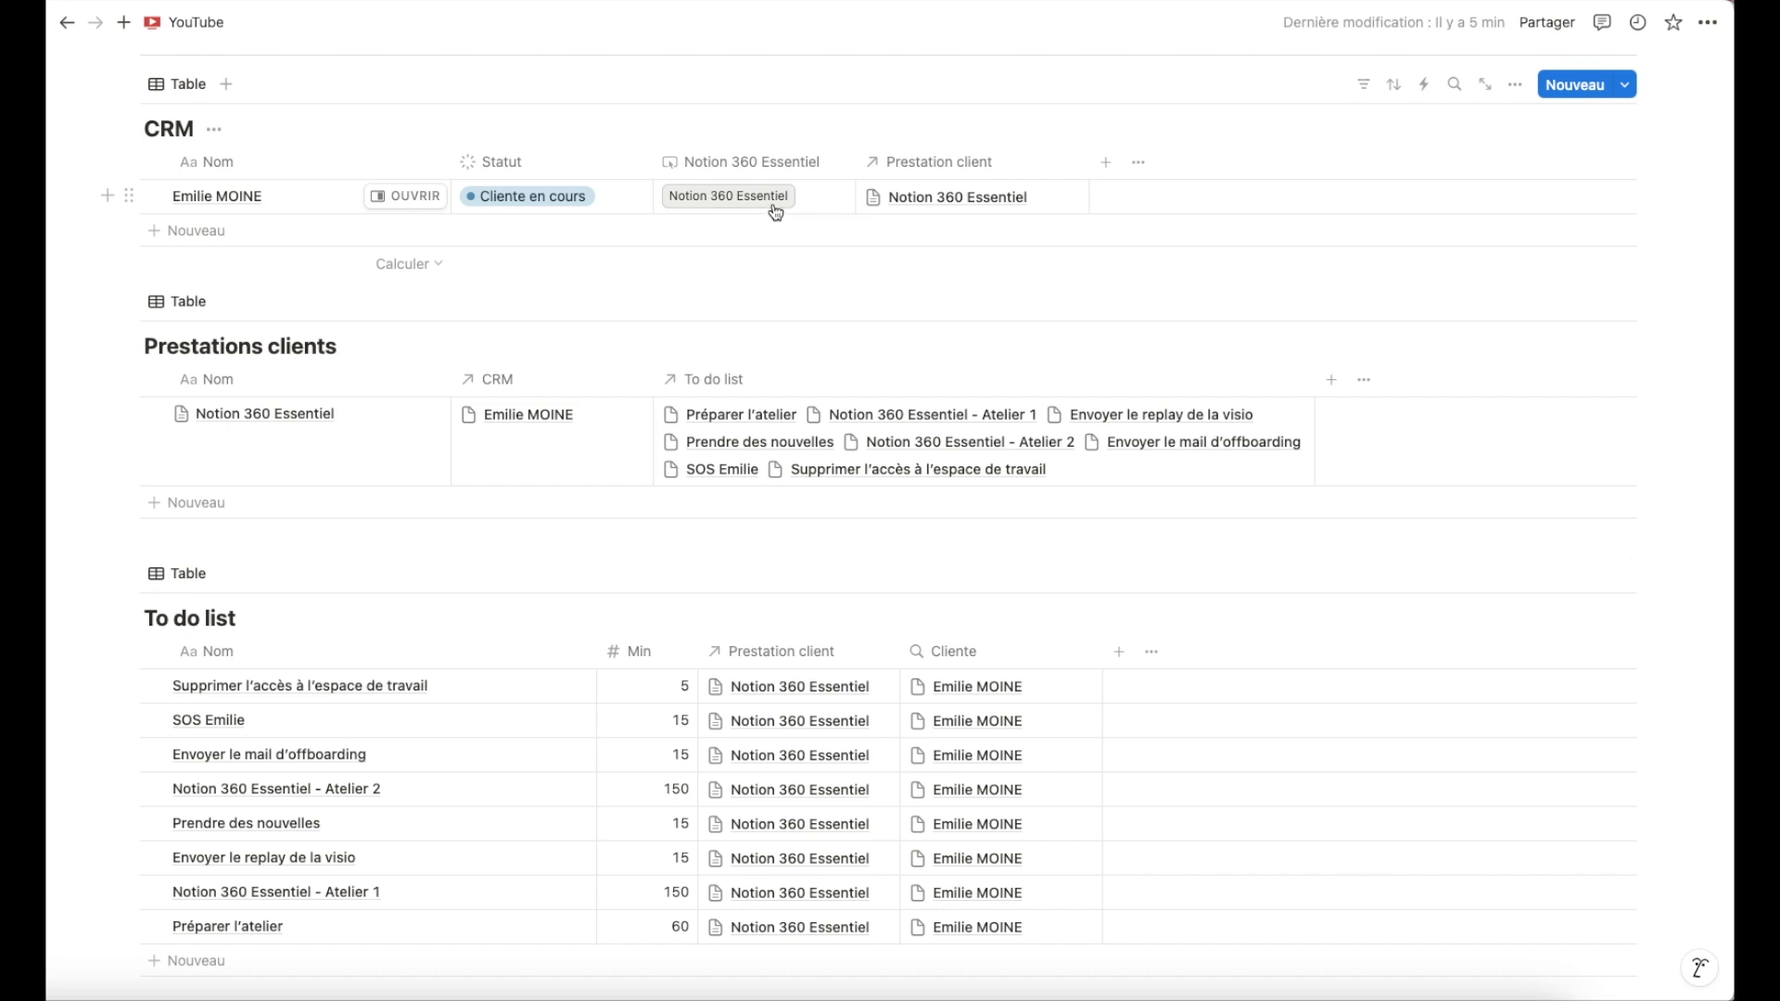
scroll(816, 288, "down", 1)
scroll(816, 293, "down", 1)
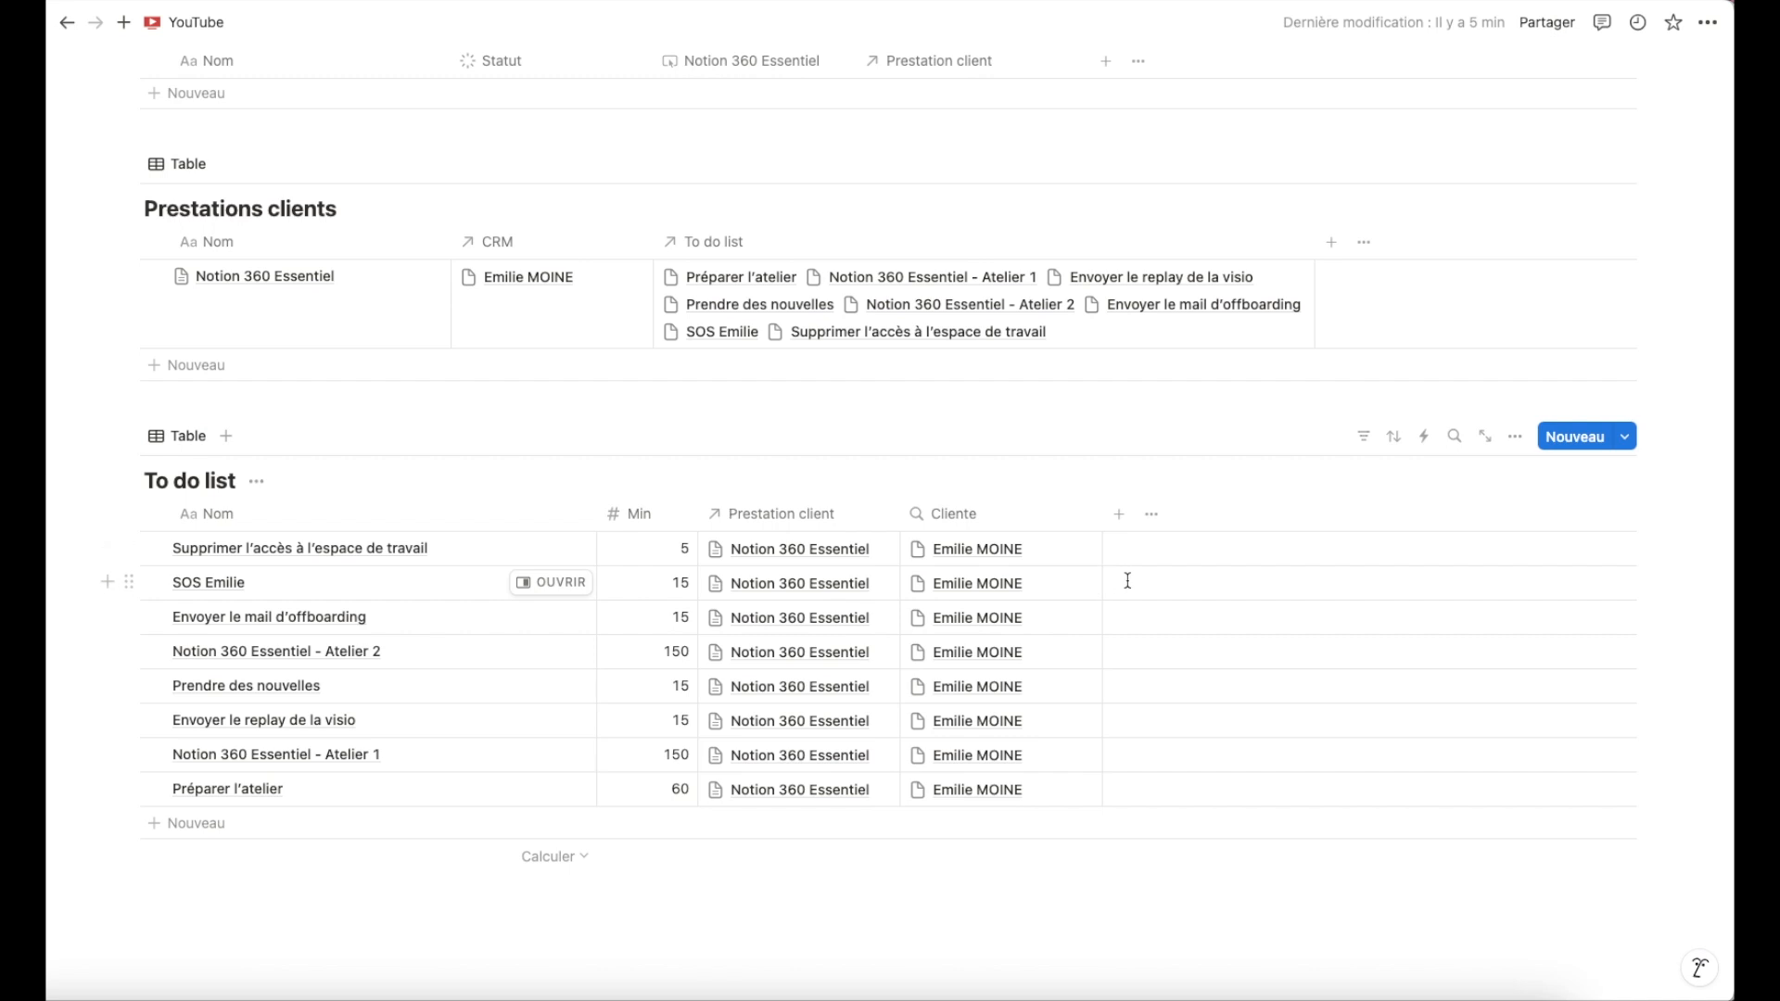
left_click(1628, 439)
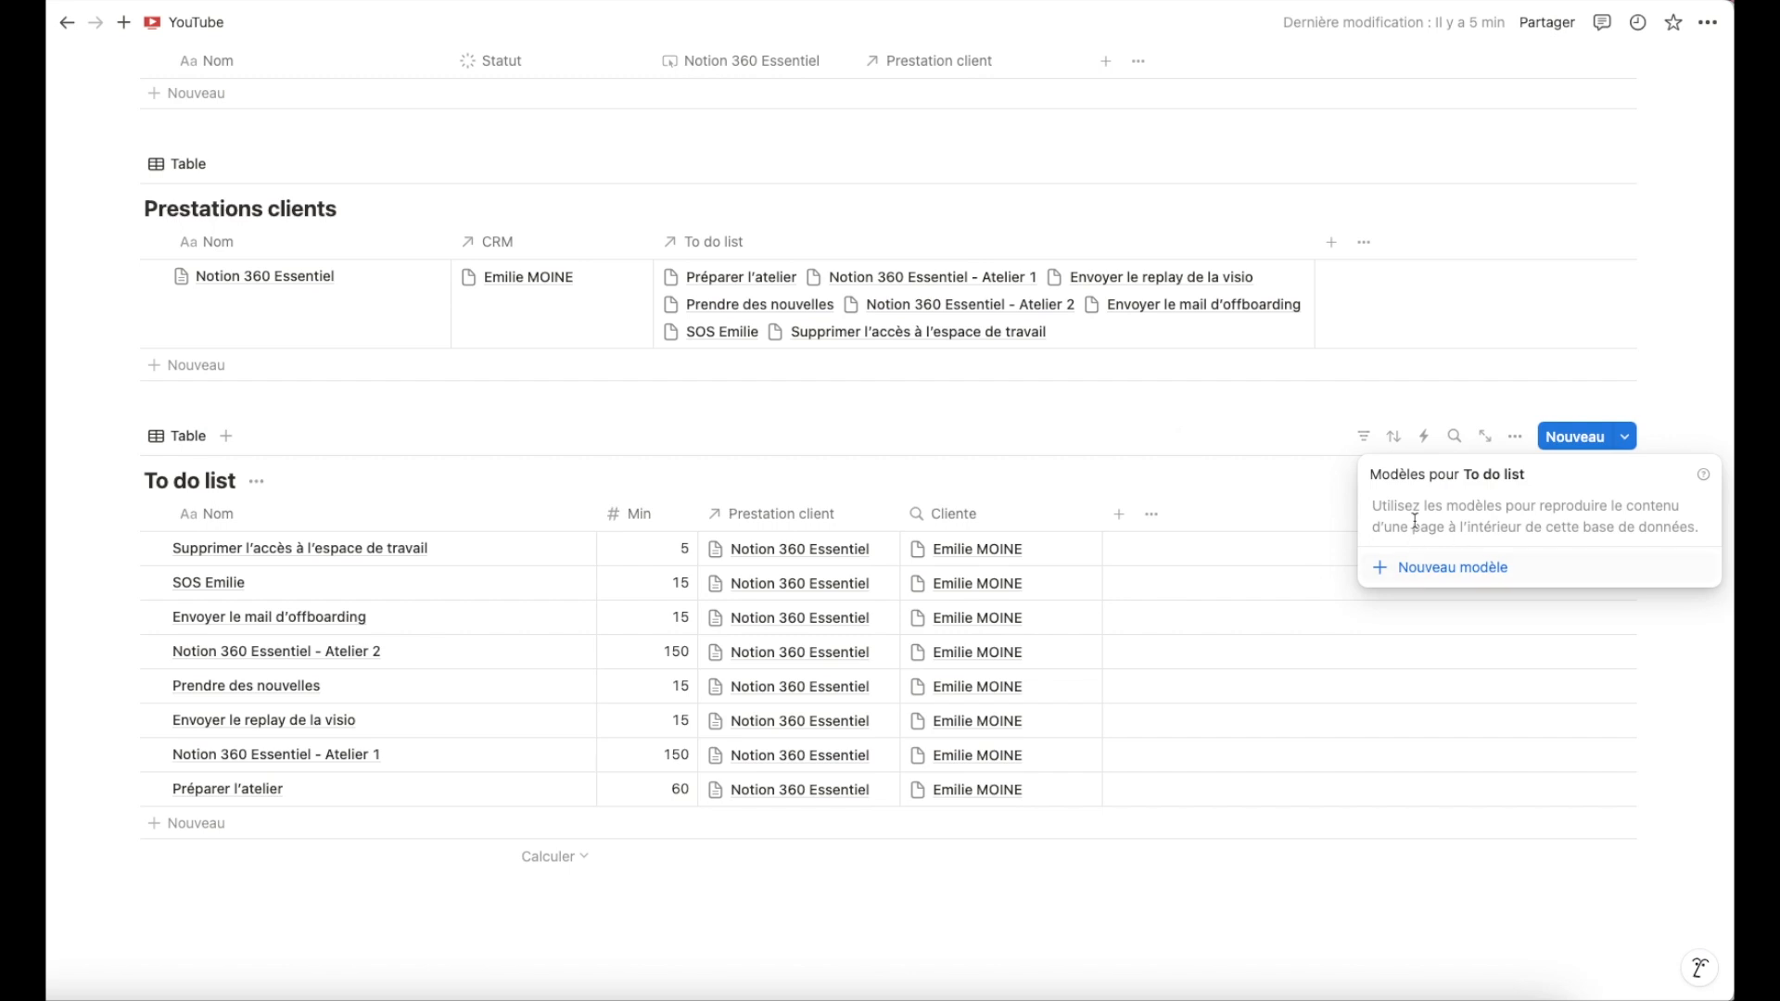
left_click(1141, 557)
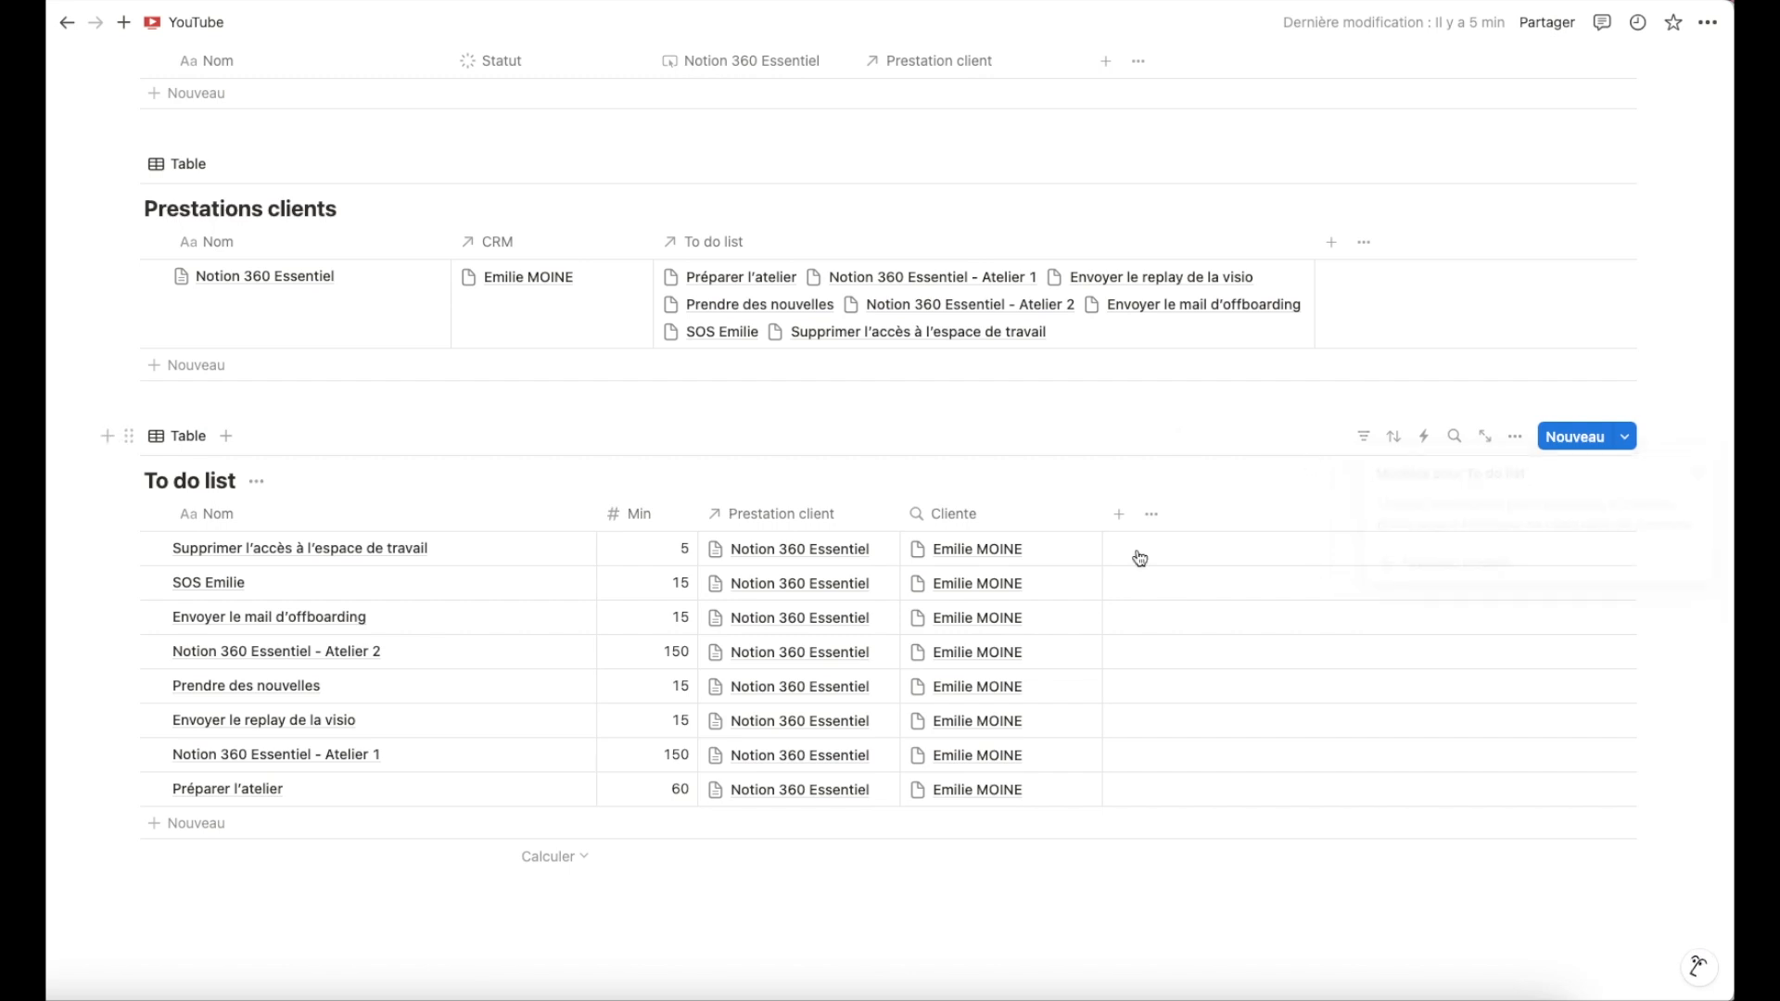
scroll(974, 522, "up", 2)
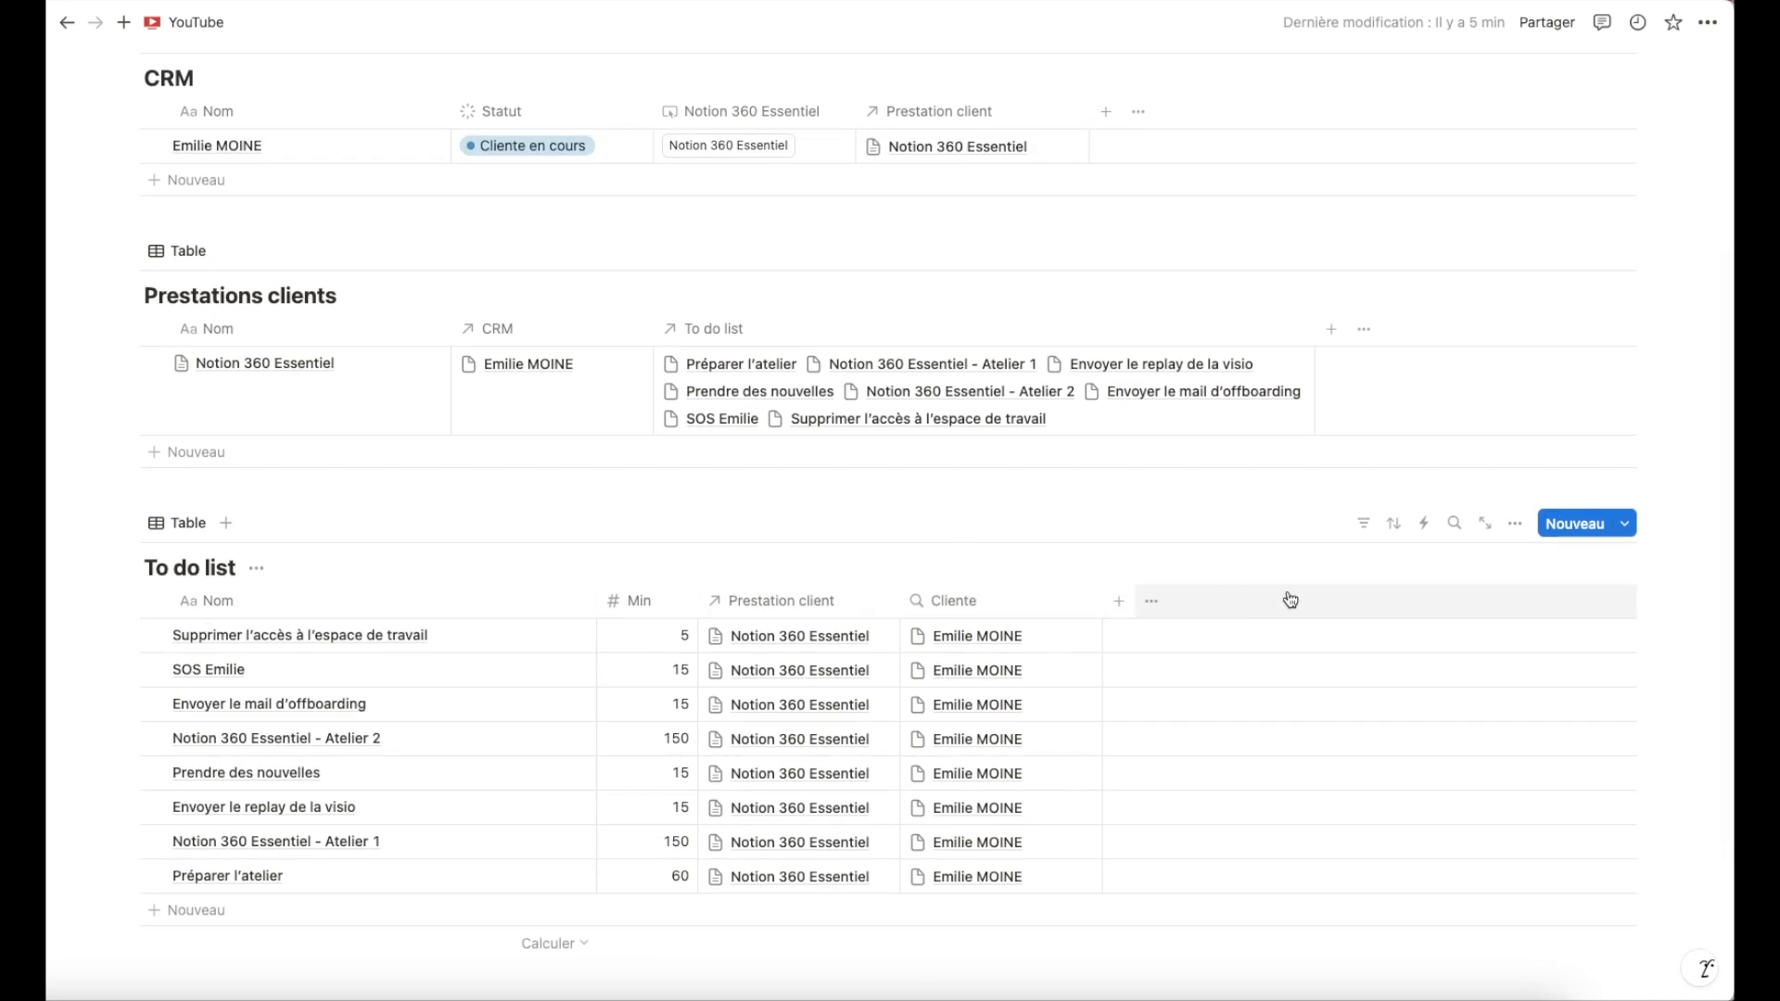
scroll(973, 621, "up", 5)
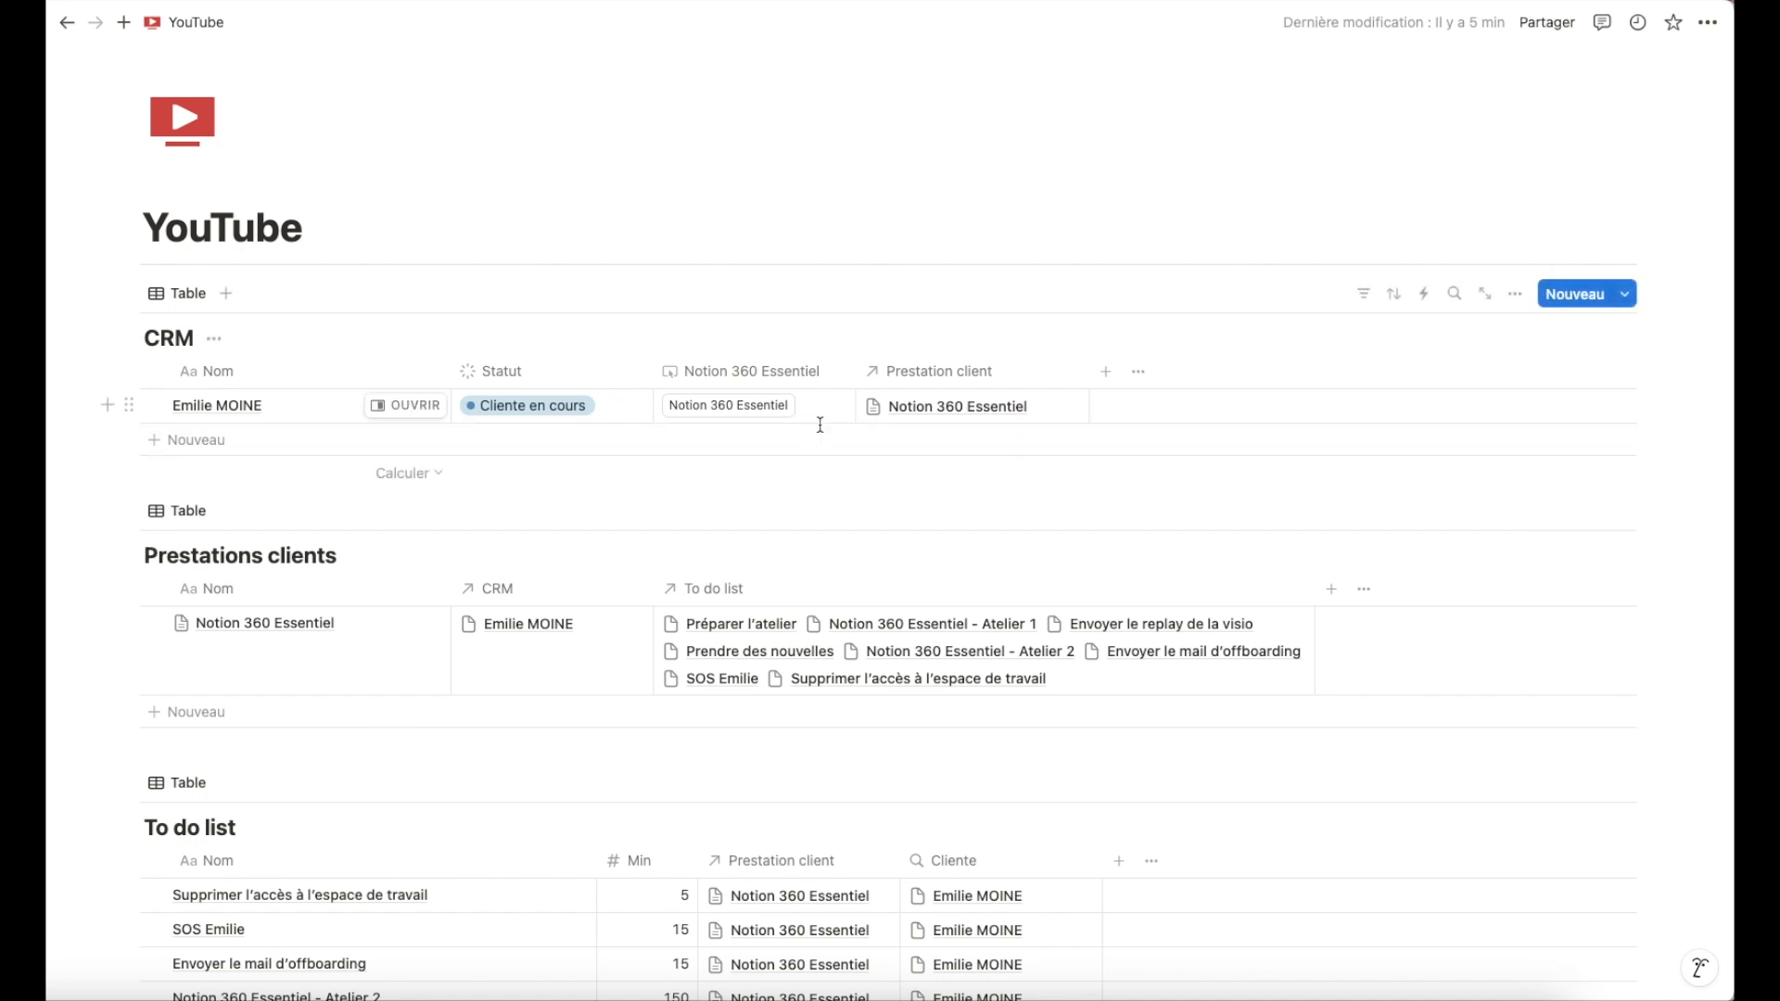
scroll(824, 456, "down", 1)
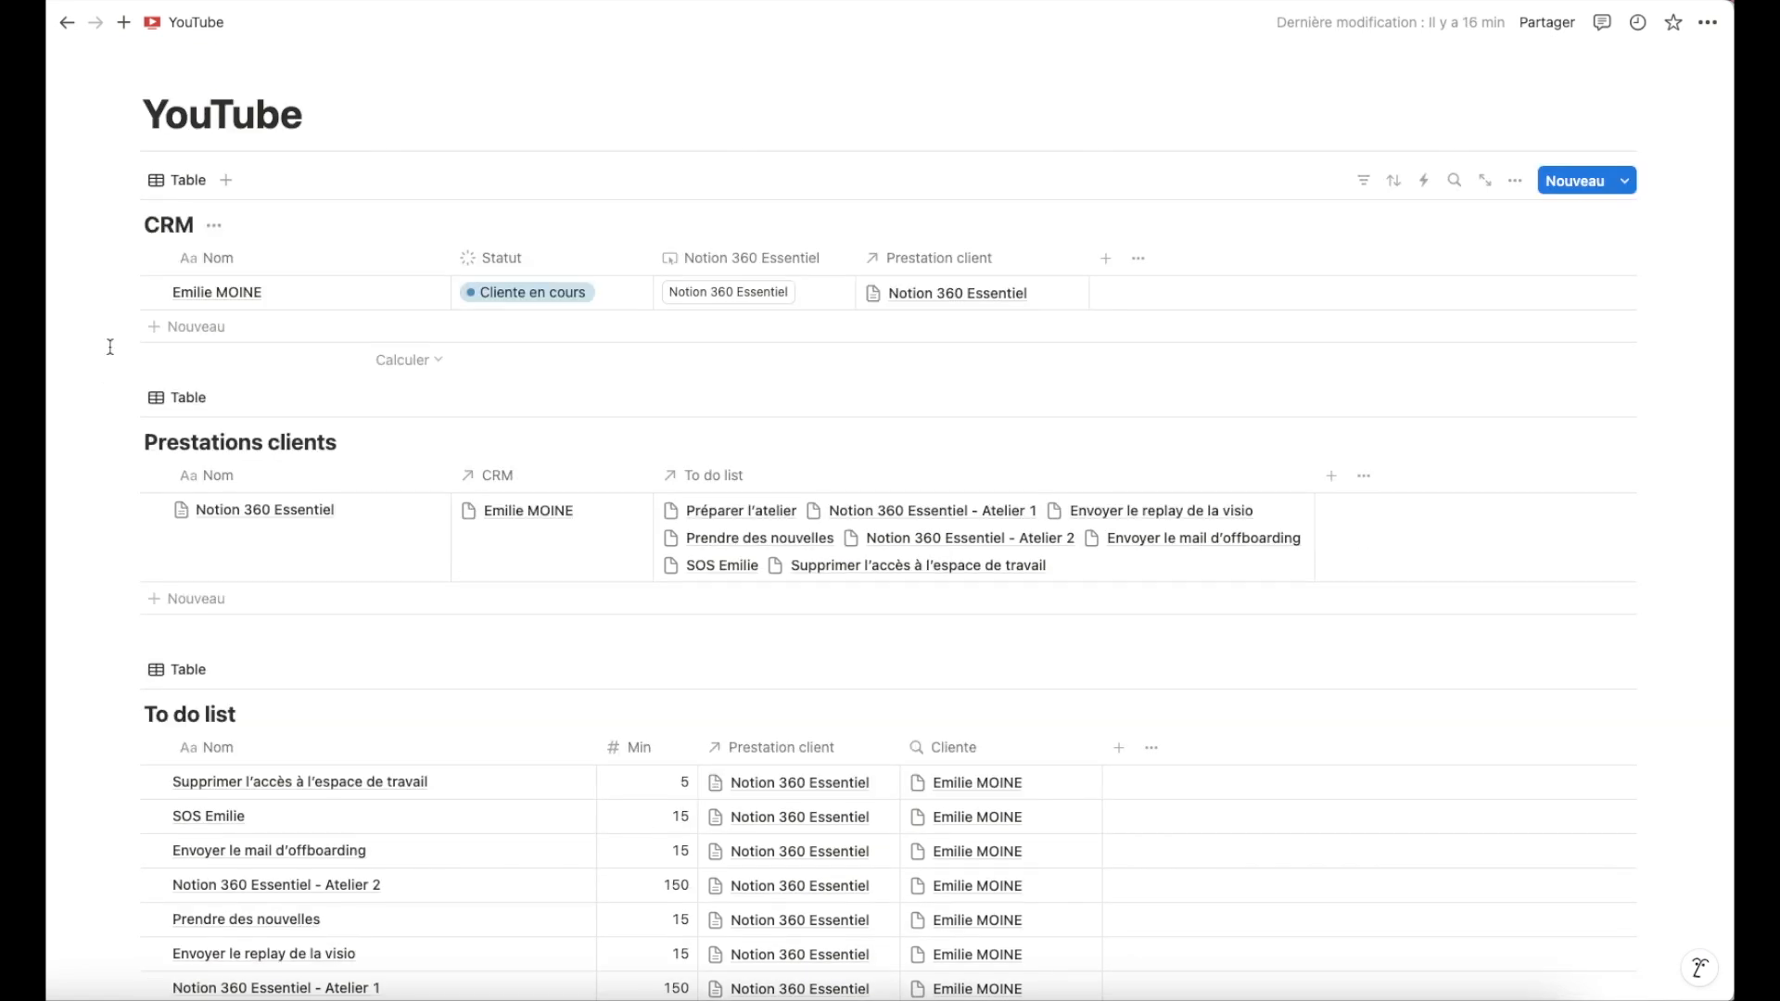
Add a new entry to the CRM table with the client's first name.
left_click(207, 339)
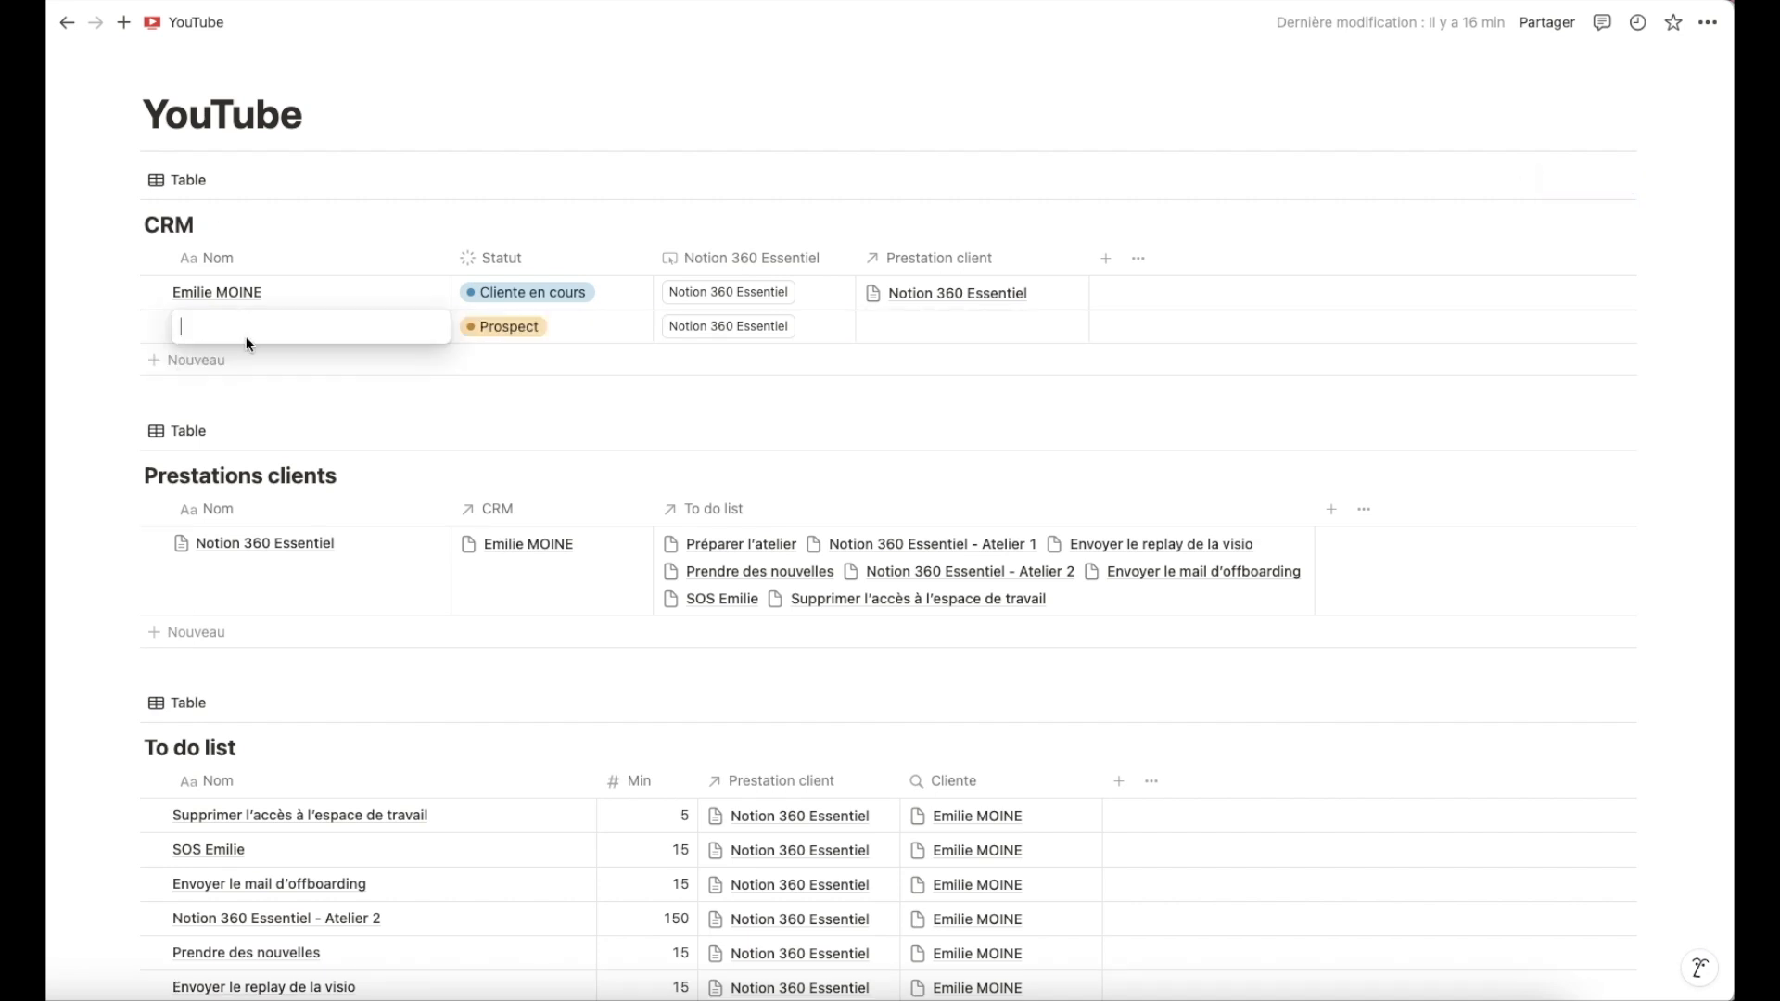
type("Anna")
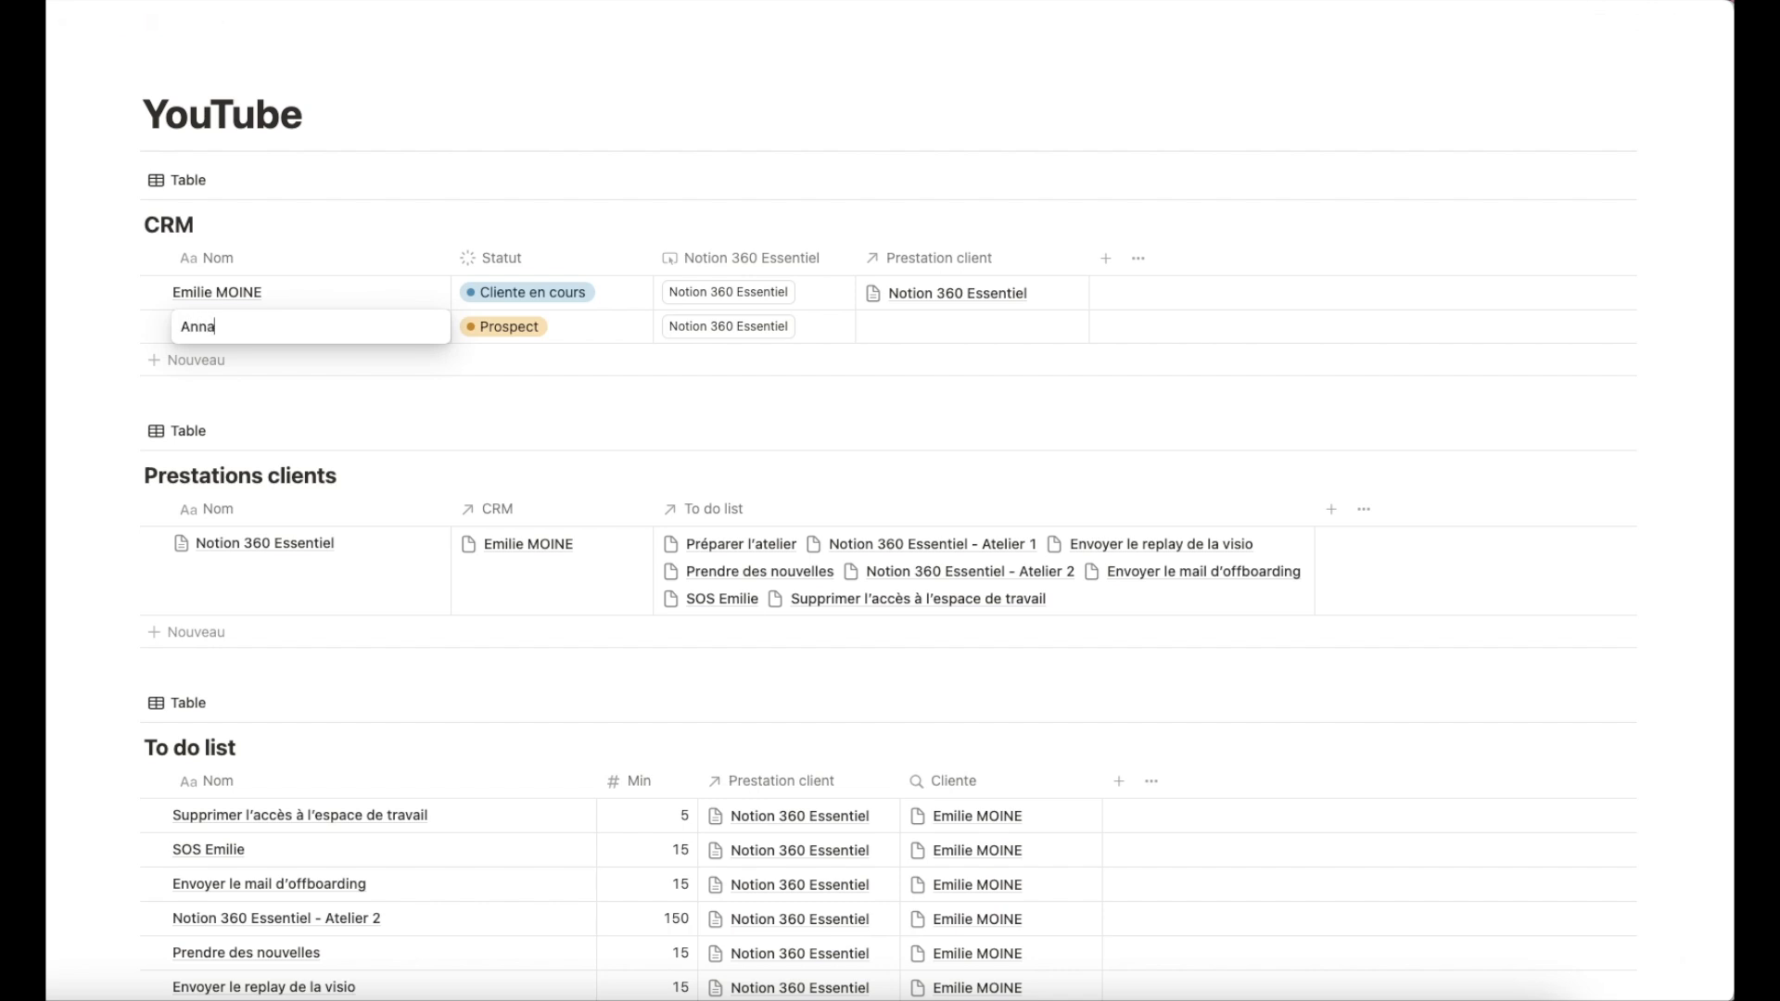
key("Return")
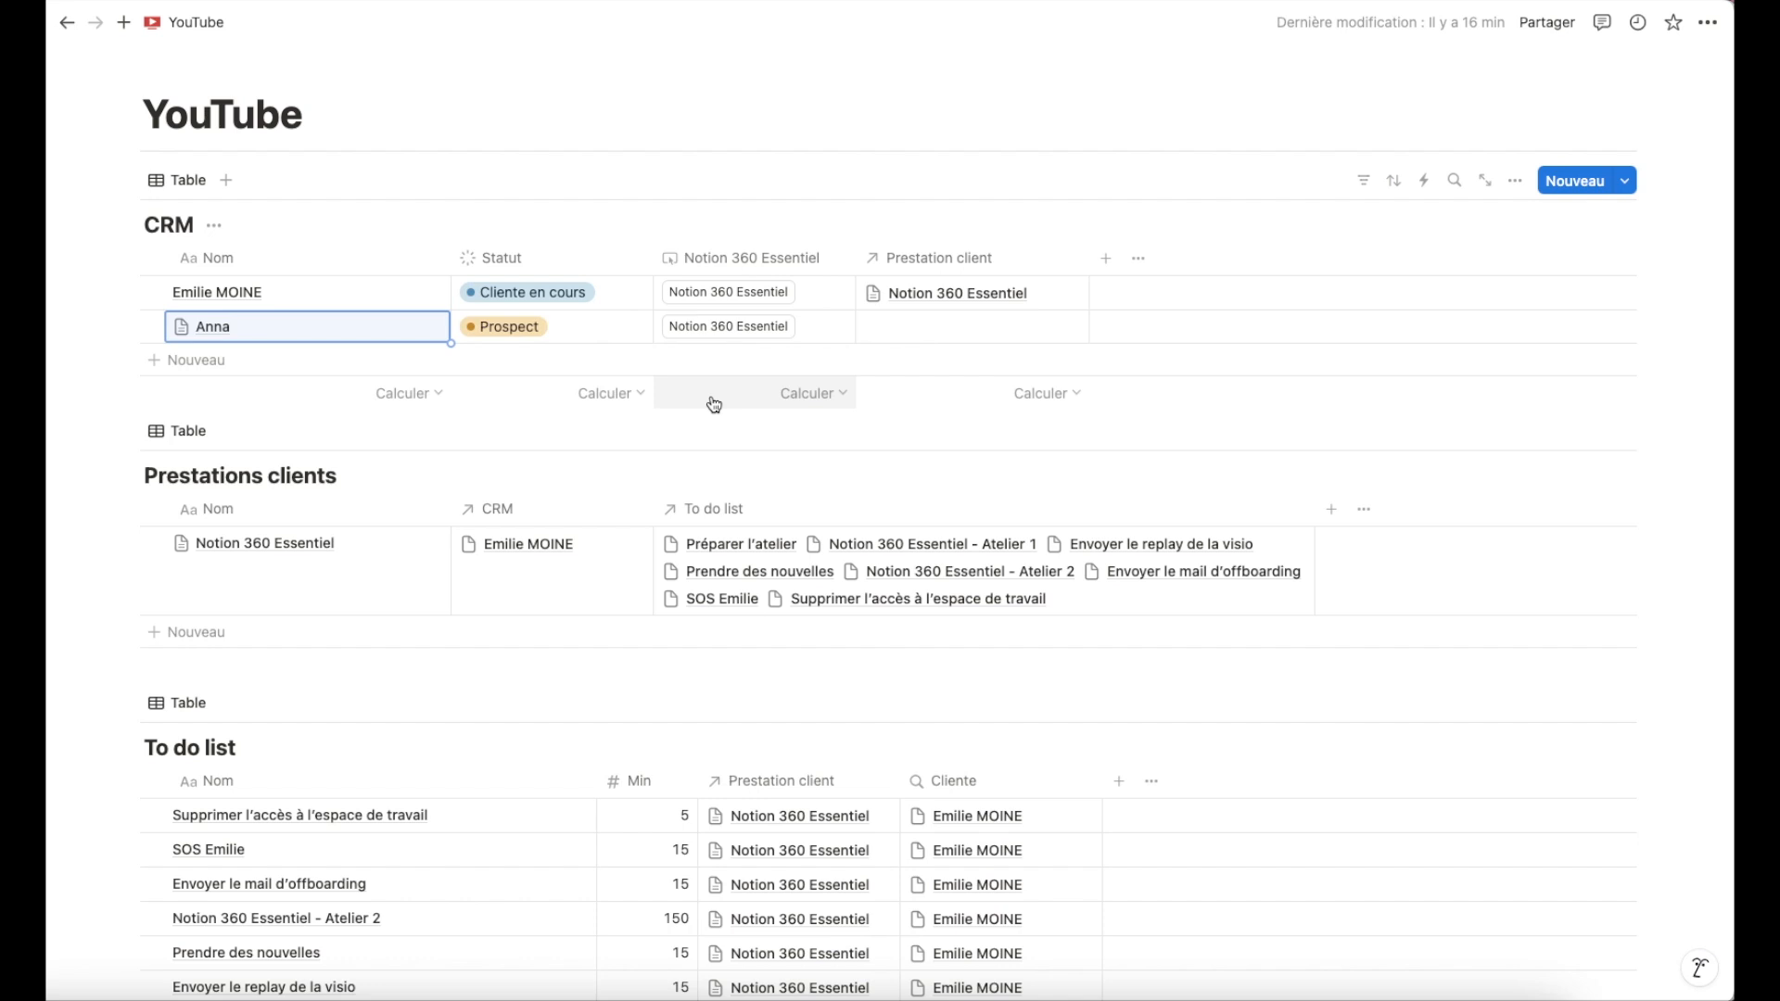
Run the Notion 360 Essentiel button on the new client's row and review the generated service and tasks.
scroll(714, 404, "down", 1)
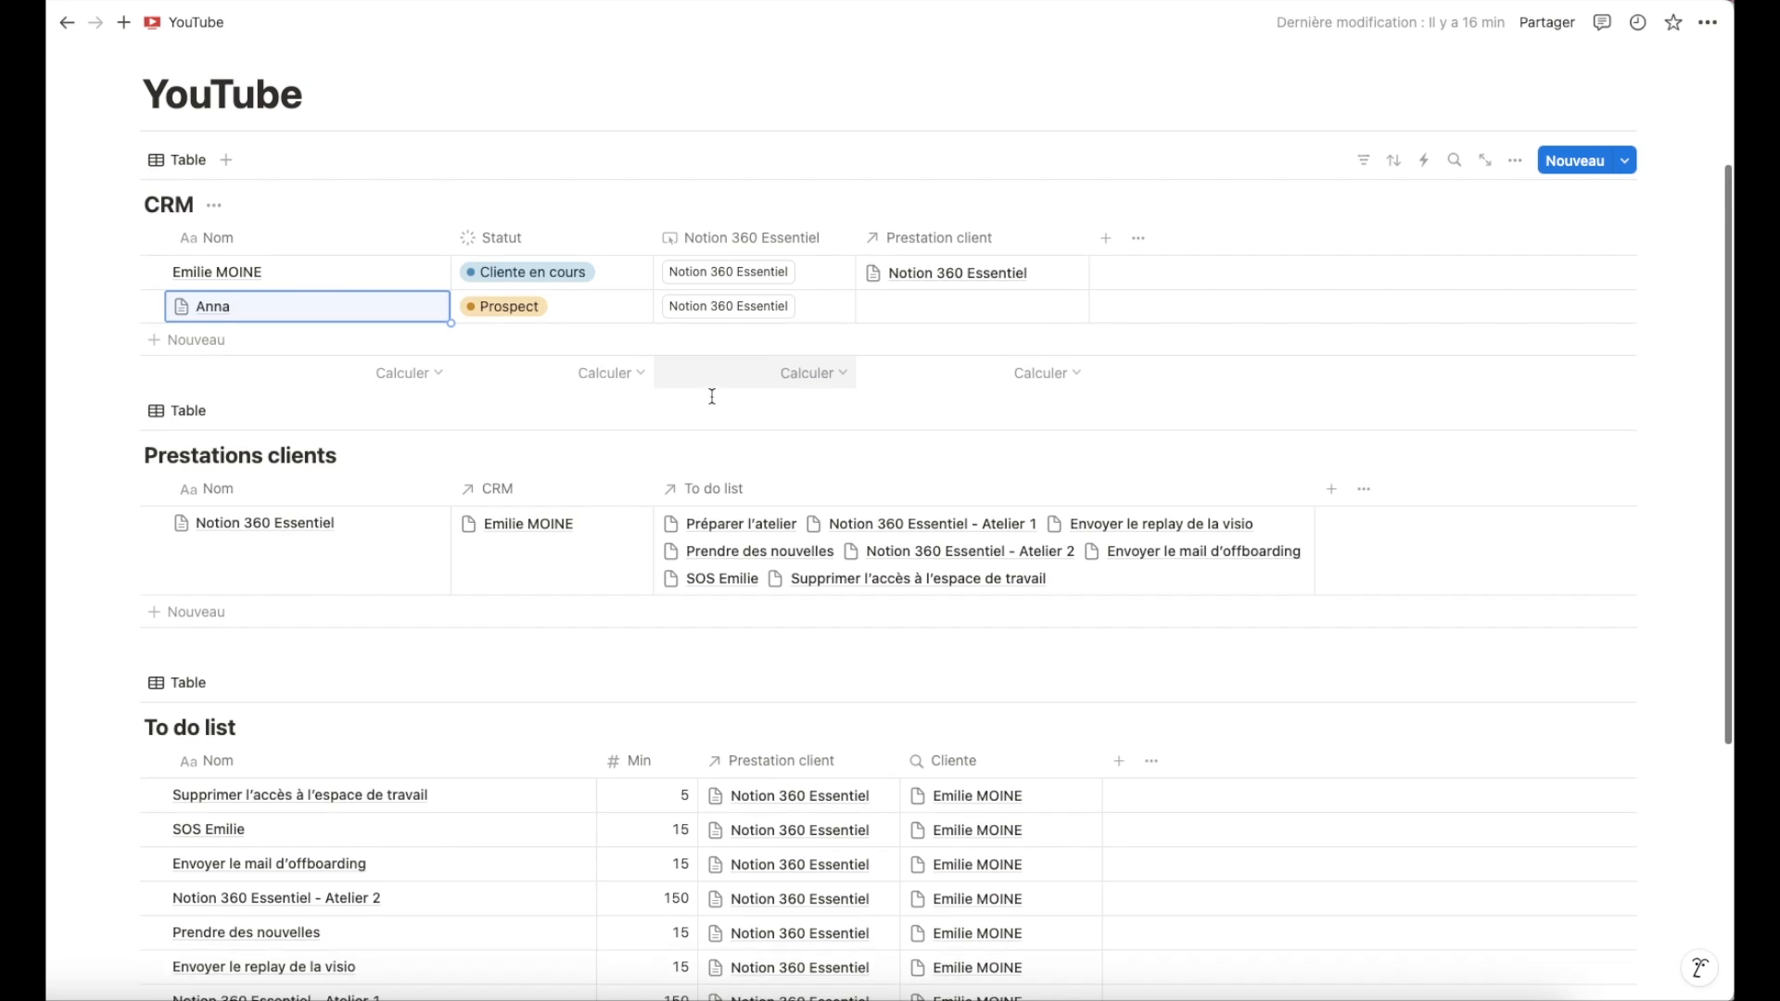
left_click(746, 307)
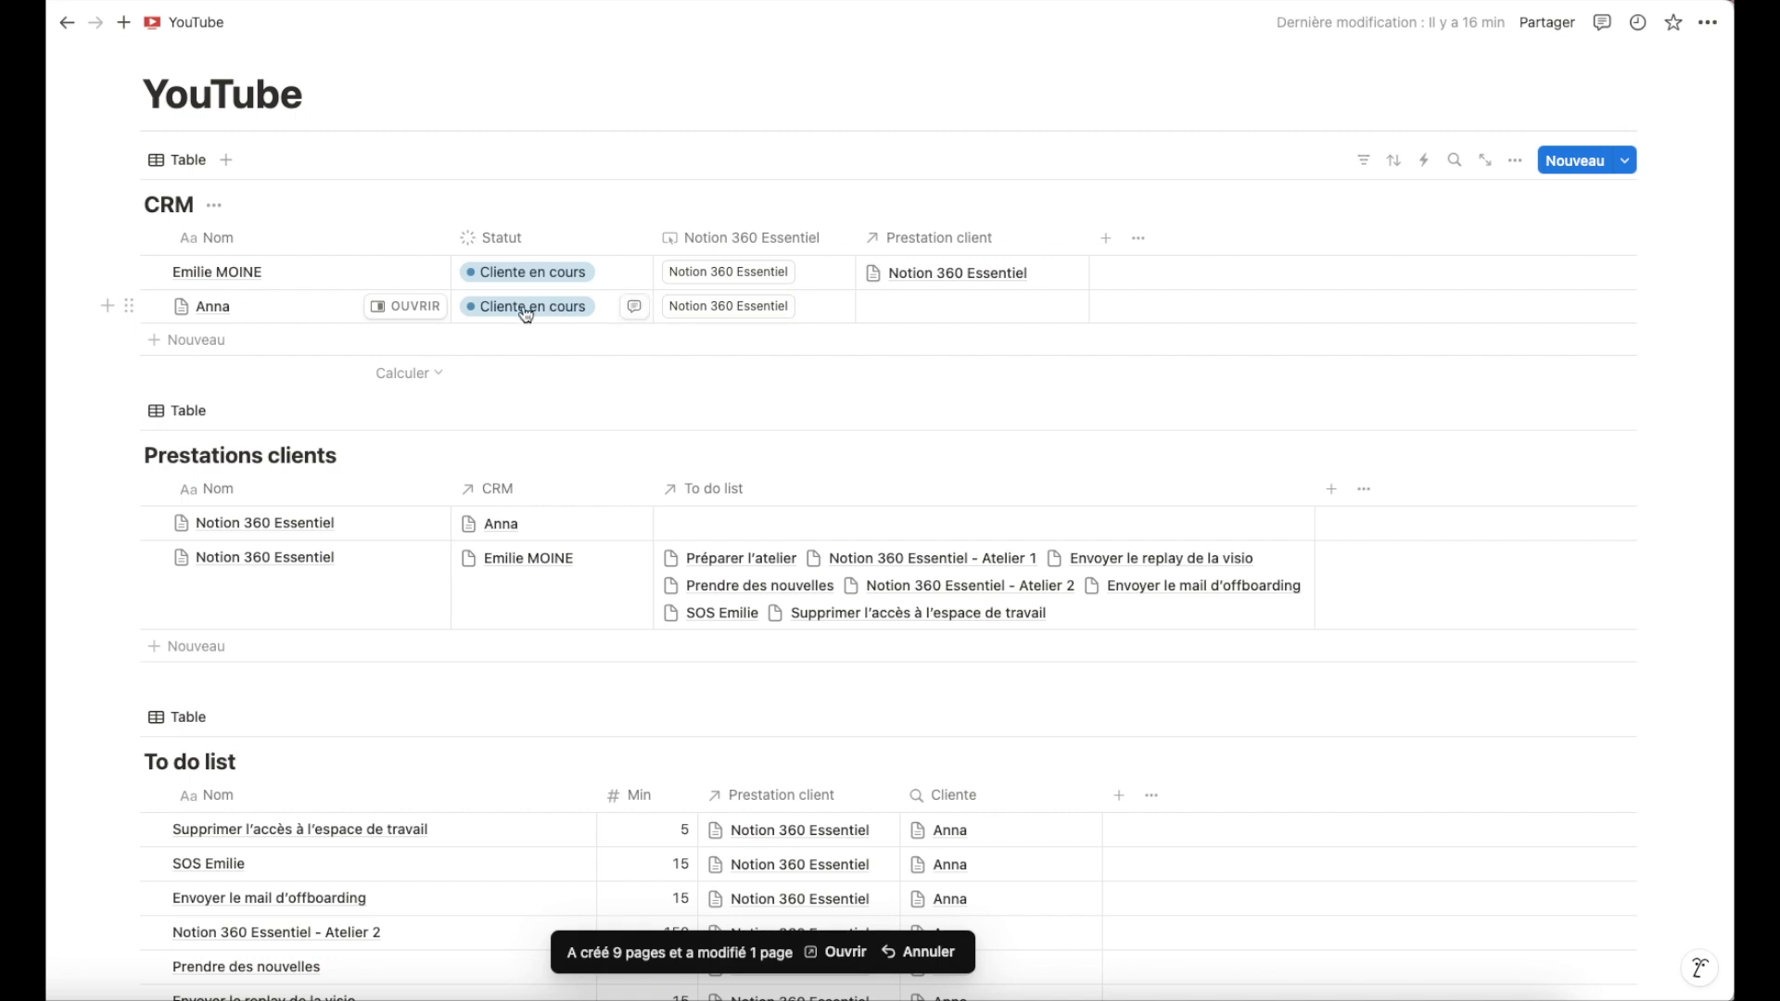
scroll(526, 314, "down", 3)
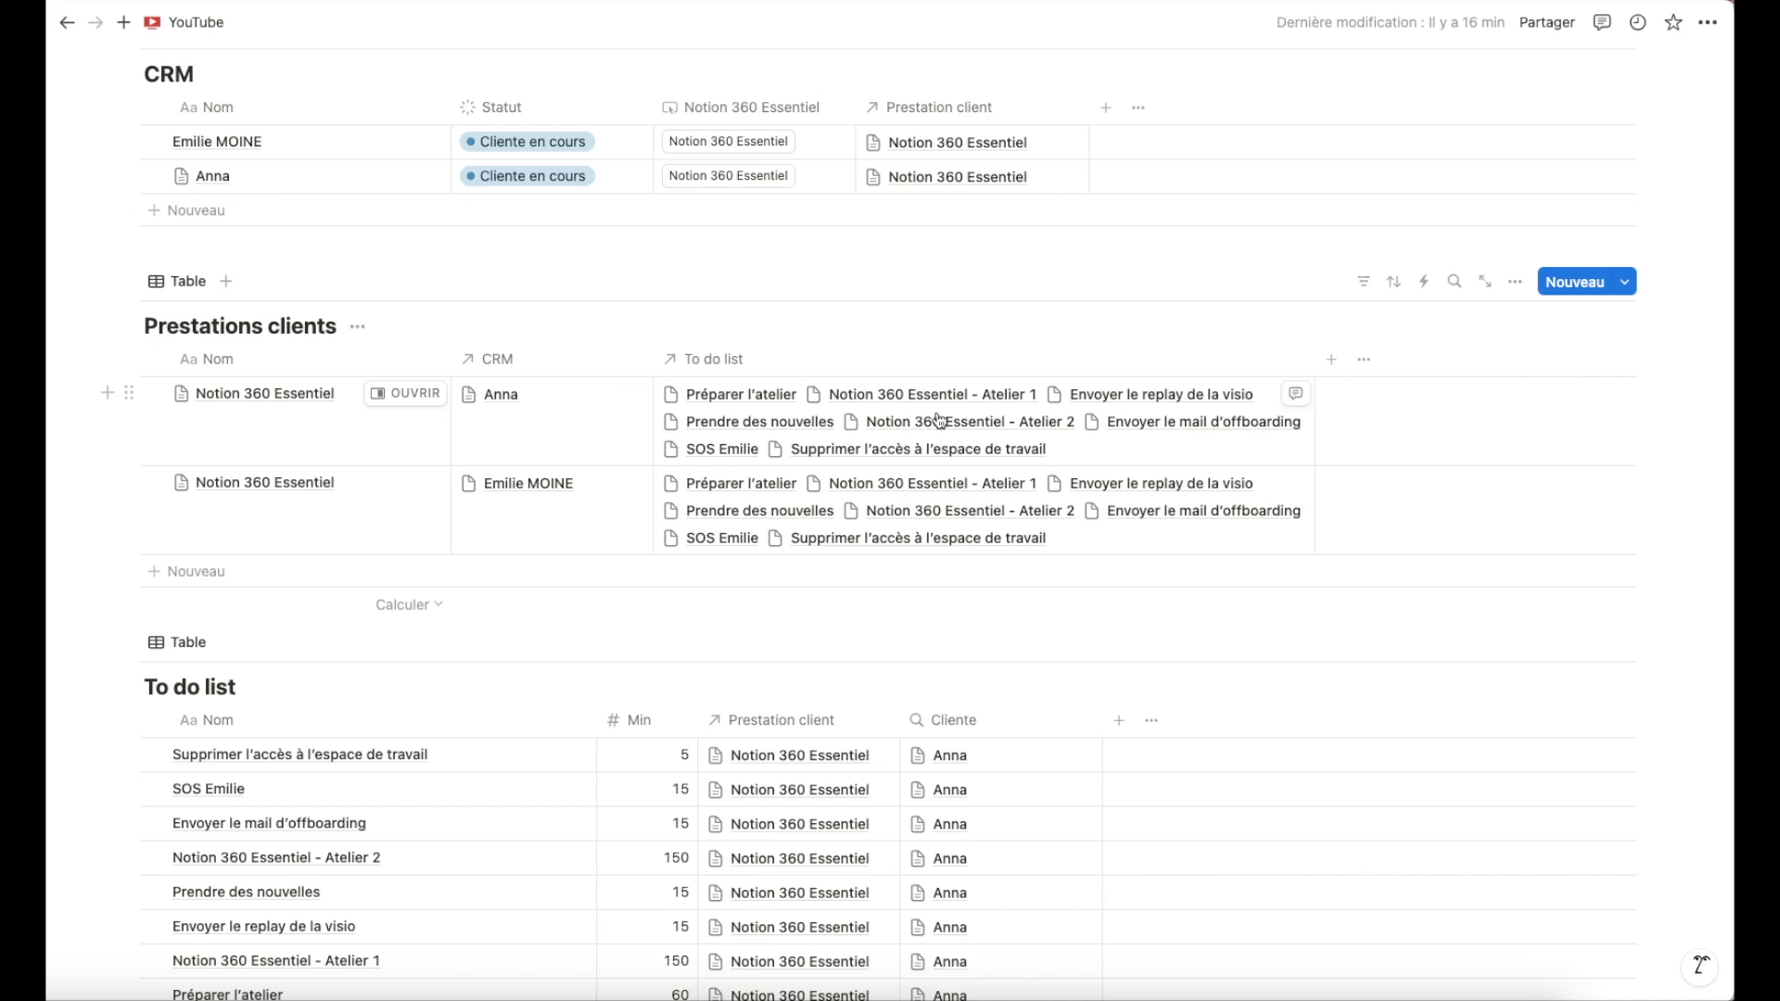
scroll(556, 510, "down", 5)
scroll(816, 325, "up", 2)
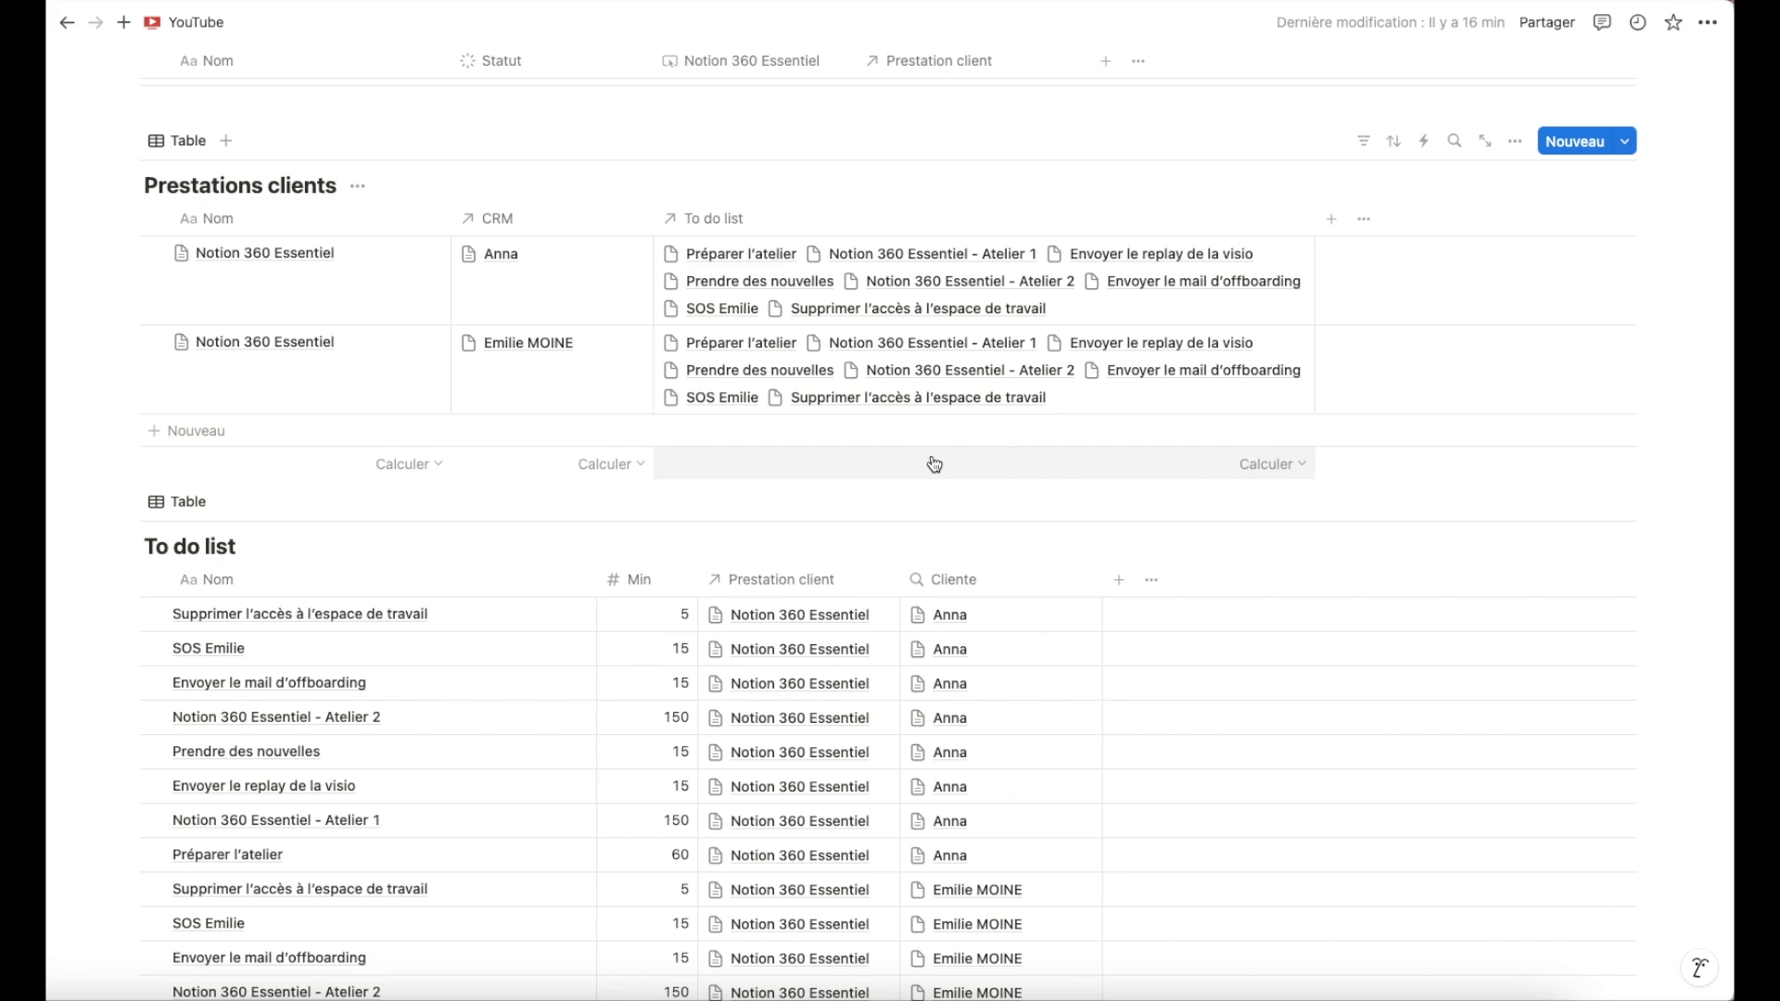
scroll(604, 519, "down", 4)
scroll(604, 525, "up", 10)
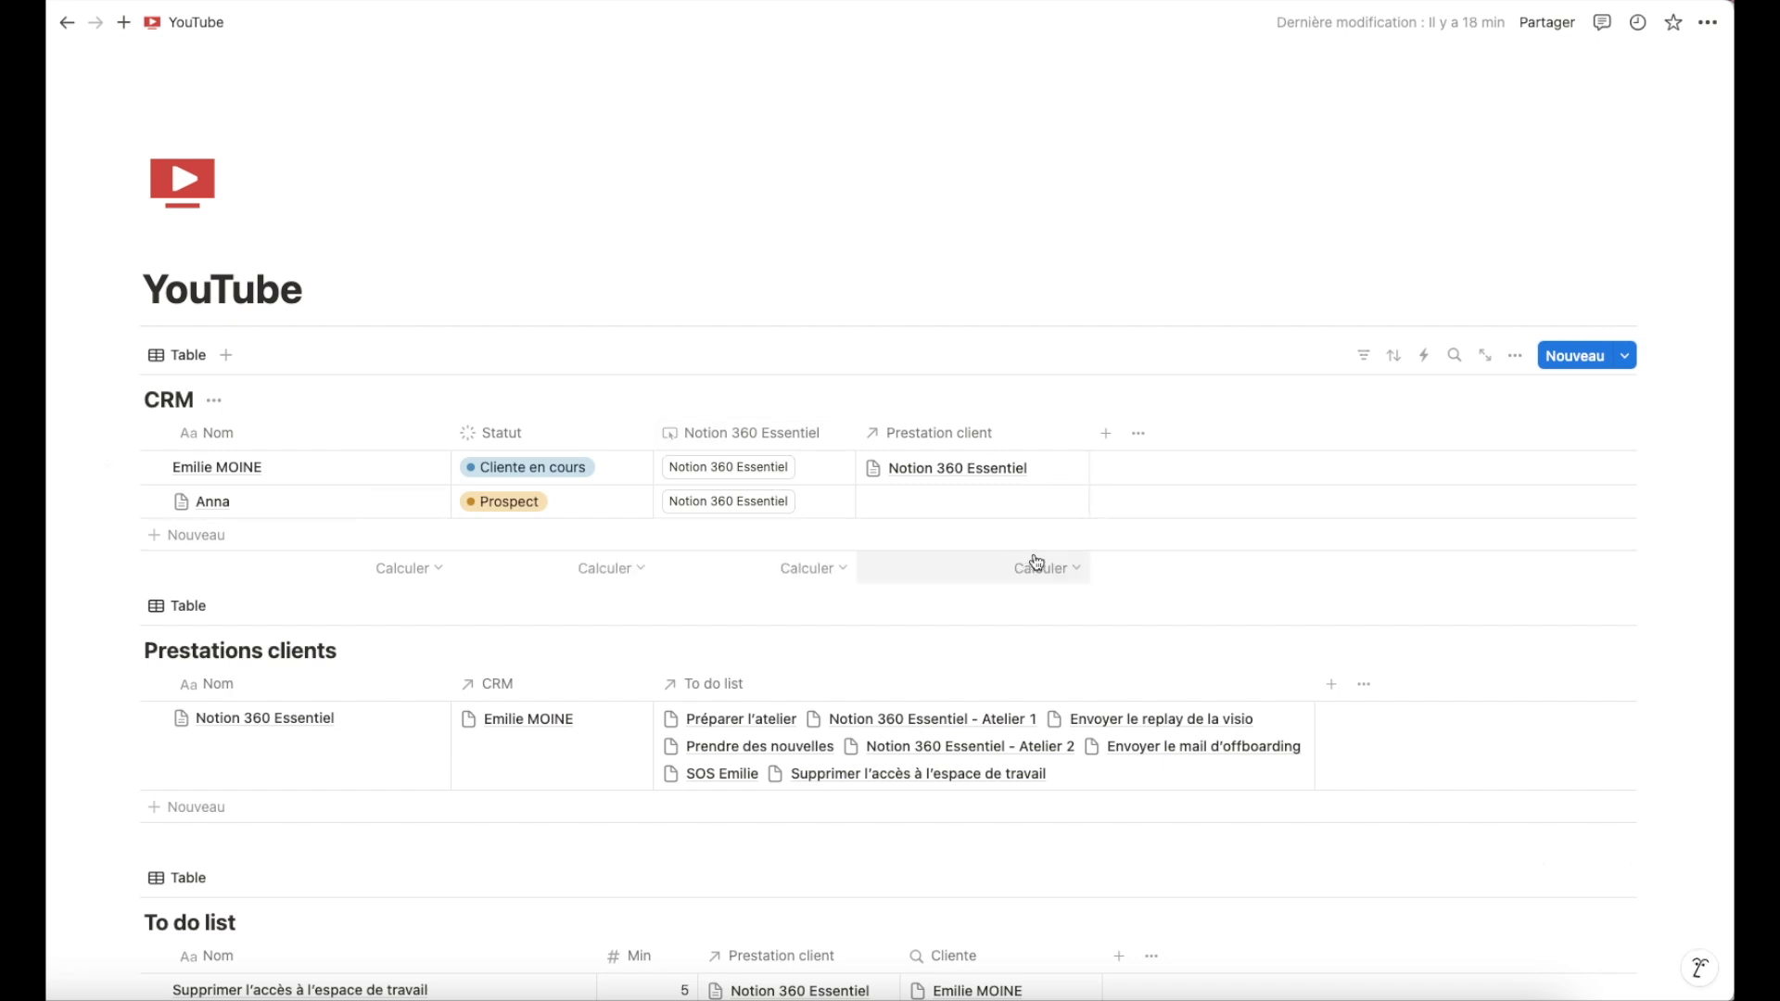
Add a new Button property to the CRM table named Notion 360 Premium.
left_click(1106, 434)
scroll(1461, 551, "down", 5)
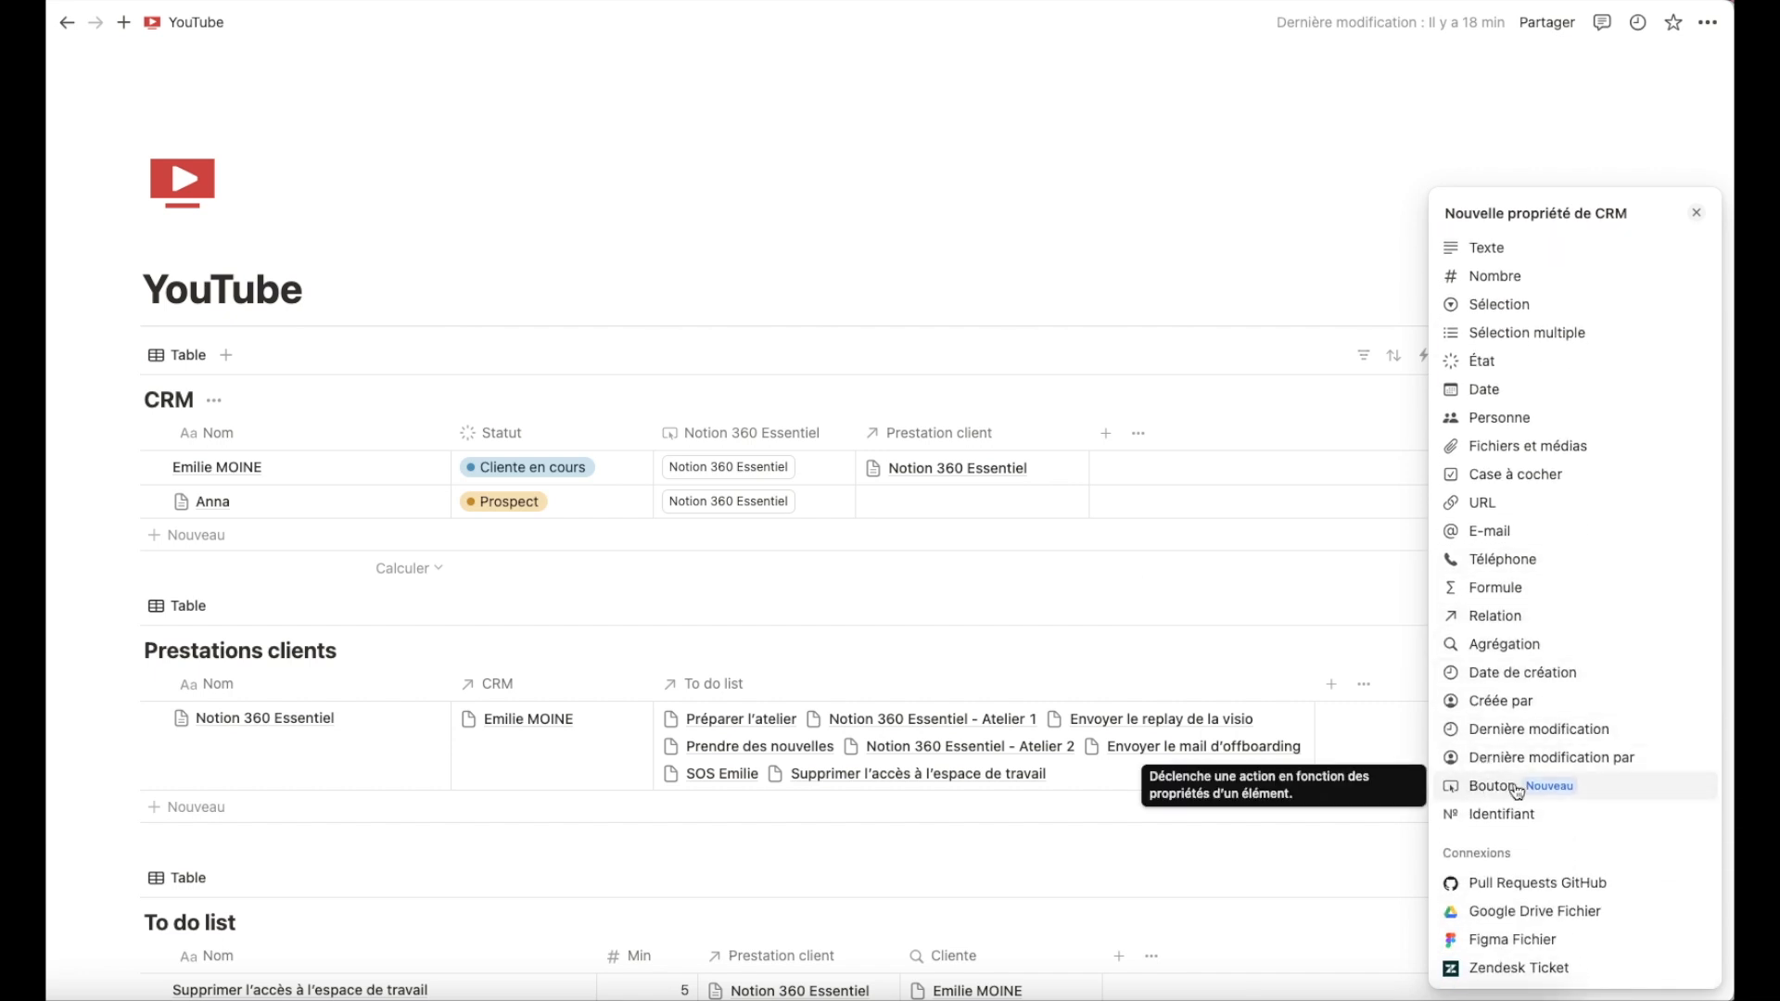
left_click(1476, 787)
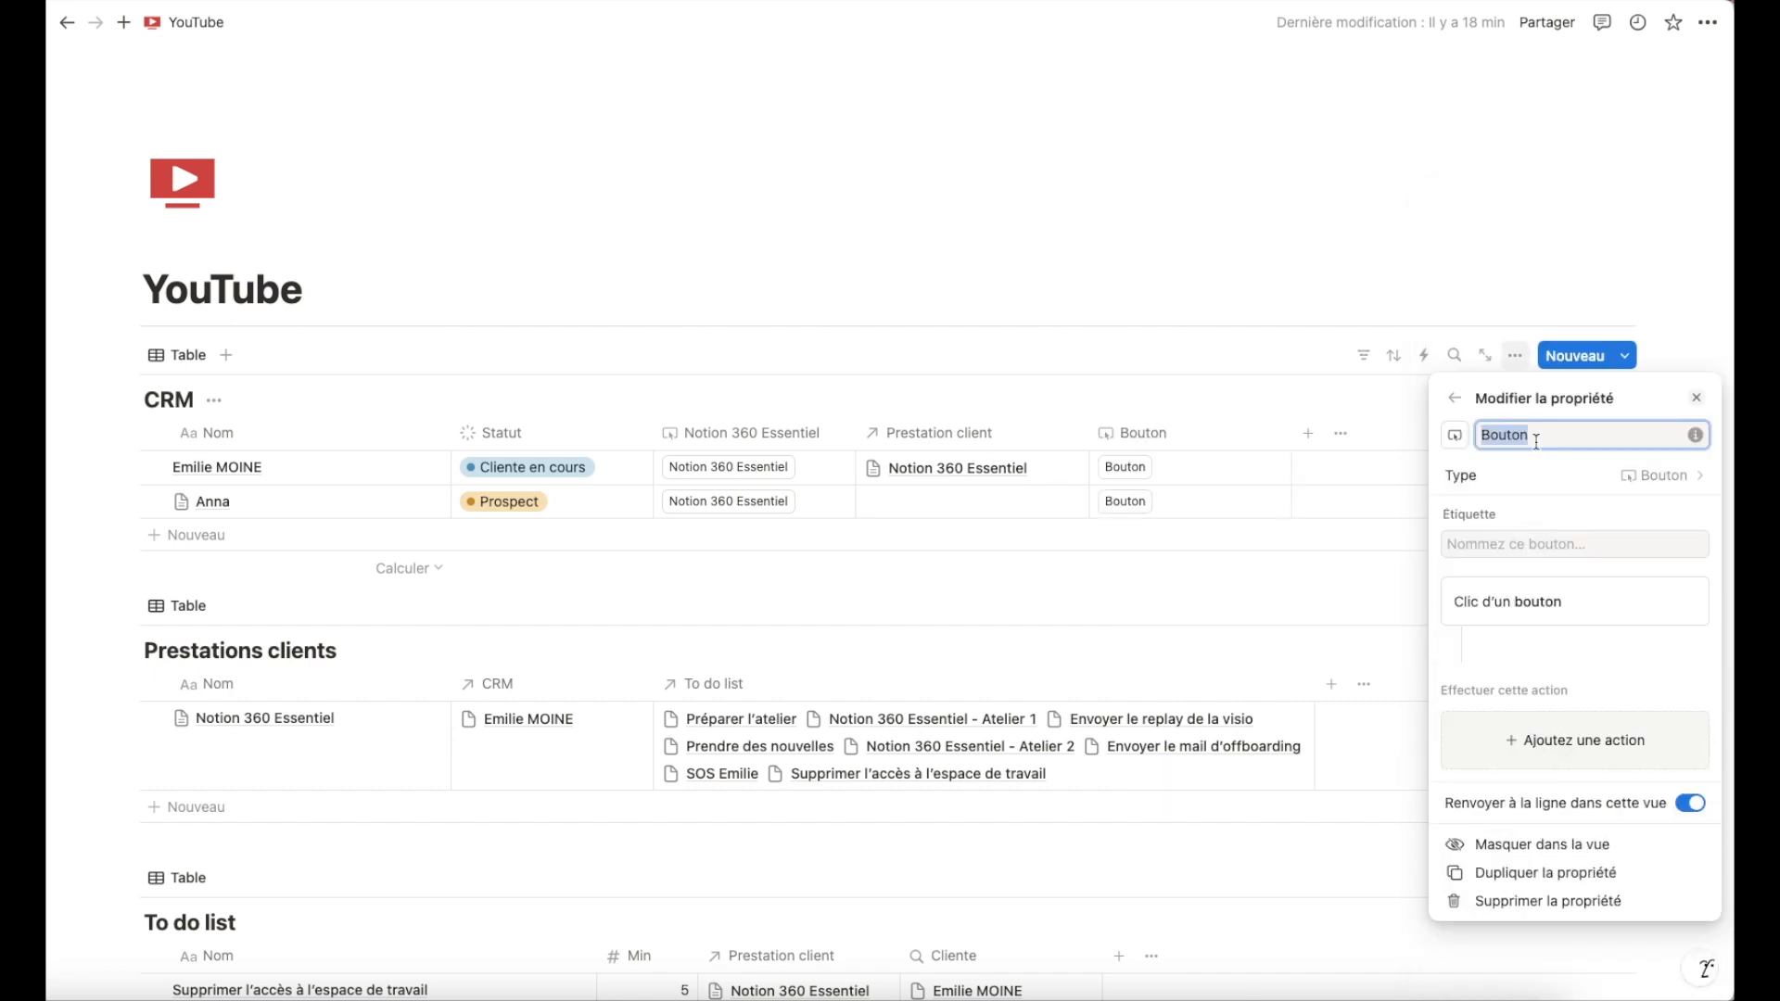
type("Notion 3")
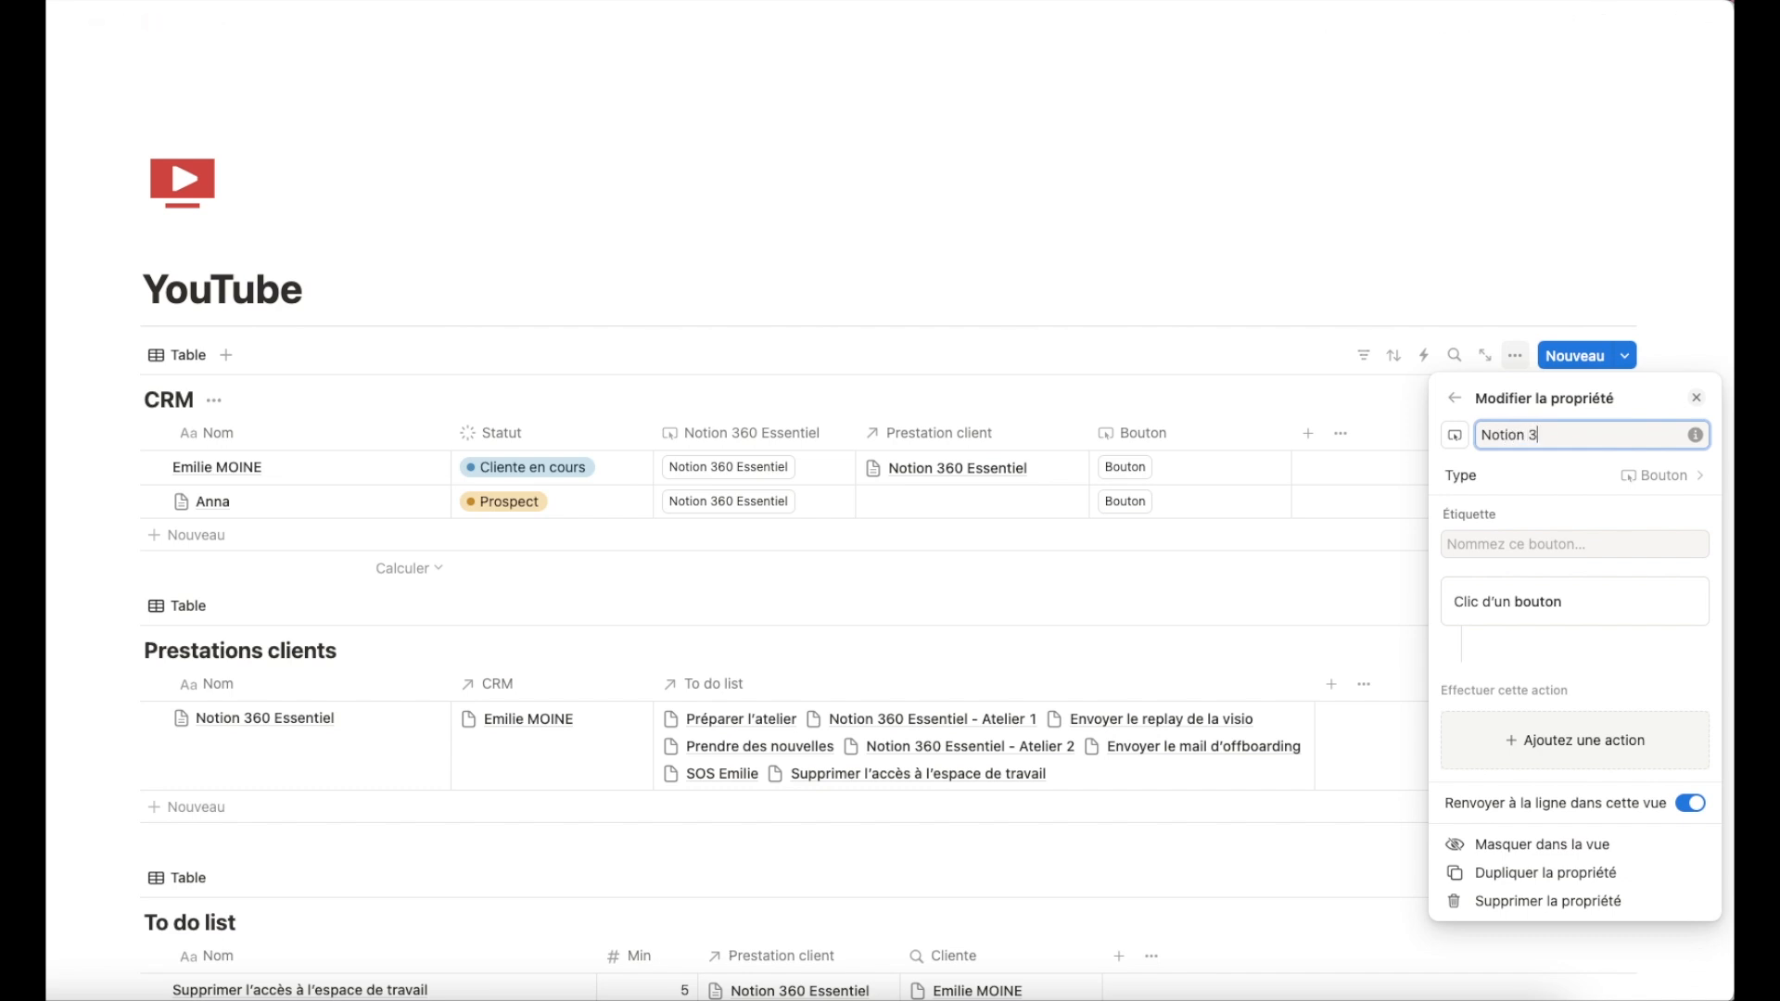
type("60 Premium")
key("Escape")
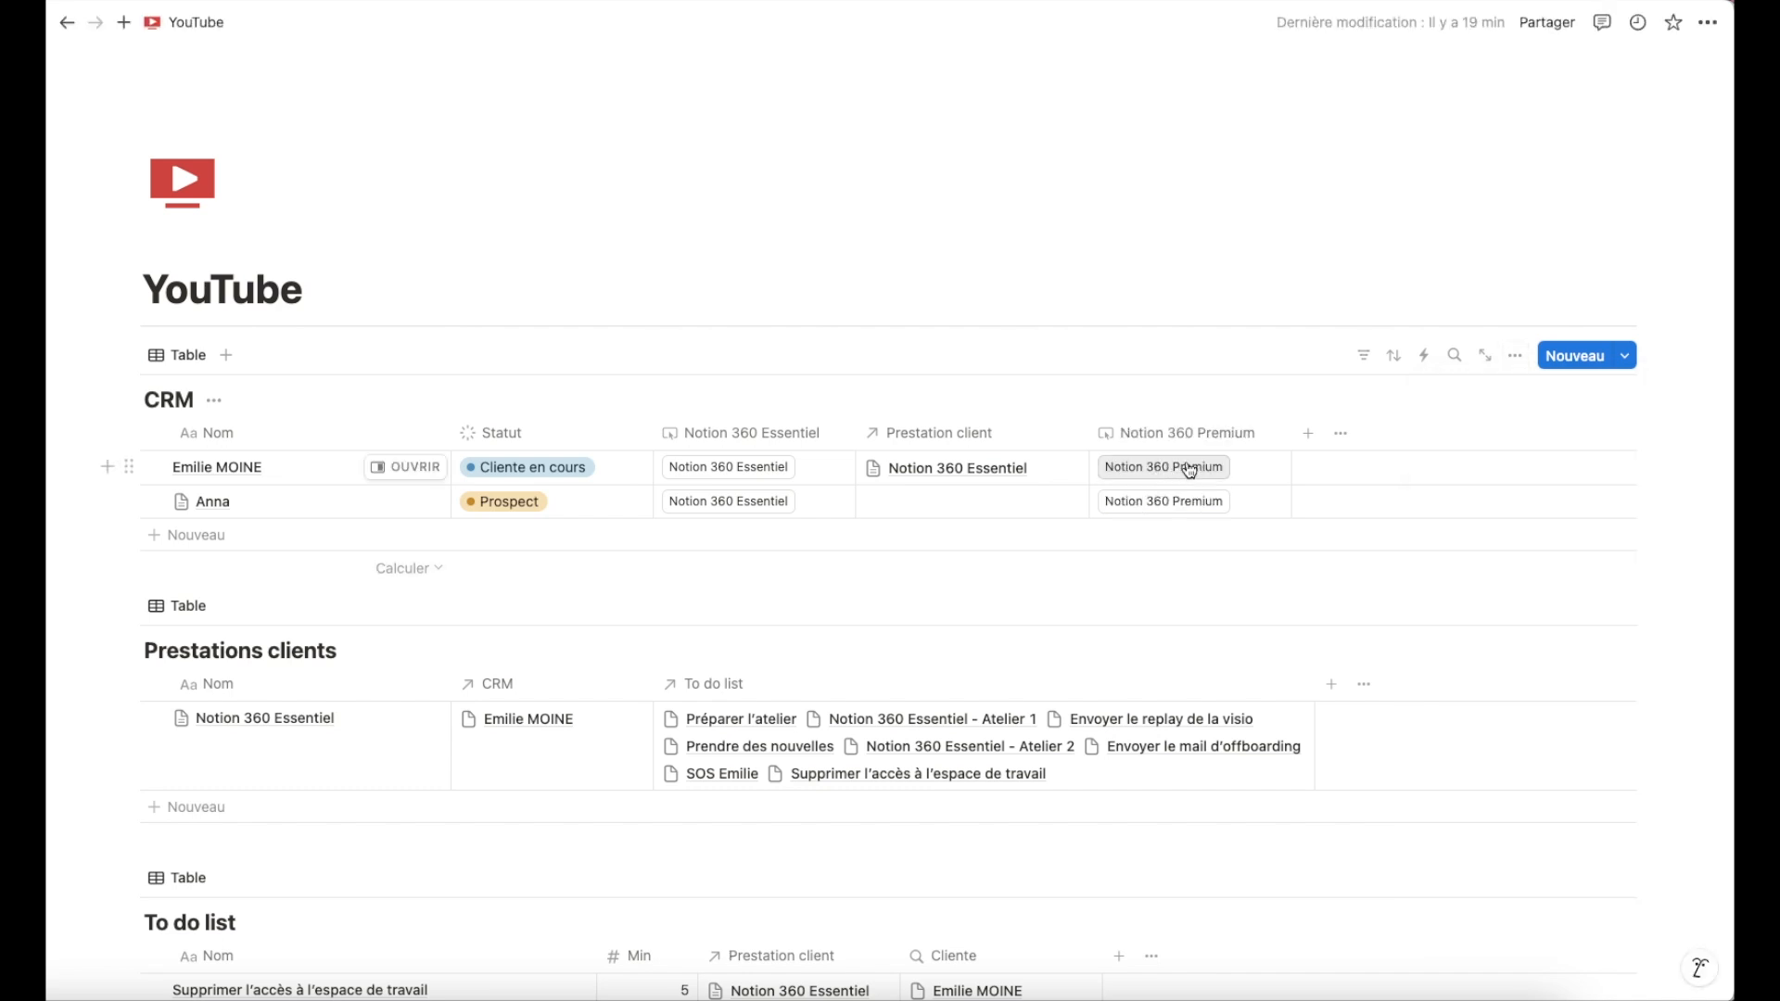
Edit the Notion 360 Premium button property and add an action setting this row's Statut to Cliente en cours.
left_click(1250, 436)
left_click(1227, 512)
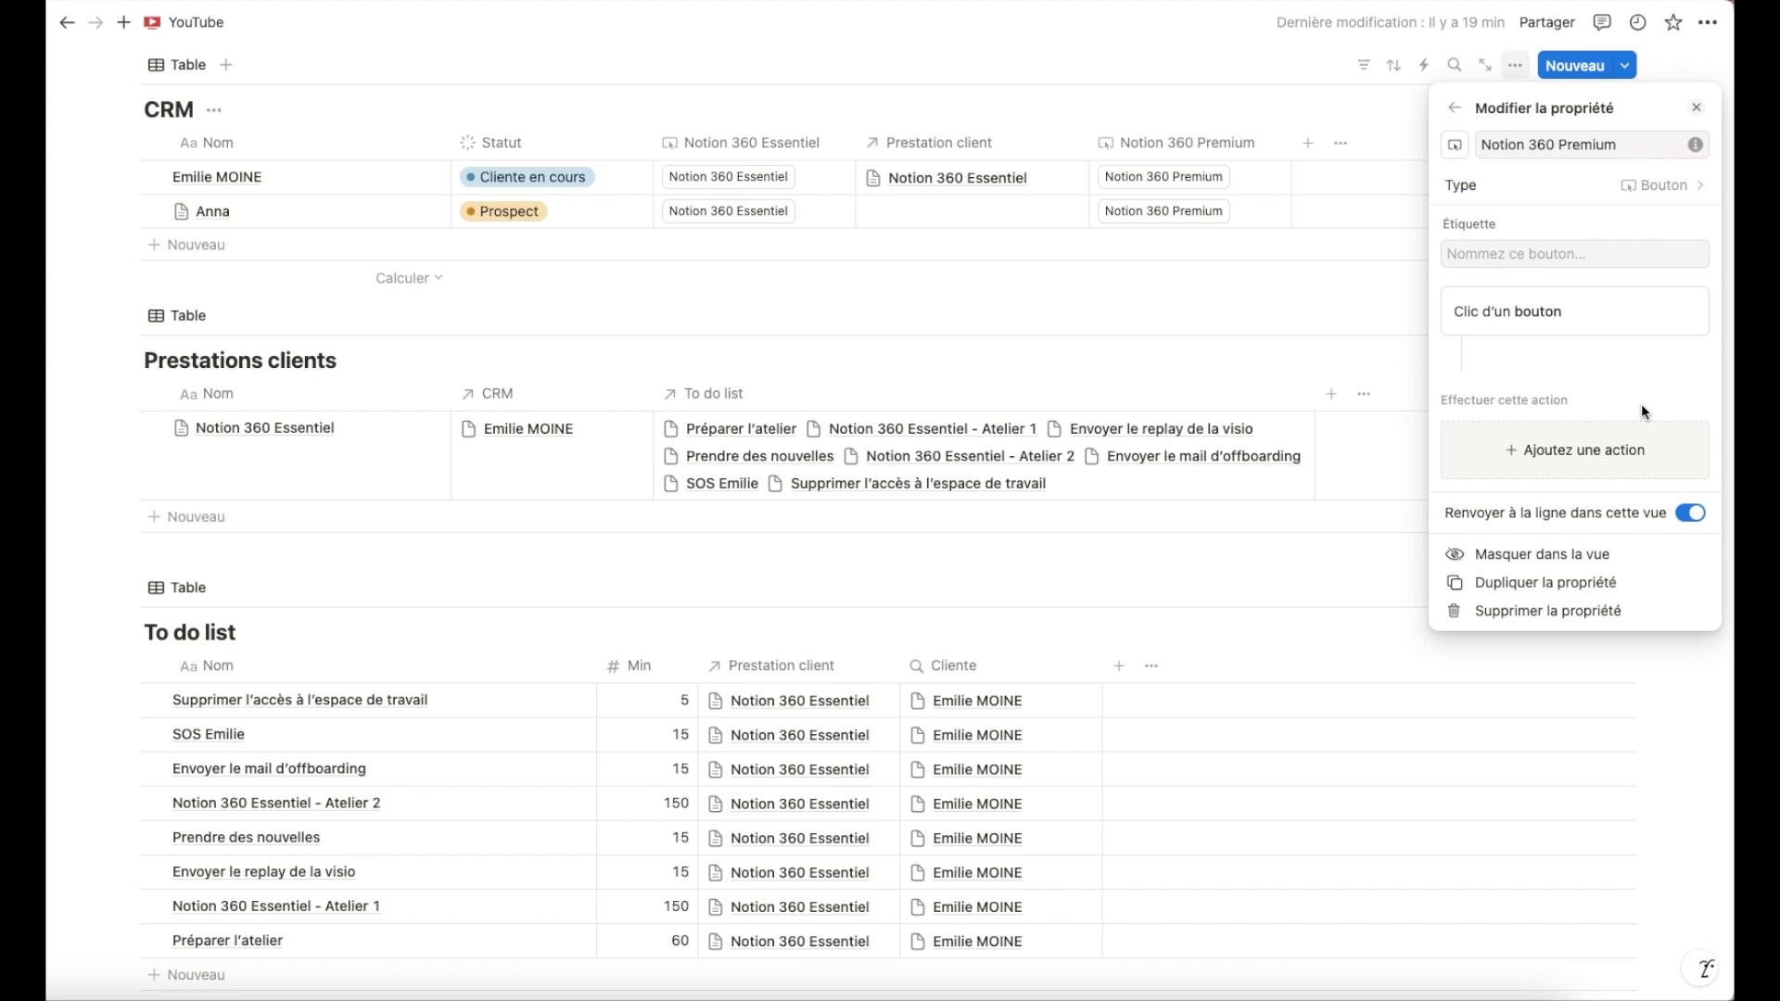
left_click(1538, 462)
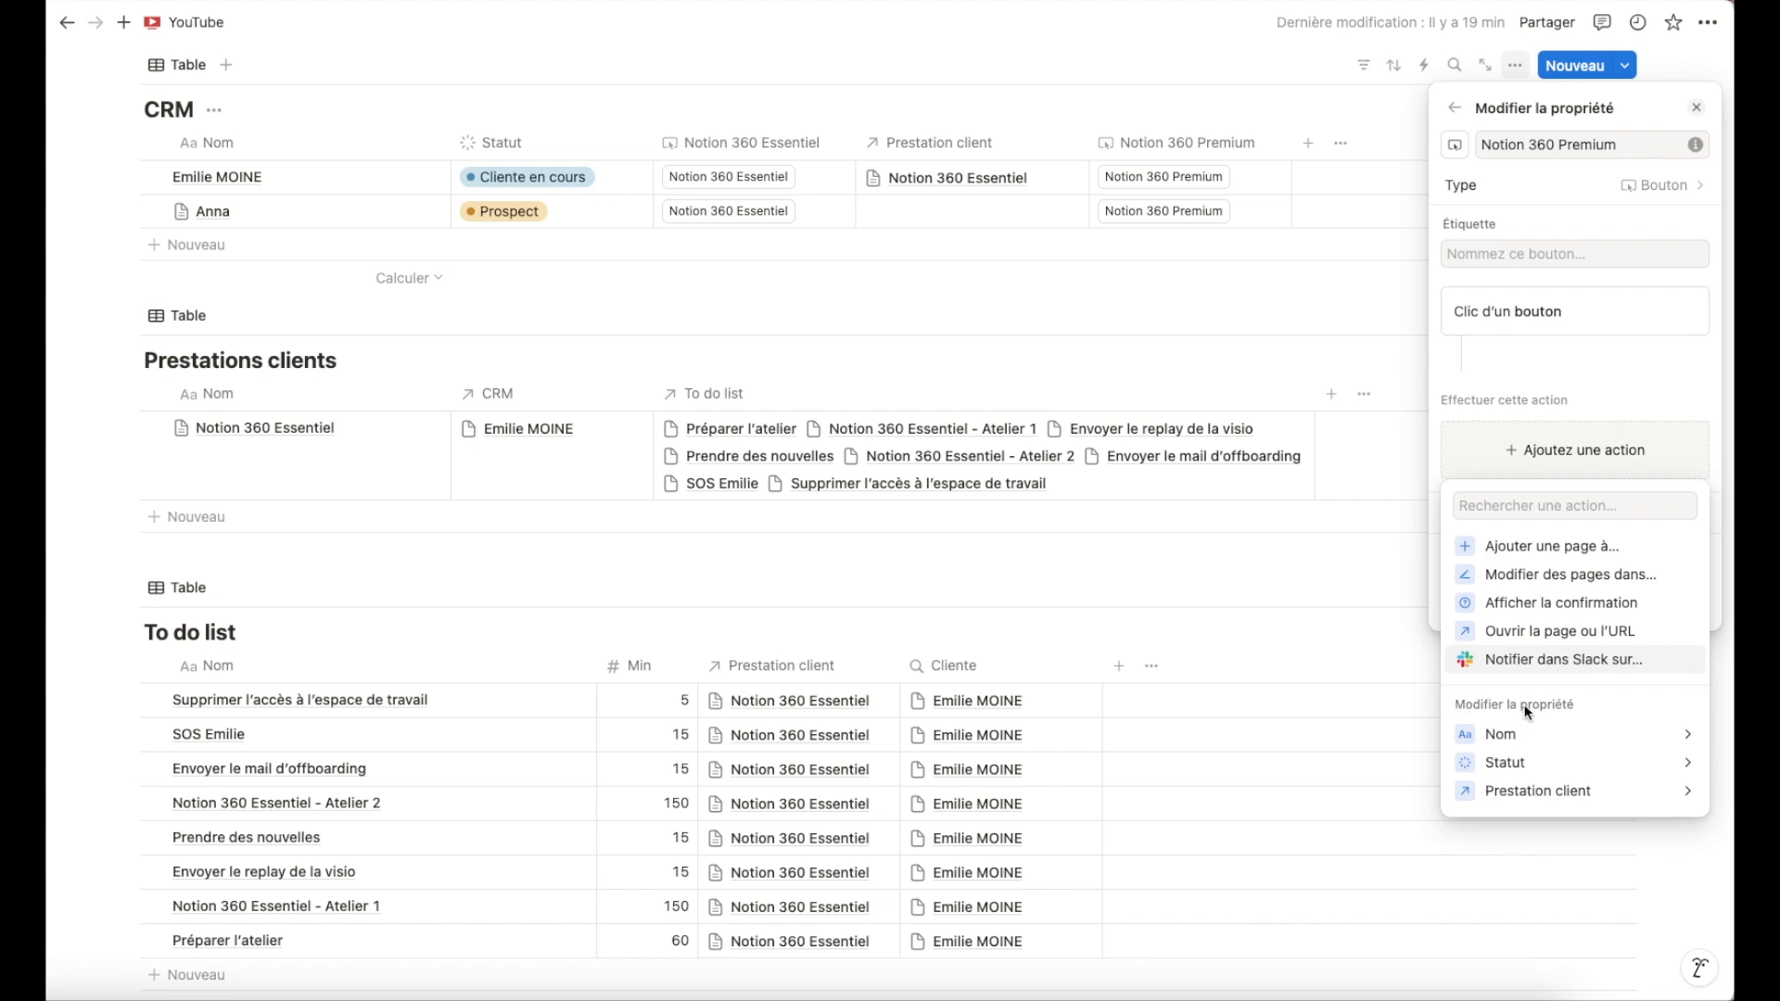
left_click(1507, 764)
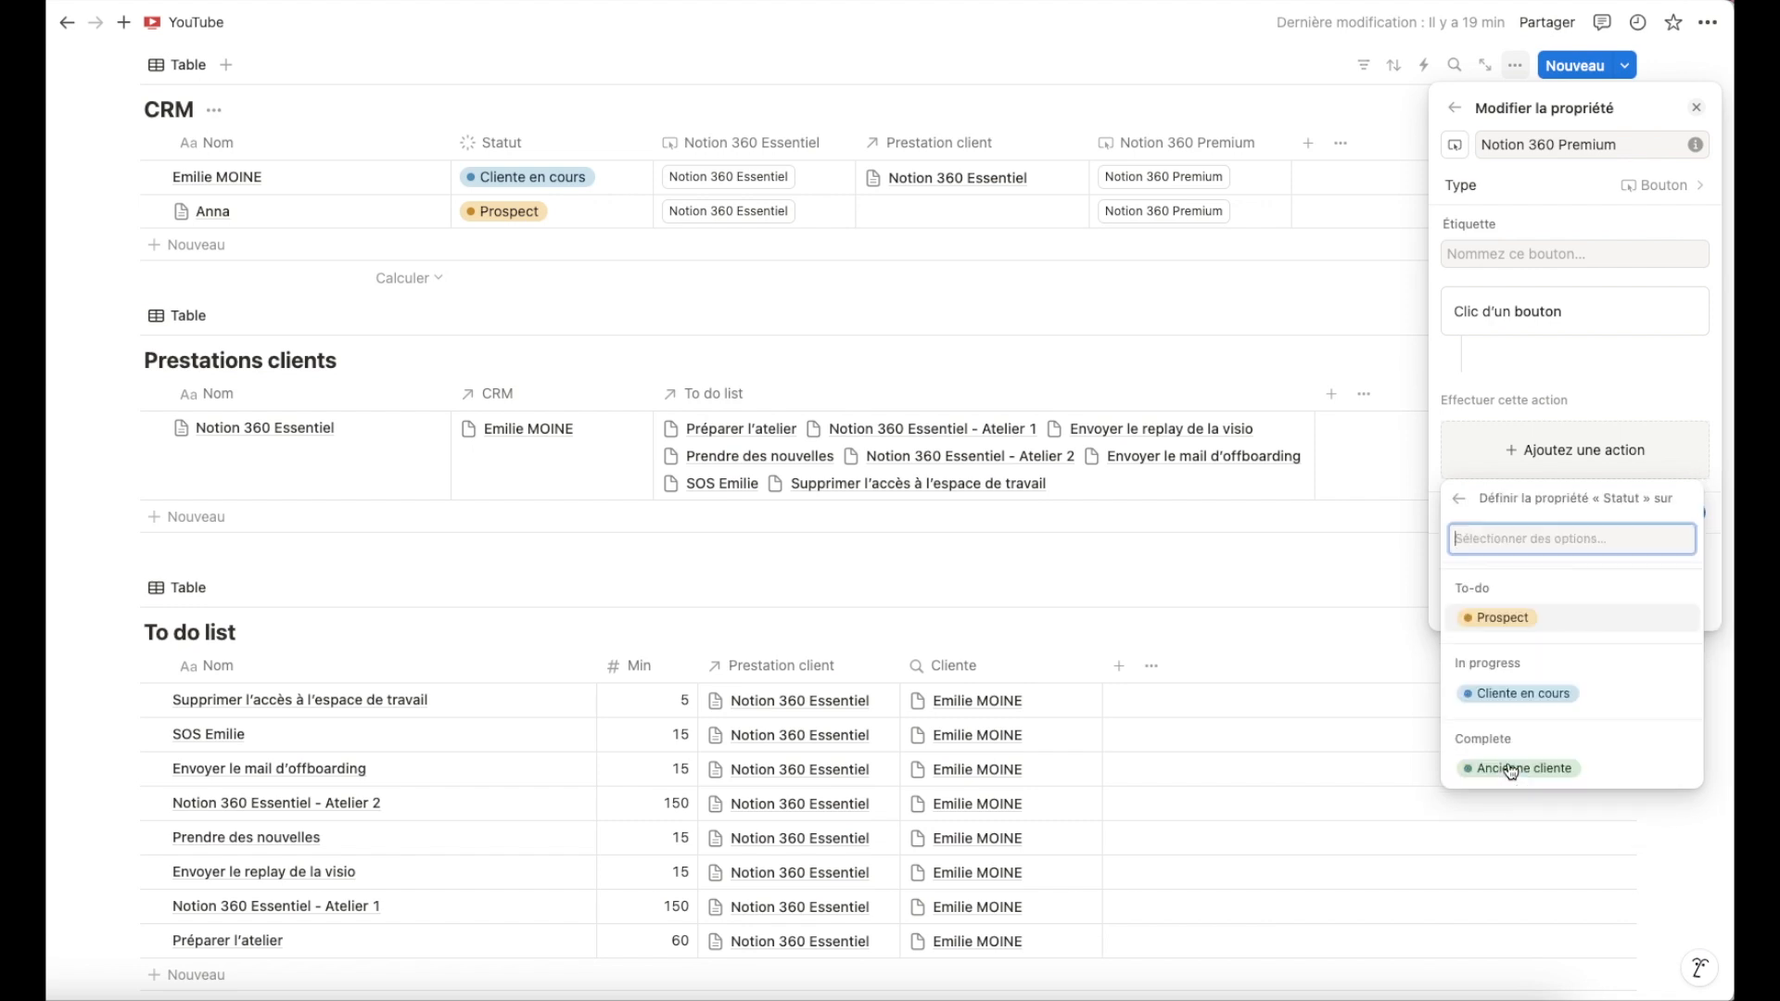
left_click(1524, 696)
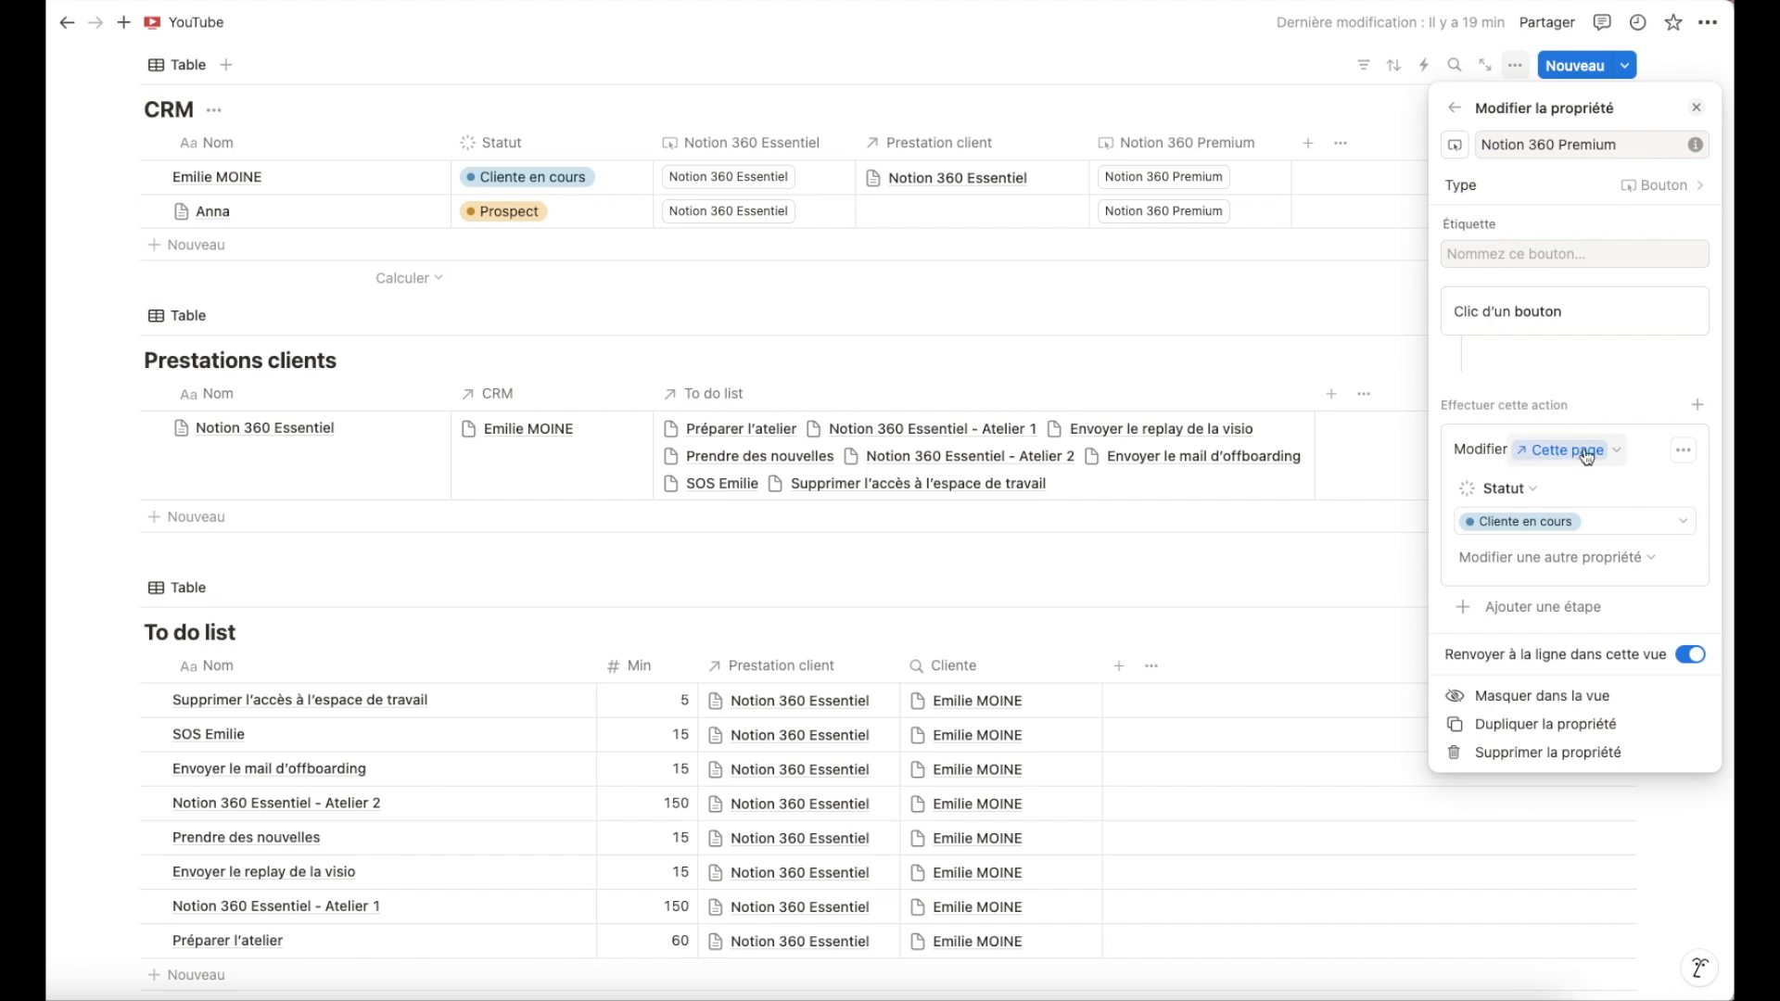
Add a second button step that adds a page to the Prestations clients database.
left_click(1535, 612)
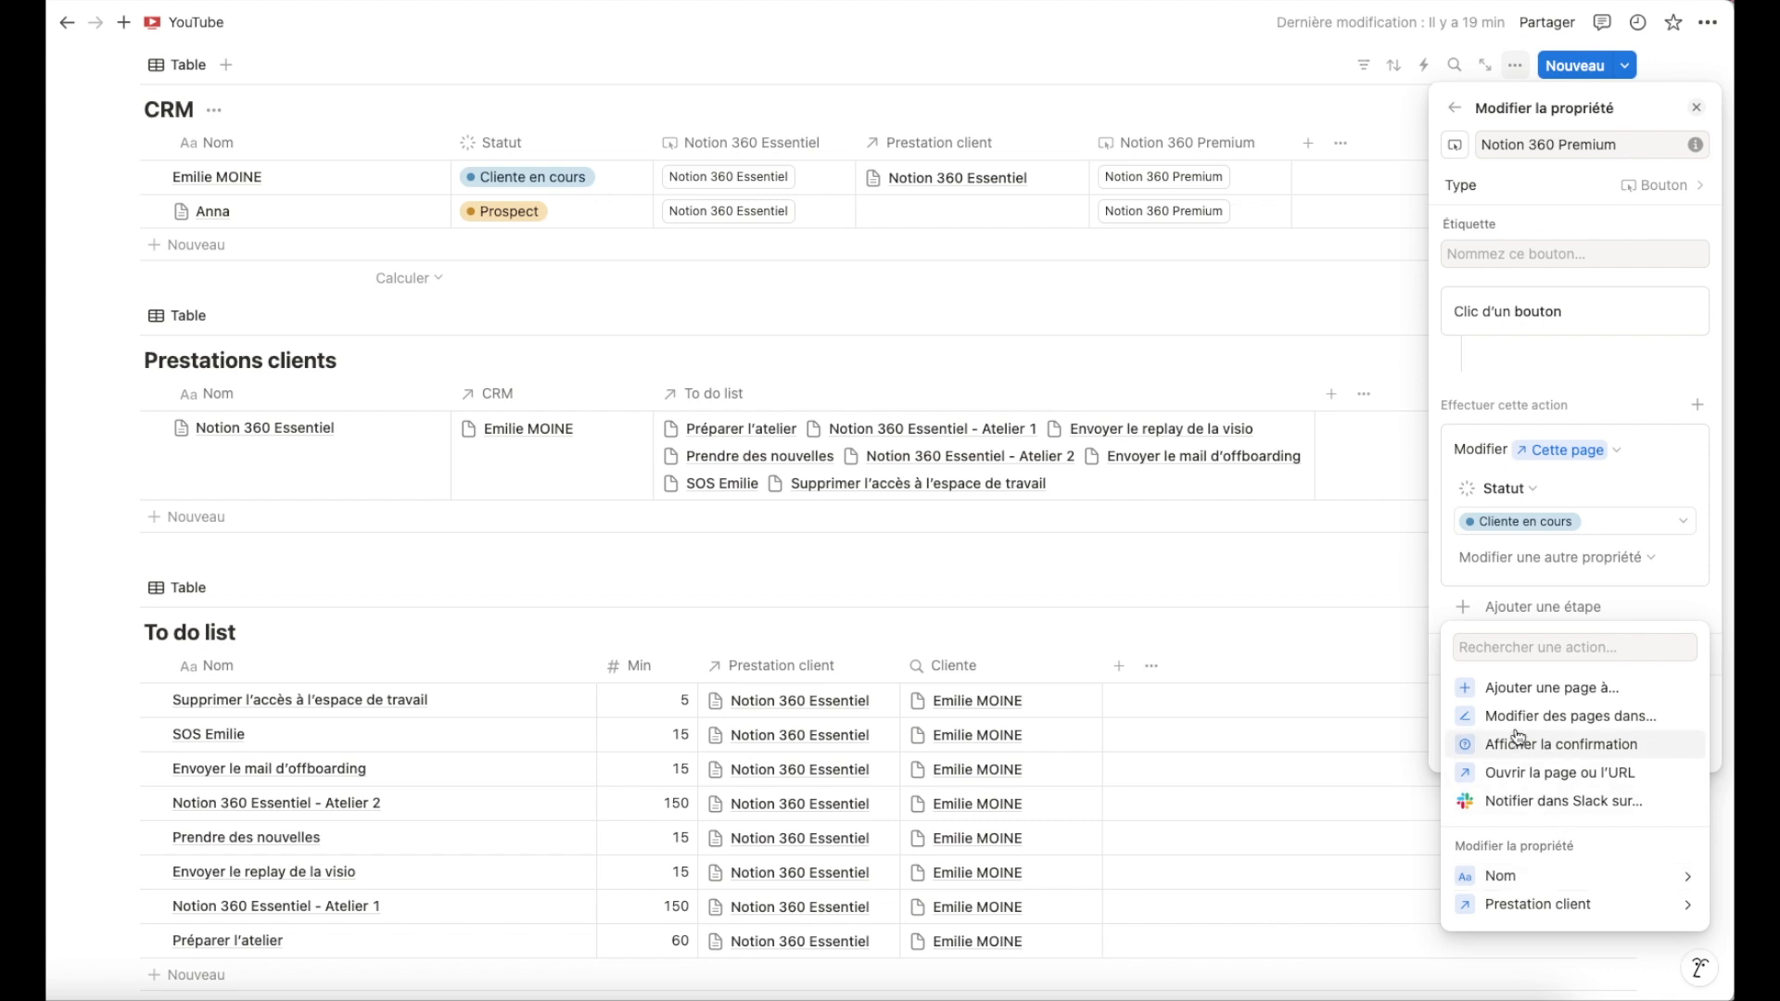
left_click(1565, 691)
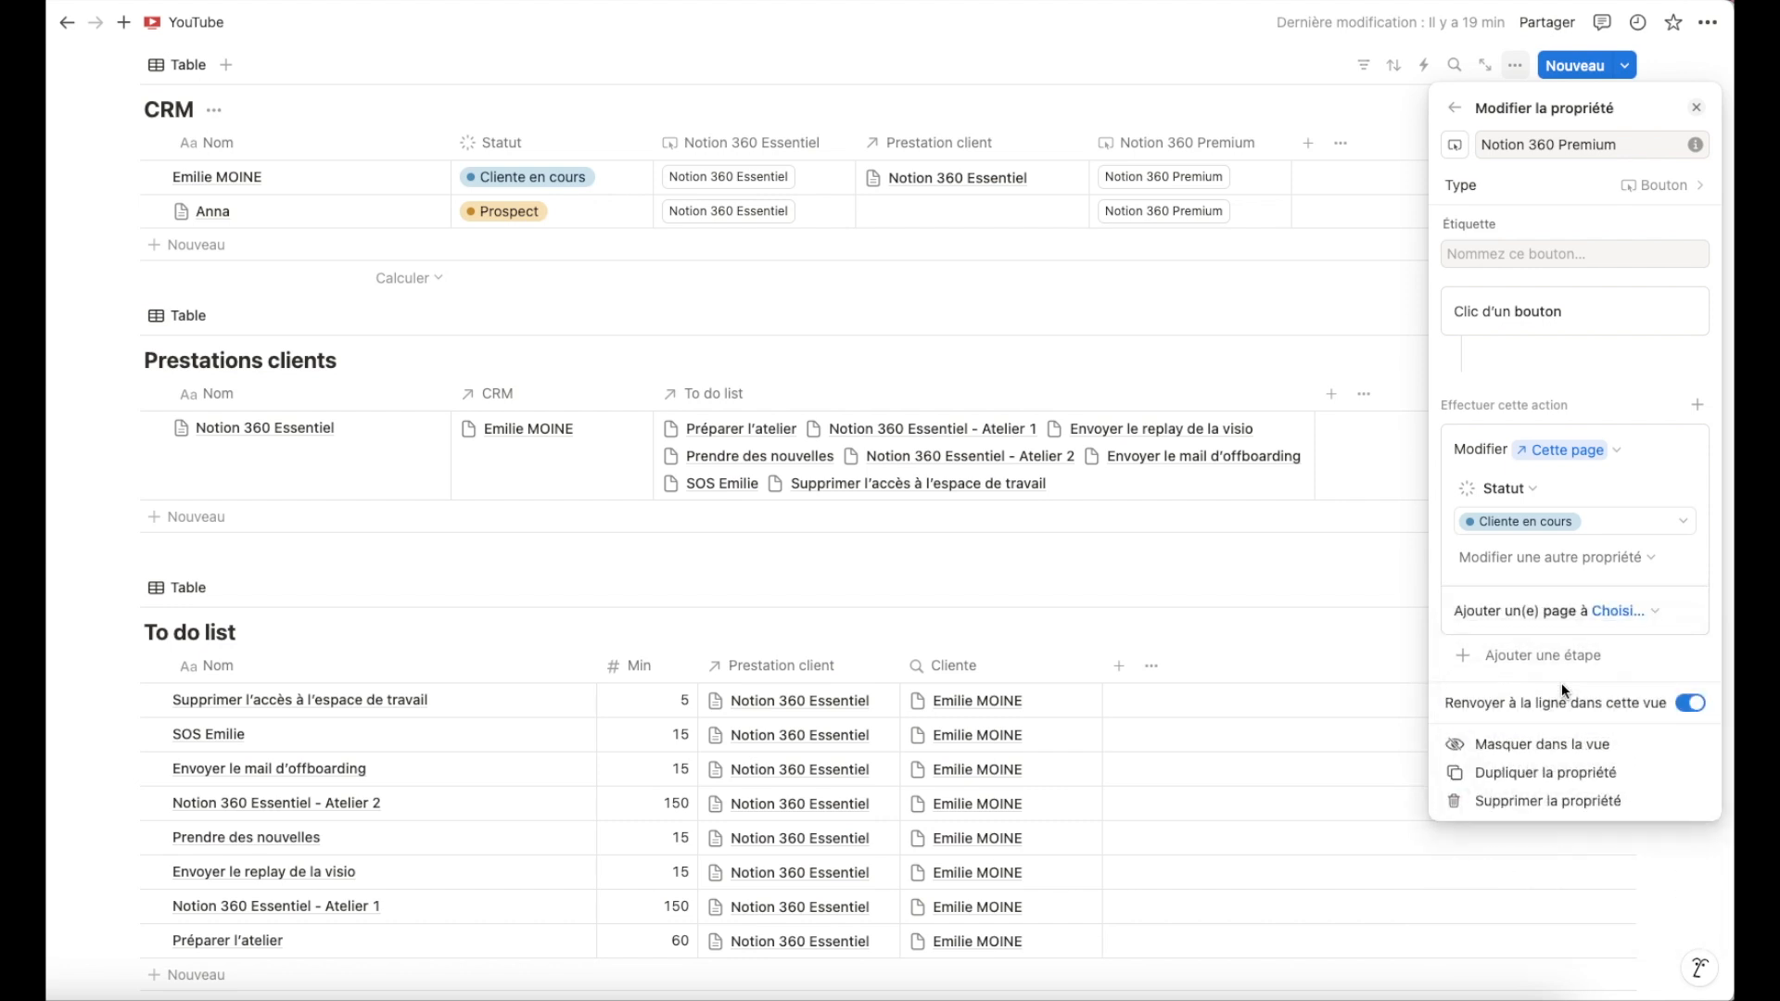
left_click(1630, 614)
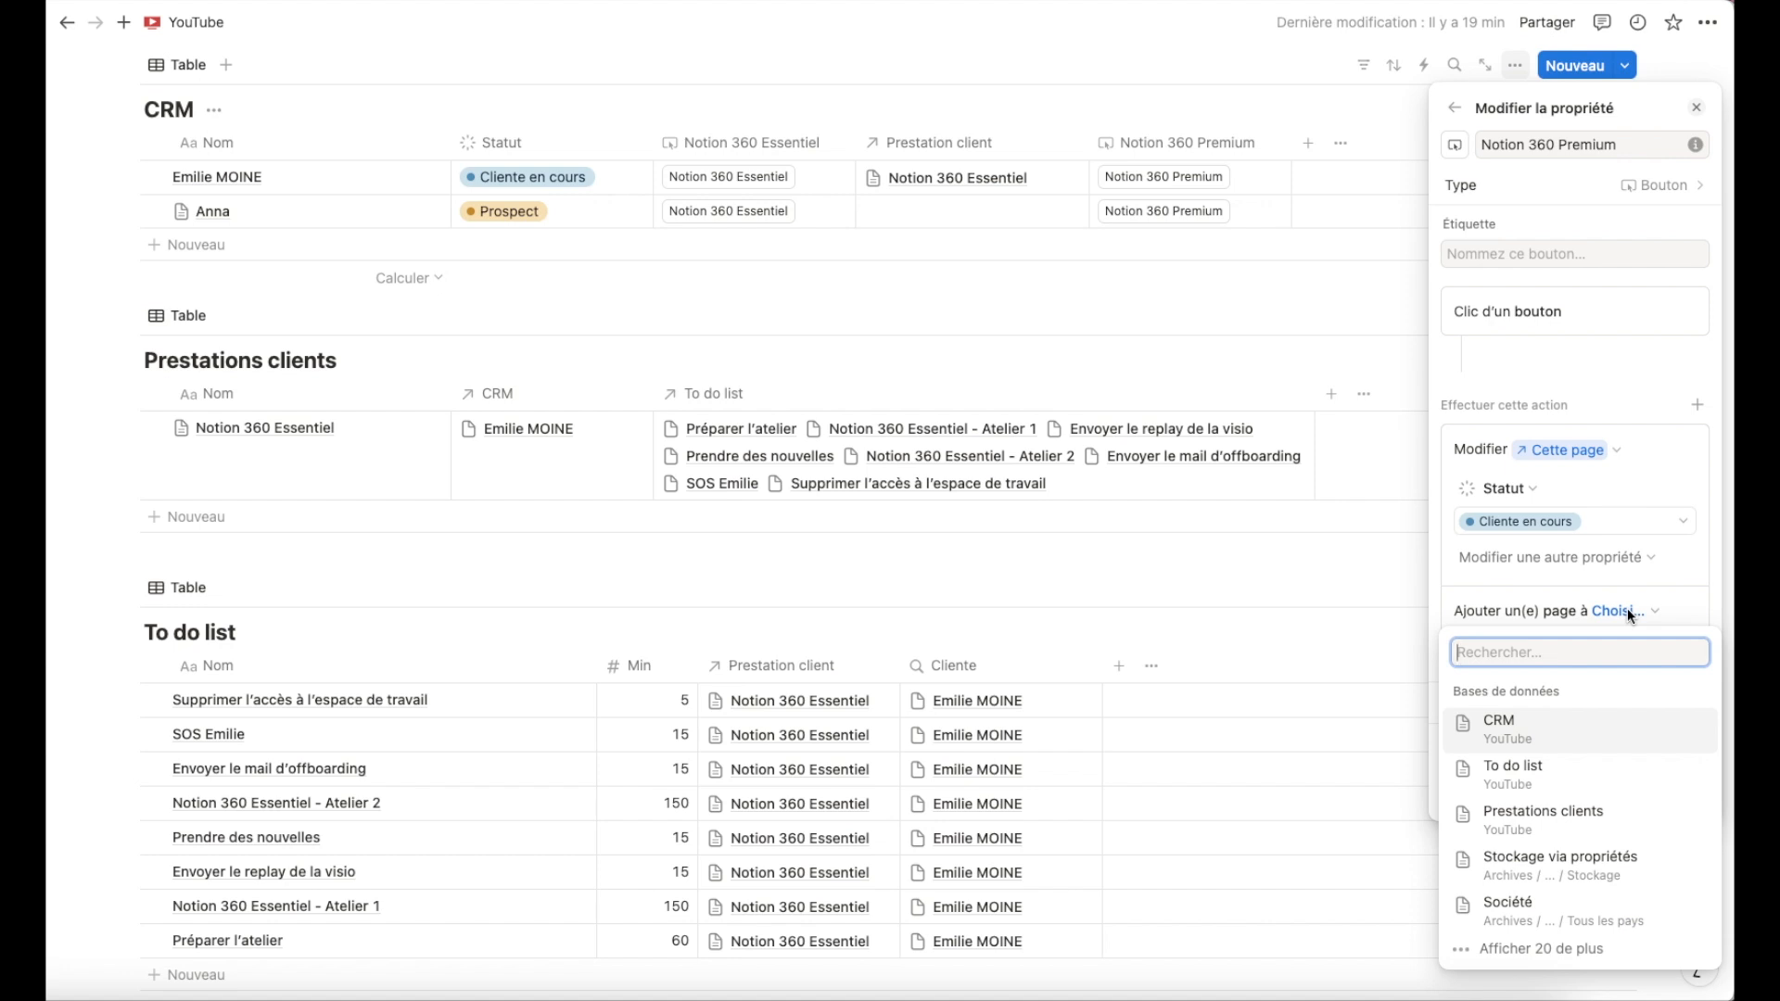
type("presta")
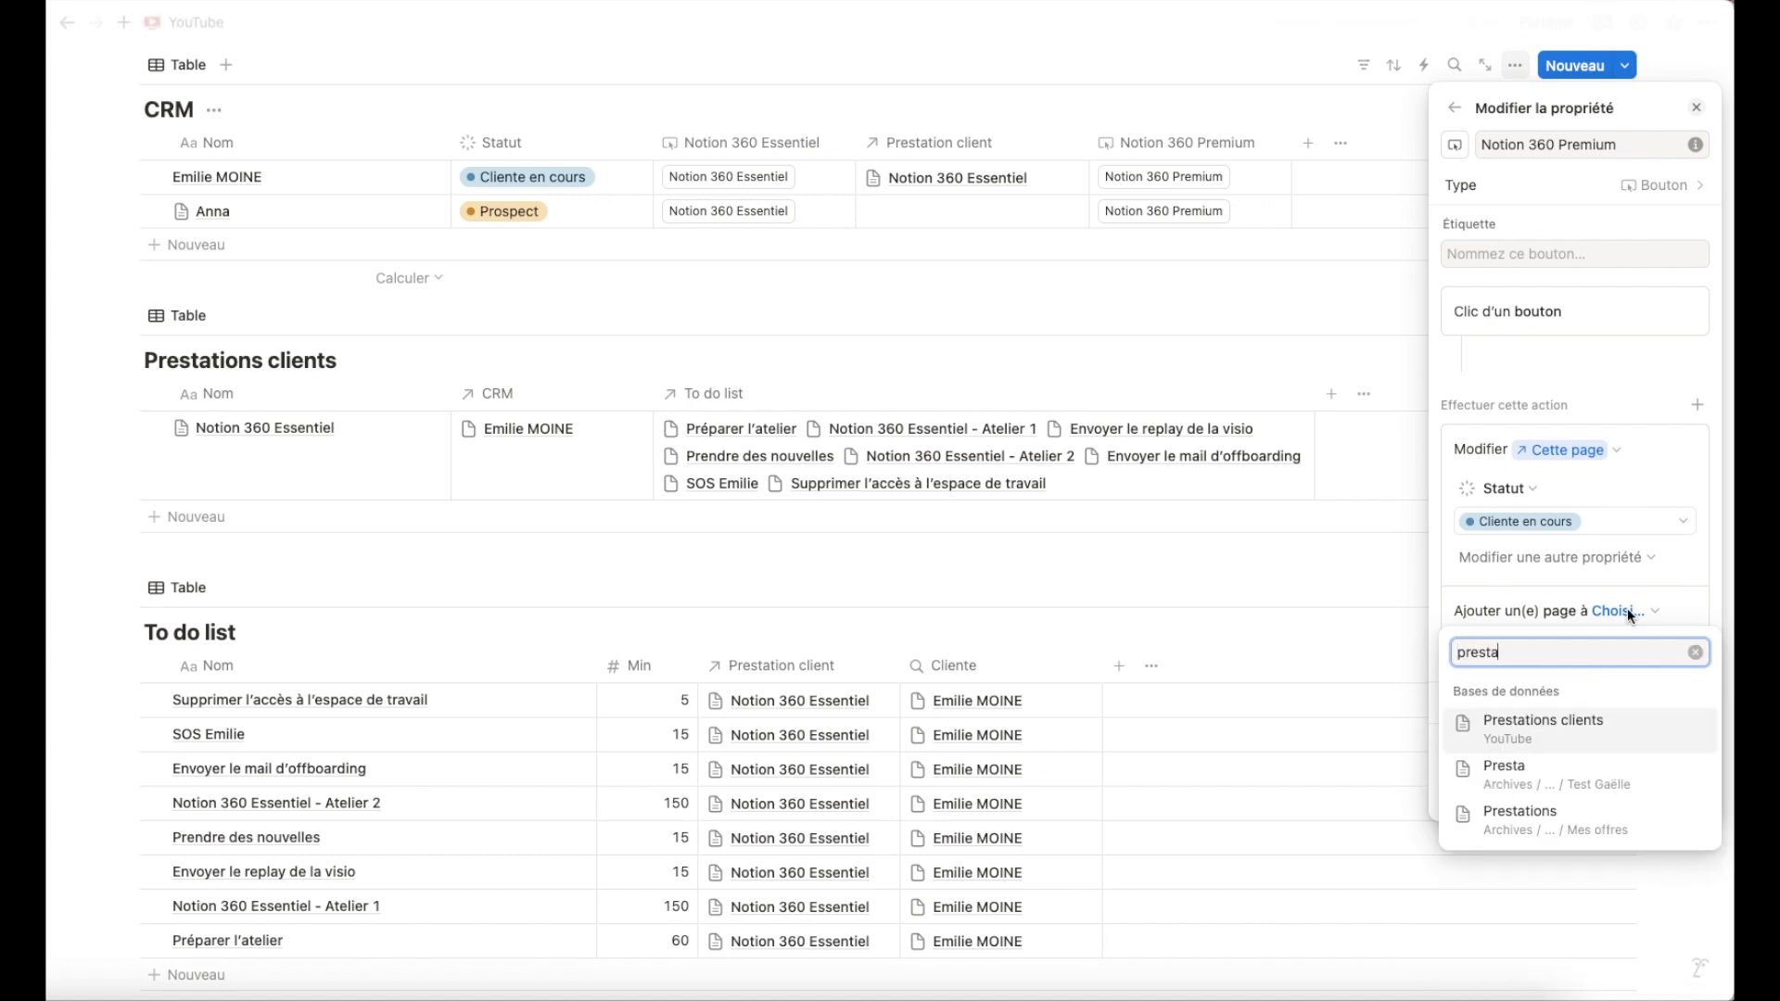
left_click(1535, 728)
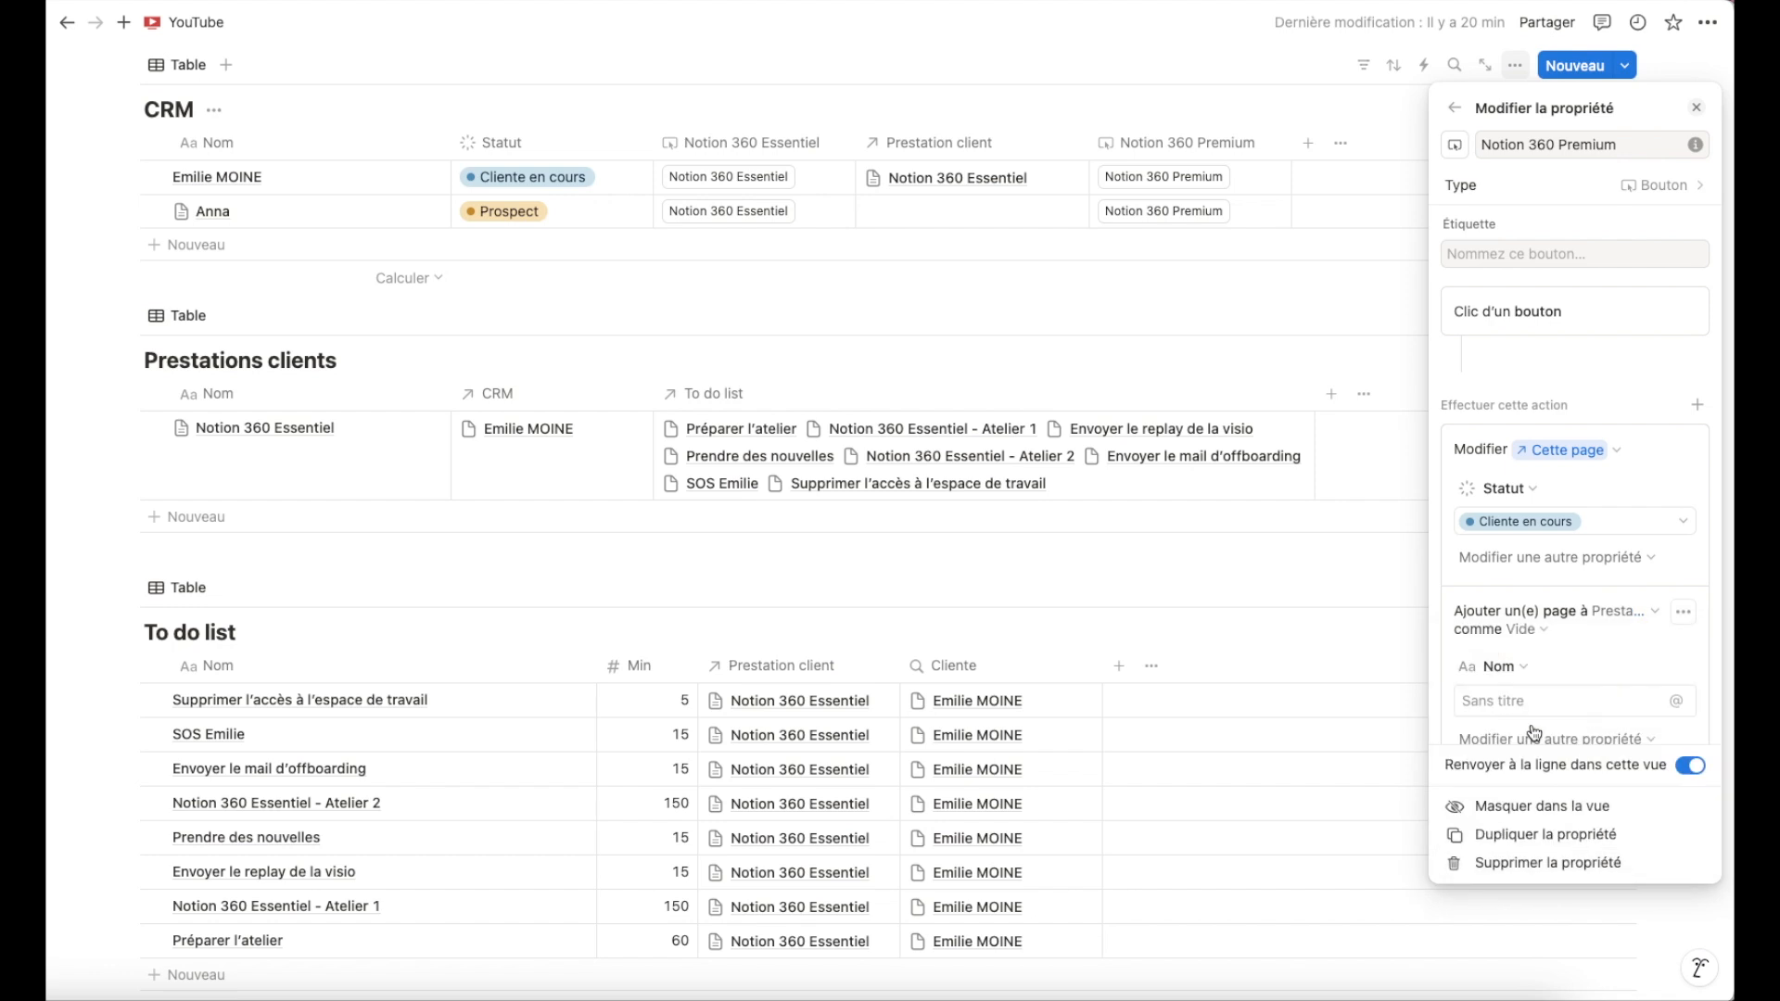
Set the new Prestations clients page to use the Notion 360 Premium template.
left_click(1541, 629)
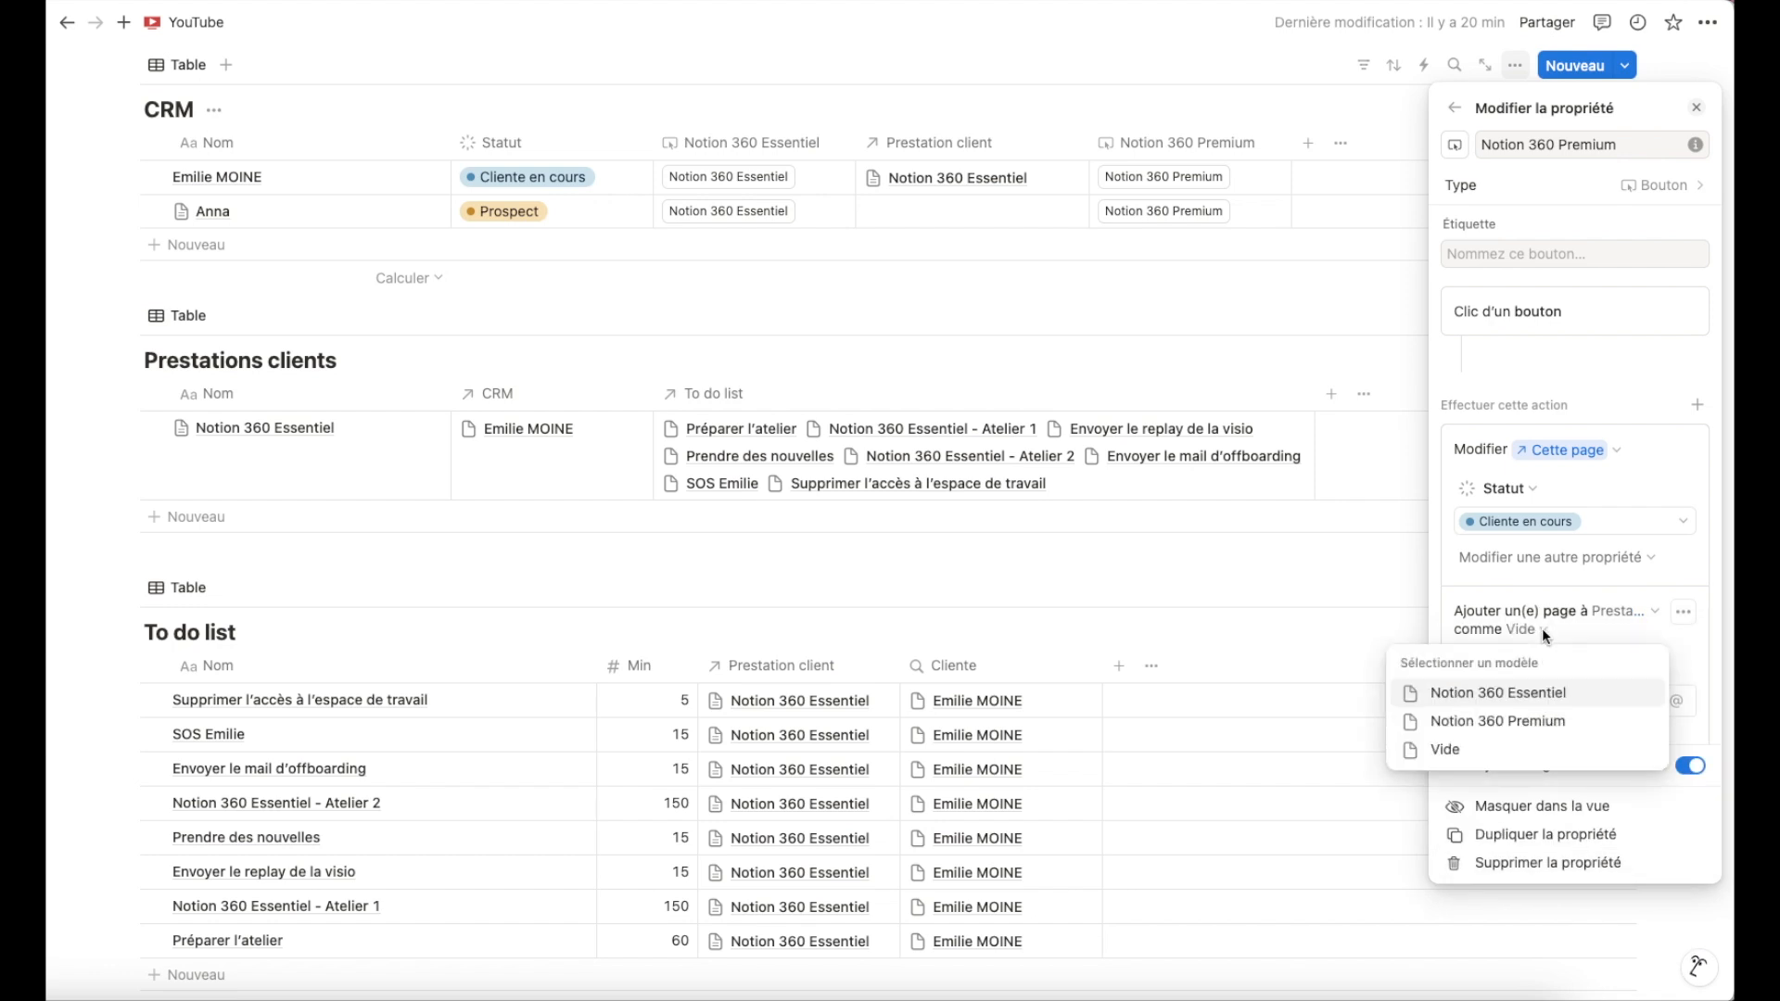
left_click(1577, 633)
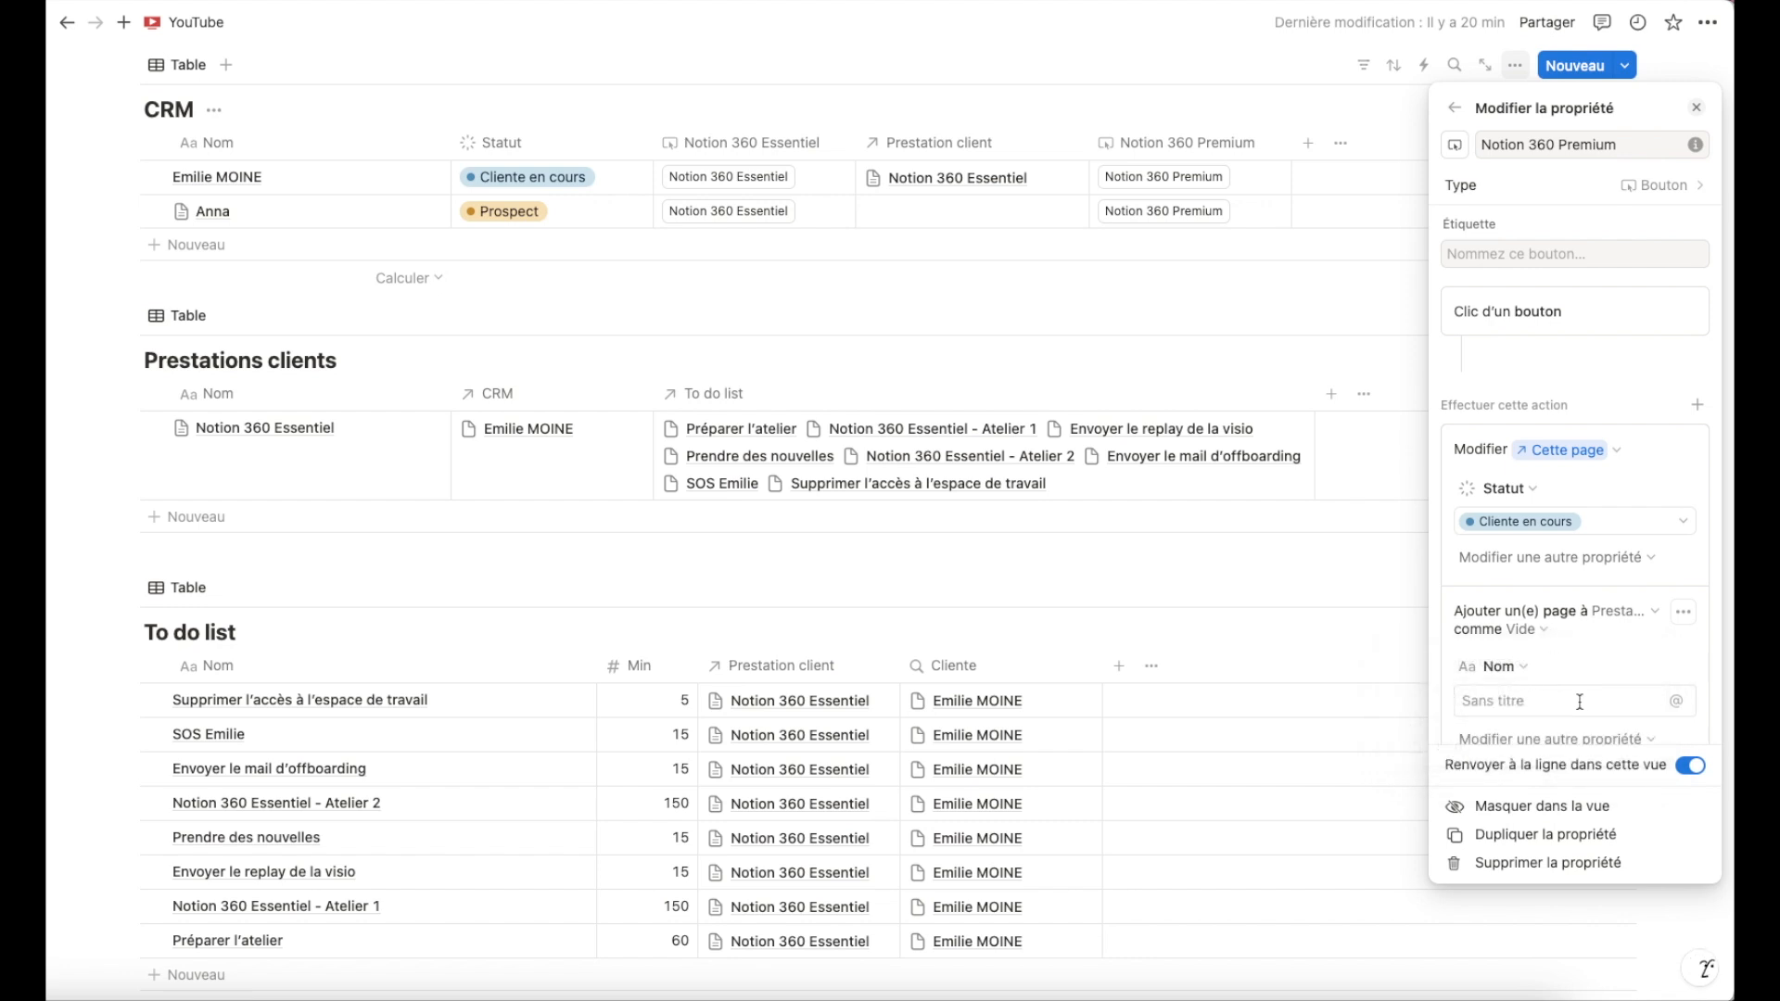
left_click(1507, 701)
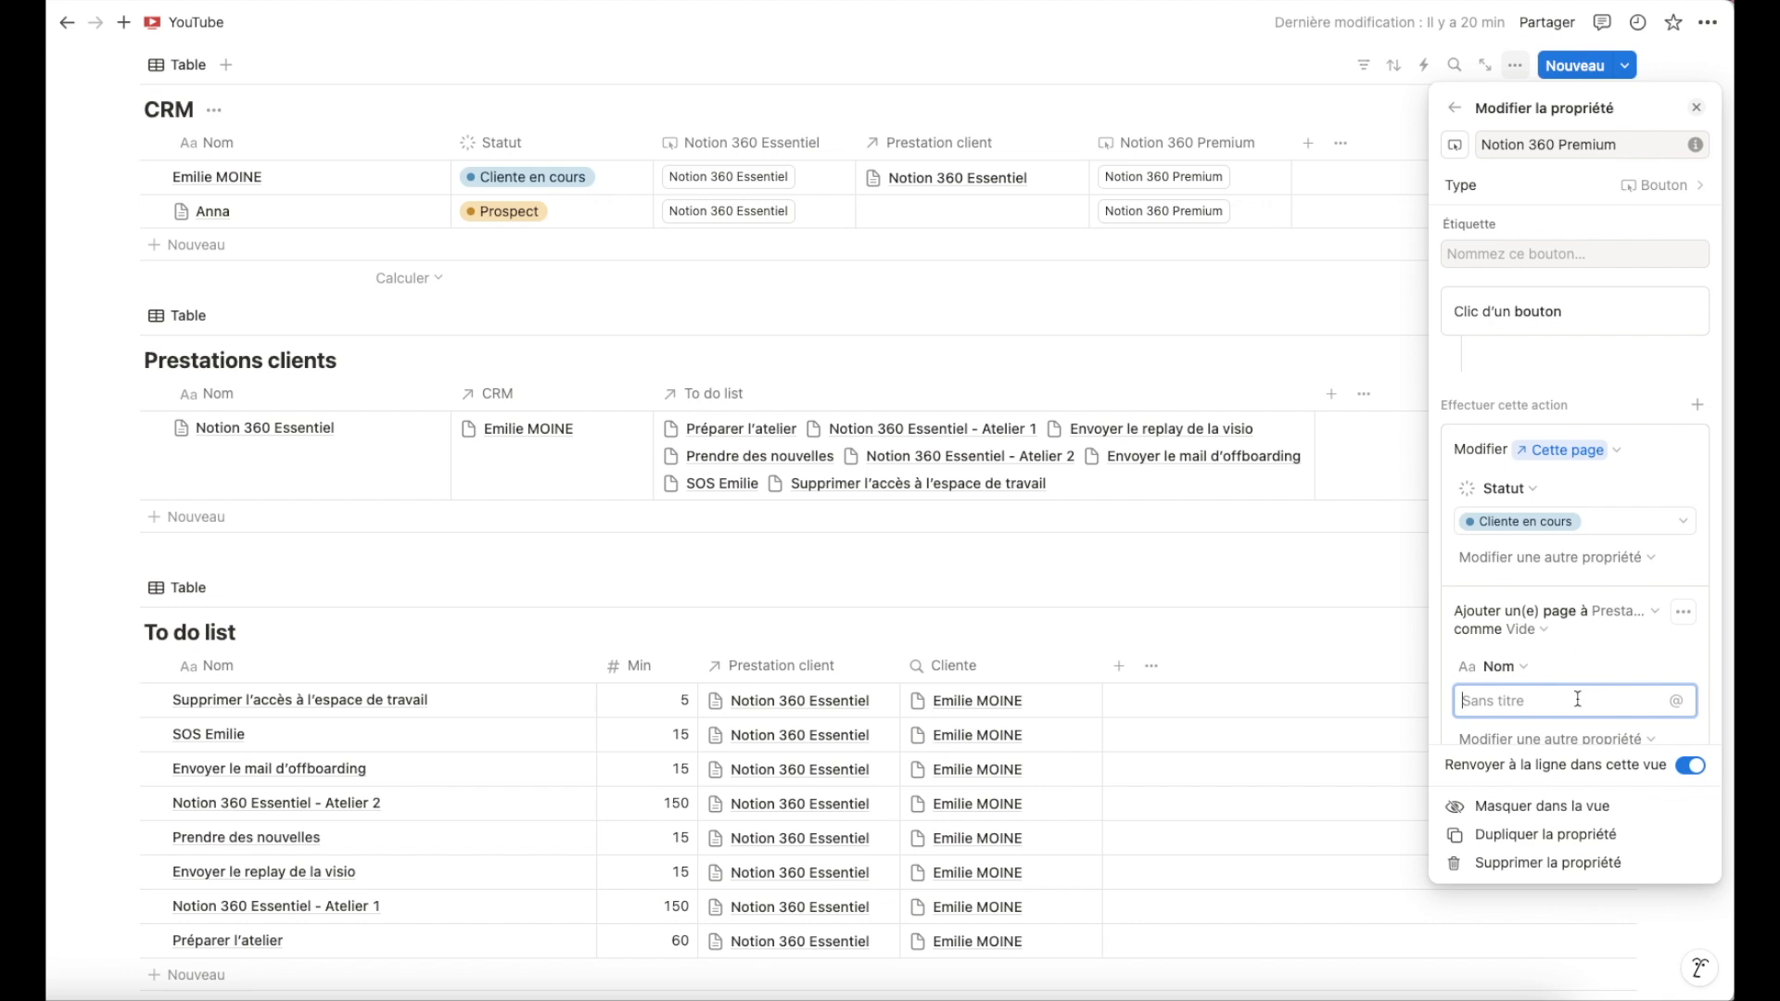
left_click(1542, 630)
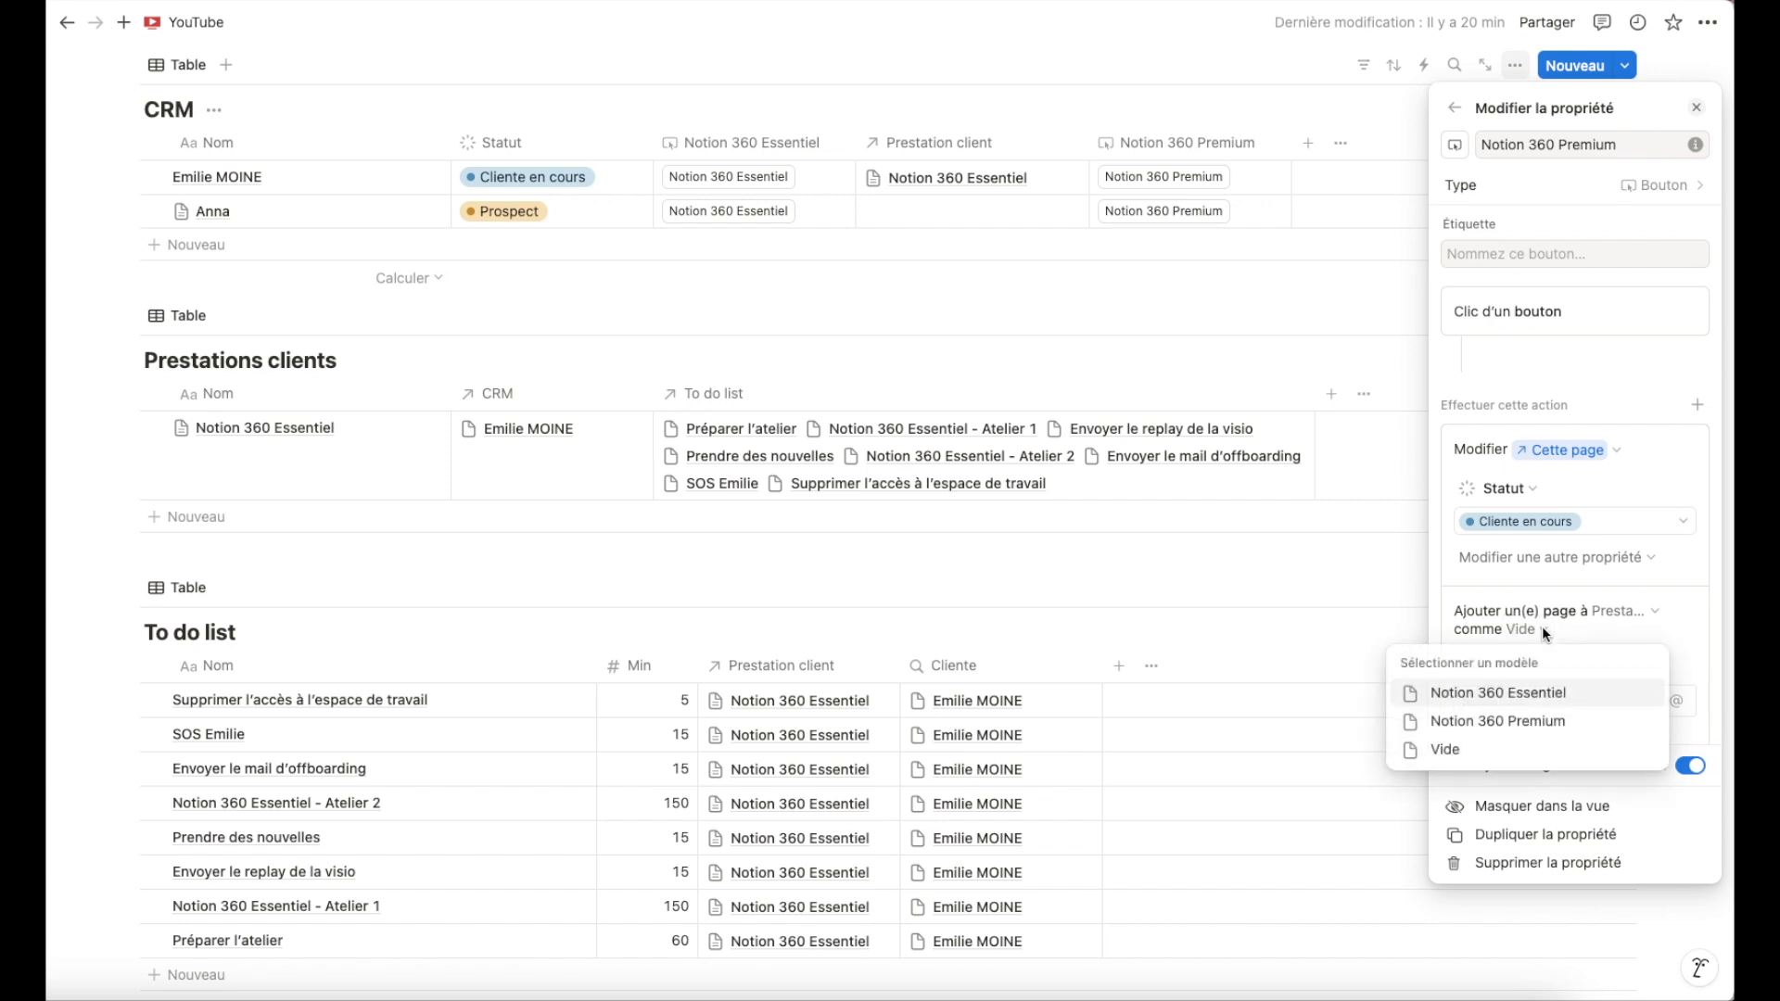
left_click(1530, 722)
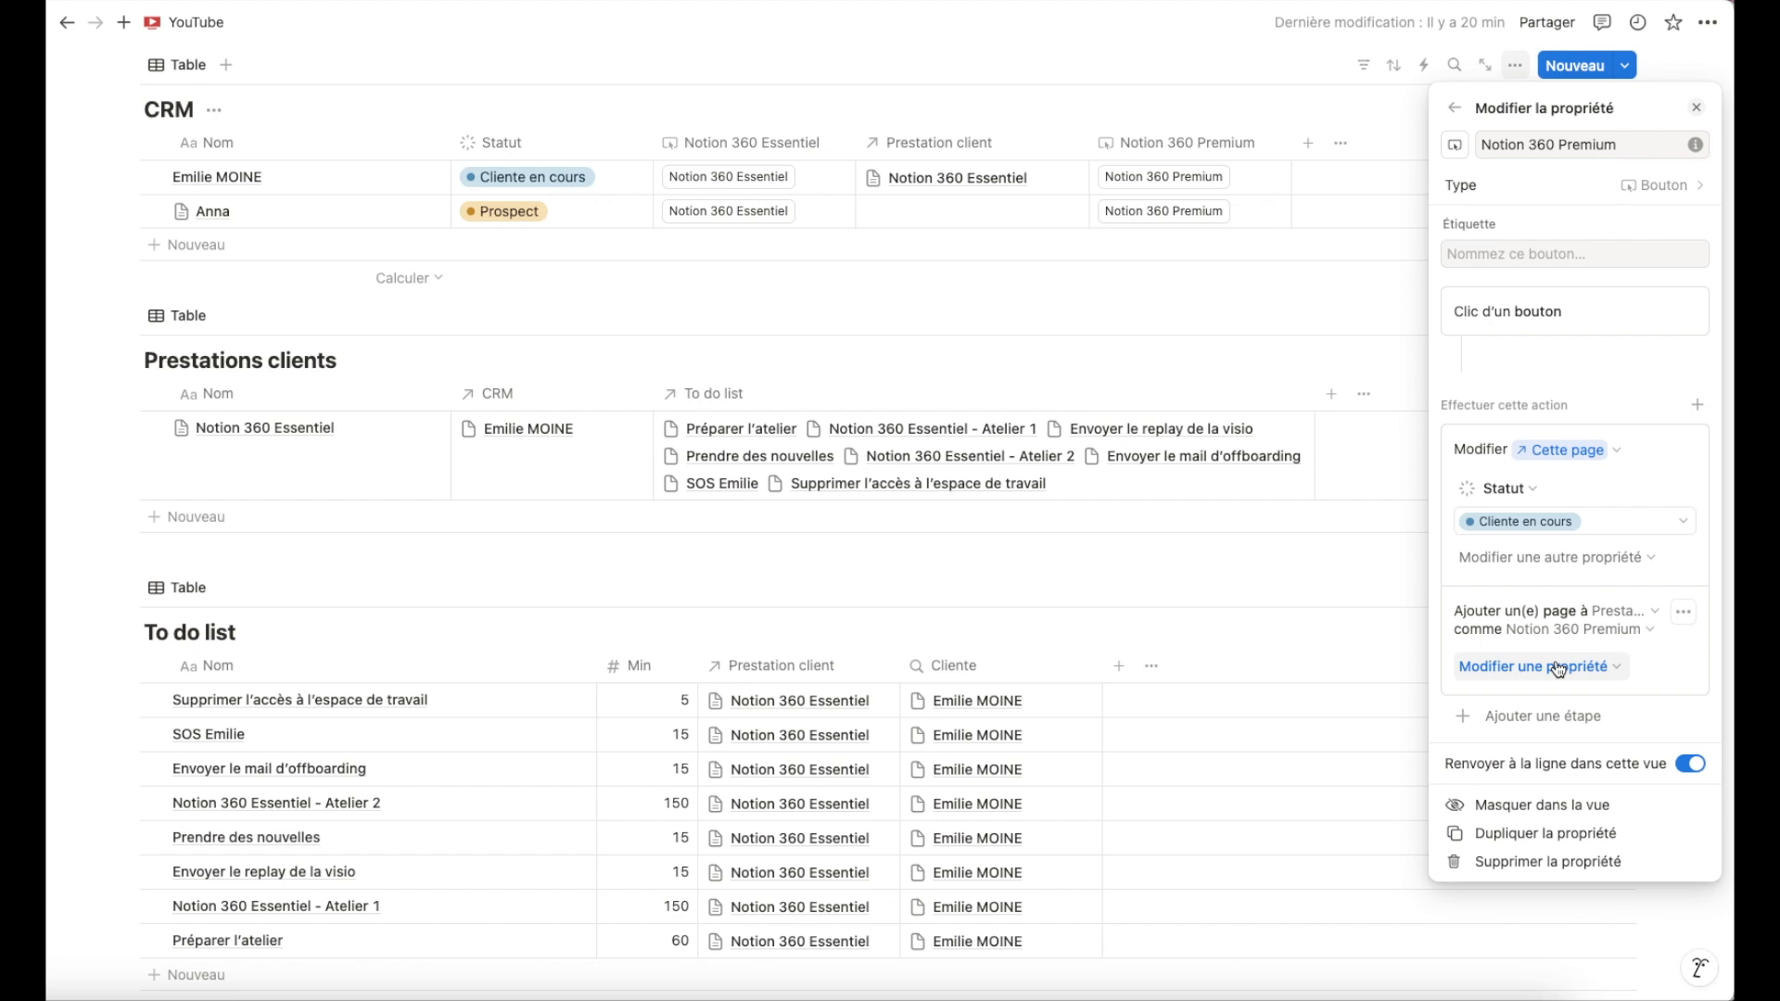
Set the new service page's CRM property to Cette page.
left_click(1558, 668)
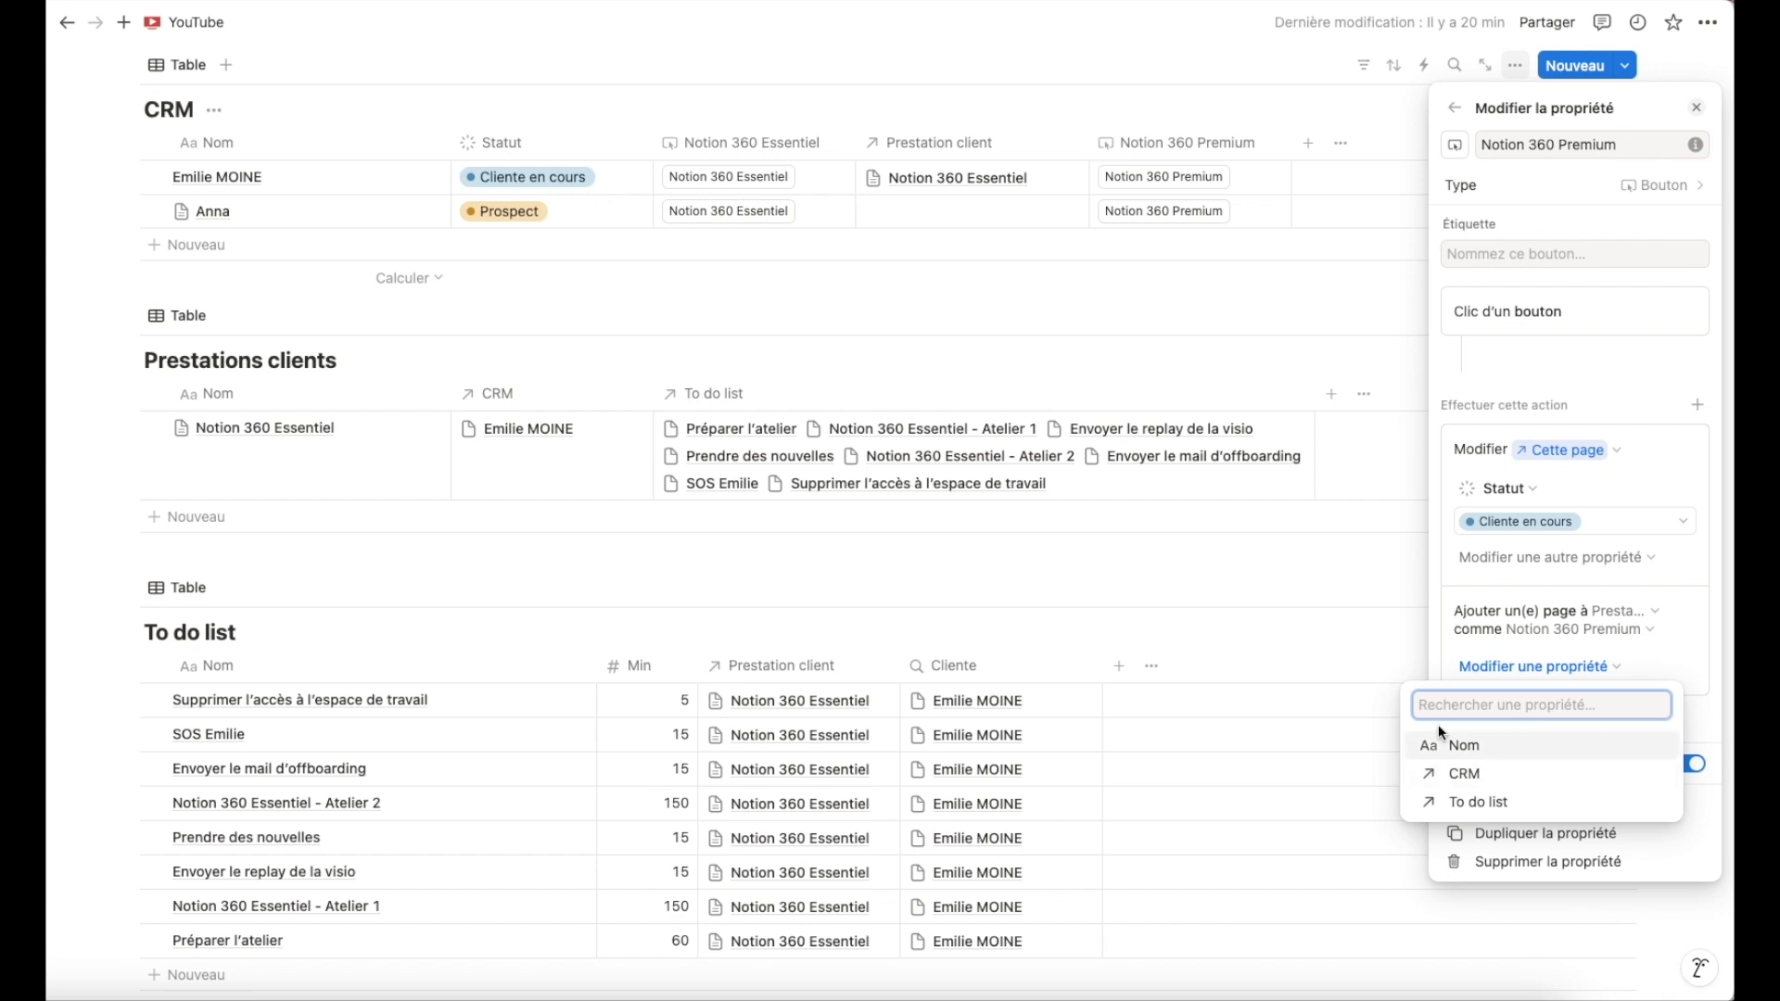
left_click(1478, 777)
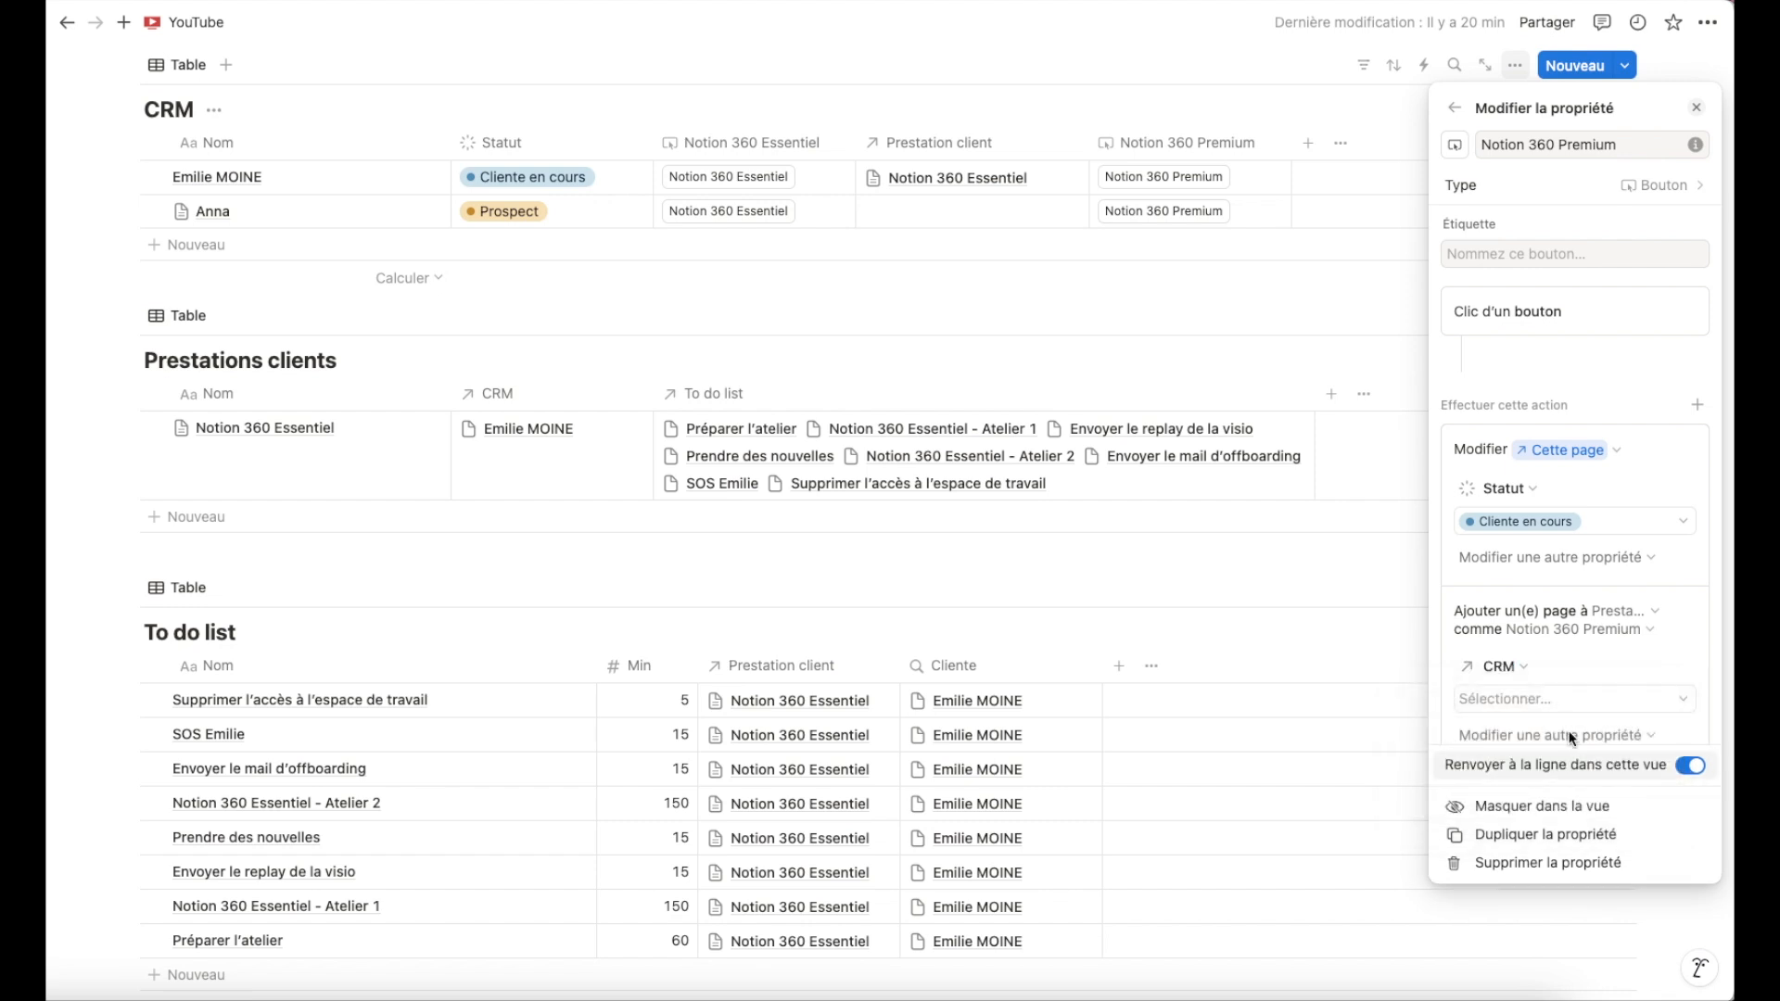
left_click(1577, 701)
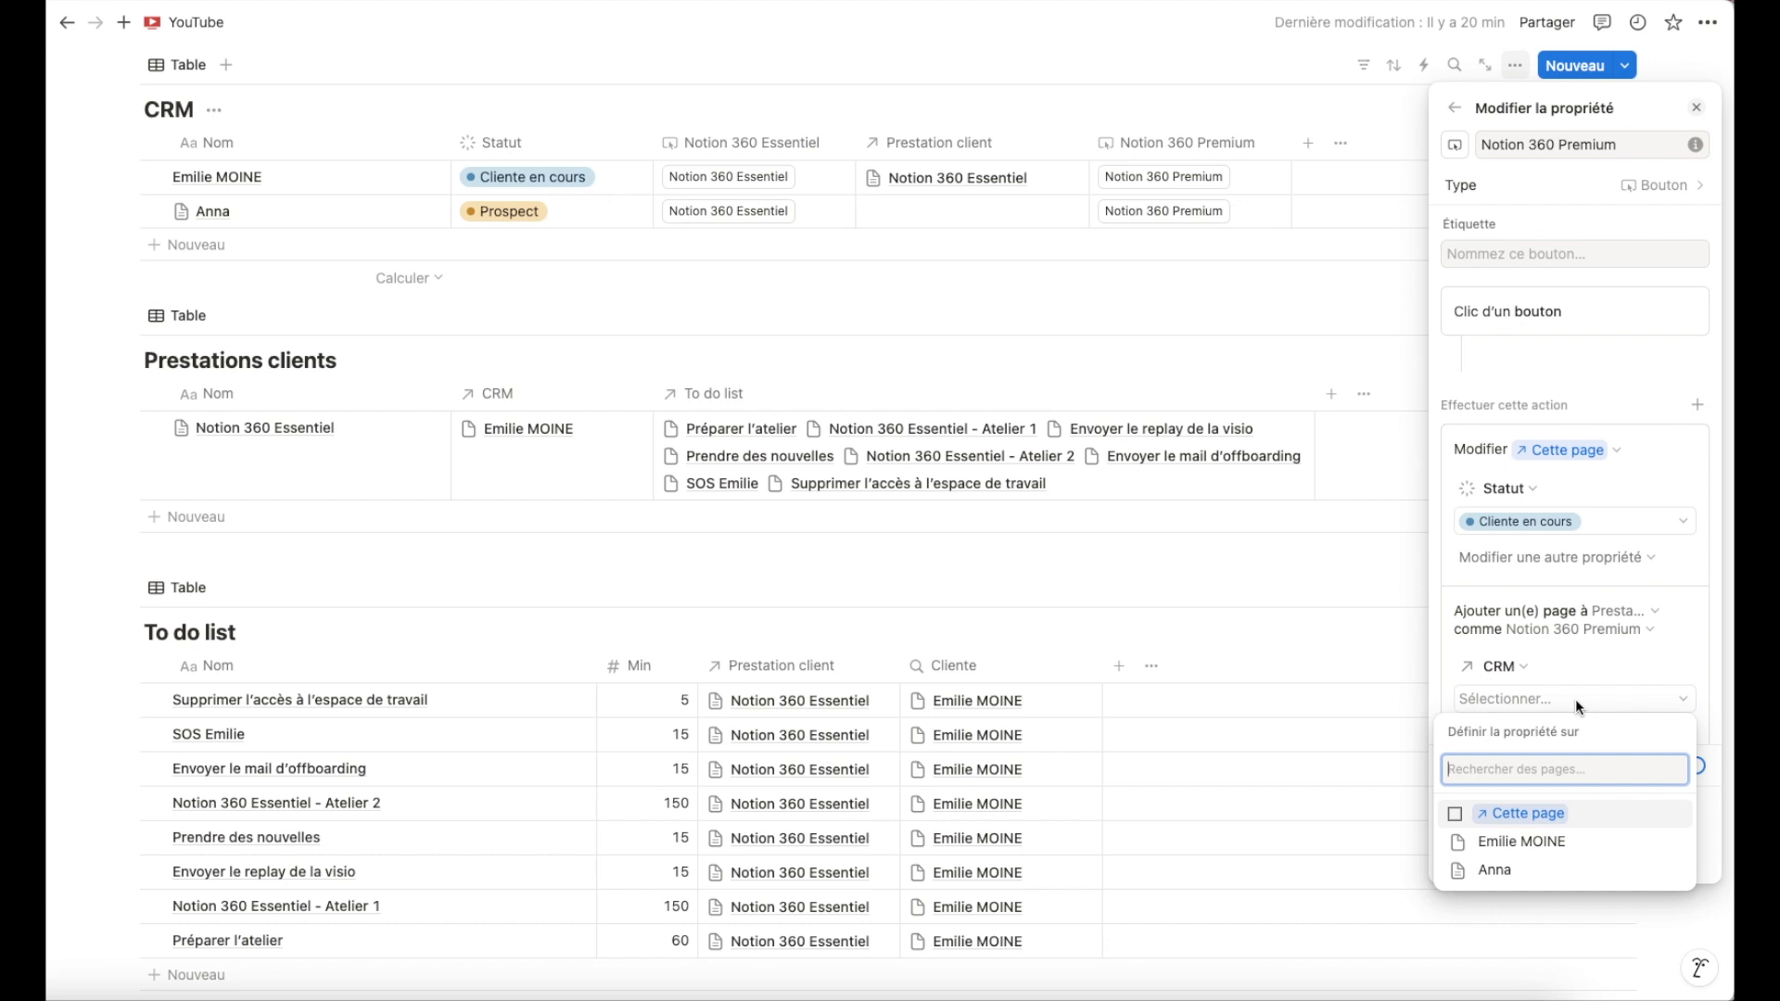
left_click(1525, 820)
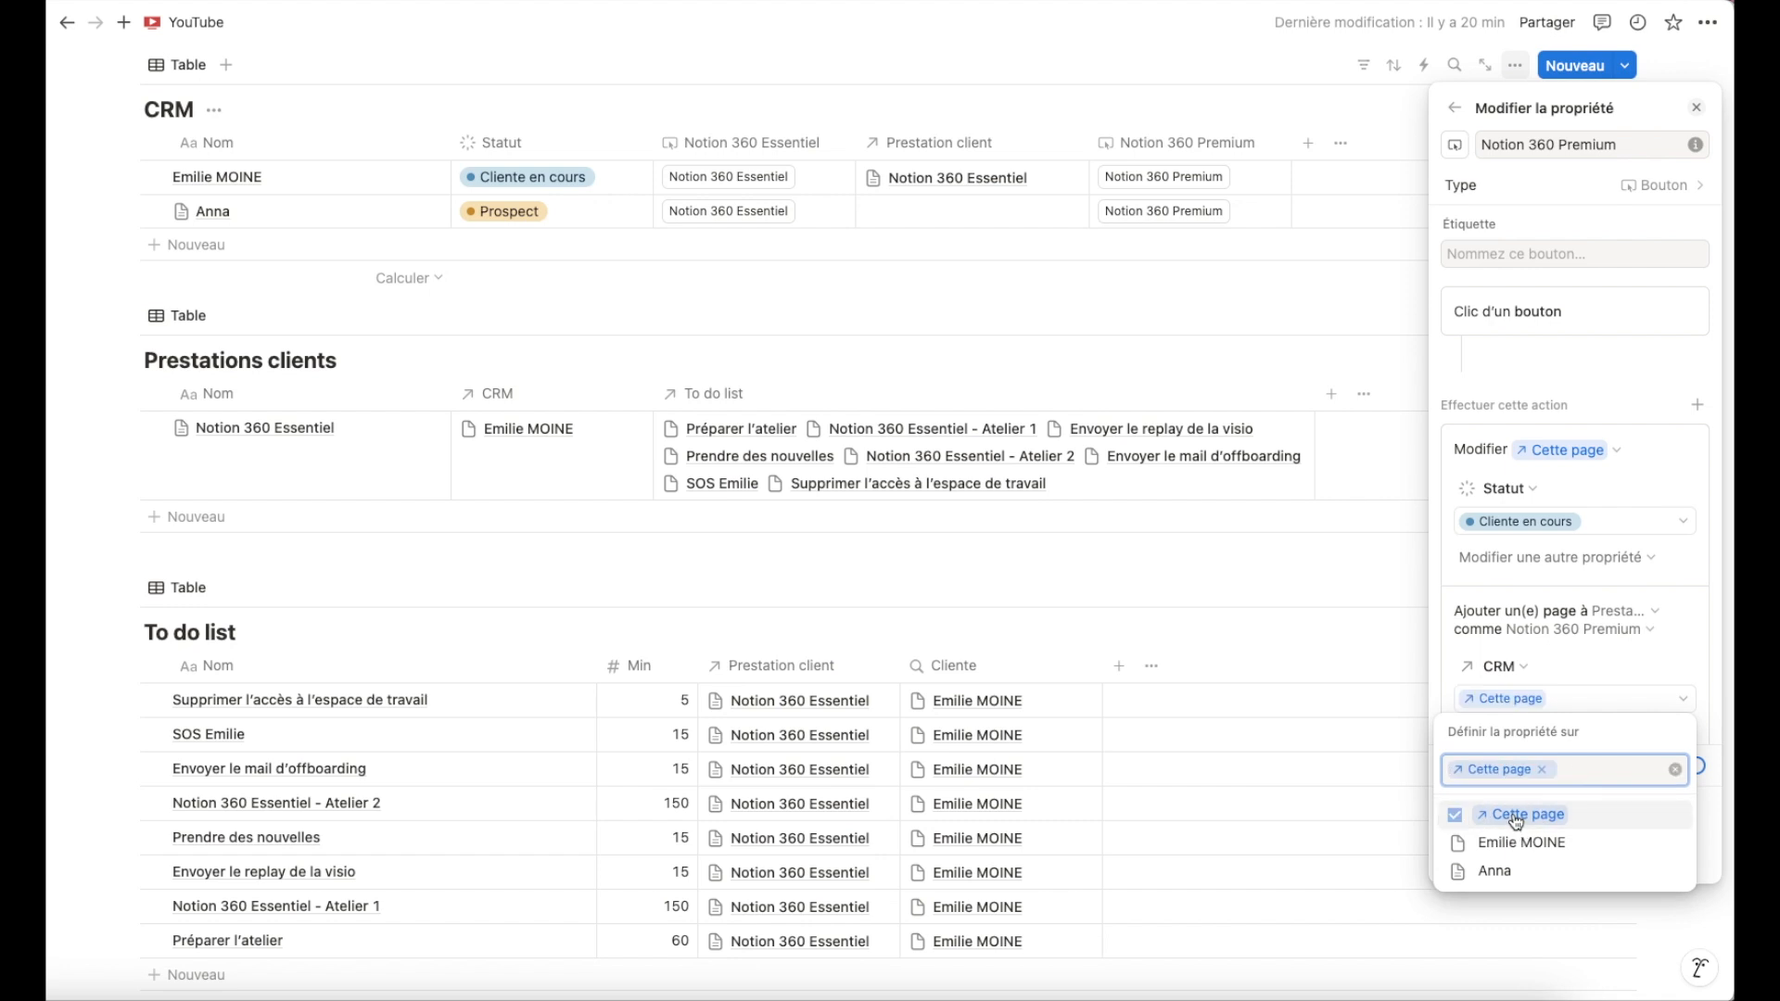
left_click(1586, 664)
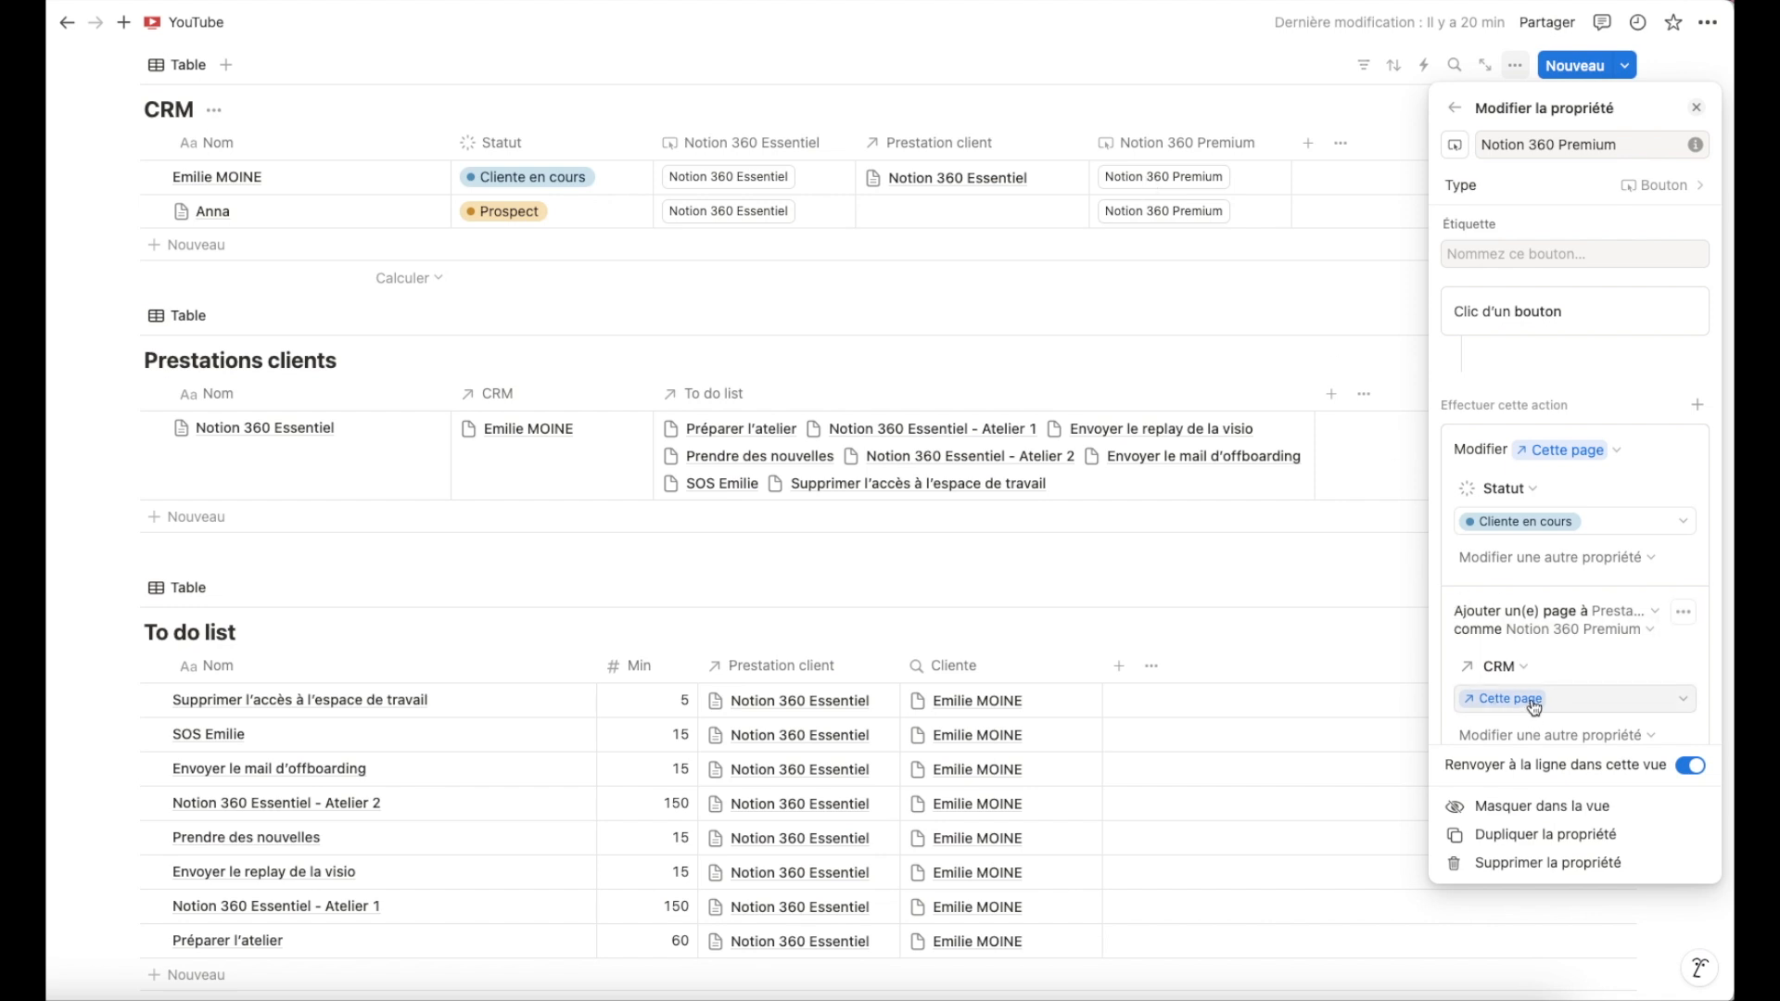
scroll(1567, 660, "down", 2)
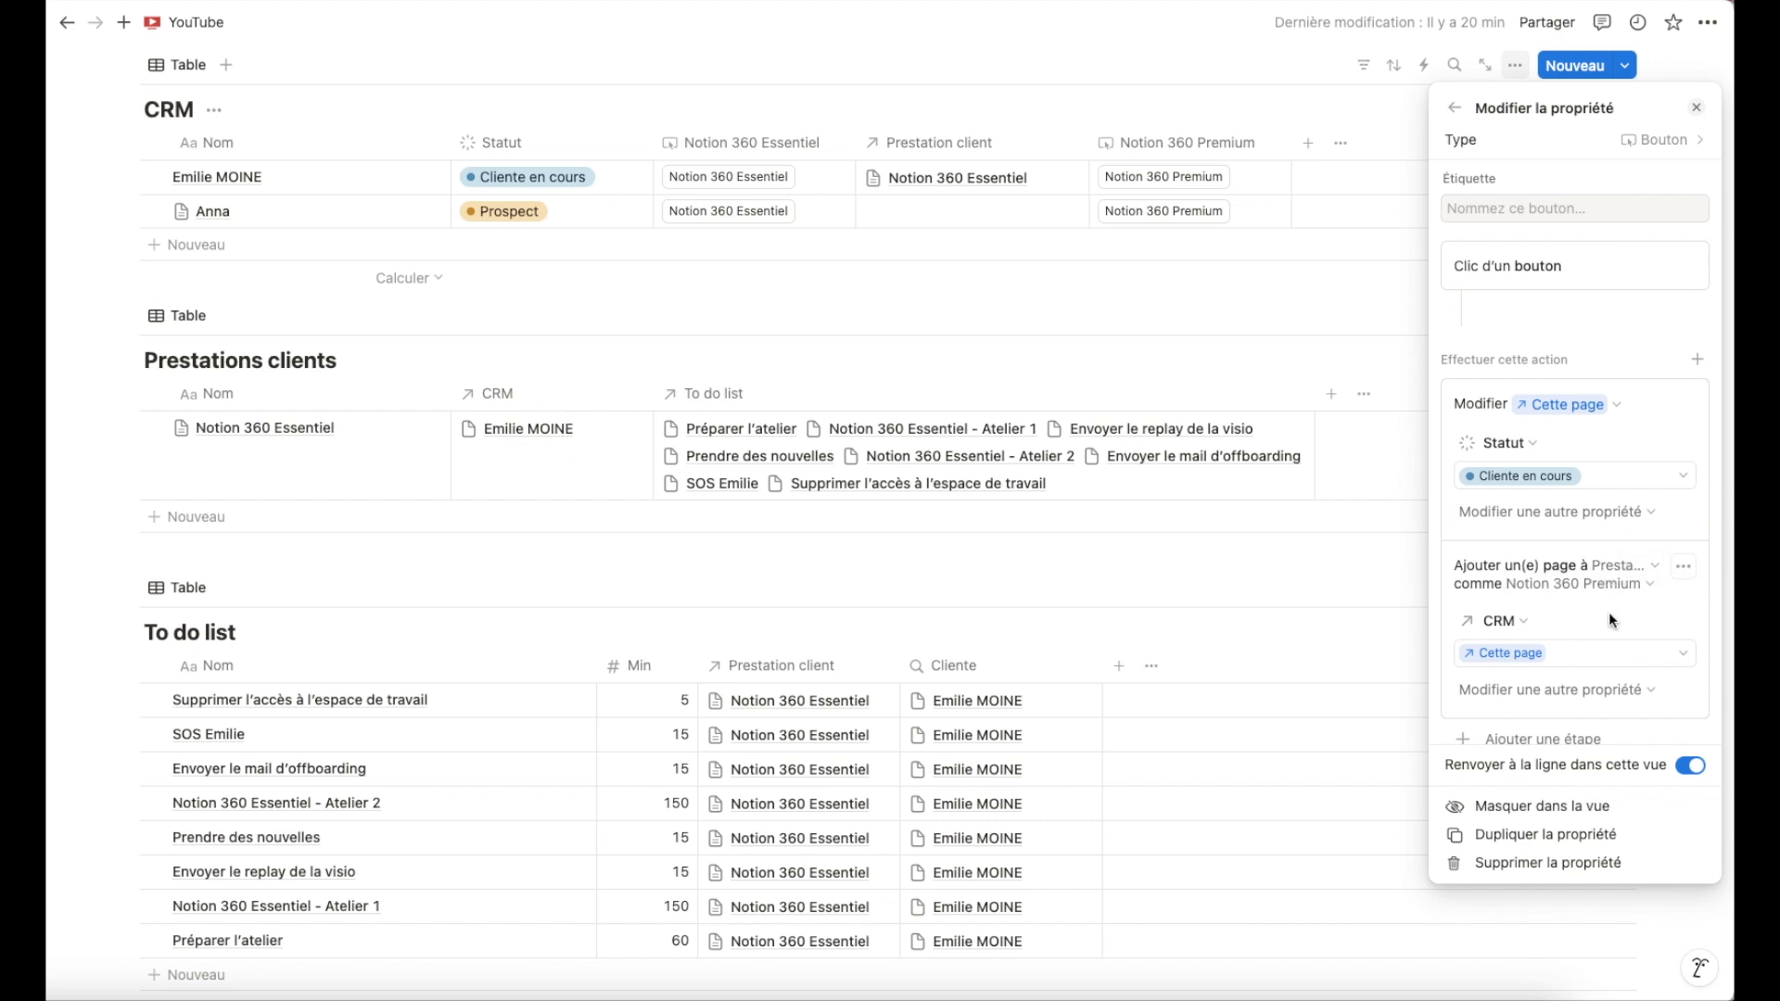
scroll(1611, 616, "down", 1)
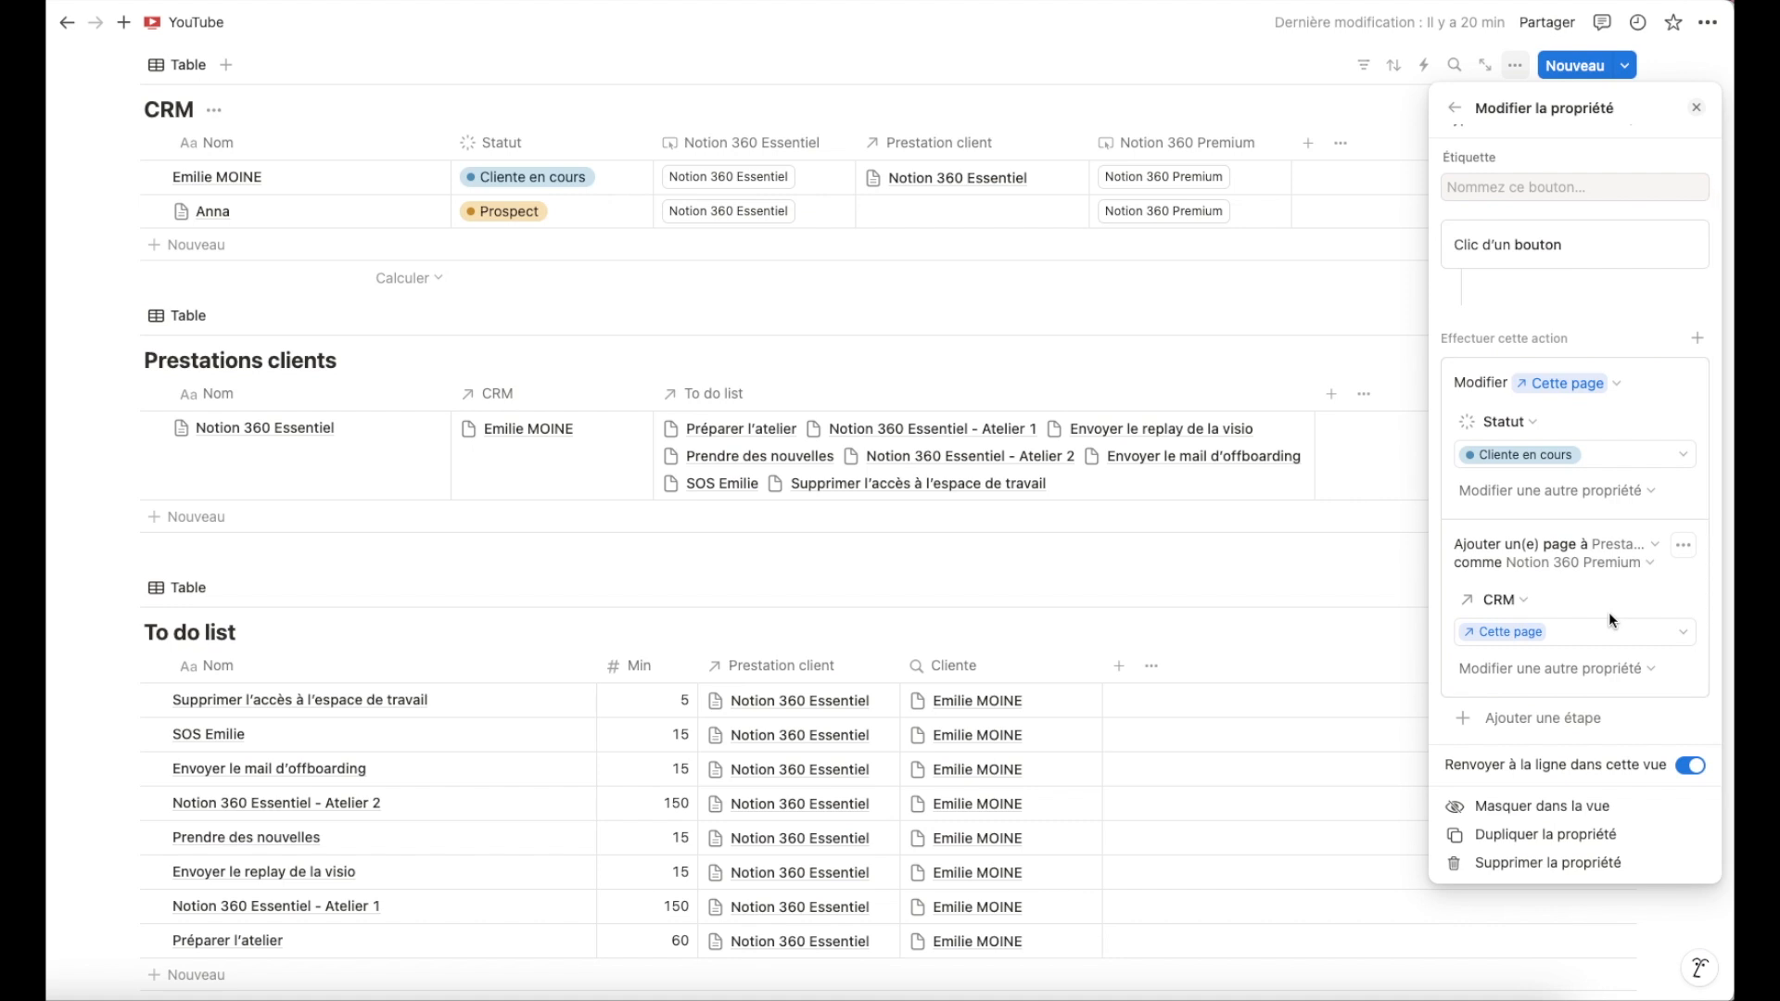
Add another button step that adds a page to the To do list database.
left_click(1549, 720)
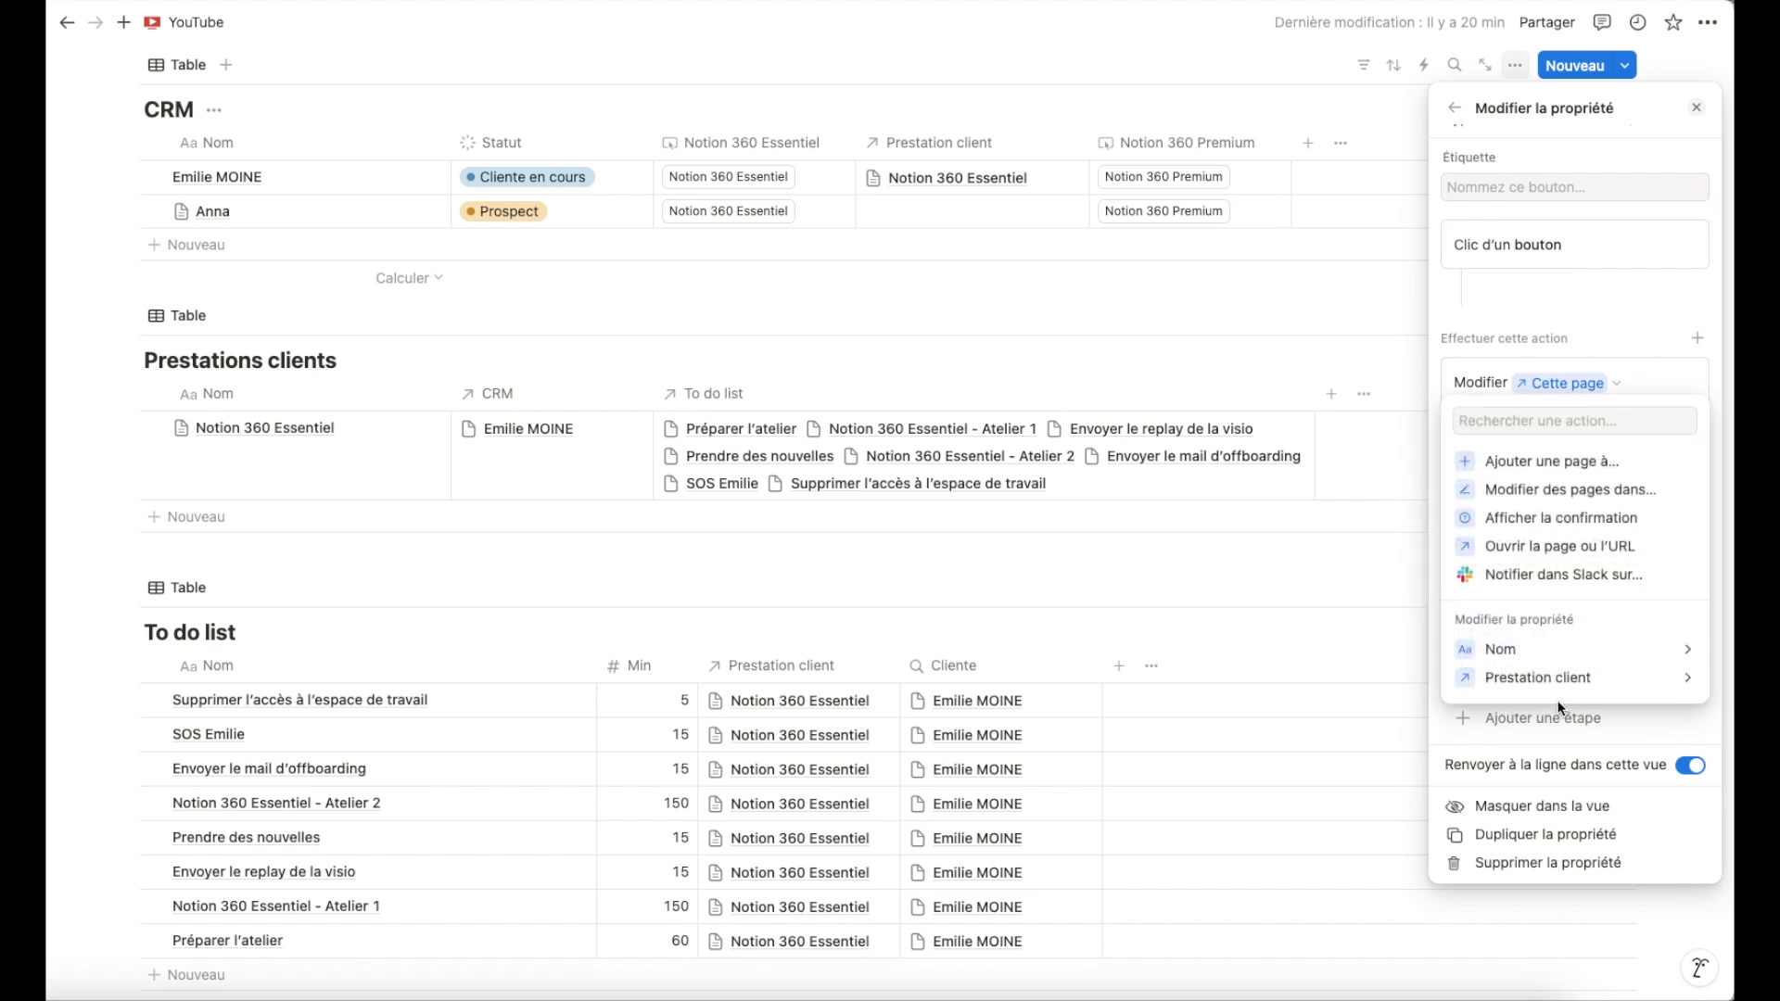
left_click(1553, 461)
left_click(1619, 724)
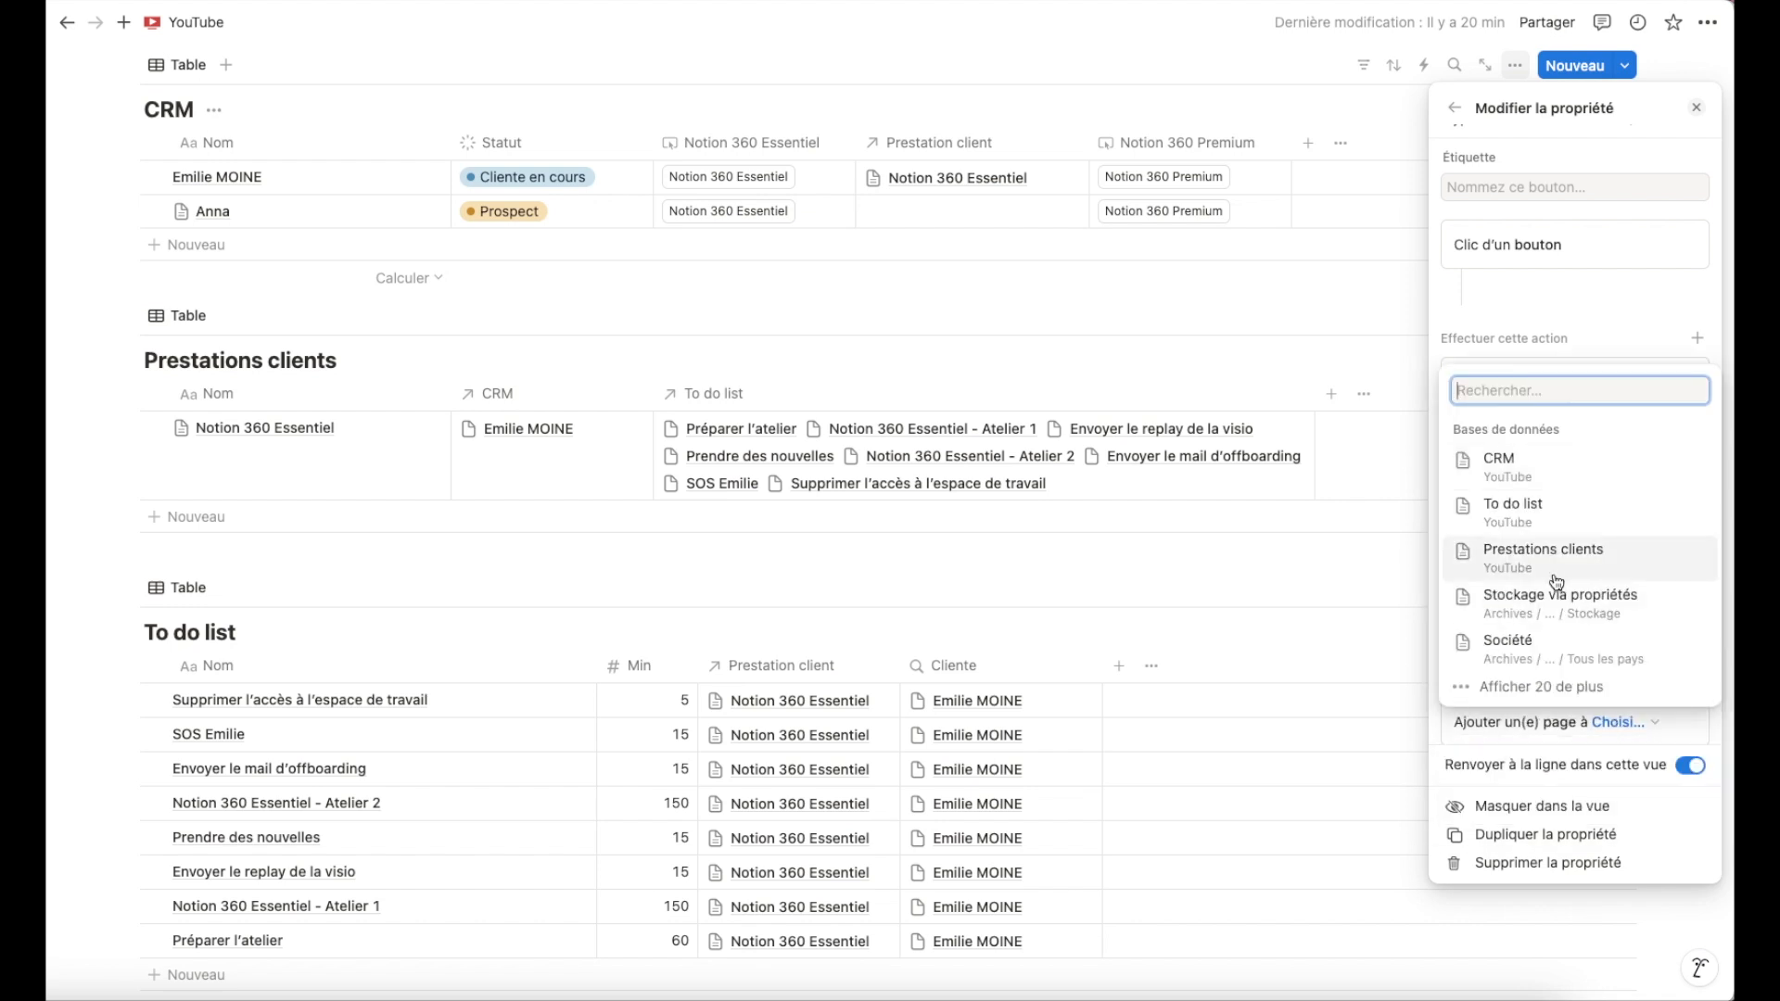
left_click(1521, 509)
scroll(1582, 605, "down", 3)
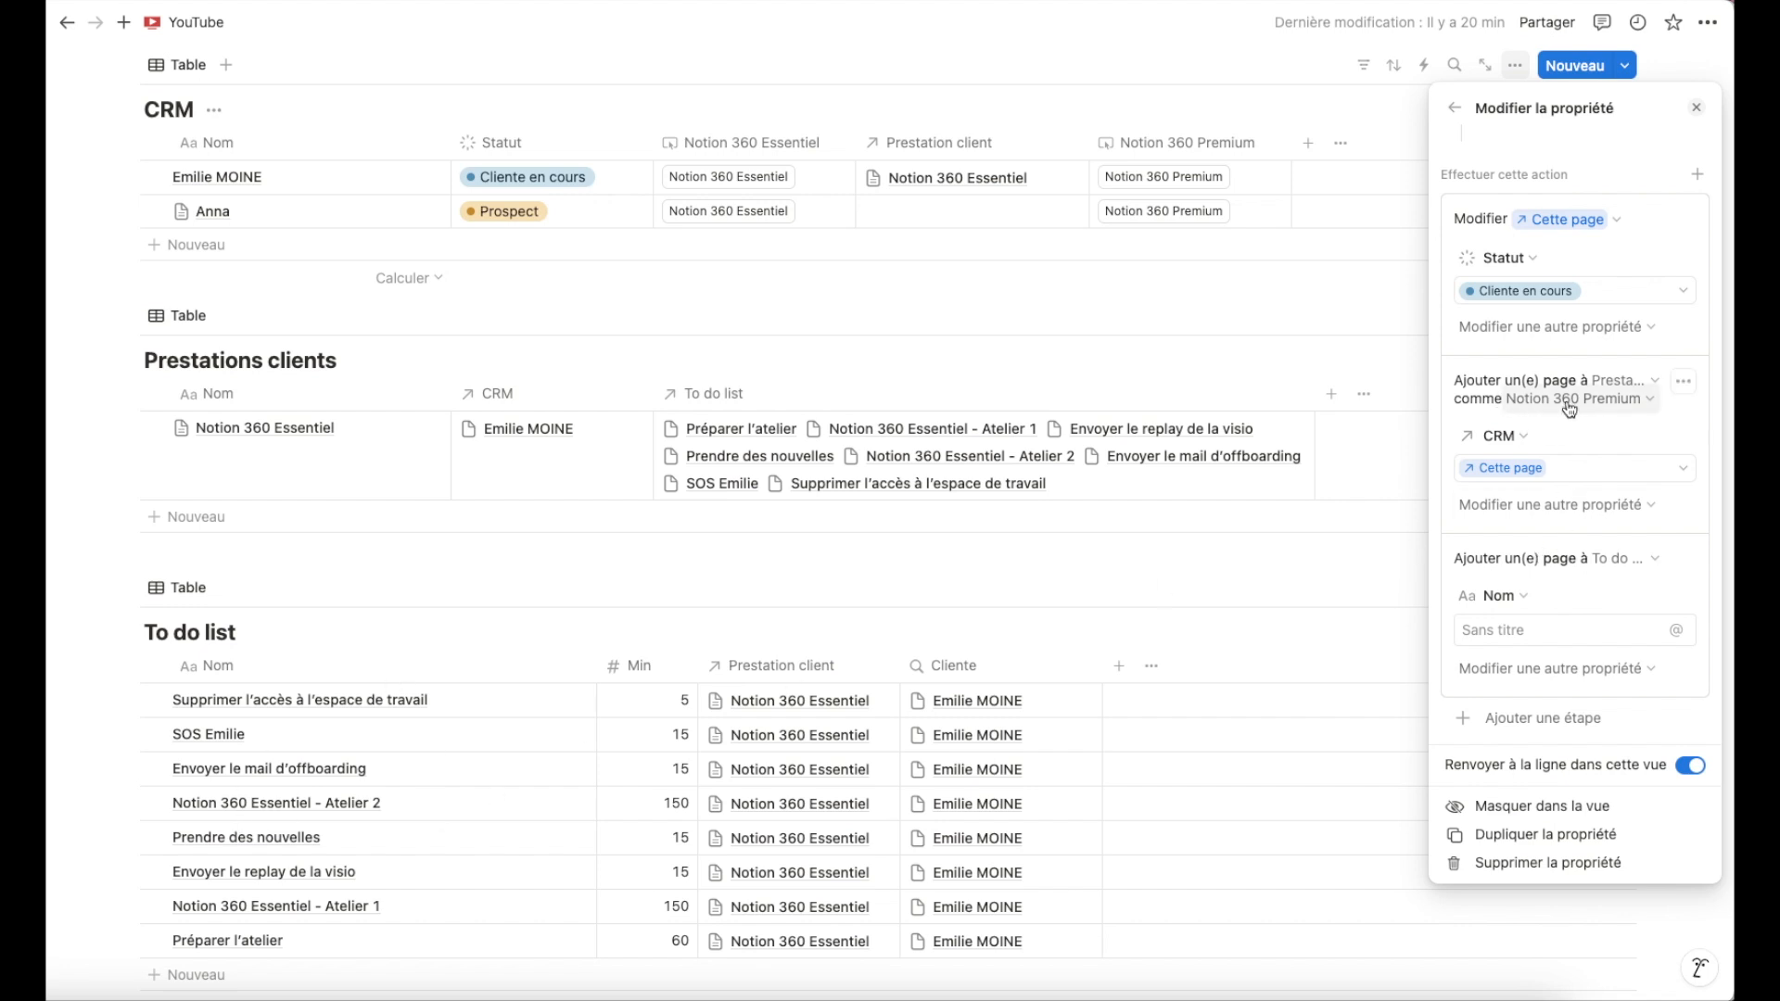
Name the new to-do page Envoyer l'espace Notion collaboratif.
left_click(1546, 628)
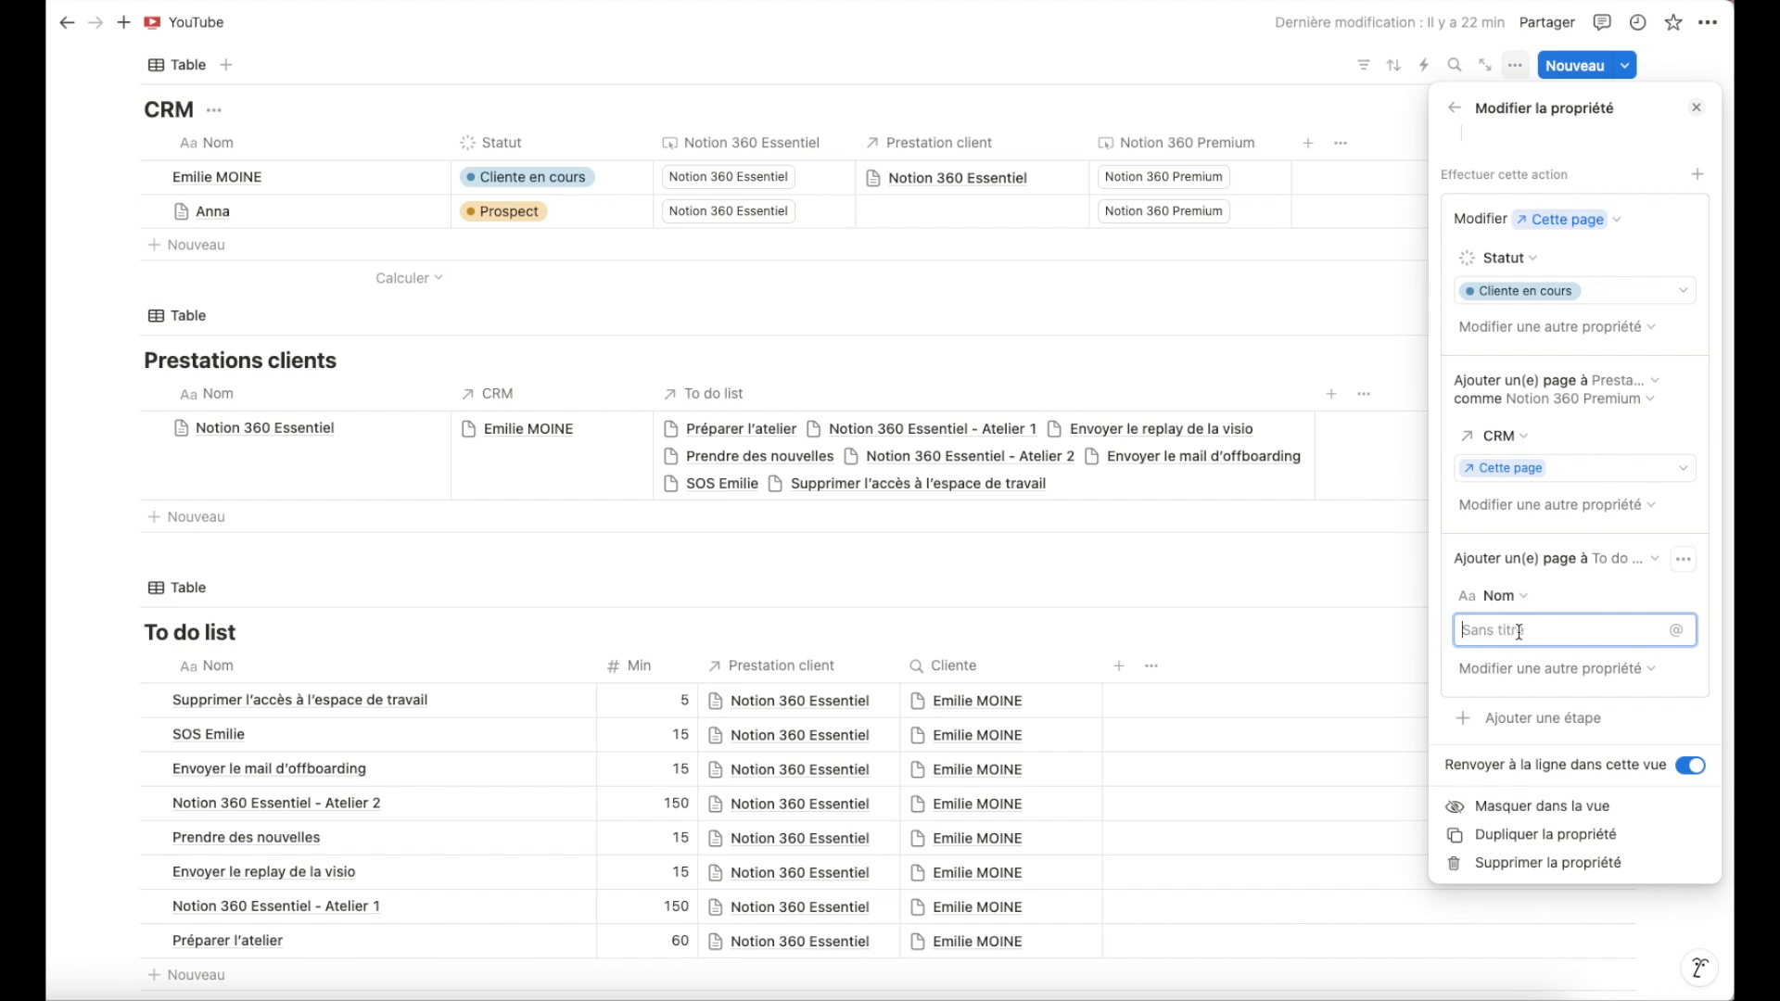
type("Envoy")
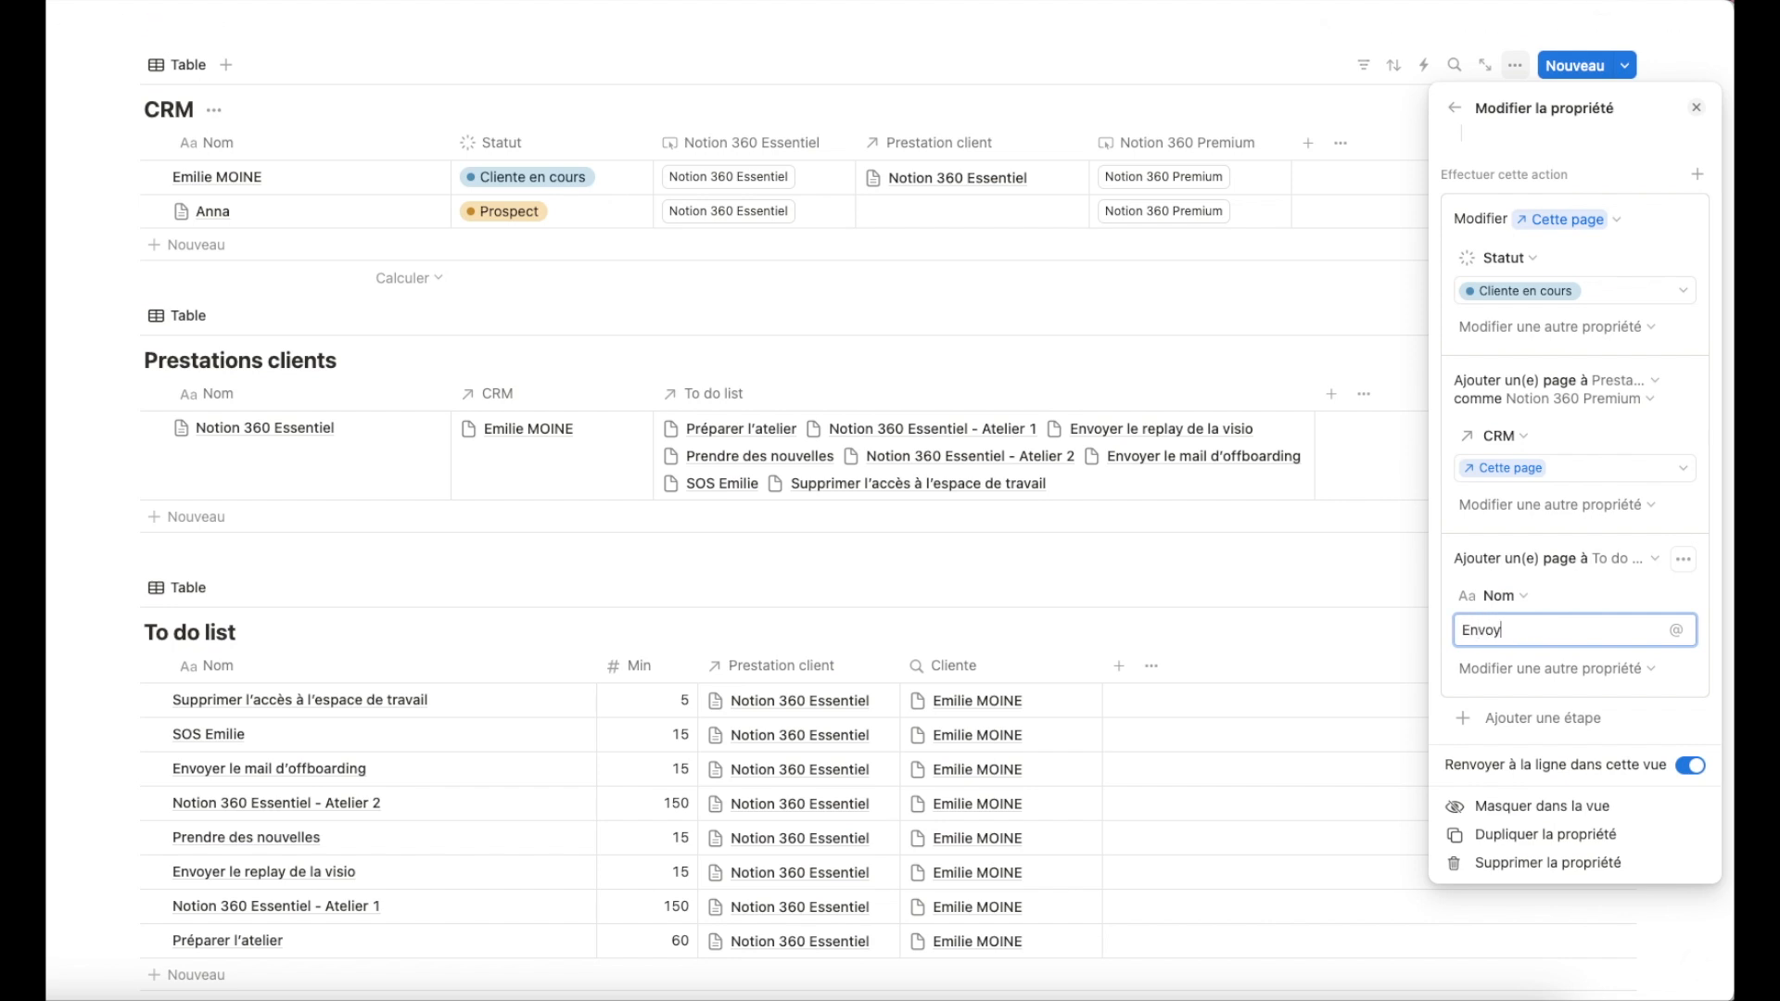
type("er l'espace Notion collaboratif")
Add the Min property to the to-do page and set it to 10.
left_click(1577, 669)
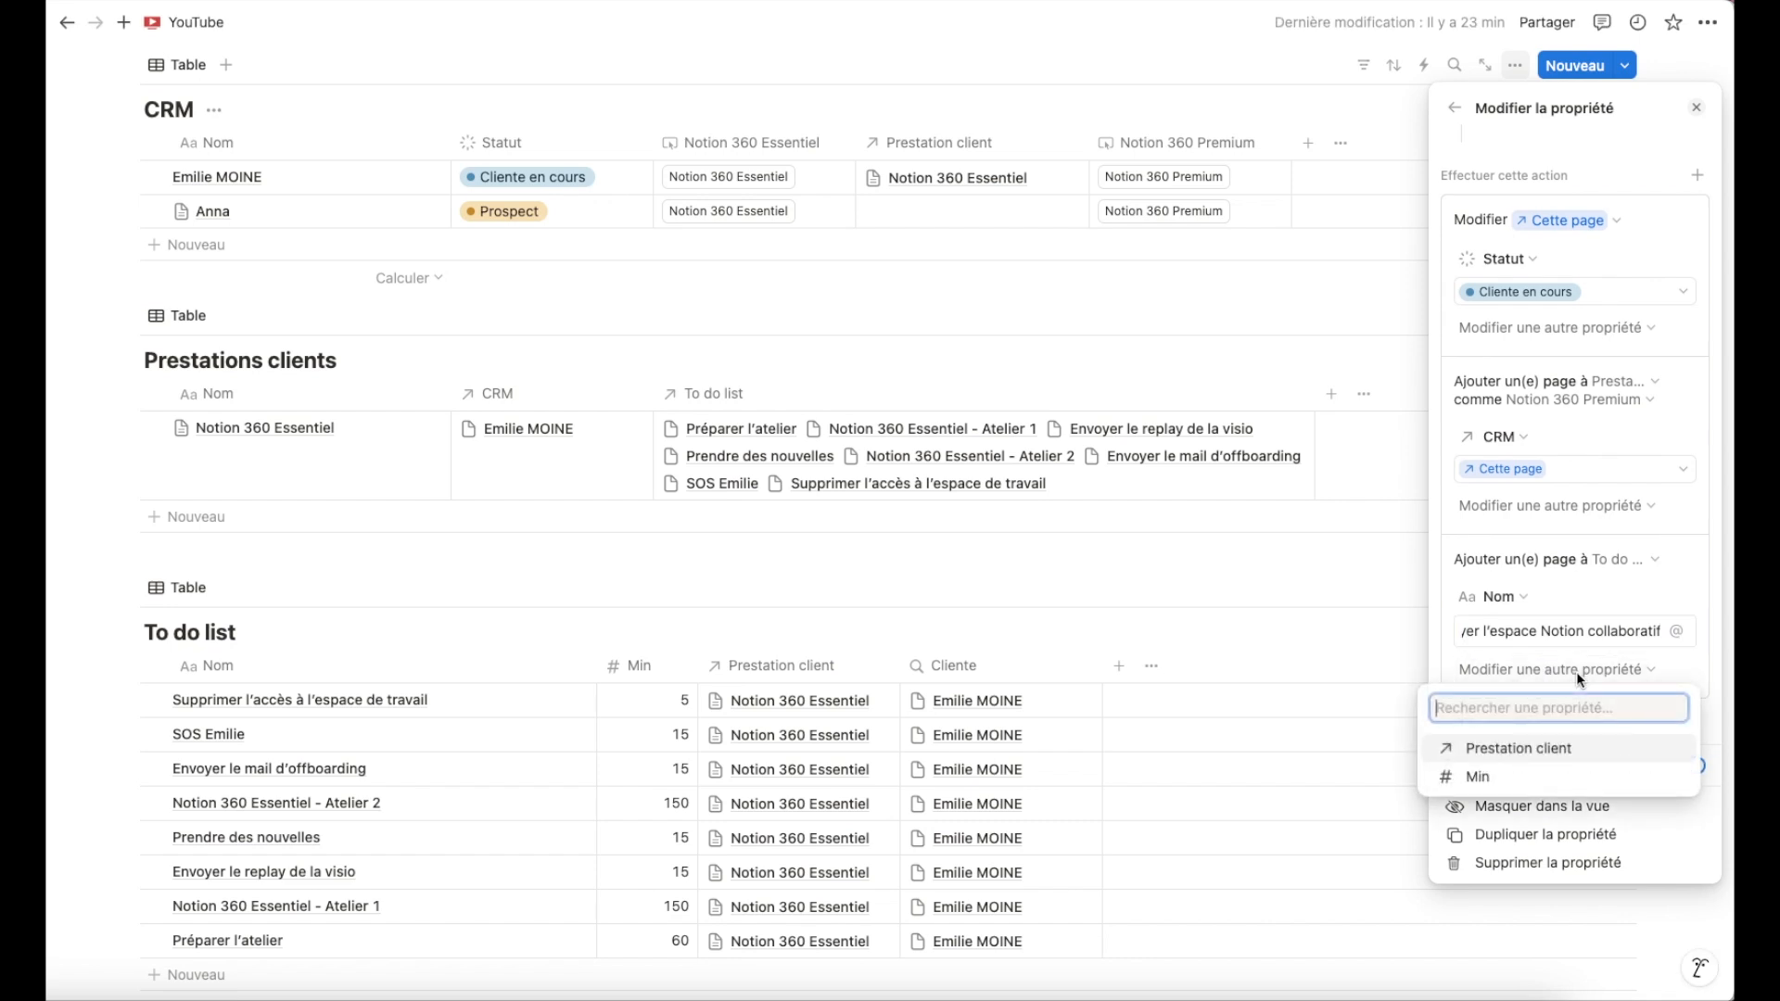
left_click(1525, 777)
left_click(1550, 715)
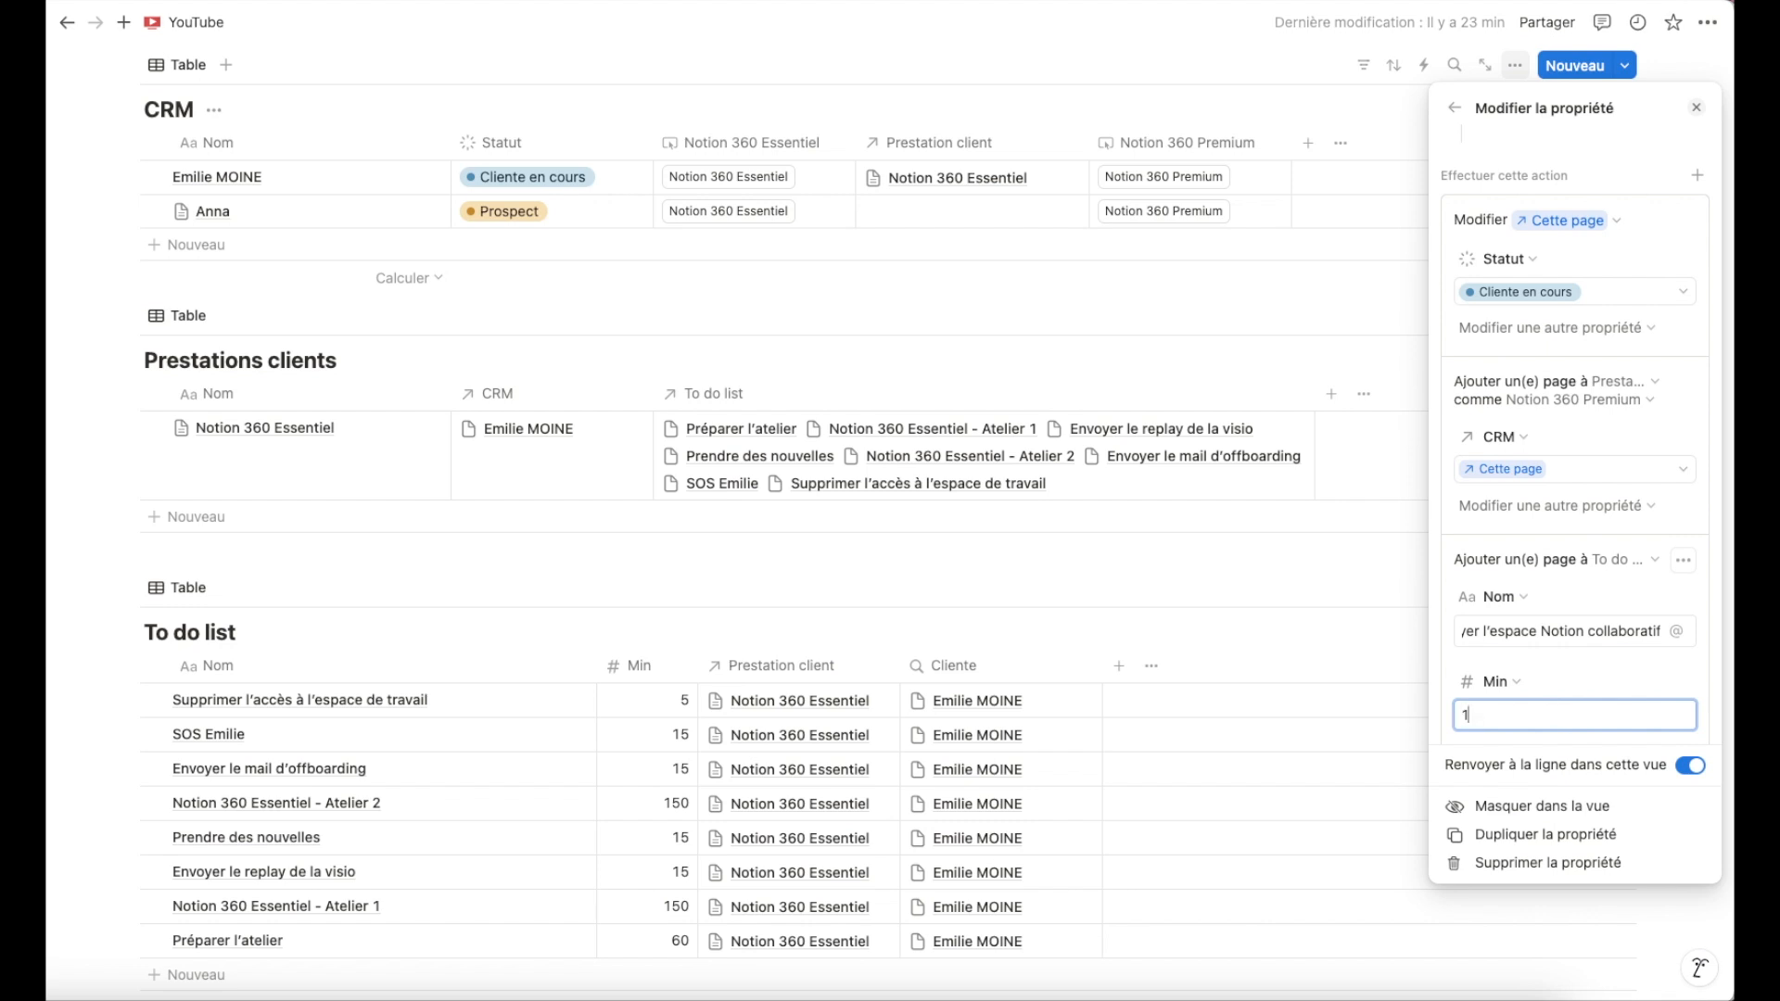
type("0")
Link the to-do's Prestation client property to the new page added to Prestations clients.
scroll(1561, 677, "down", 2)
left_click(1556, 675)
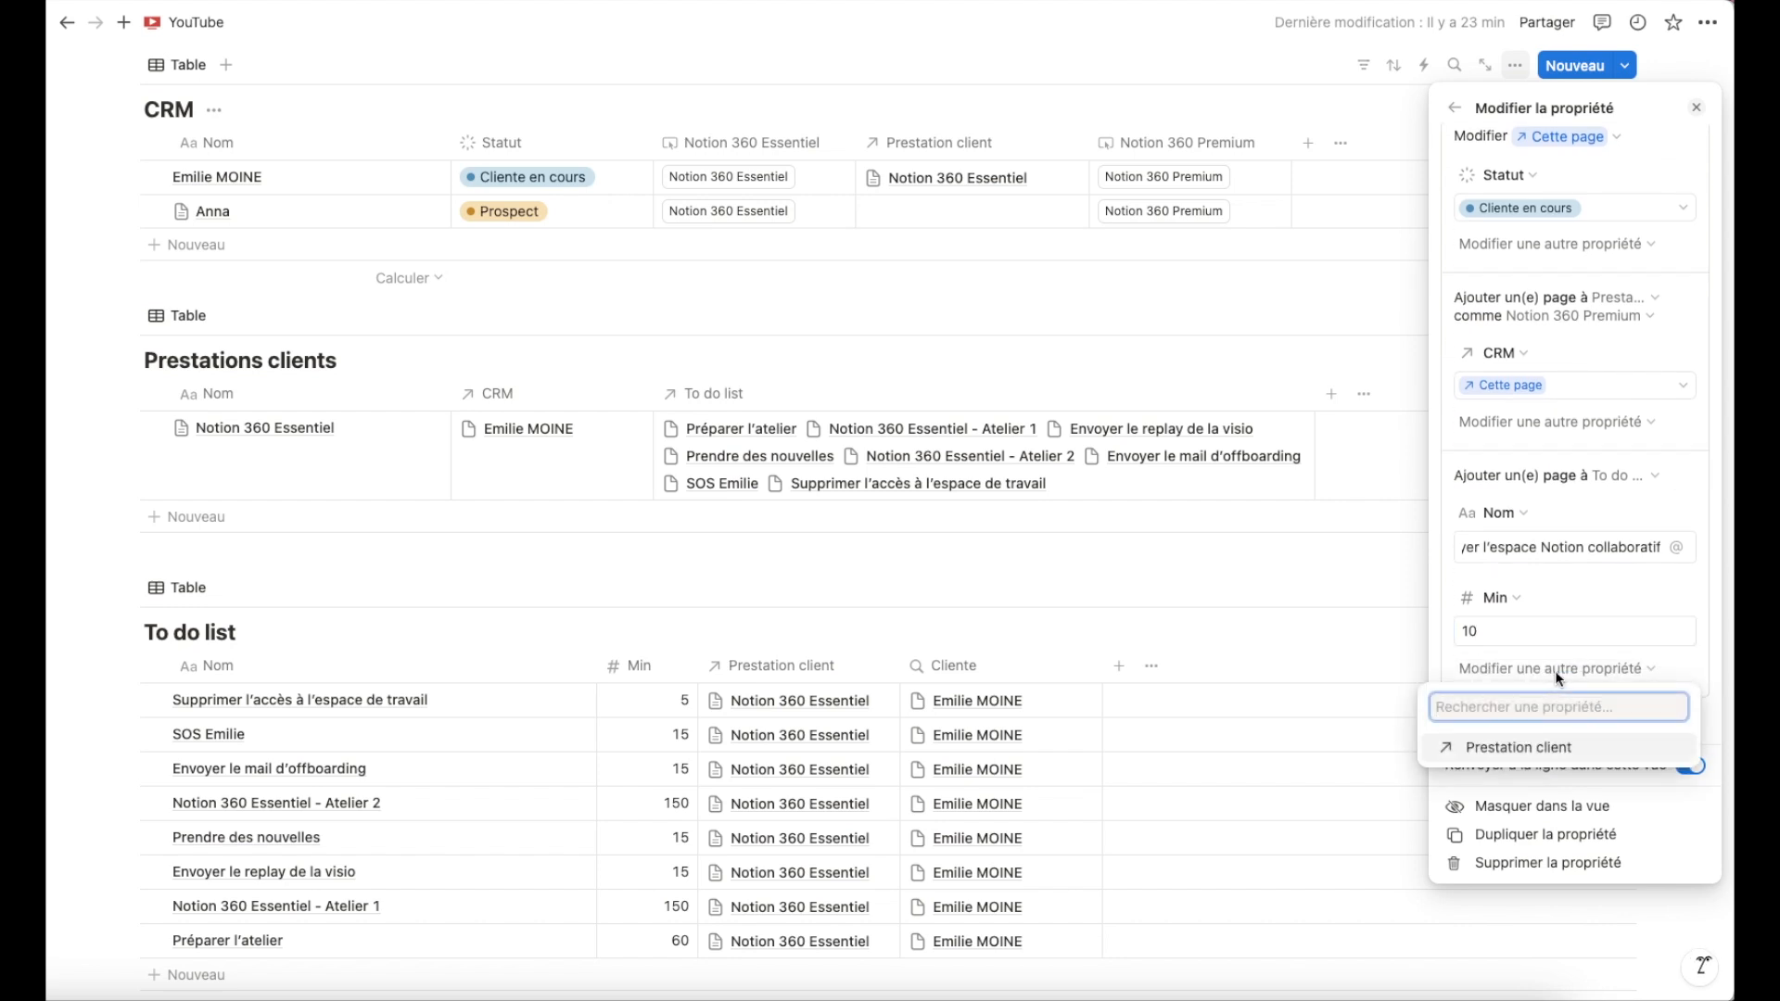
left_click(1517, 749)
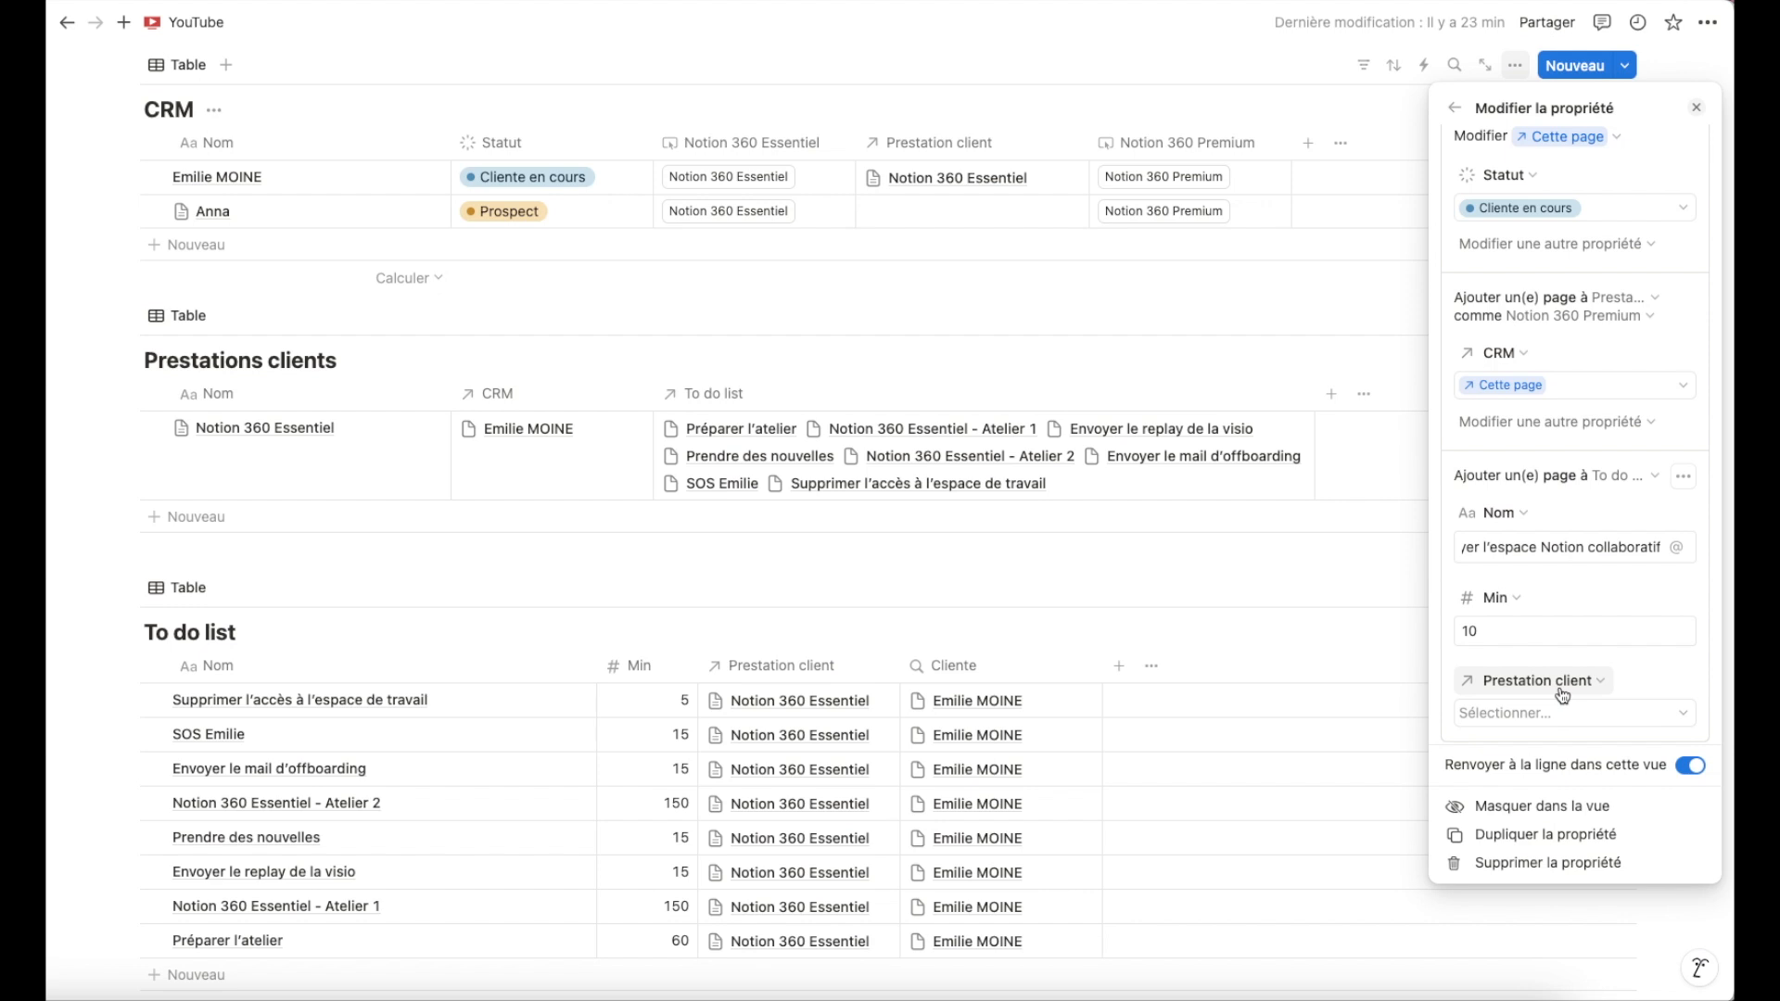
left_click(1544, 716)
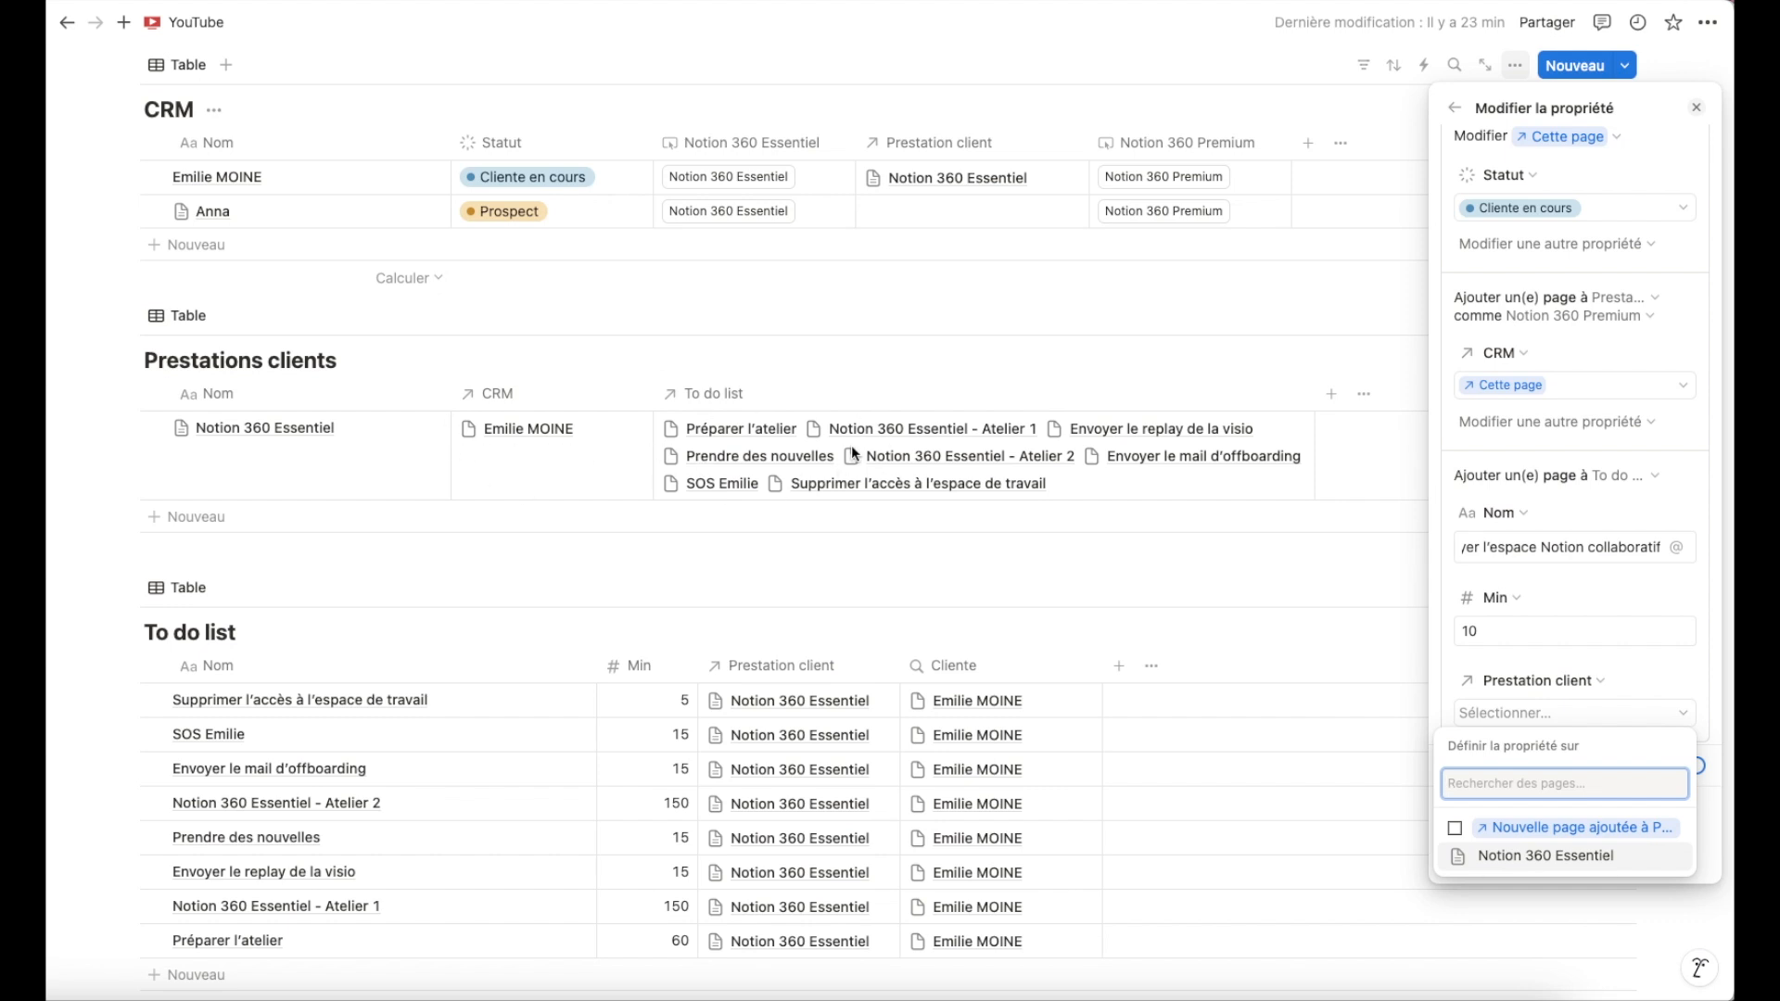
left_click(1455, 828)
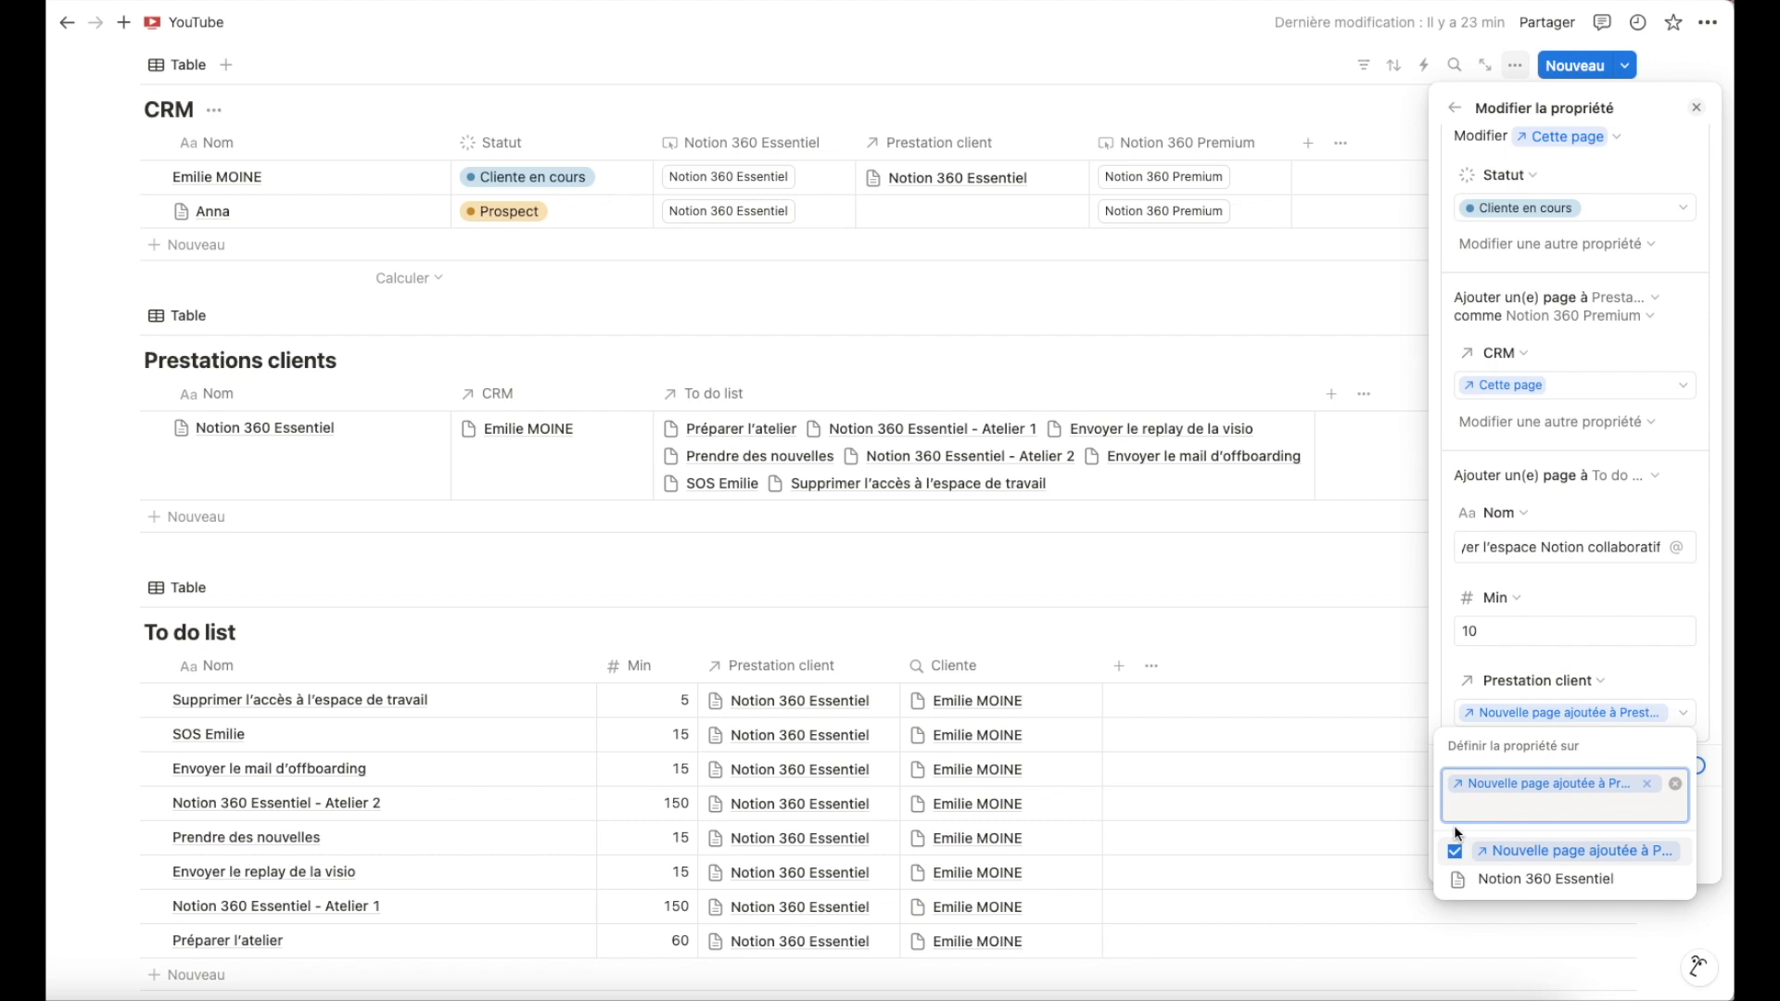
left_click(1621, 695)
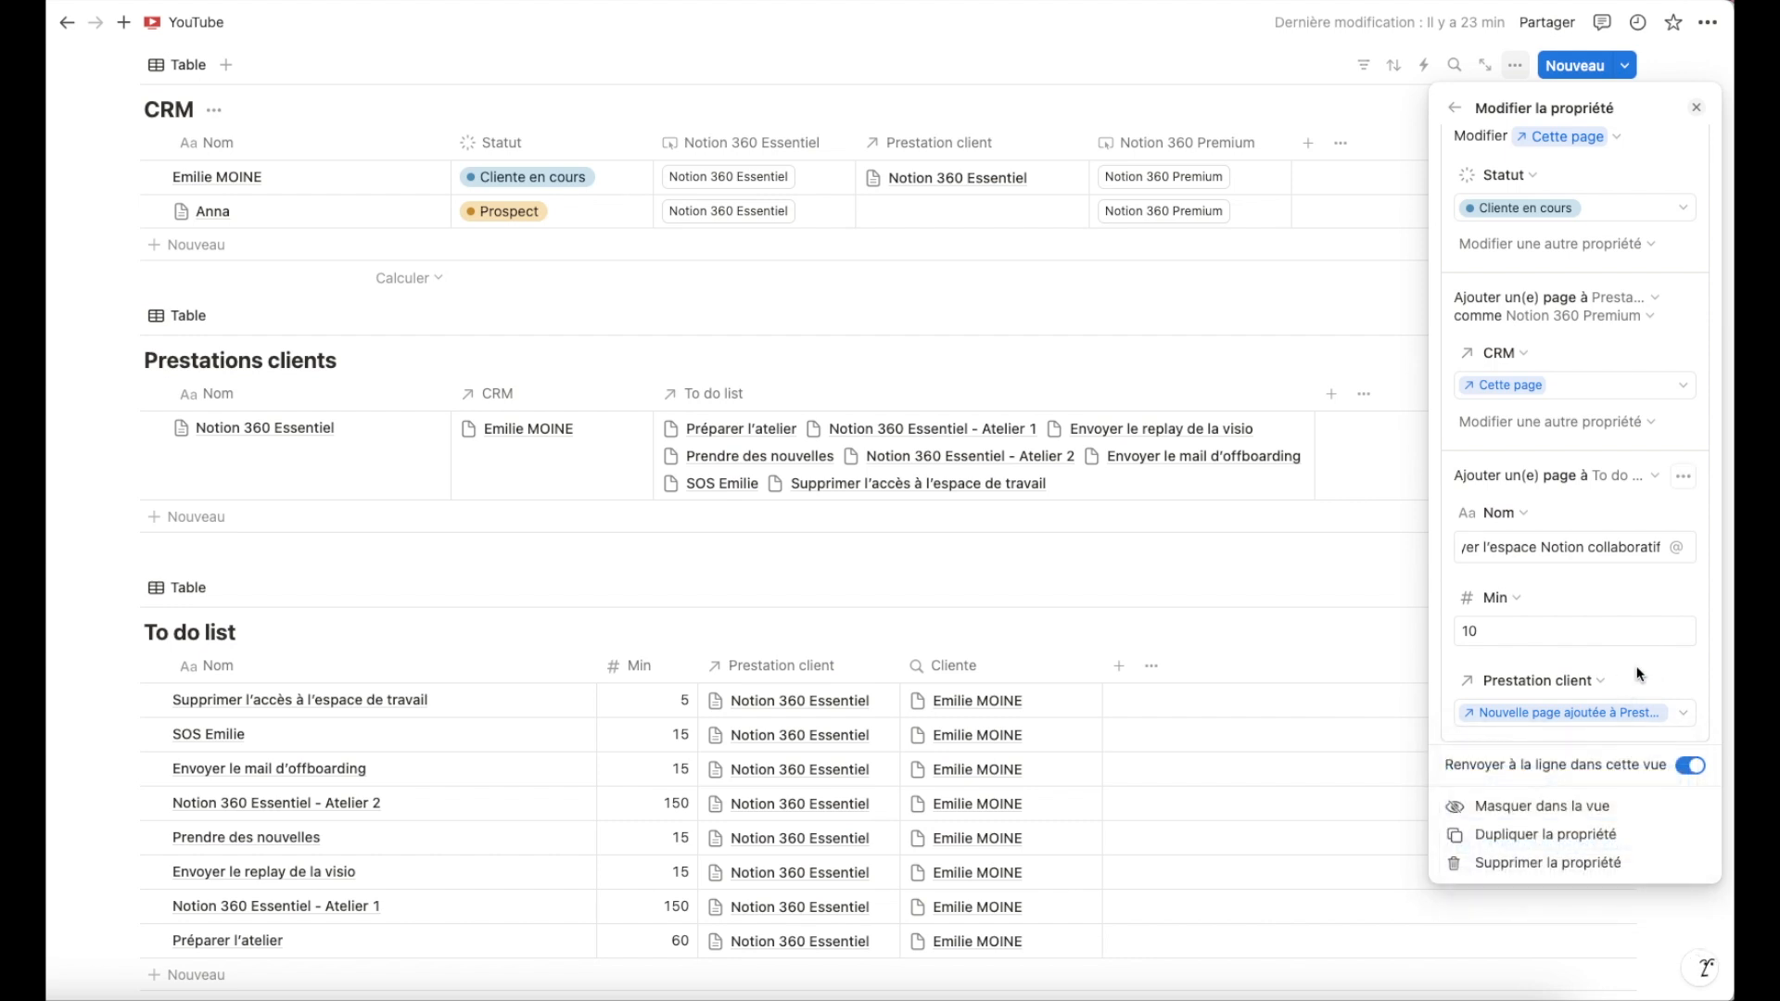
scroll(1636, 669, "down", 1)
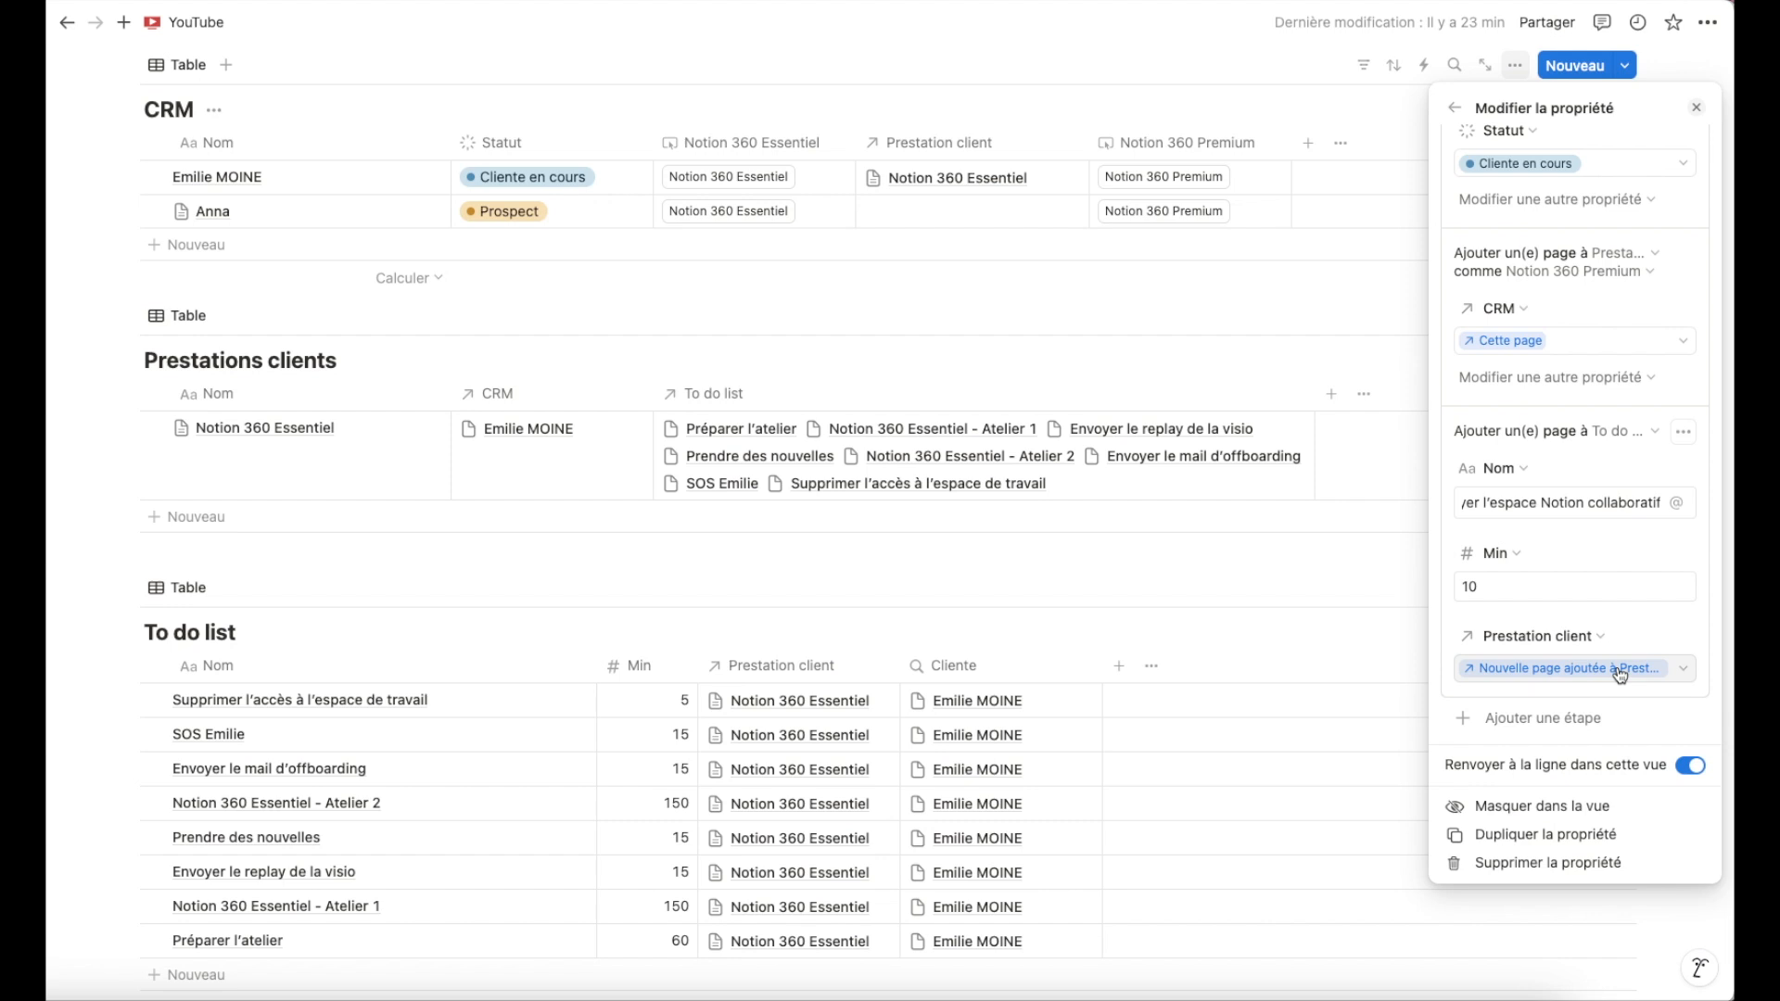
Duplicate the last to-do step below itself, naming the copy Préparer l'atelier 1 with a Min of 60.
left_click(1684, 432)
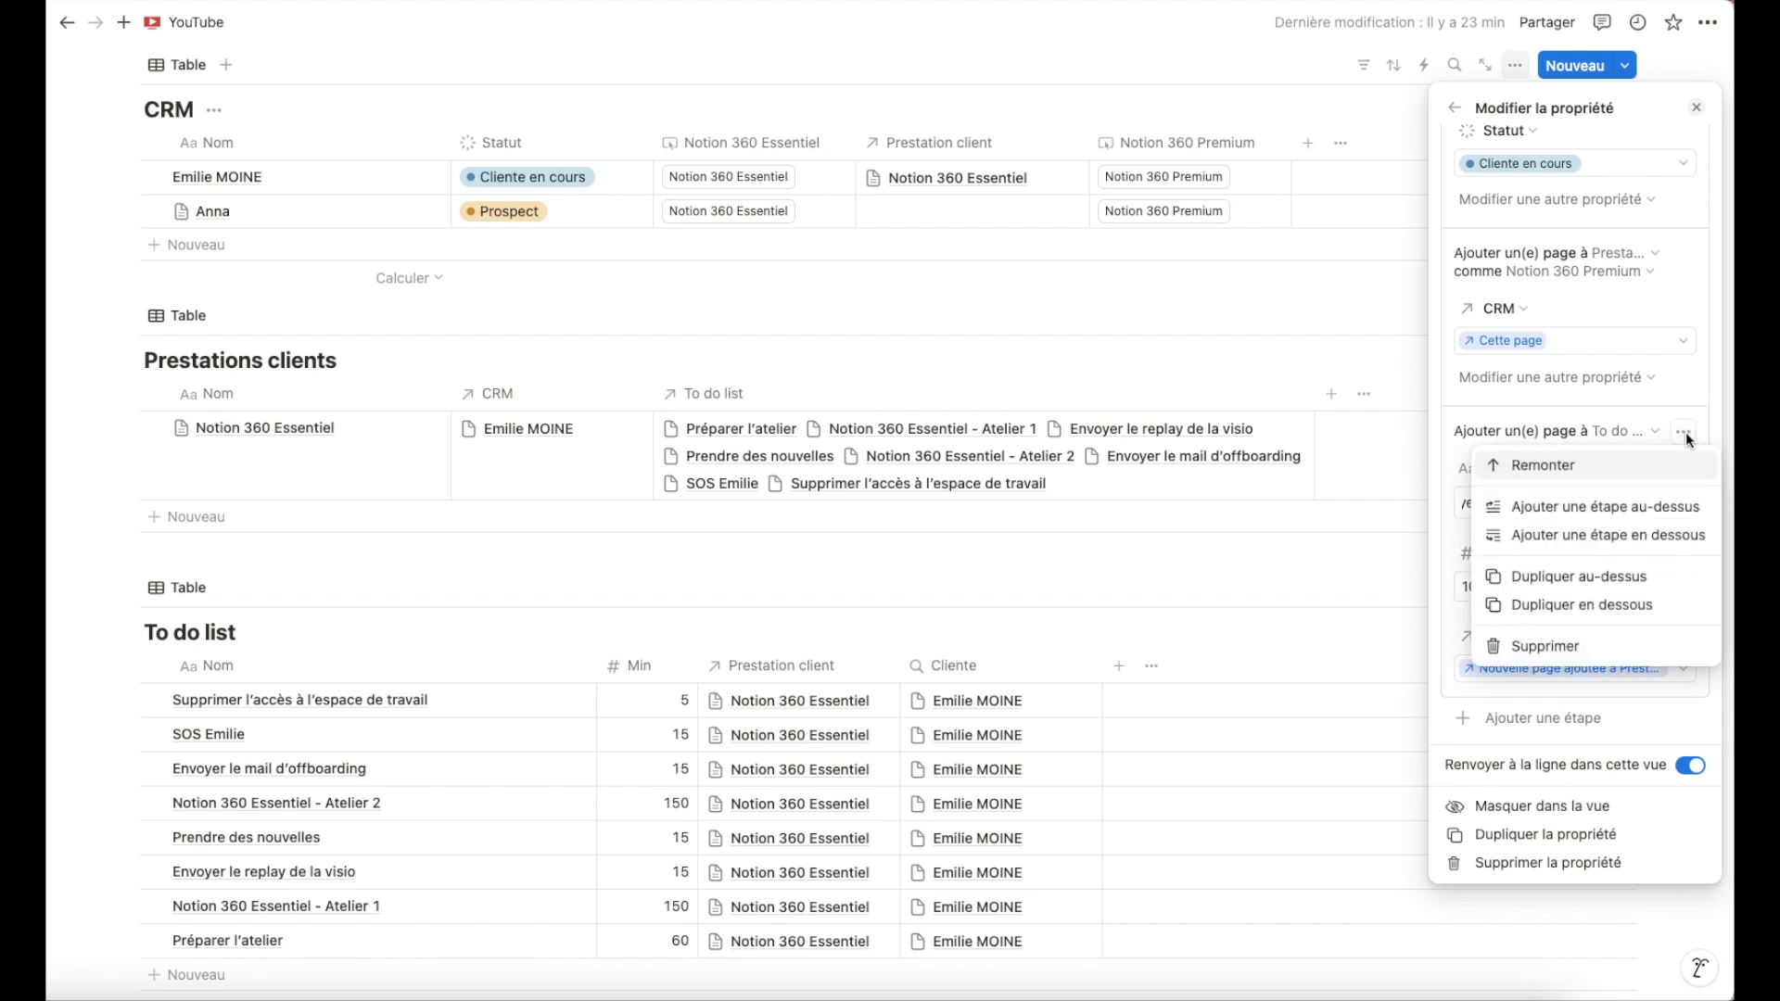
left_click(1561, 604)
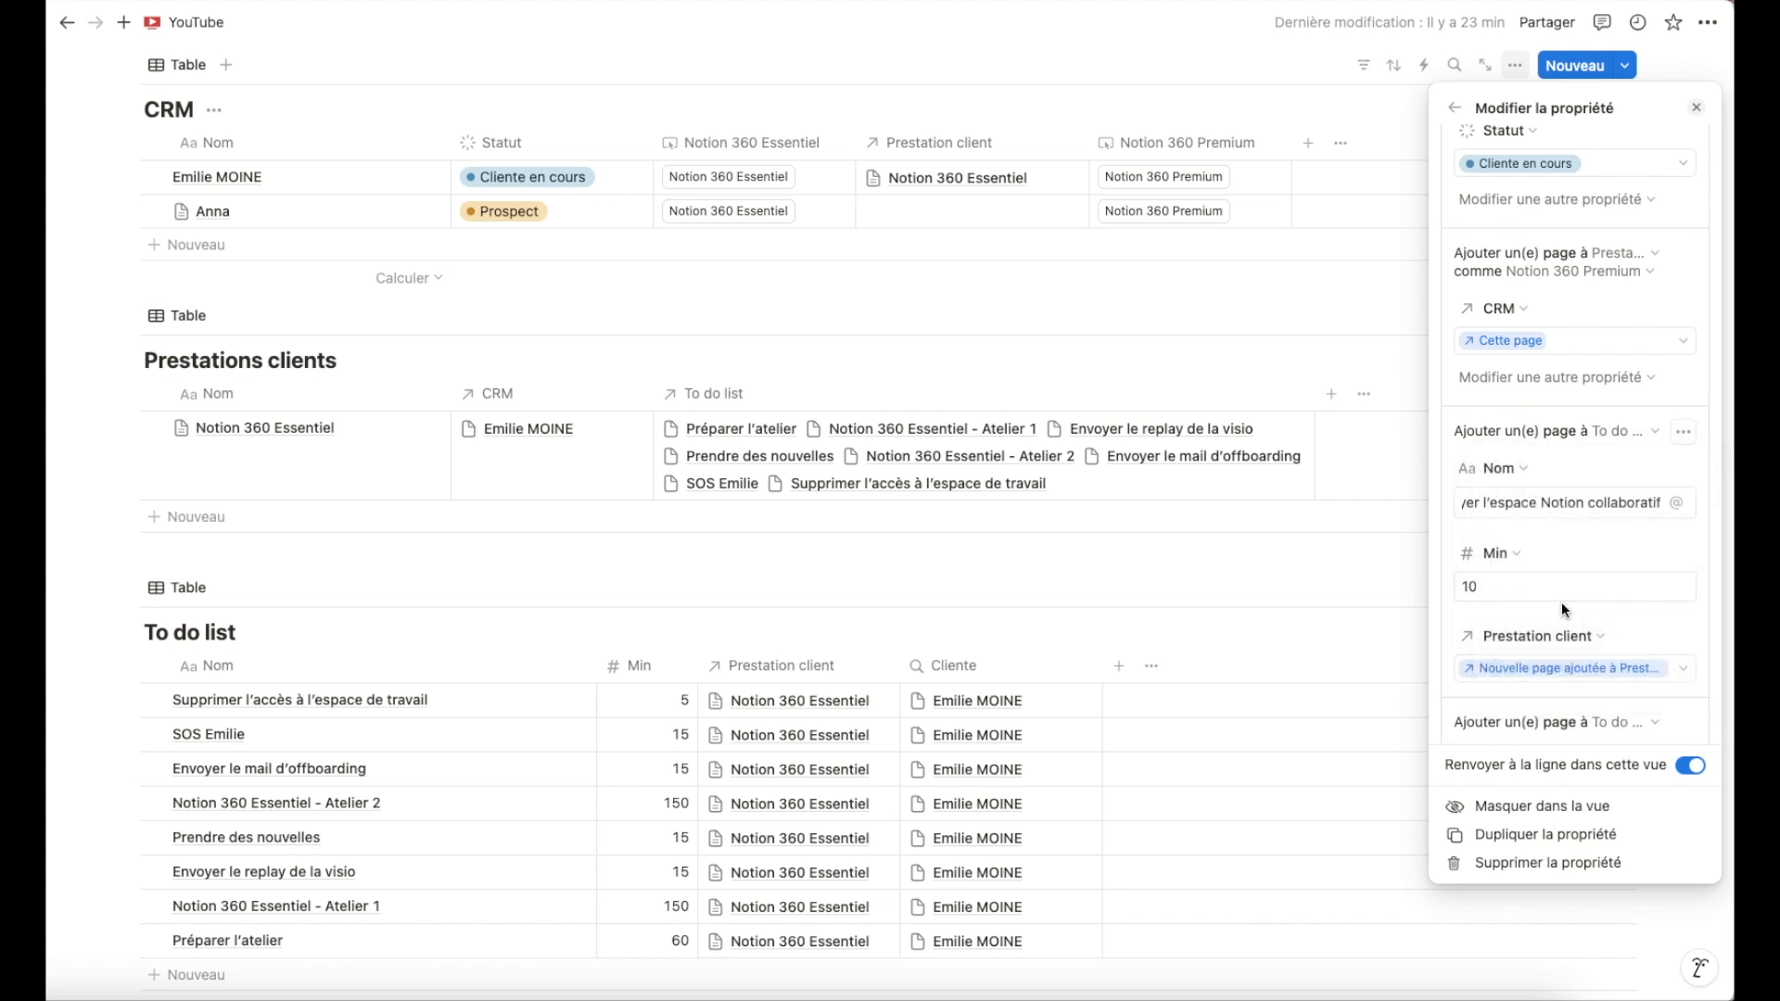
scroll(1561, 602, "down", 5)
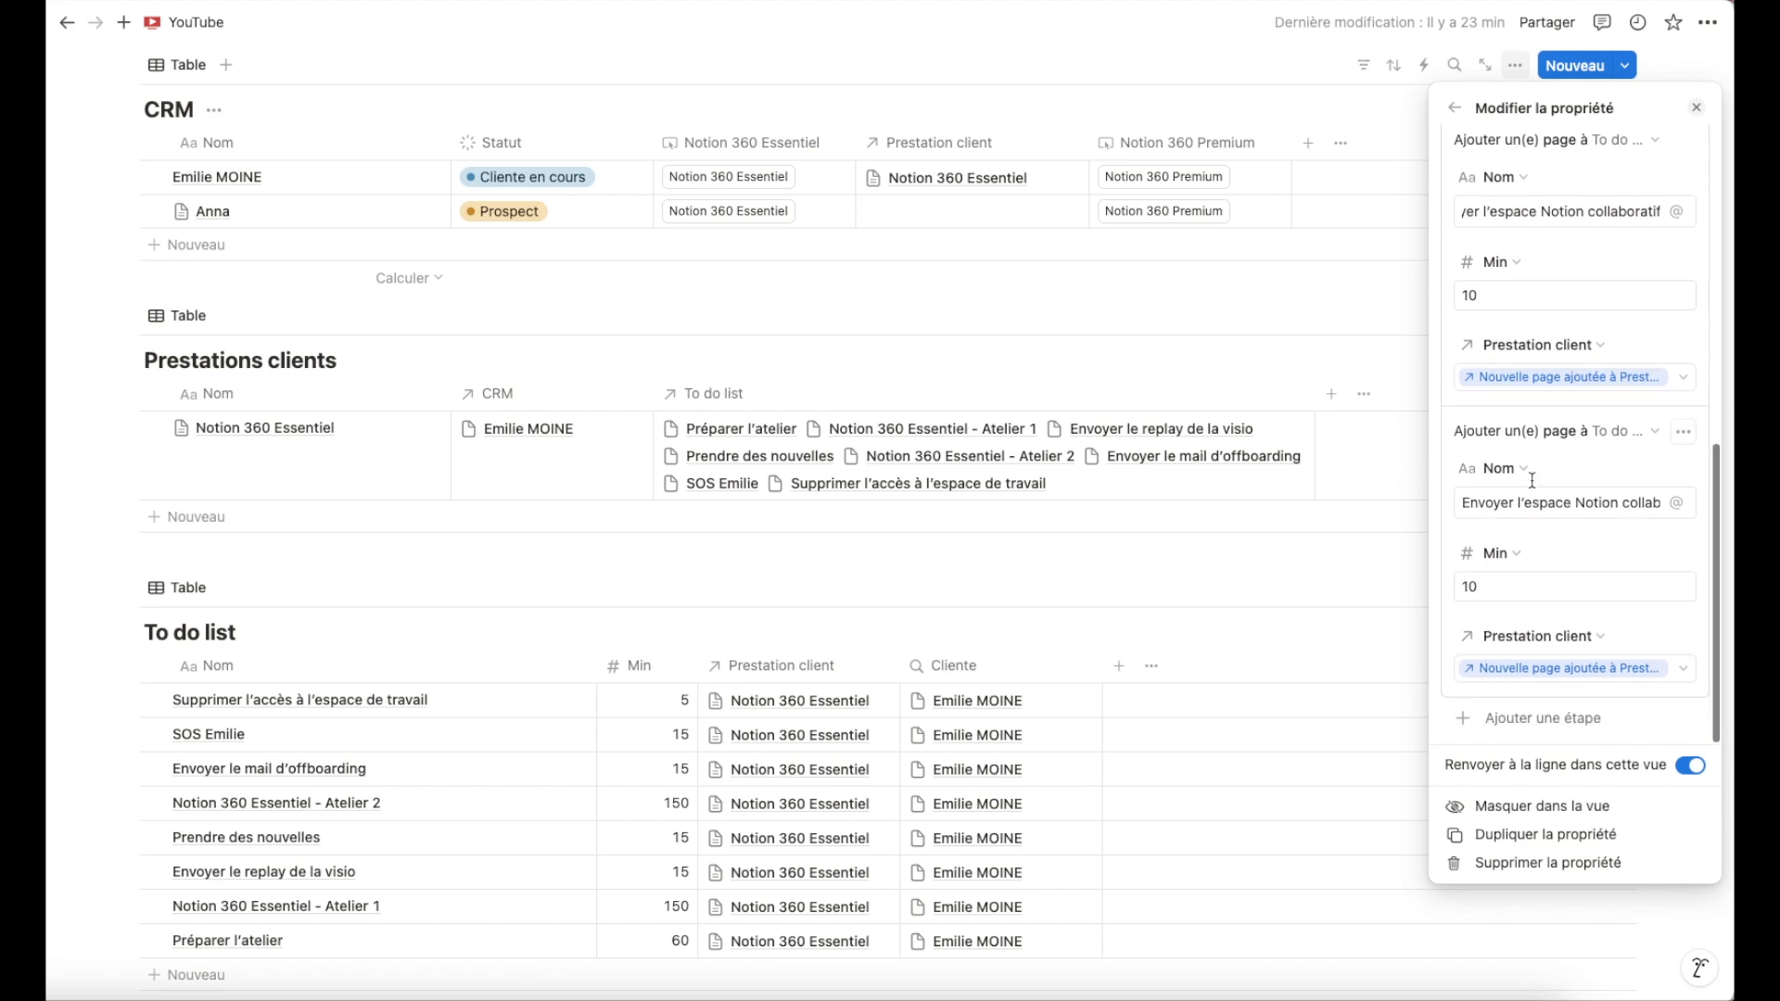
left_click(1514, 502)
left_click_drag(1514, 503, 1463, 501)
key("BackSpace")
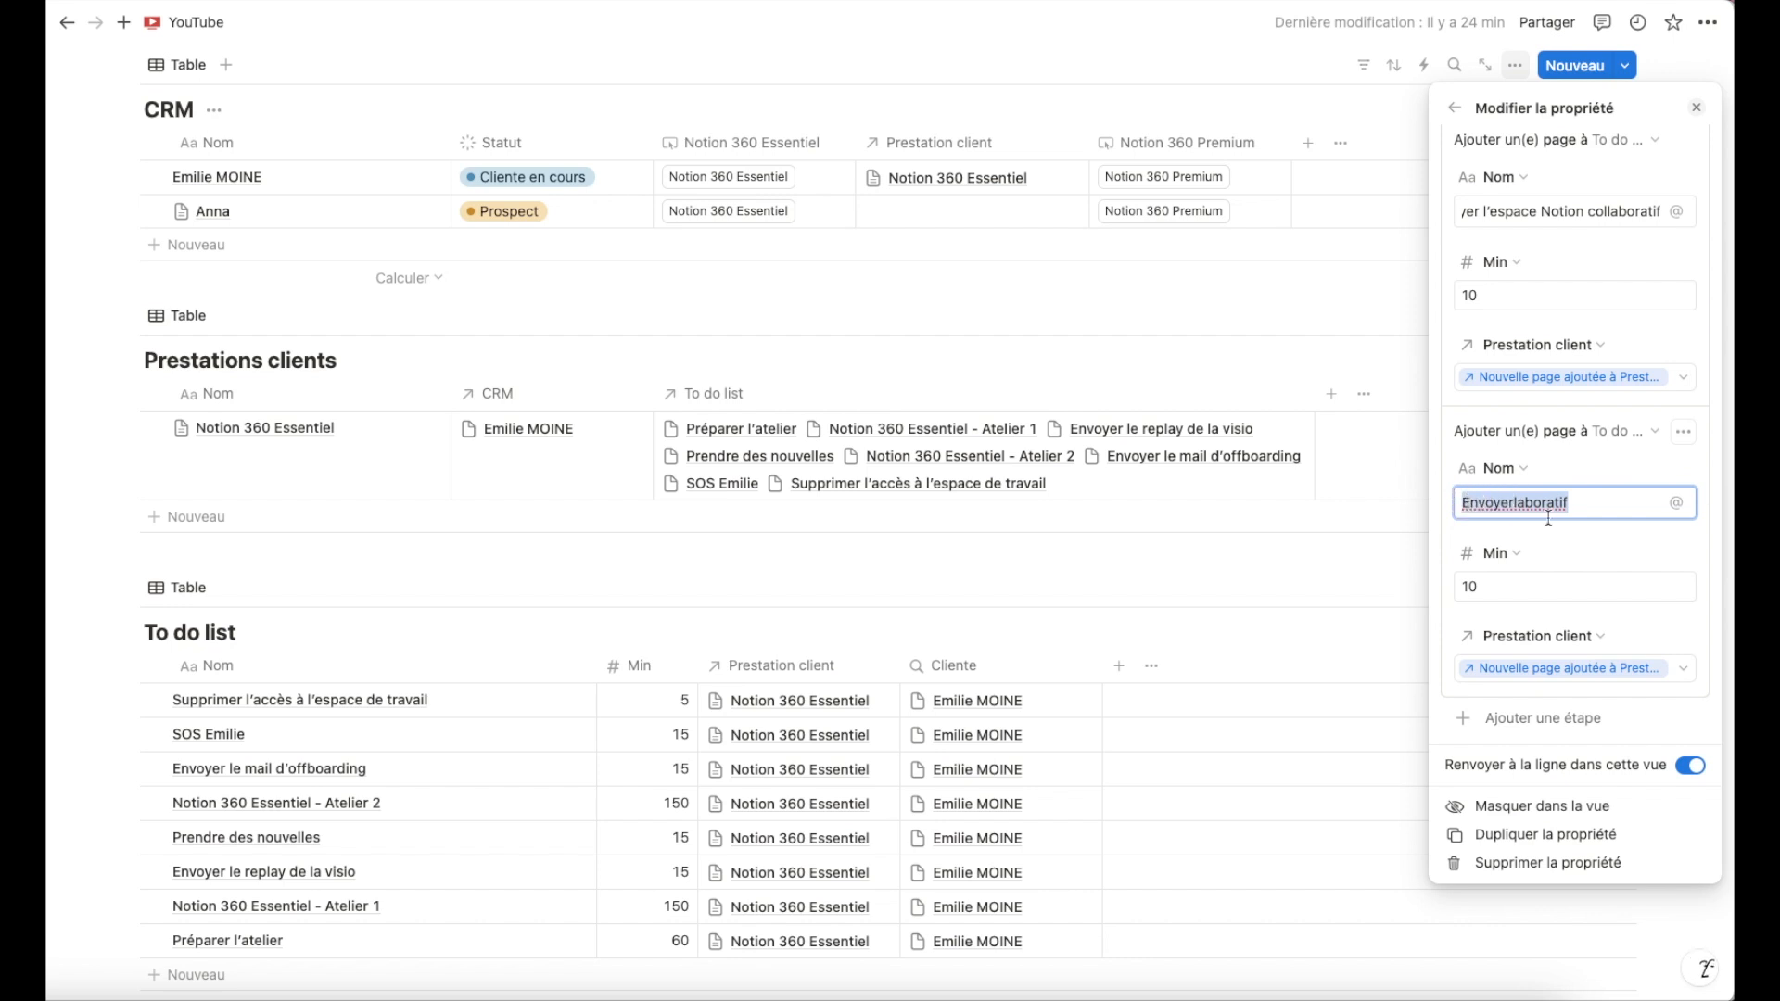
key("BackSpace")
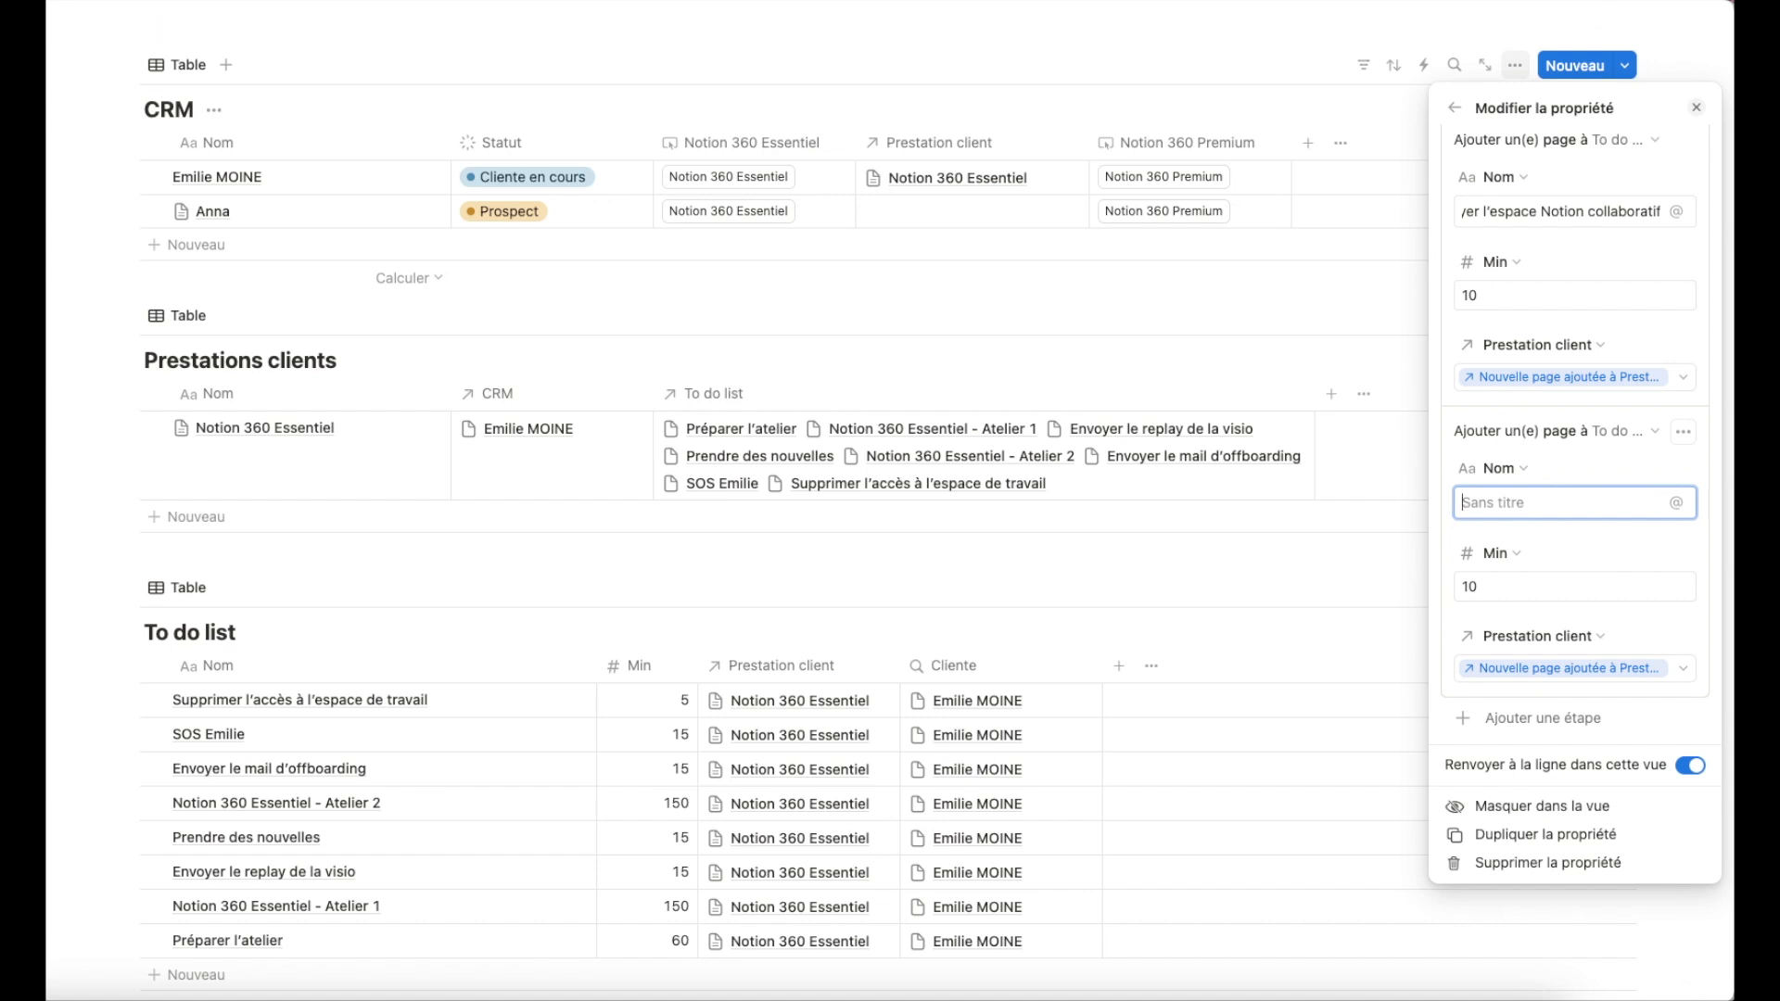
type("Préparer l’atelier 1")
left_click_drag(1508, 586, 1445, 586)
type("60")
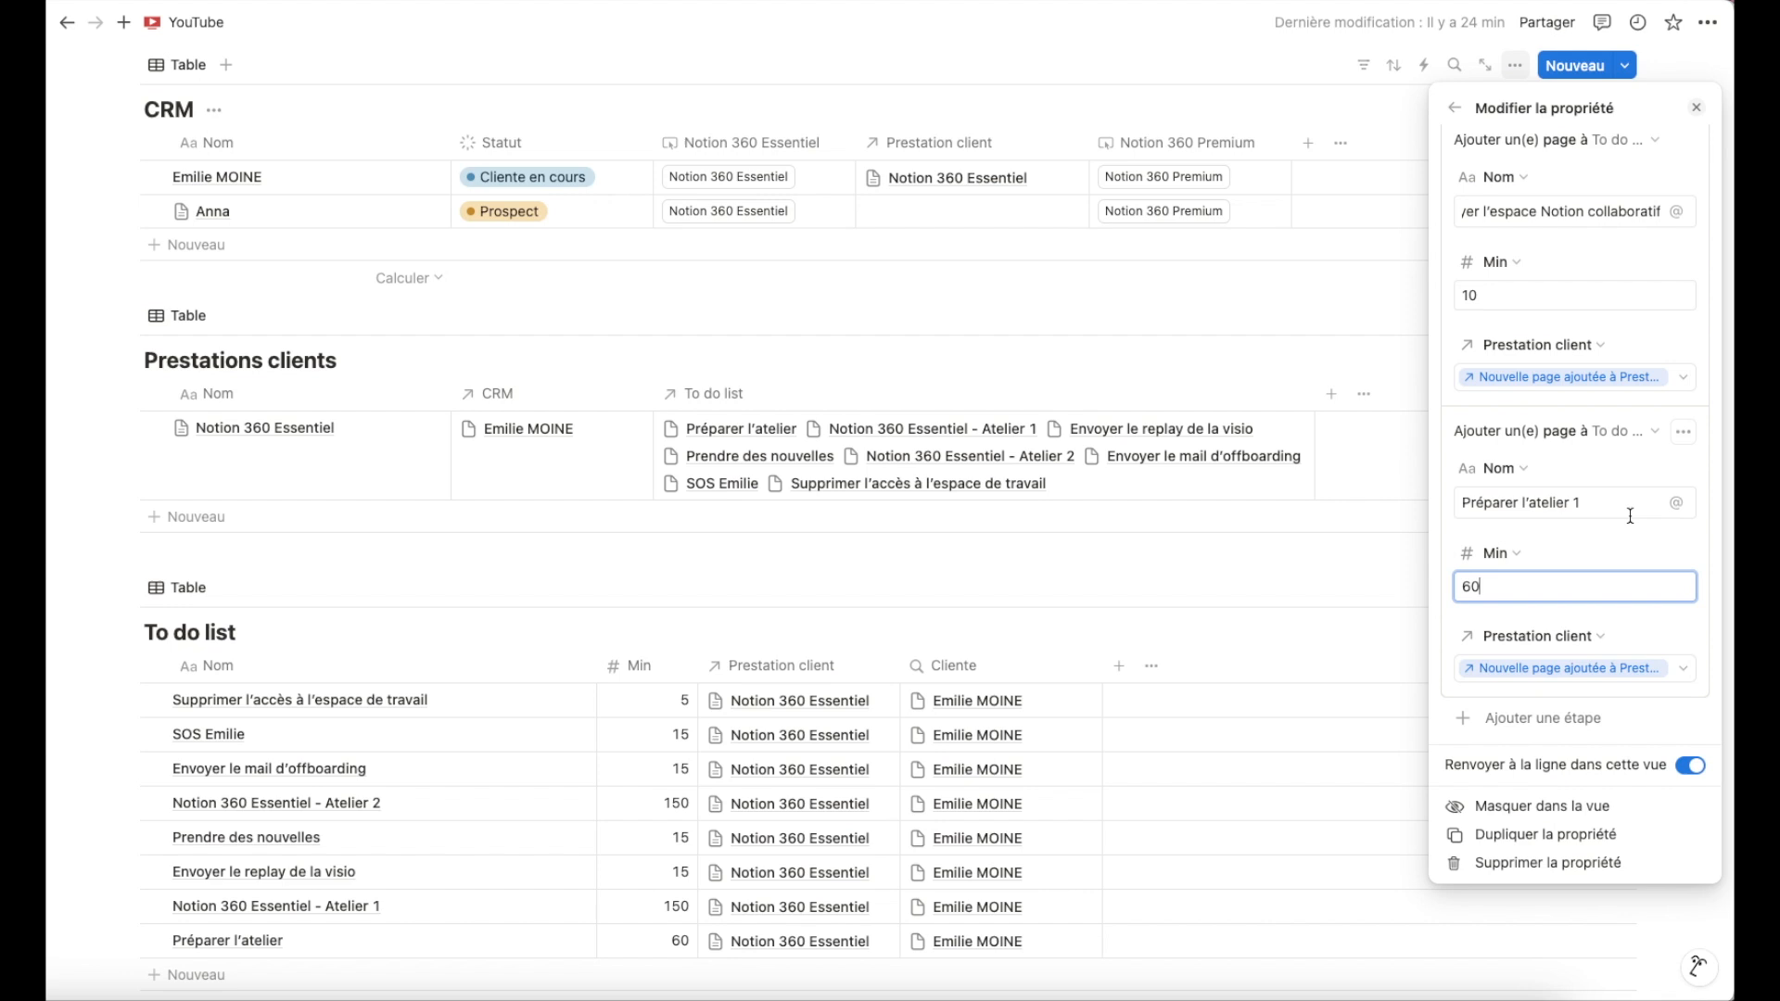
scroll(1630, 516, "up", 10)
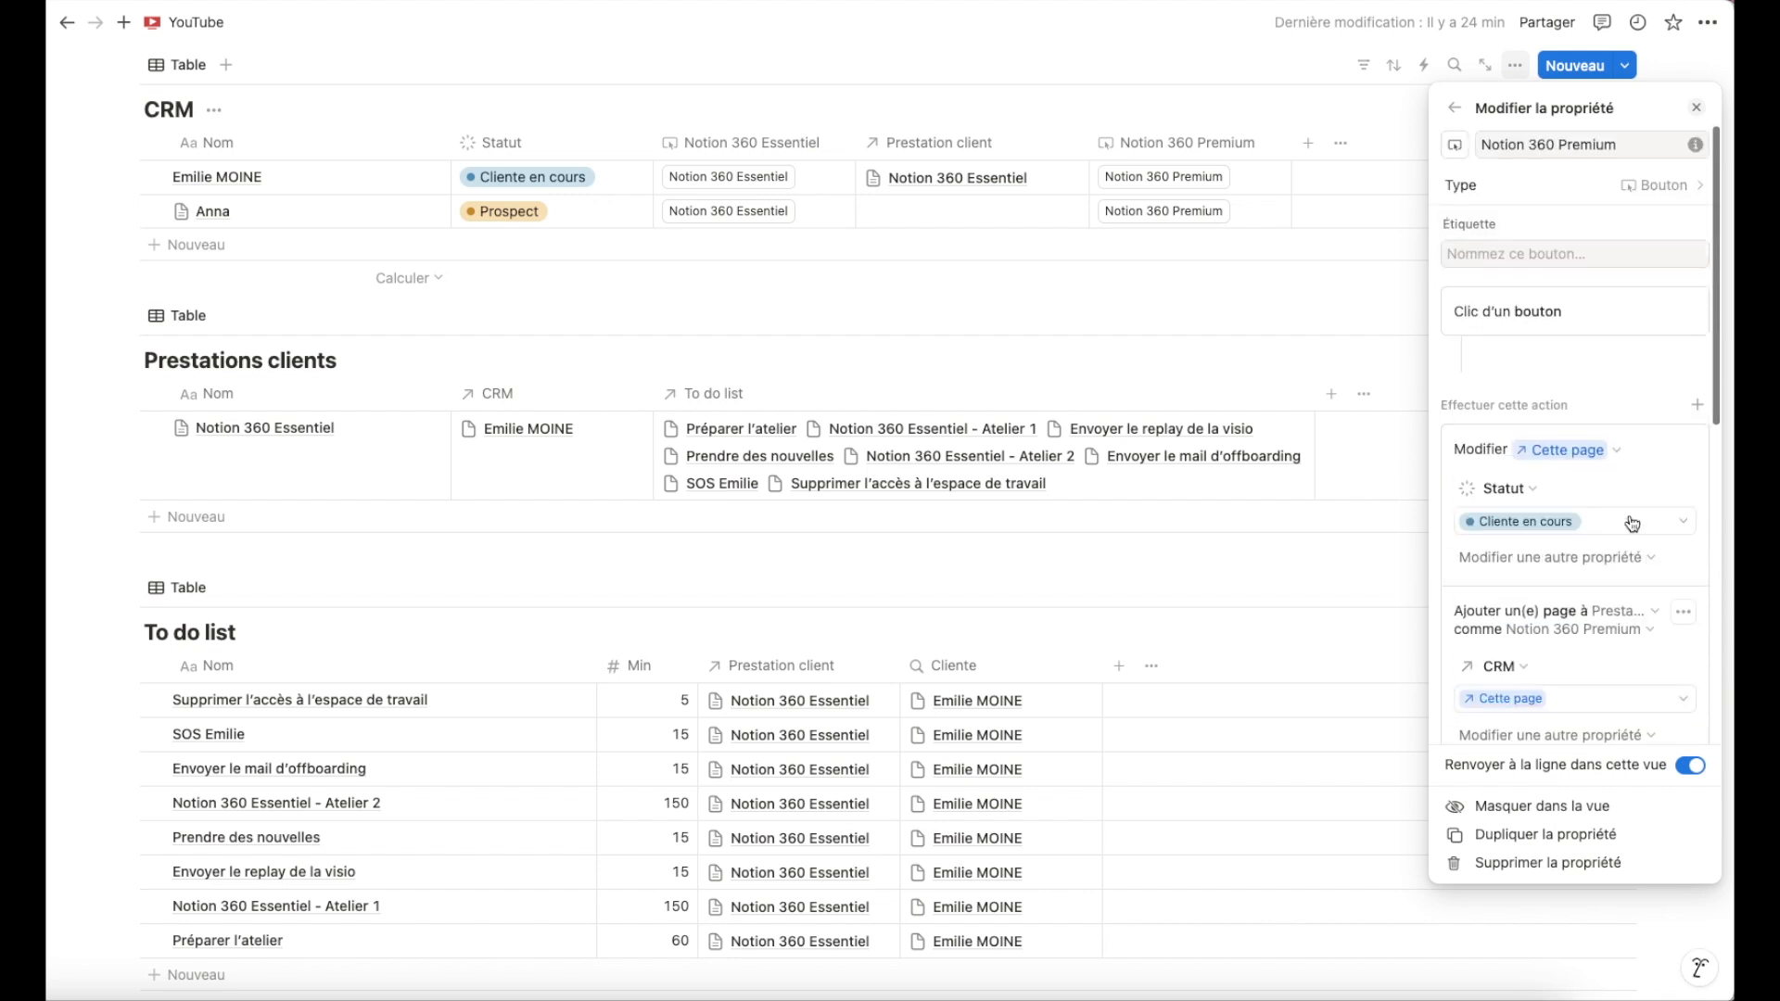
left_click(1184, 280)
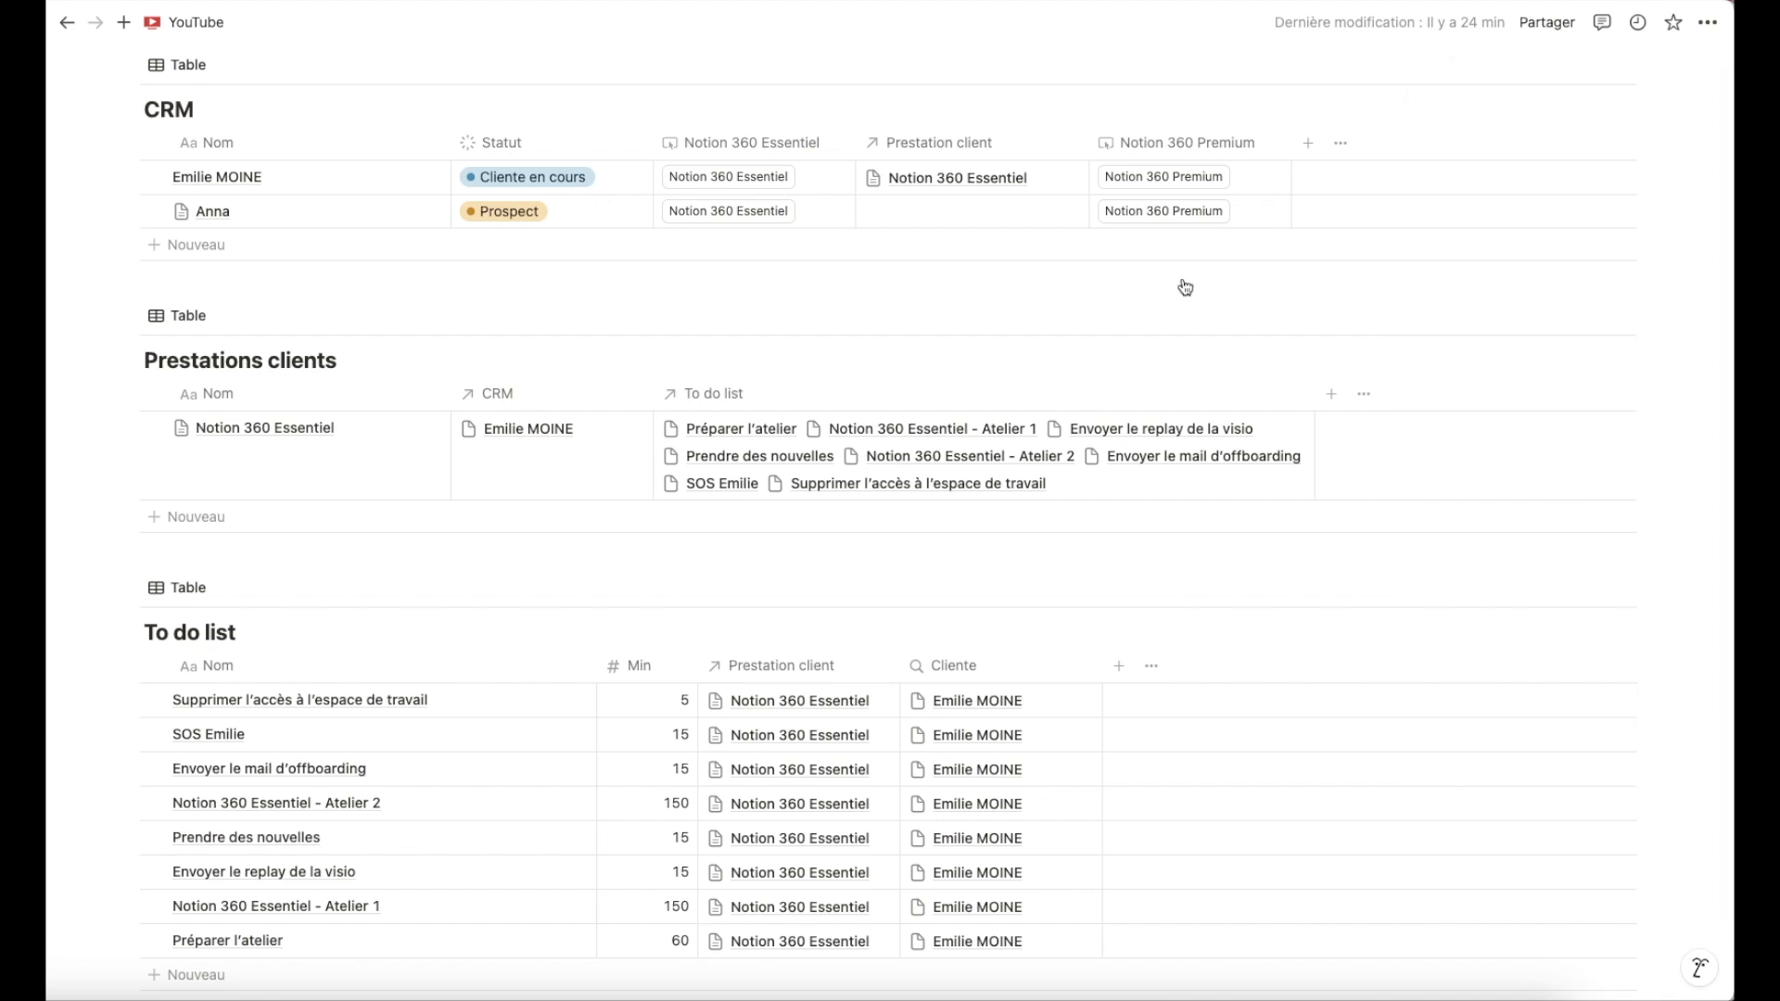
Move the Notion 360 Premium column beside Notion 360 Essentiel and test its button on Anna's row.
left_click_drag(1212, 151, 965, 152)
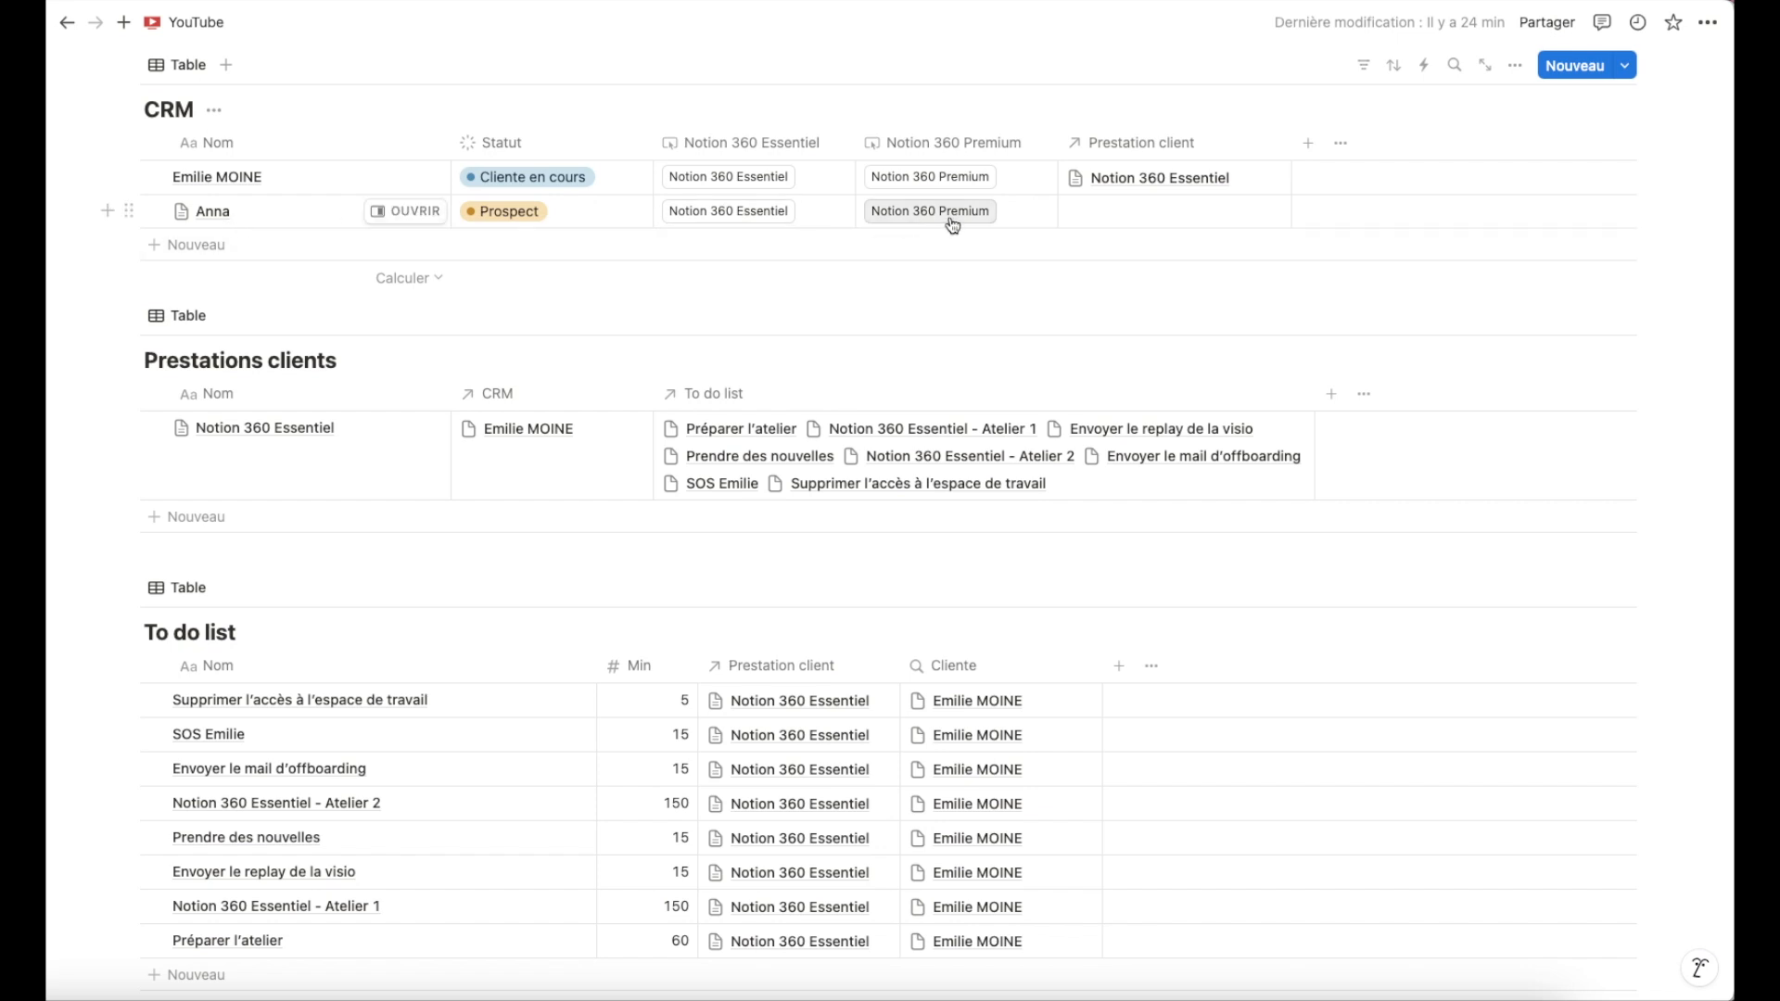
left_click(921, 216)
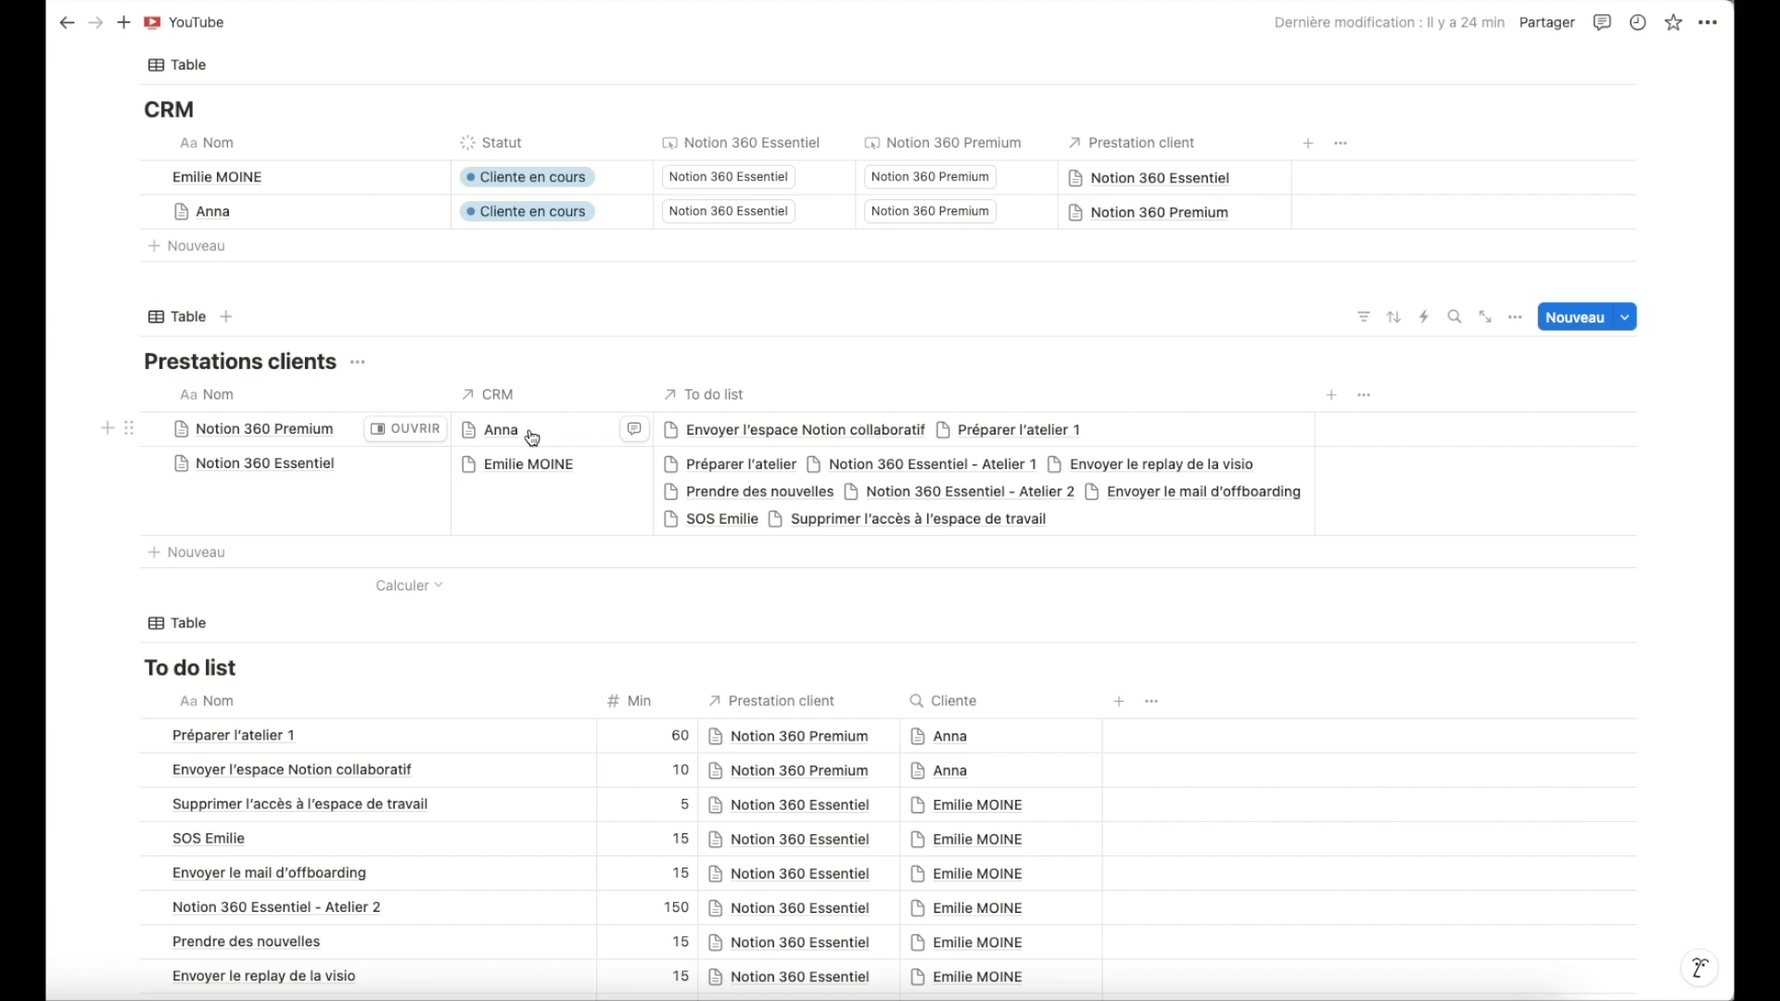
scroll(1126, 430, "down", 1)
scroll(1126, 429, "down", 3)
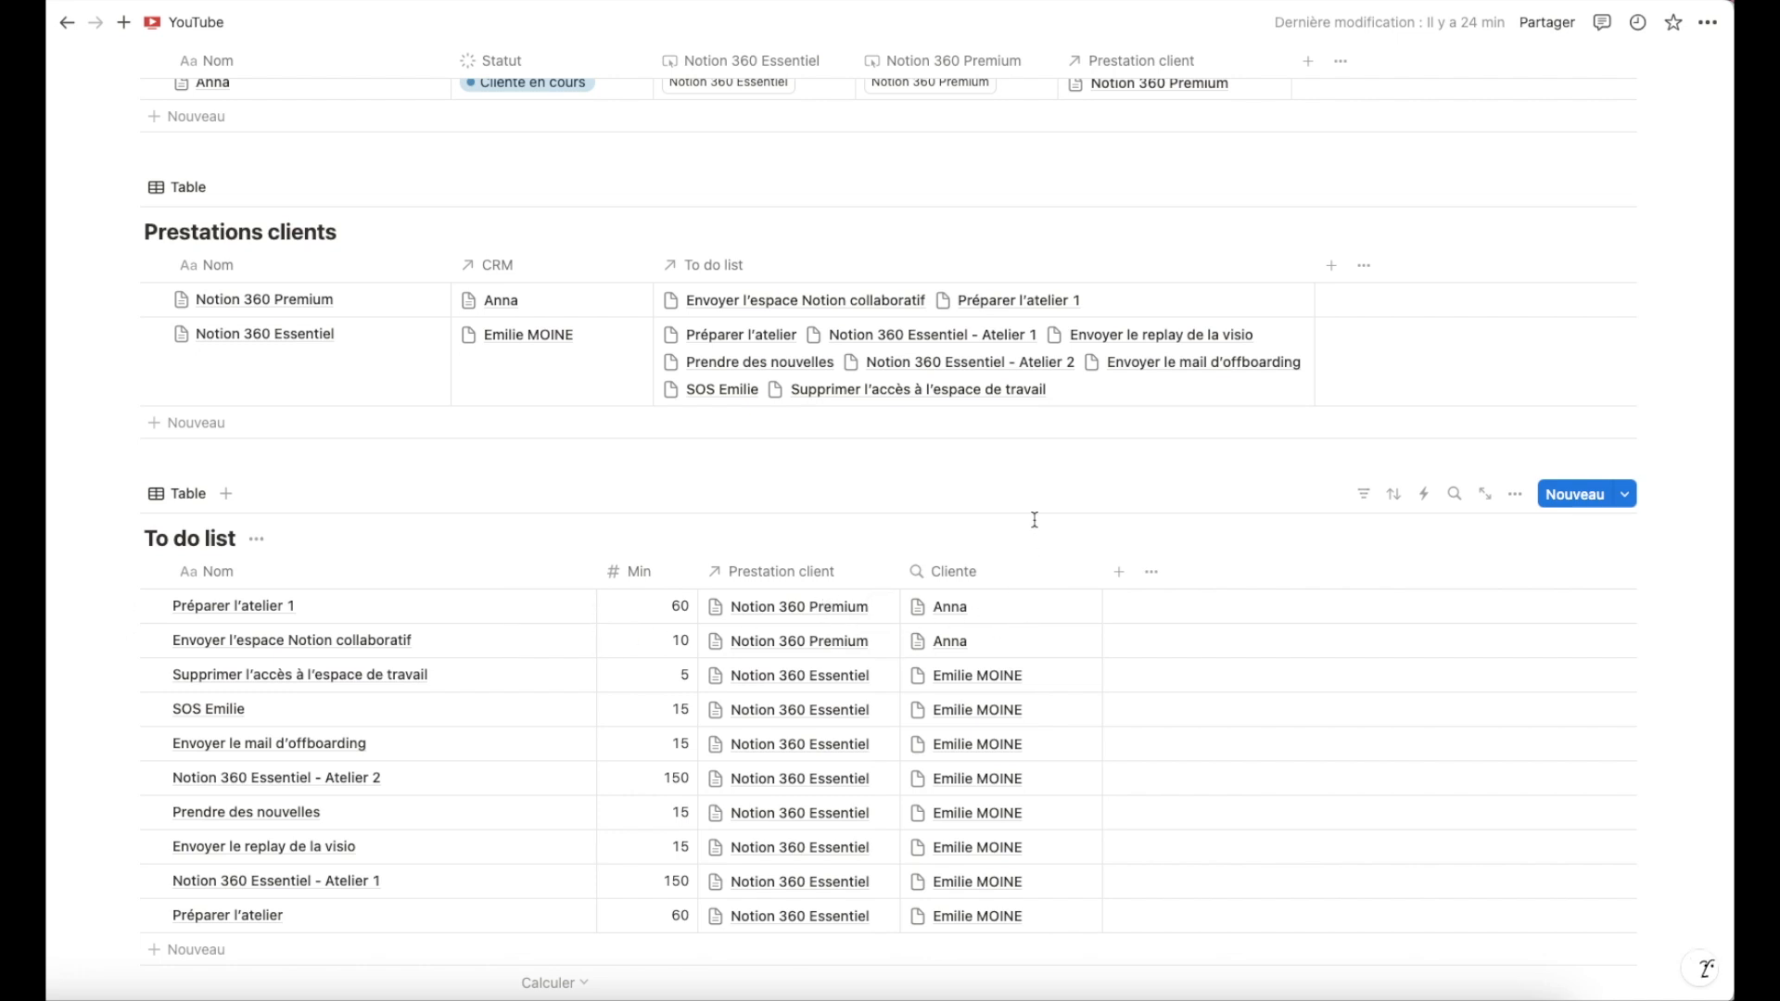
scroll(1035, 521, "up", 8)
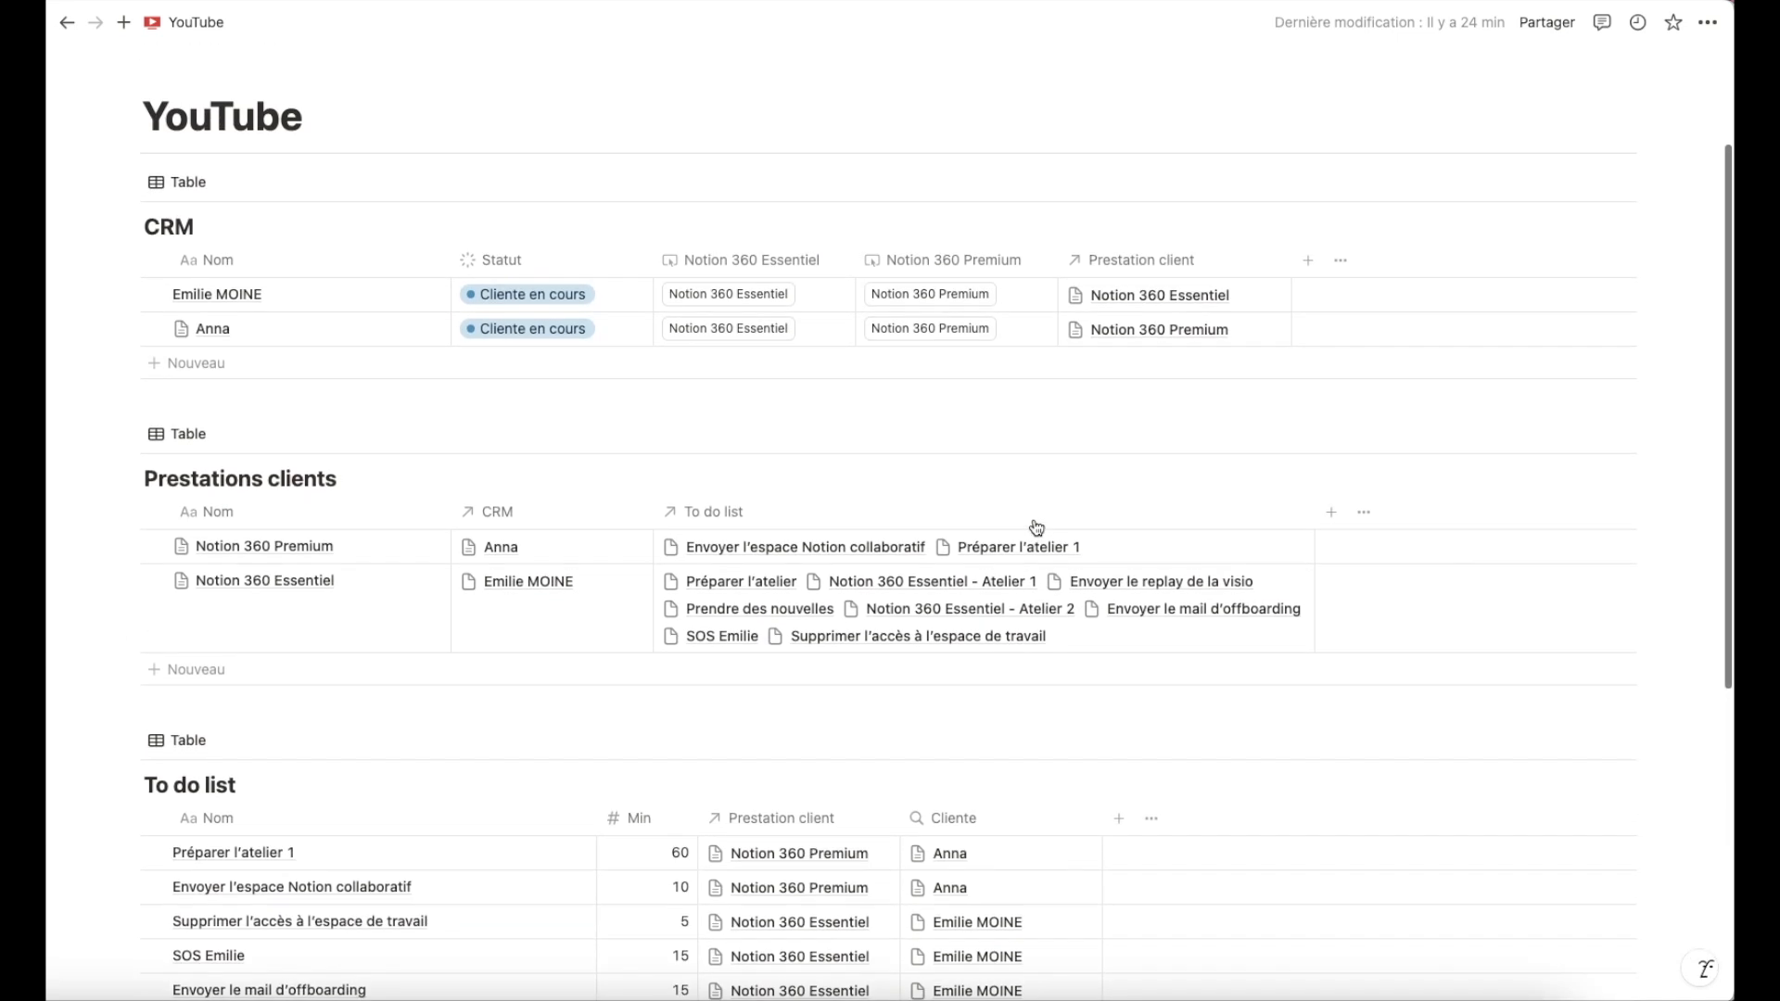
scroll(1037, 528, "up", 1)
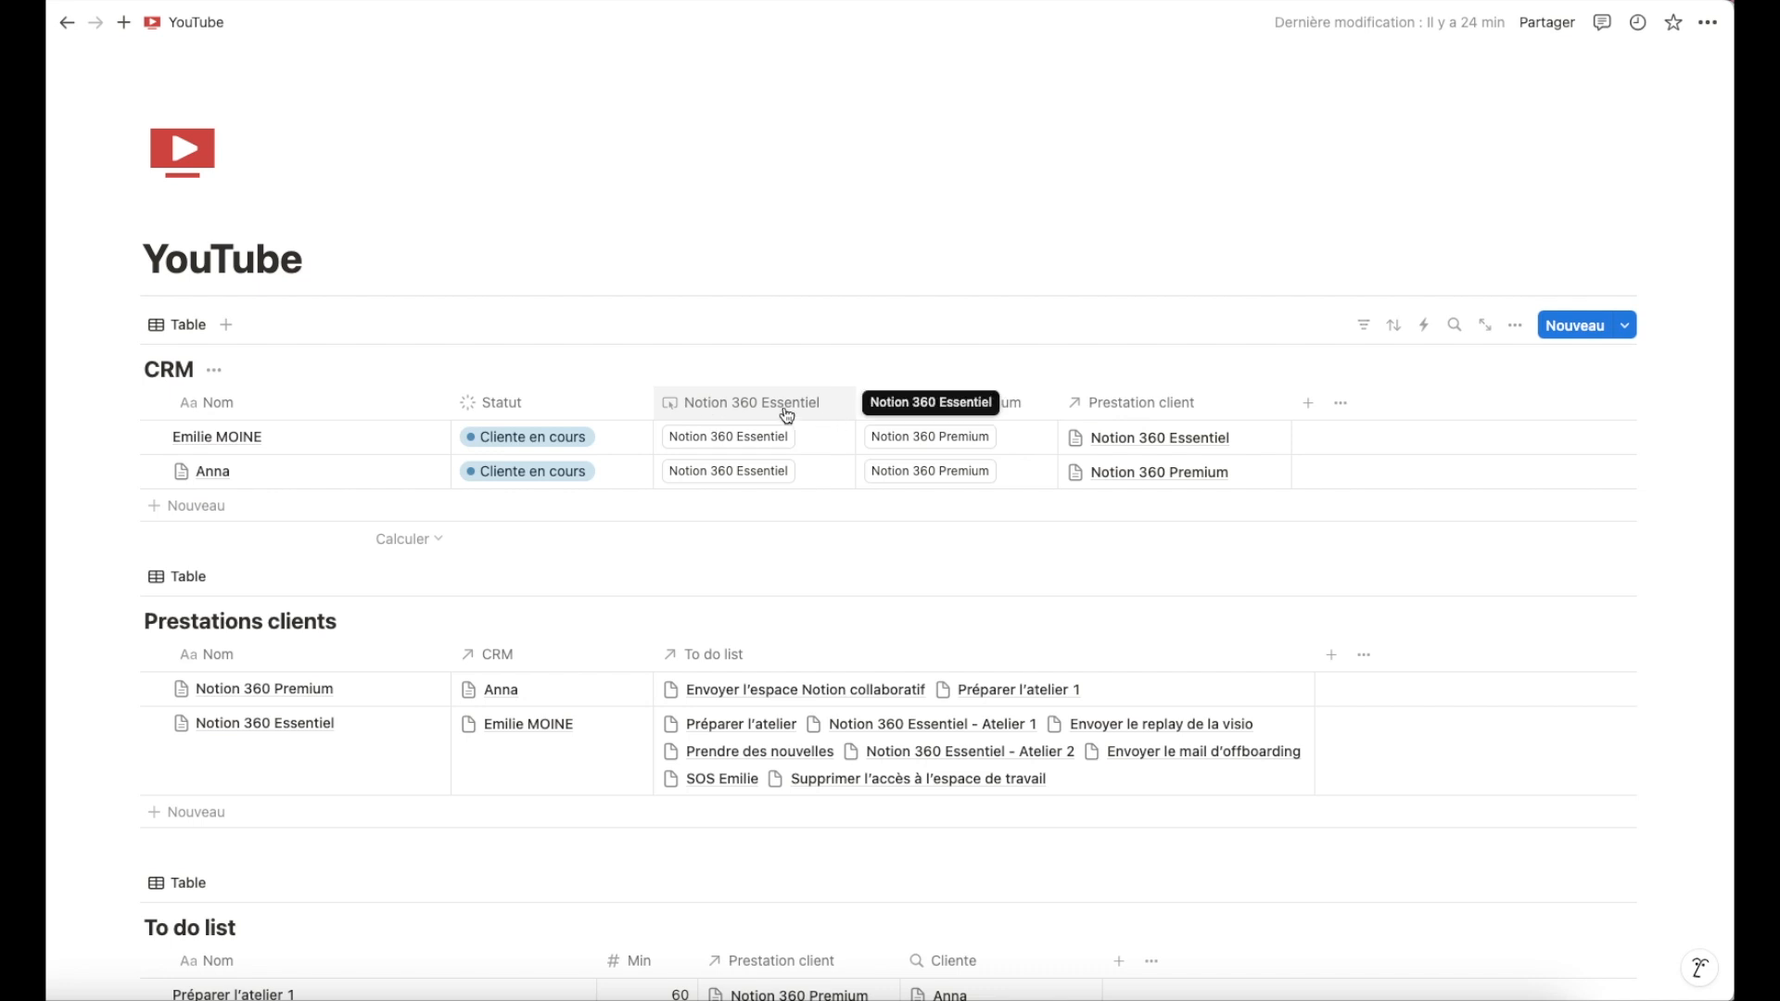
scroll(835, 435, "down", 3)
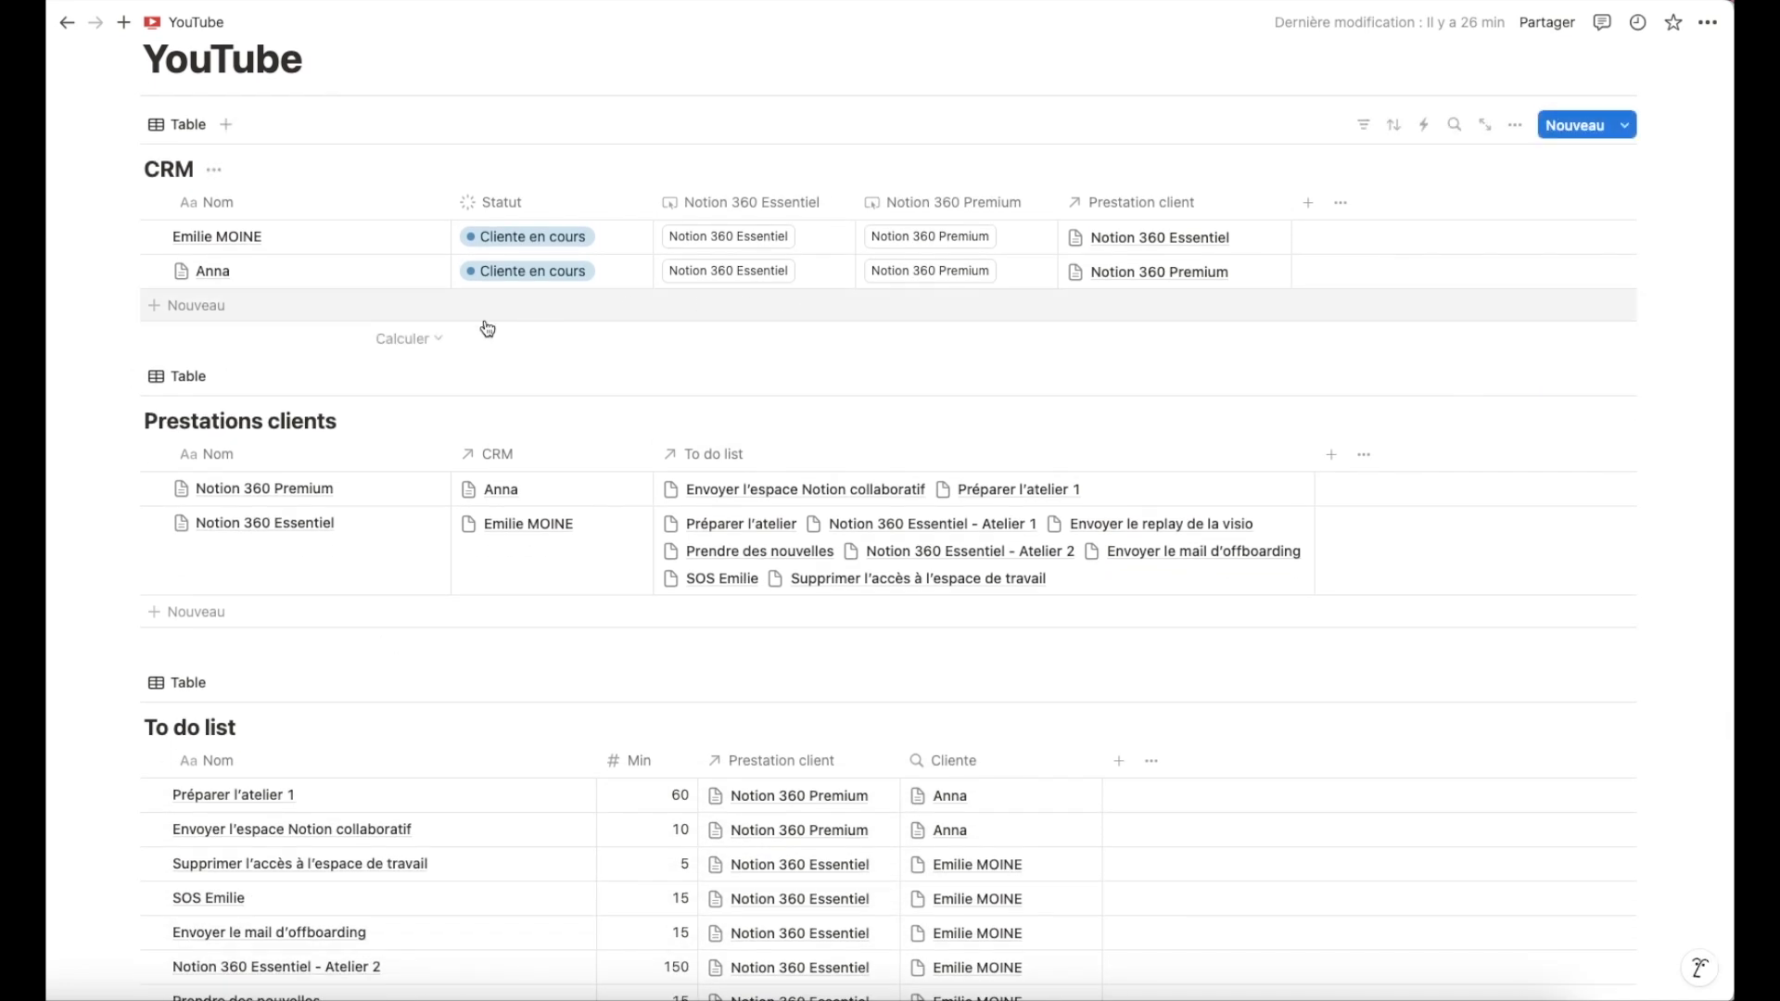
Add a new client row to the CRM table and enter the client's first name.
left_click(185, 305)
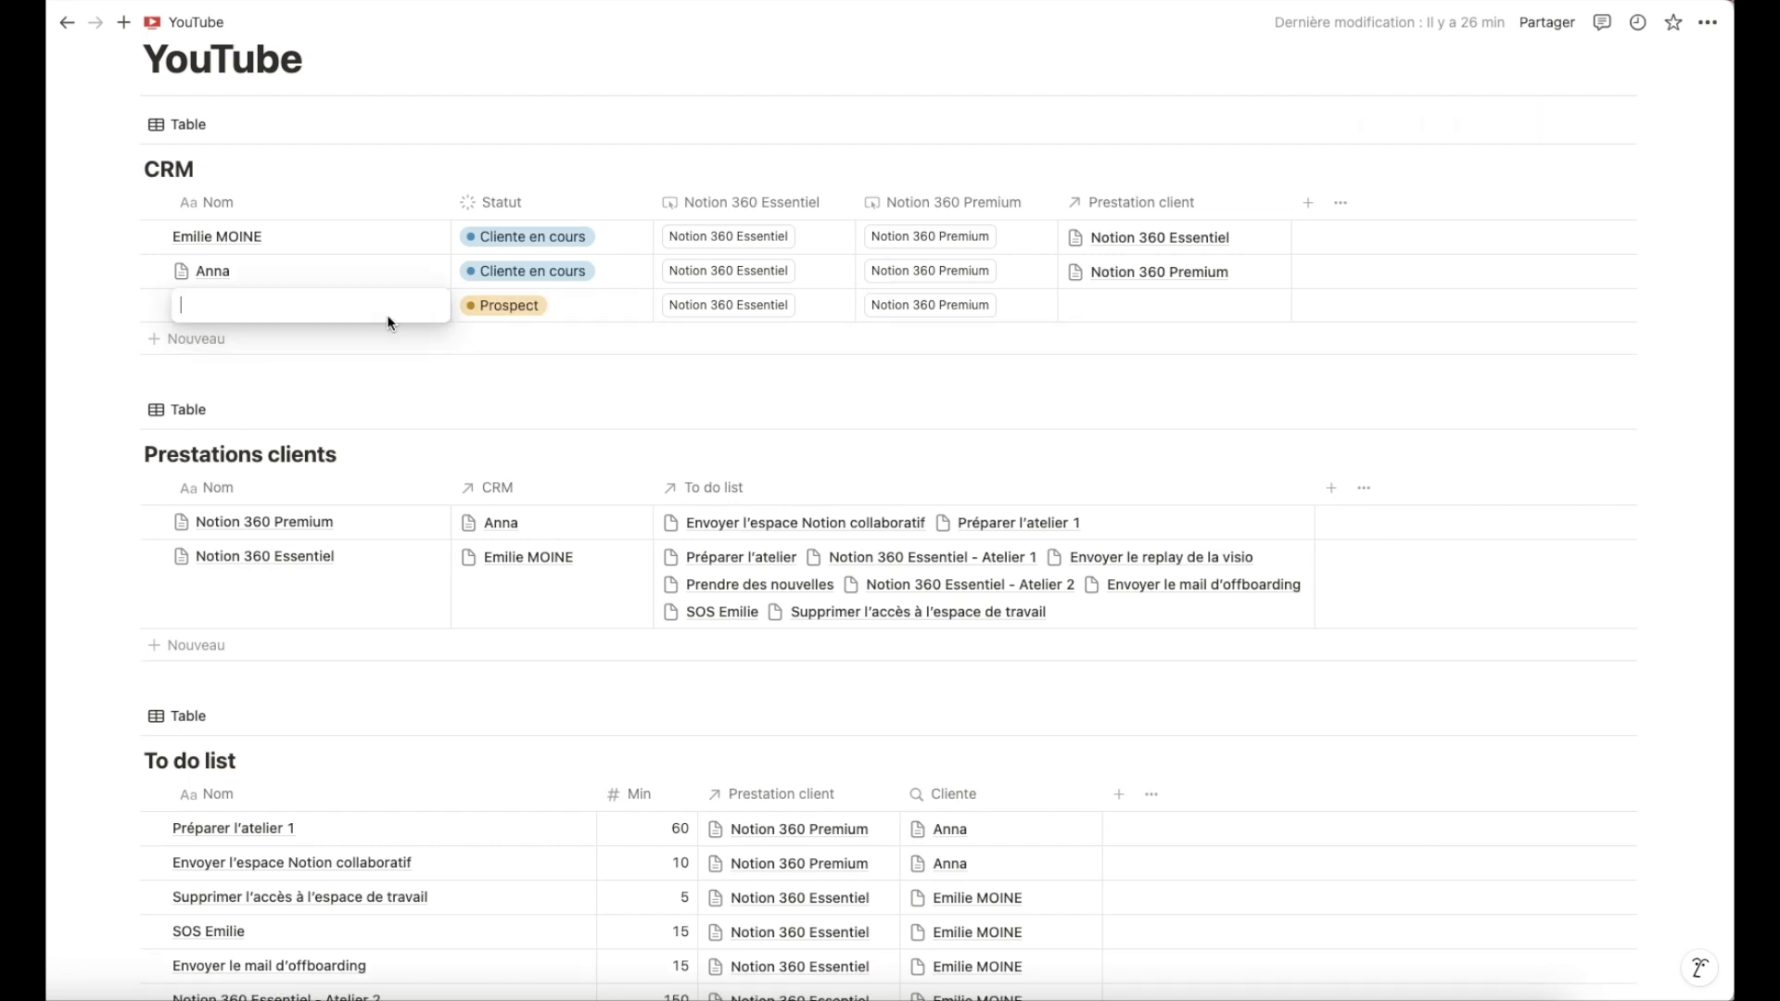
type("Kathle")
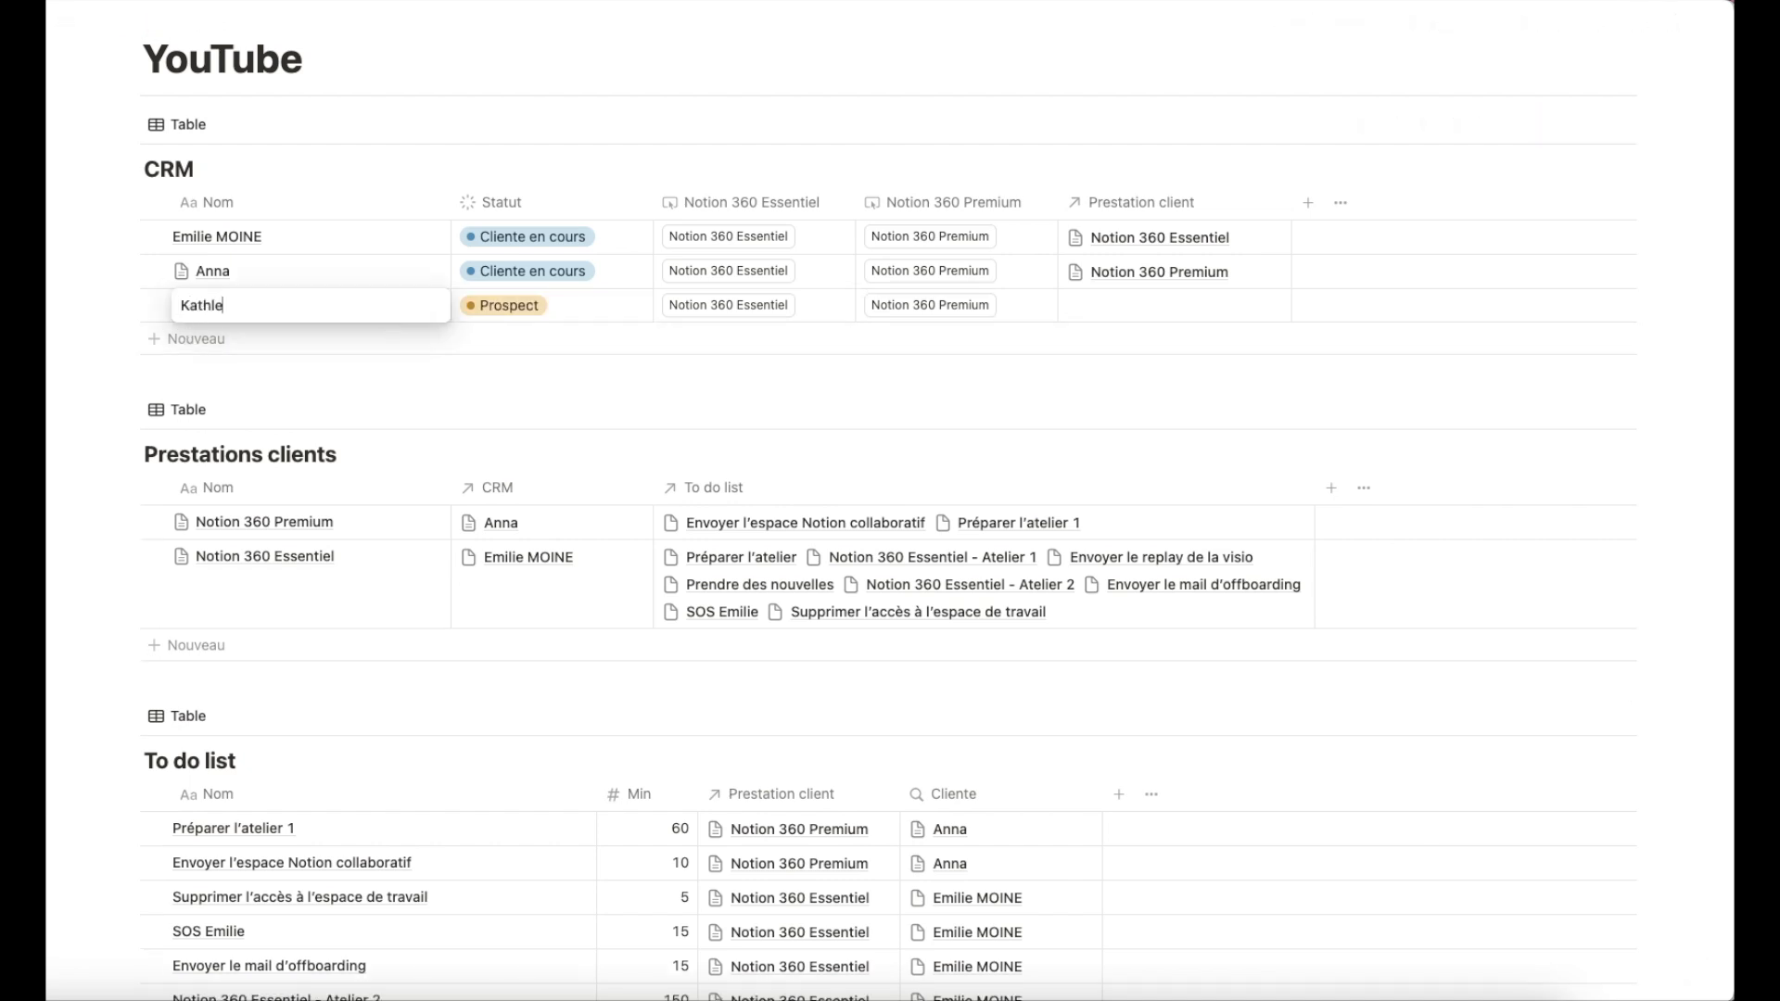
type("en")
key("Escape")
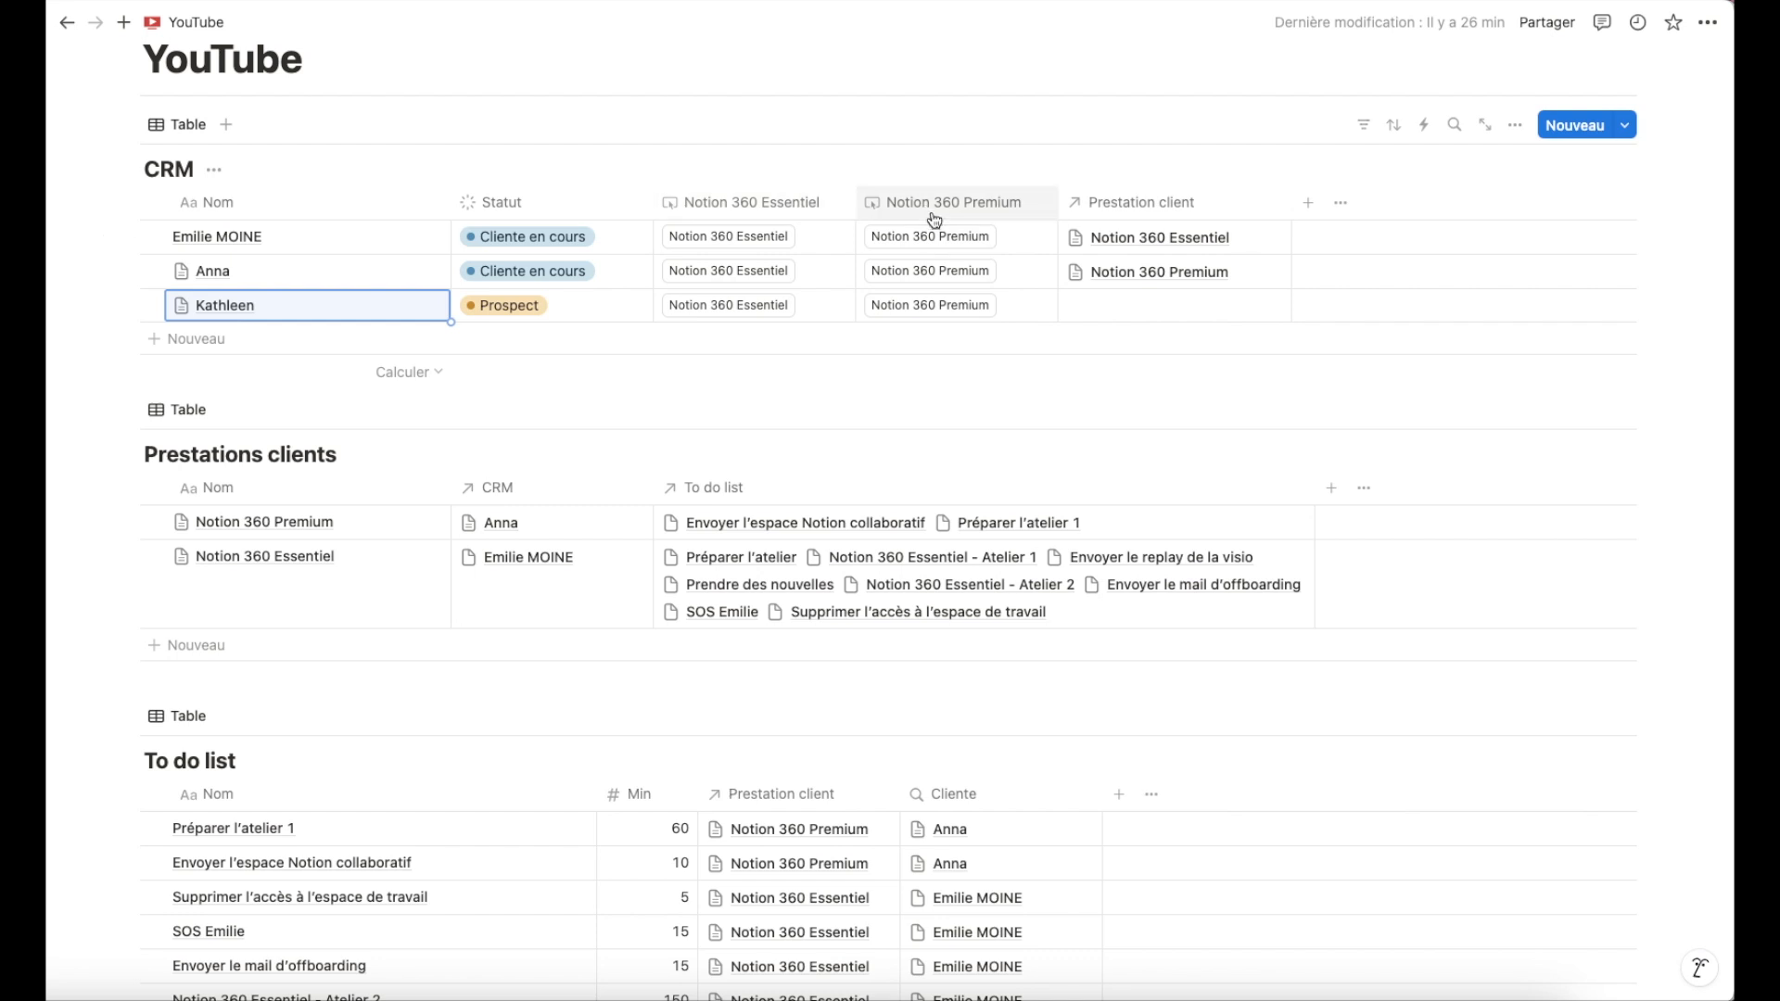
Duplicate the Notion 360 Essentiel button property, rename the copy Notion 360 Focus, and place it first.
left_click(744, 201)
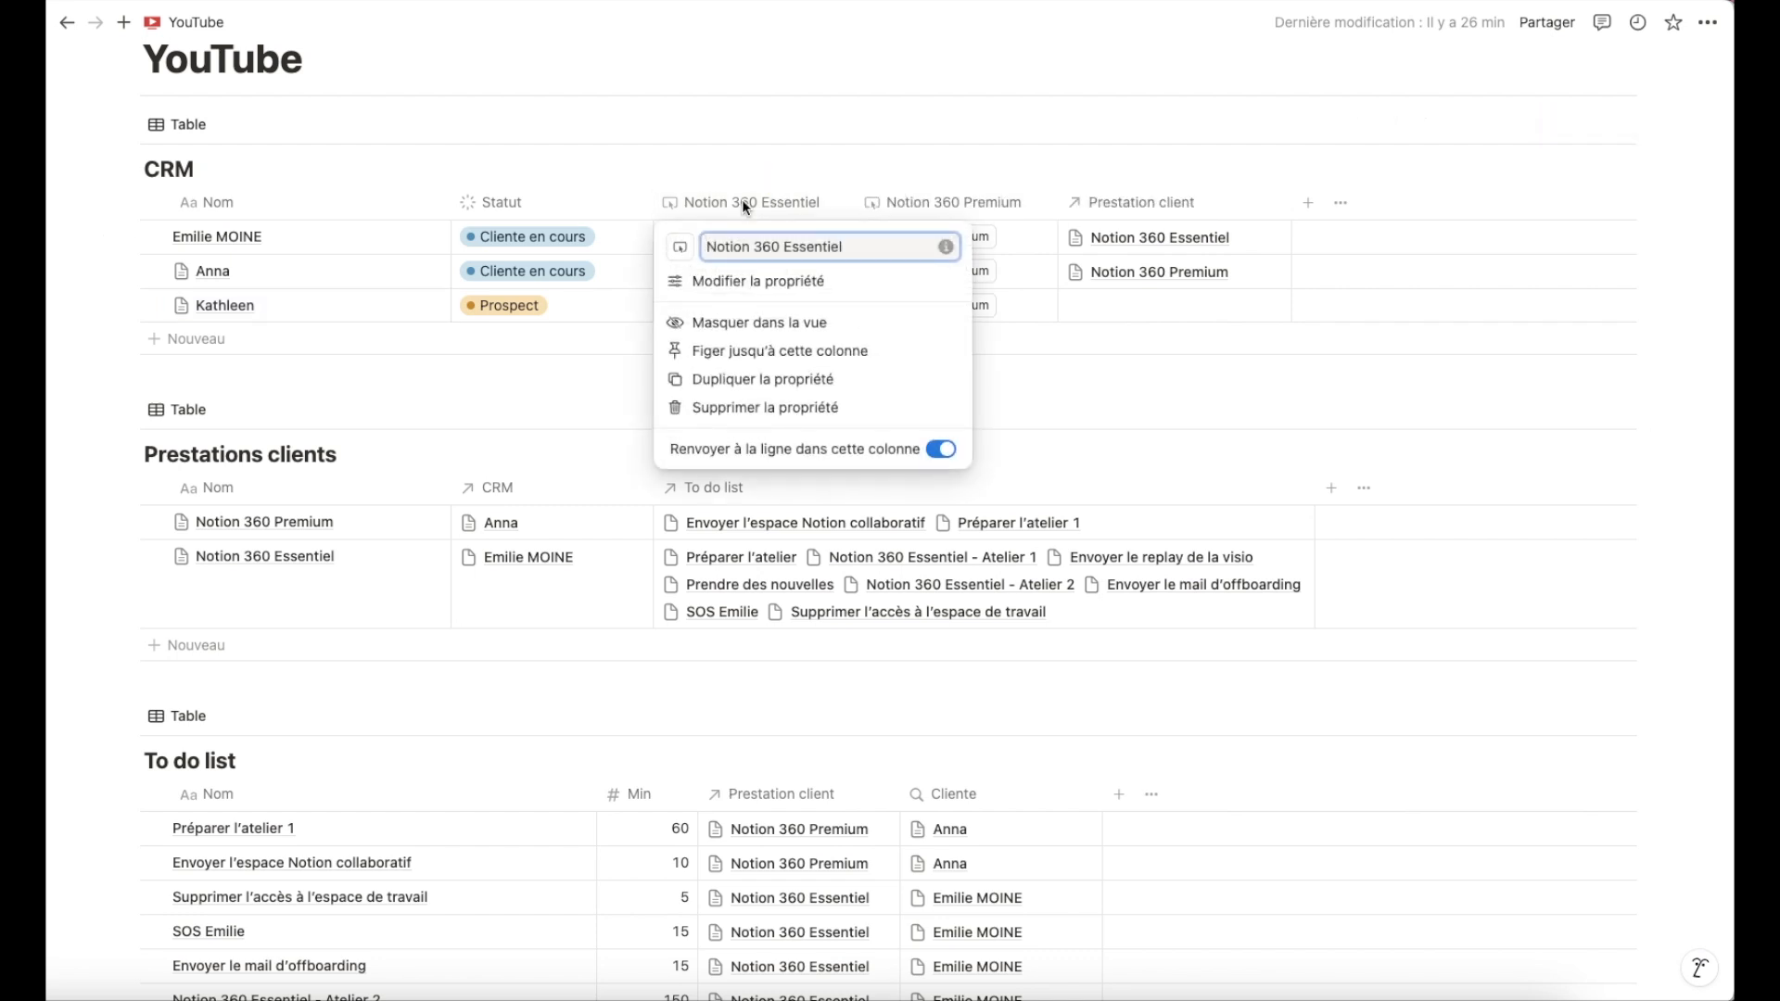
left_click(756, 380)
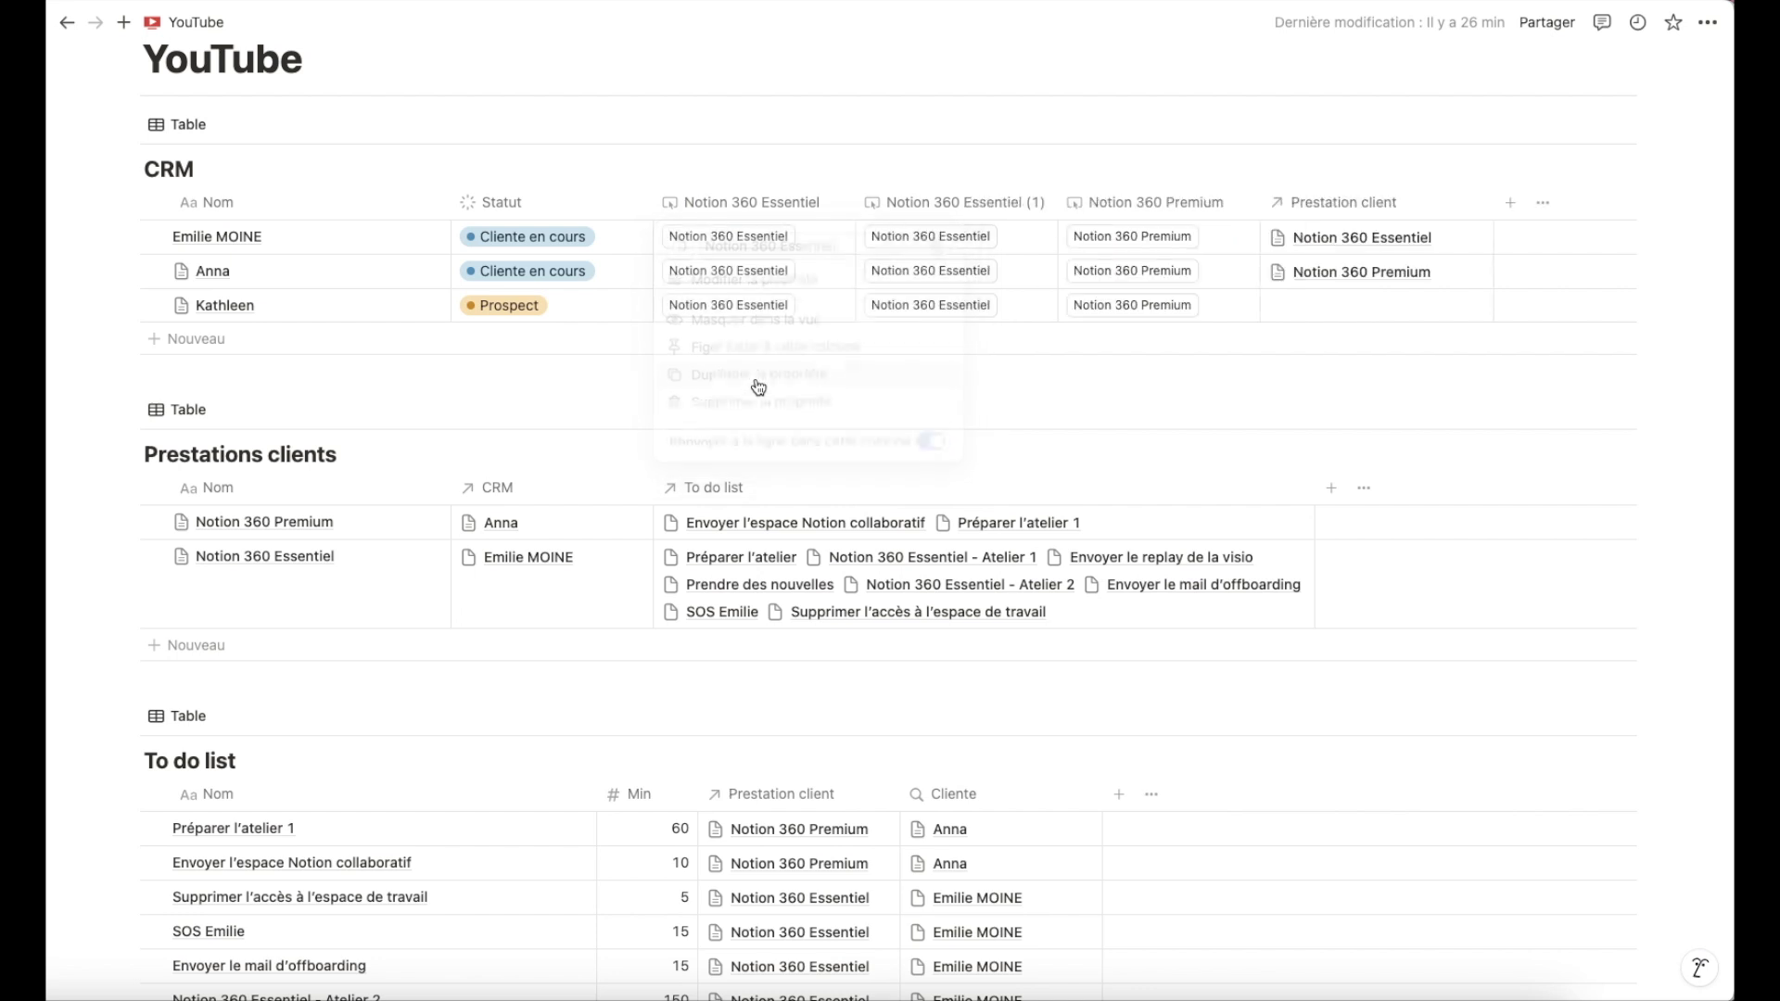
left_click(964, 204)
left_click_drag(983, 246, 1089, 247)
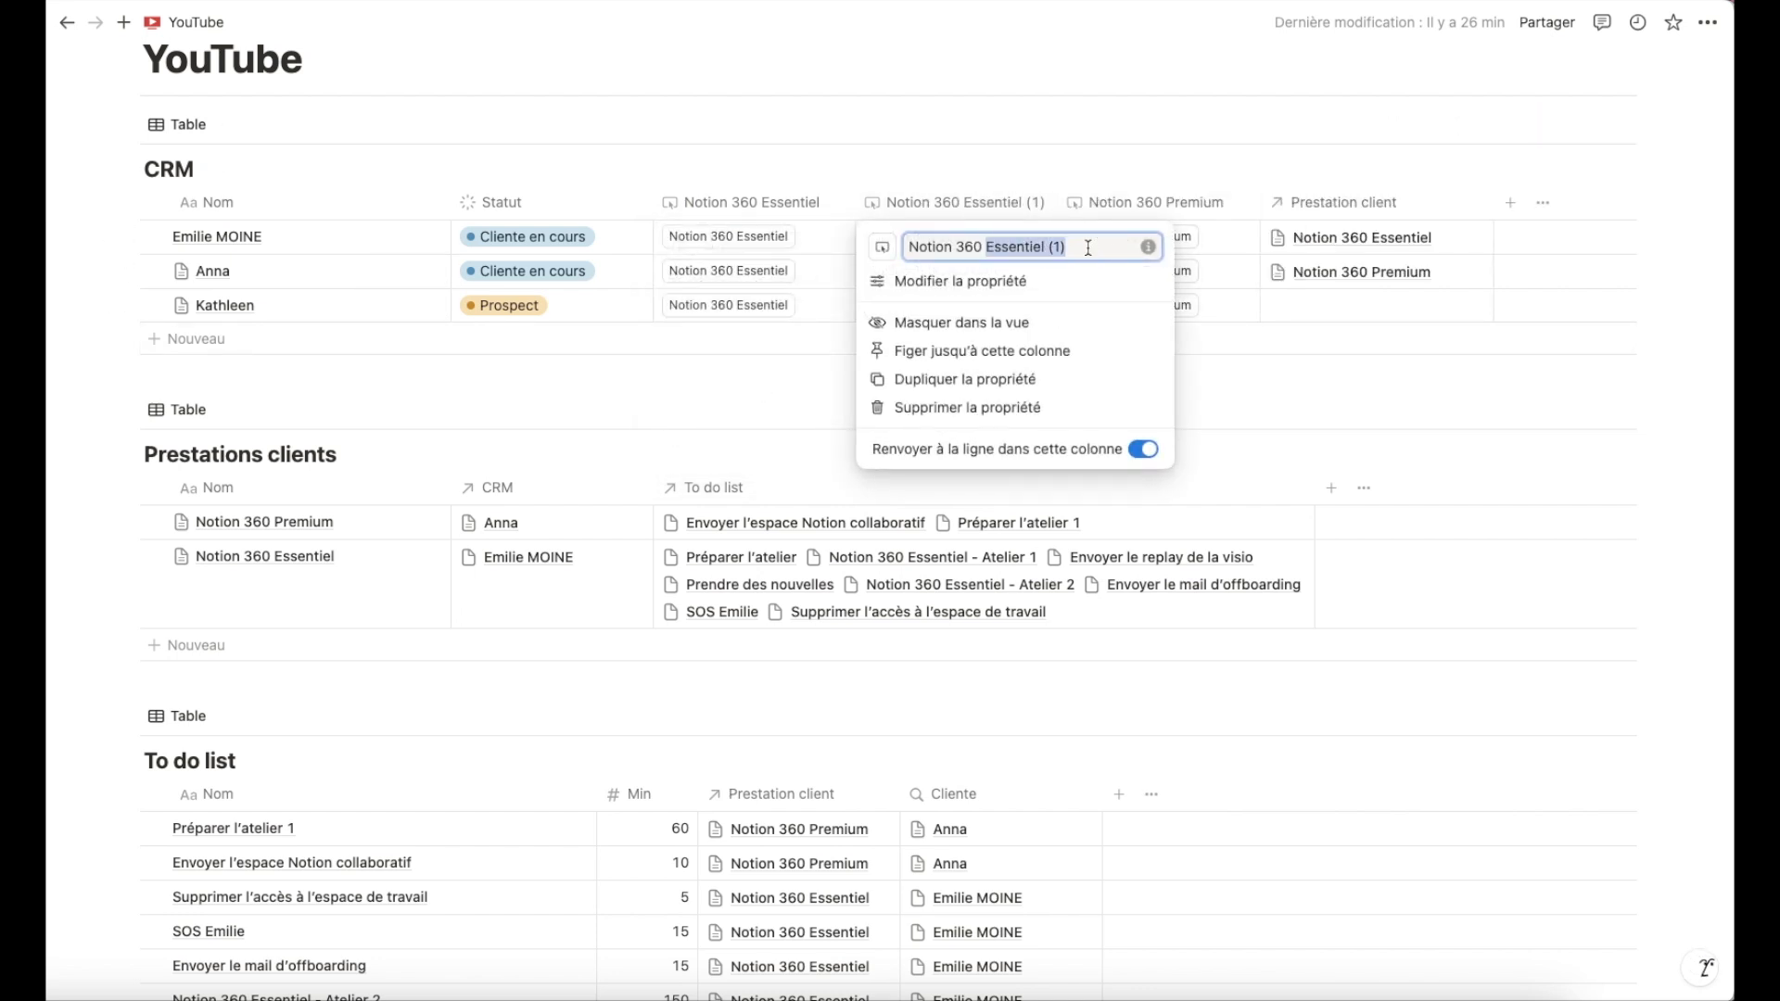
key("BackSpace")
type("Focu")
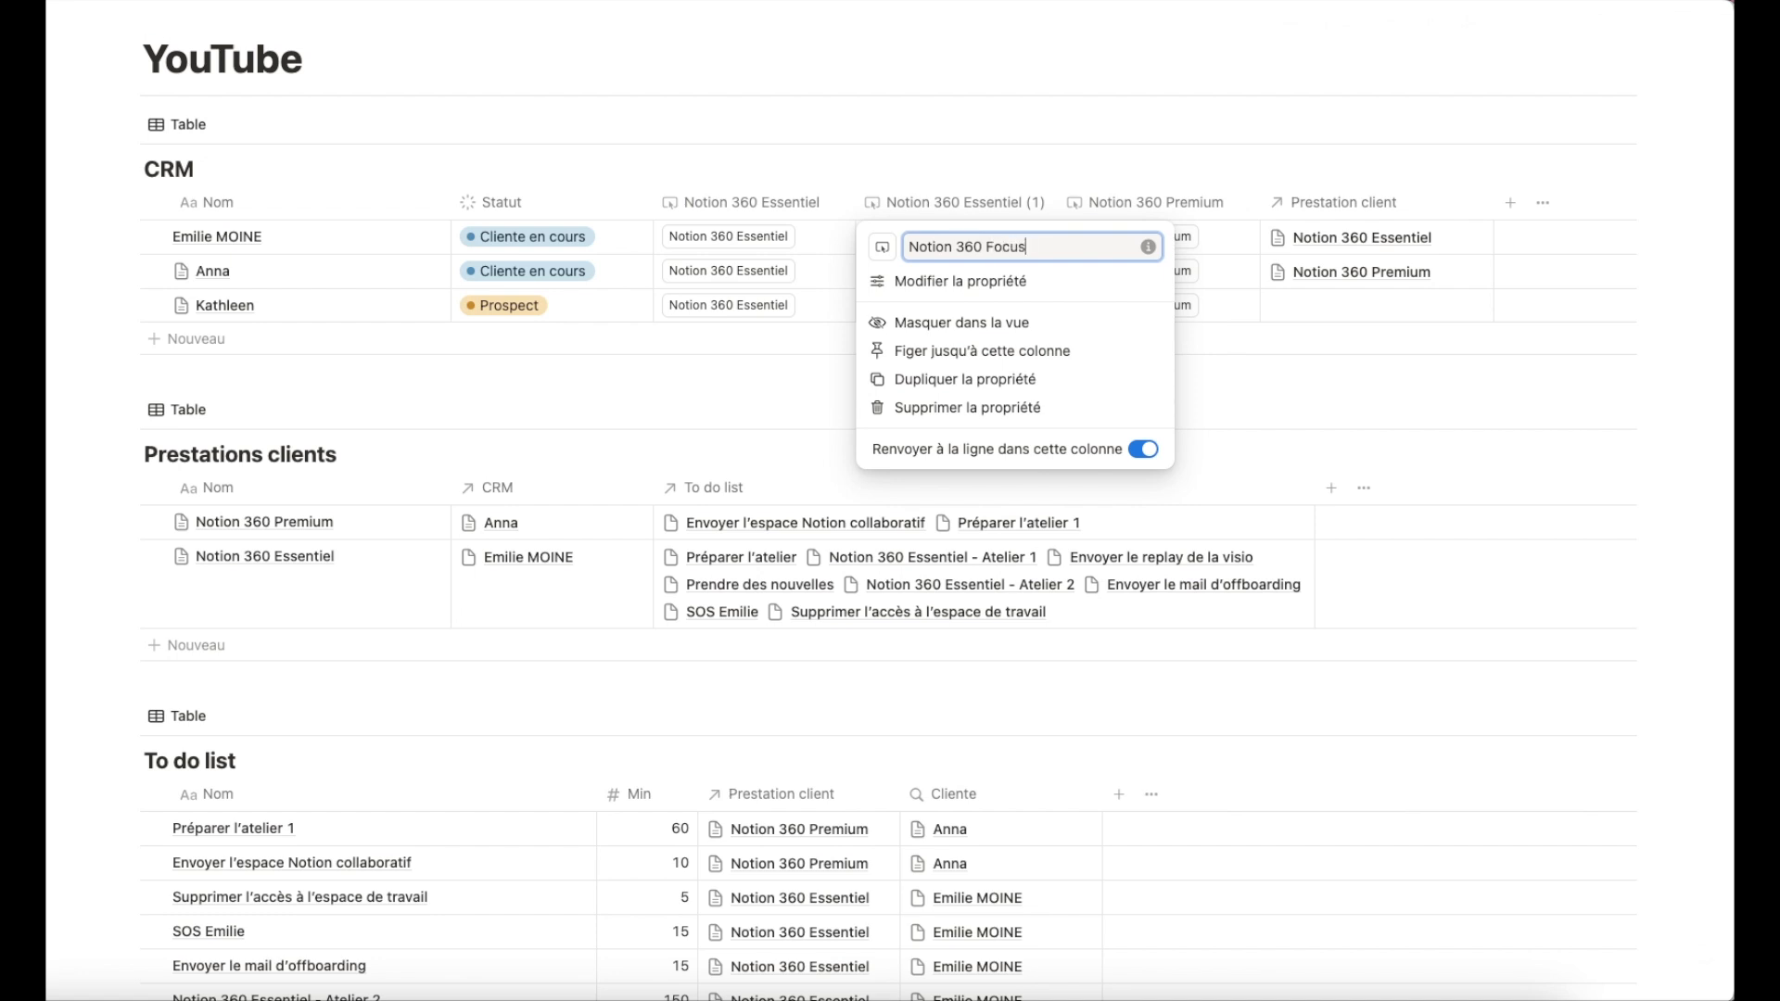
type("s")
left_click(1064, 151)
left_click_drag(973, 197, 738, 202)
Set the Notion 360 Focus button's label to Notion 360 Focus.
left_click(779, 206)
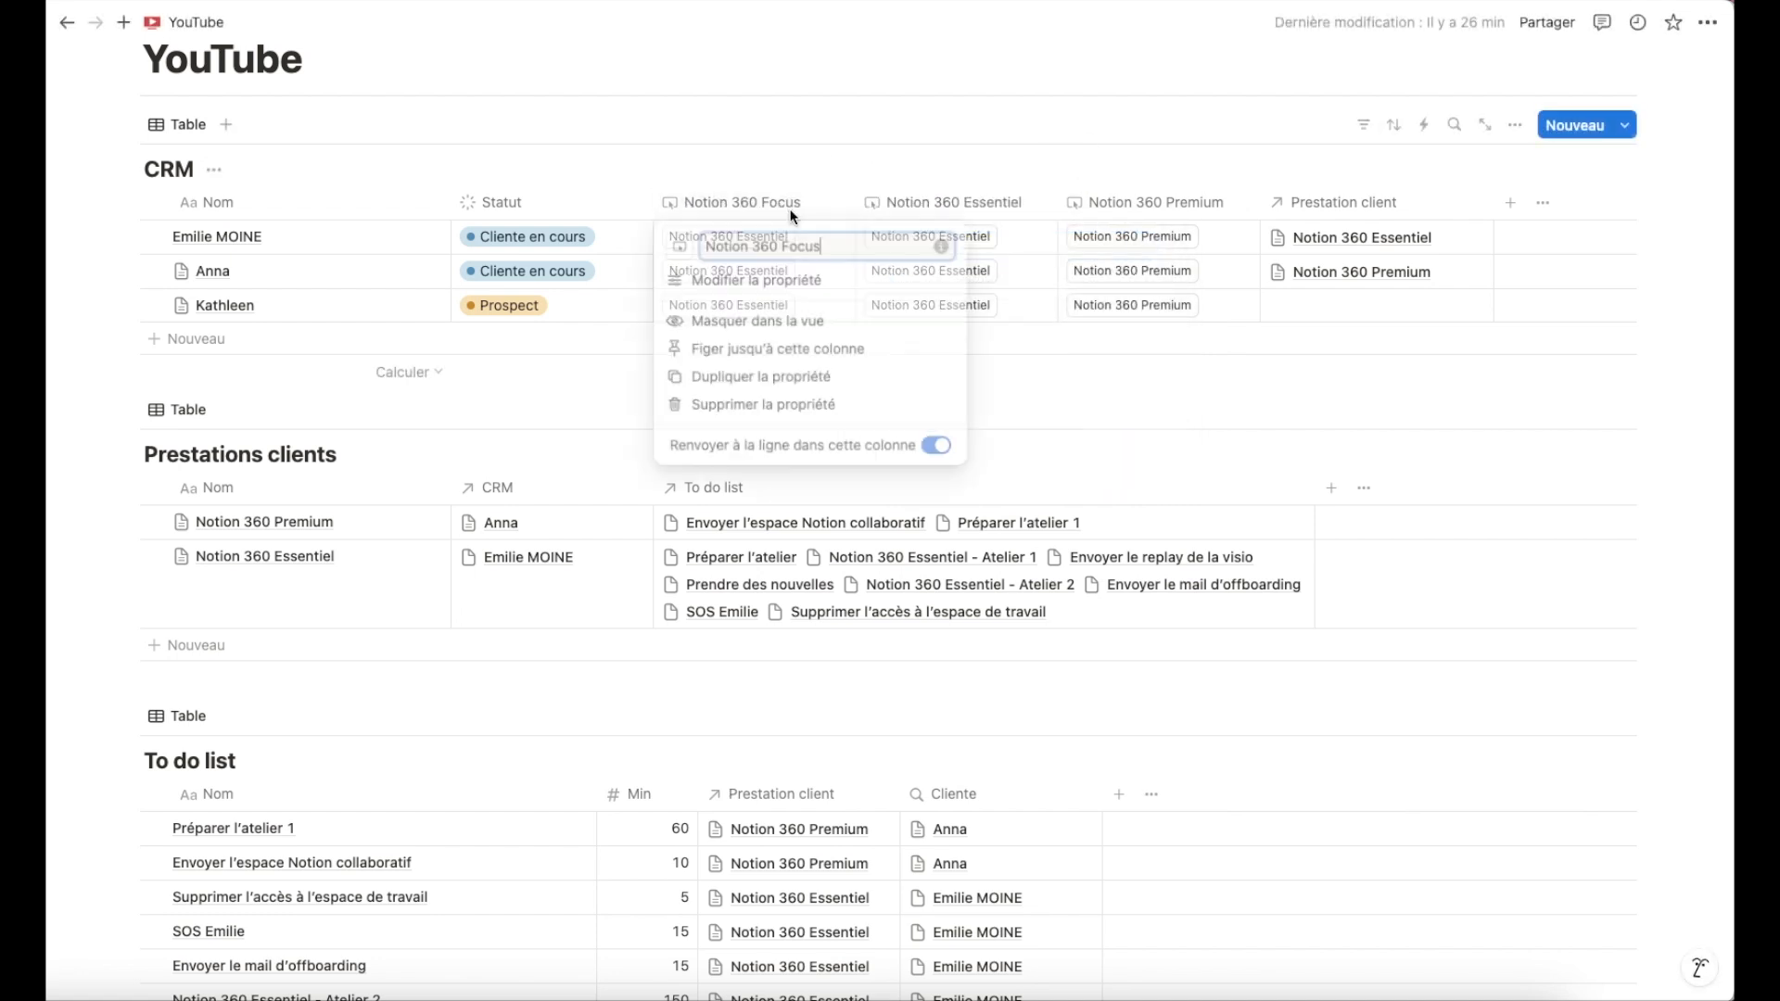
left_click(777, 285)
left_click(1578, 251)
double_click(1550, 253)
type("Focus")
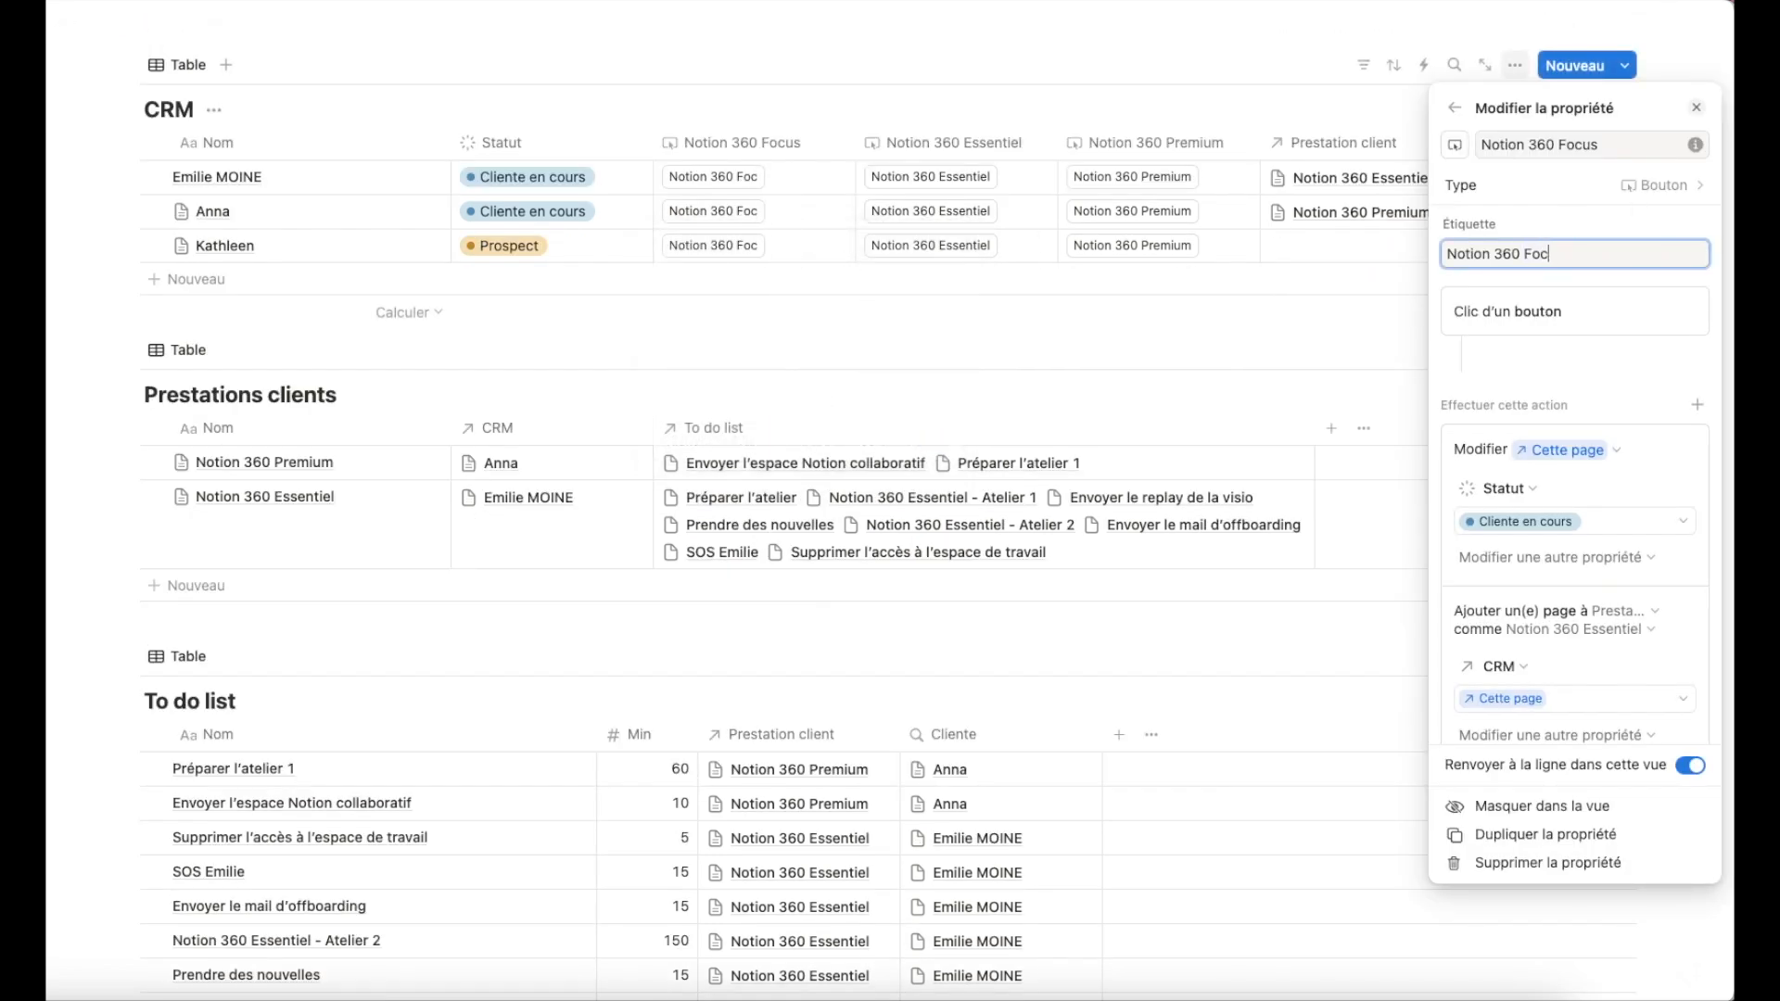
Change the service page added to Prestations clients to Notion 360 Focus.
scroll(1571, 349, "down", 3)
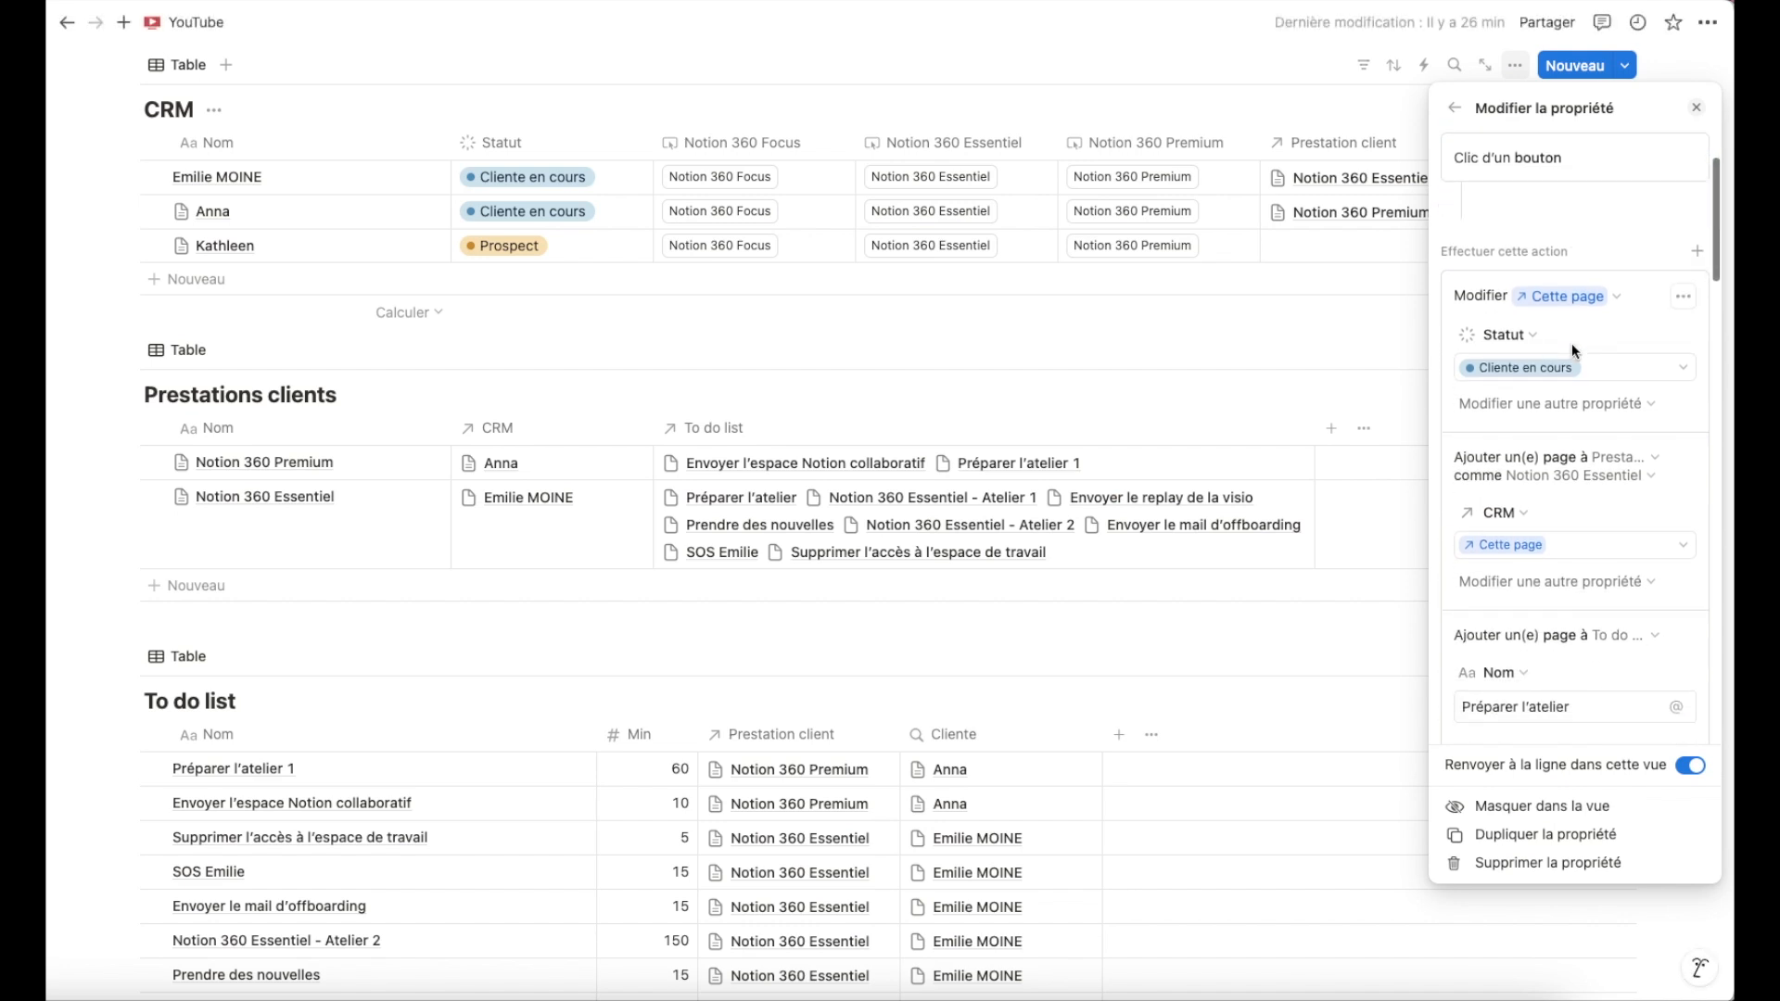
scroll(1571, 343, "down", 1)
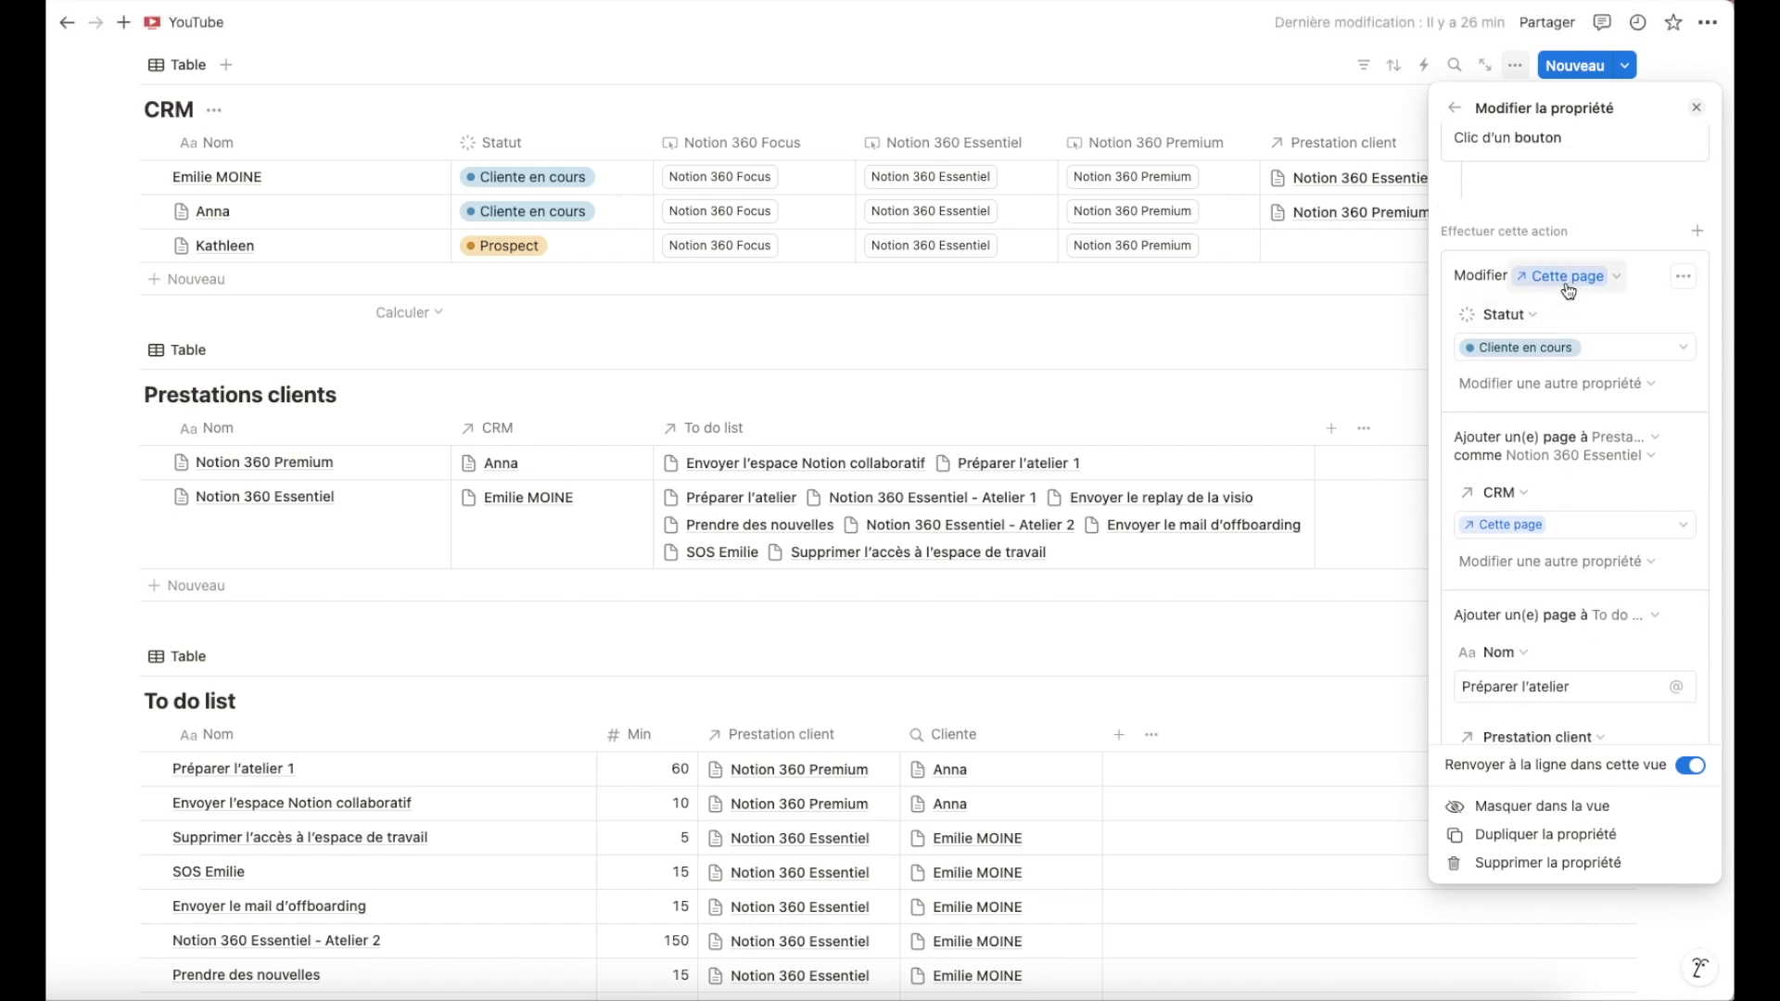
scroll(1540, 360, "down", 1)
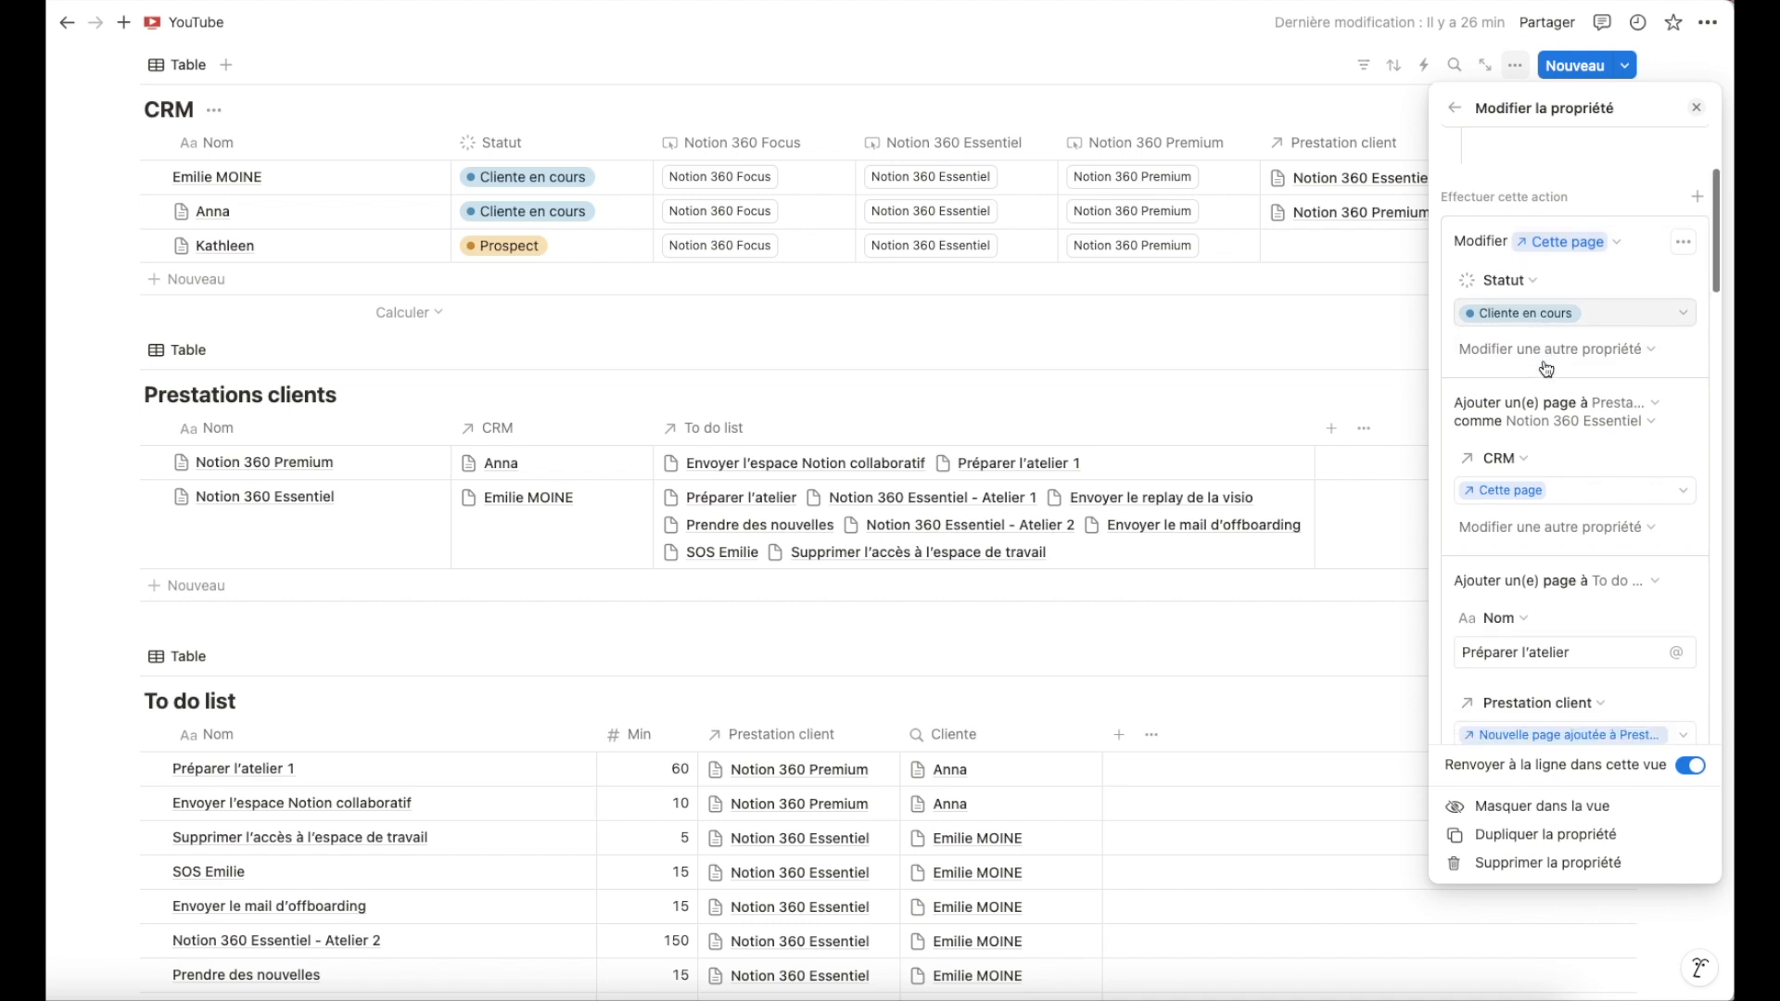
left_click(1586, 421)
left_click(1550, 483)
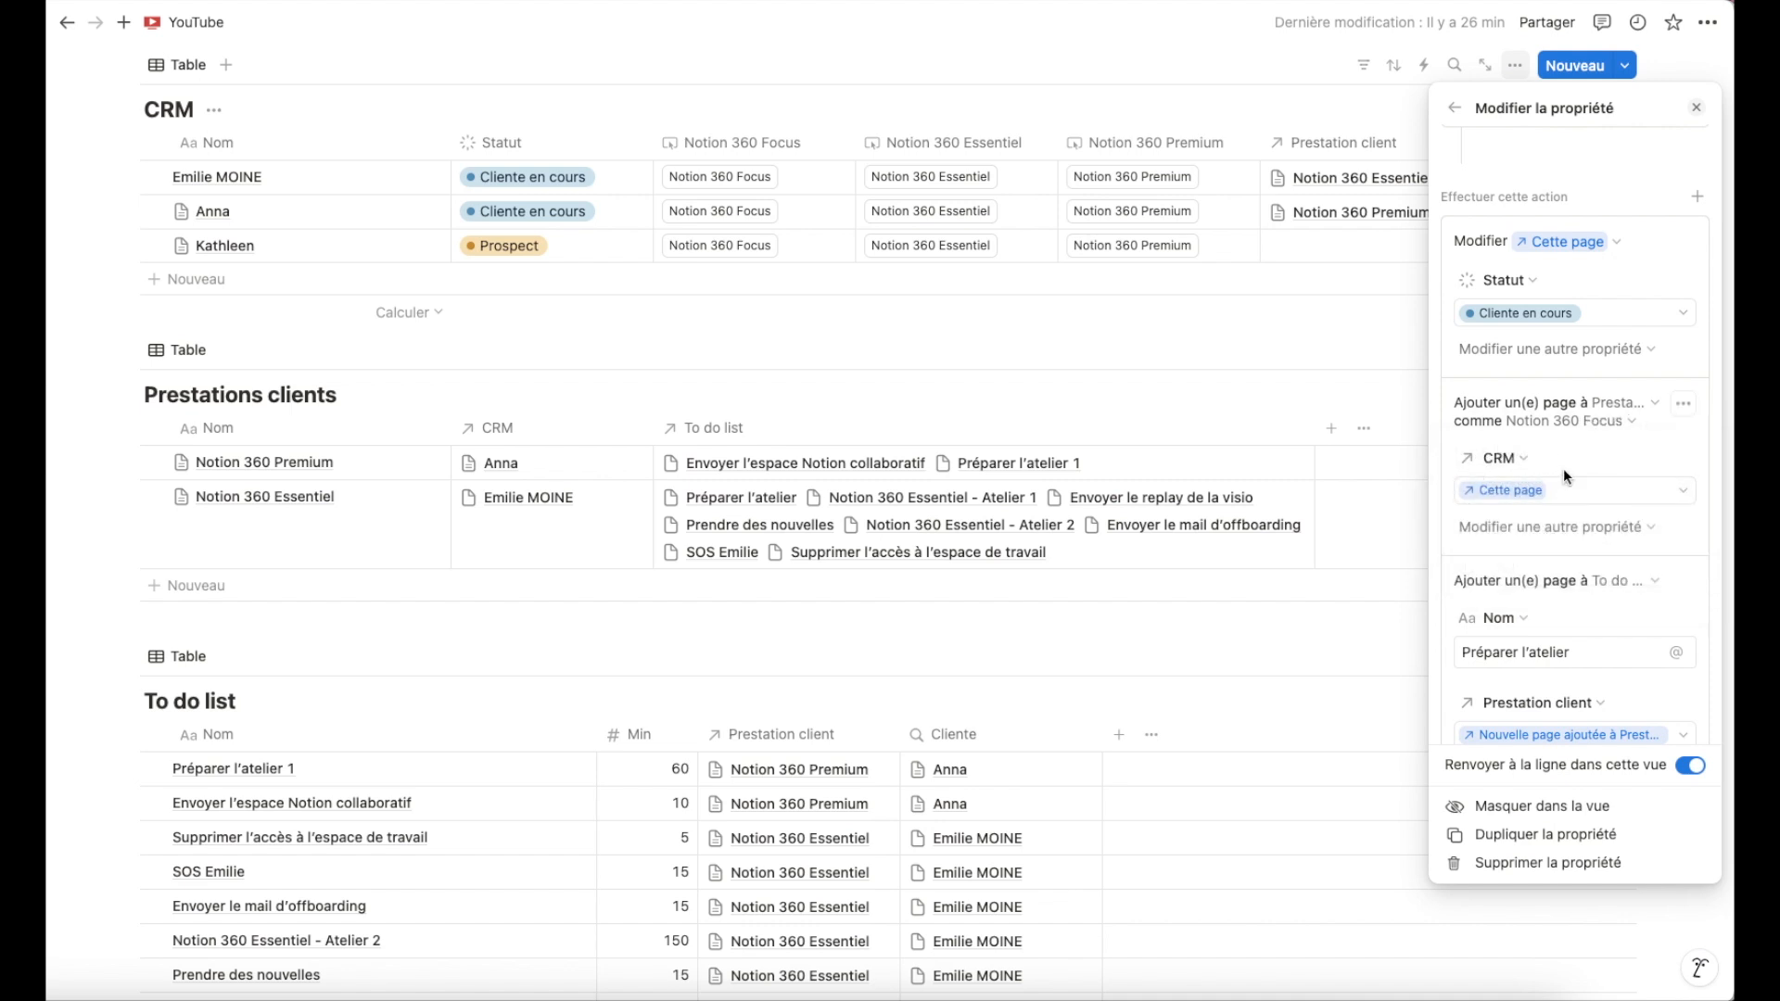
Rename the workshop to-do step to Notion 360 Focus - Atelier.
scroll(1566, 471, "down", 4)
scroll(1571, 477, "down", 2)
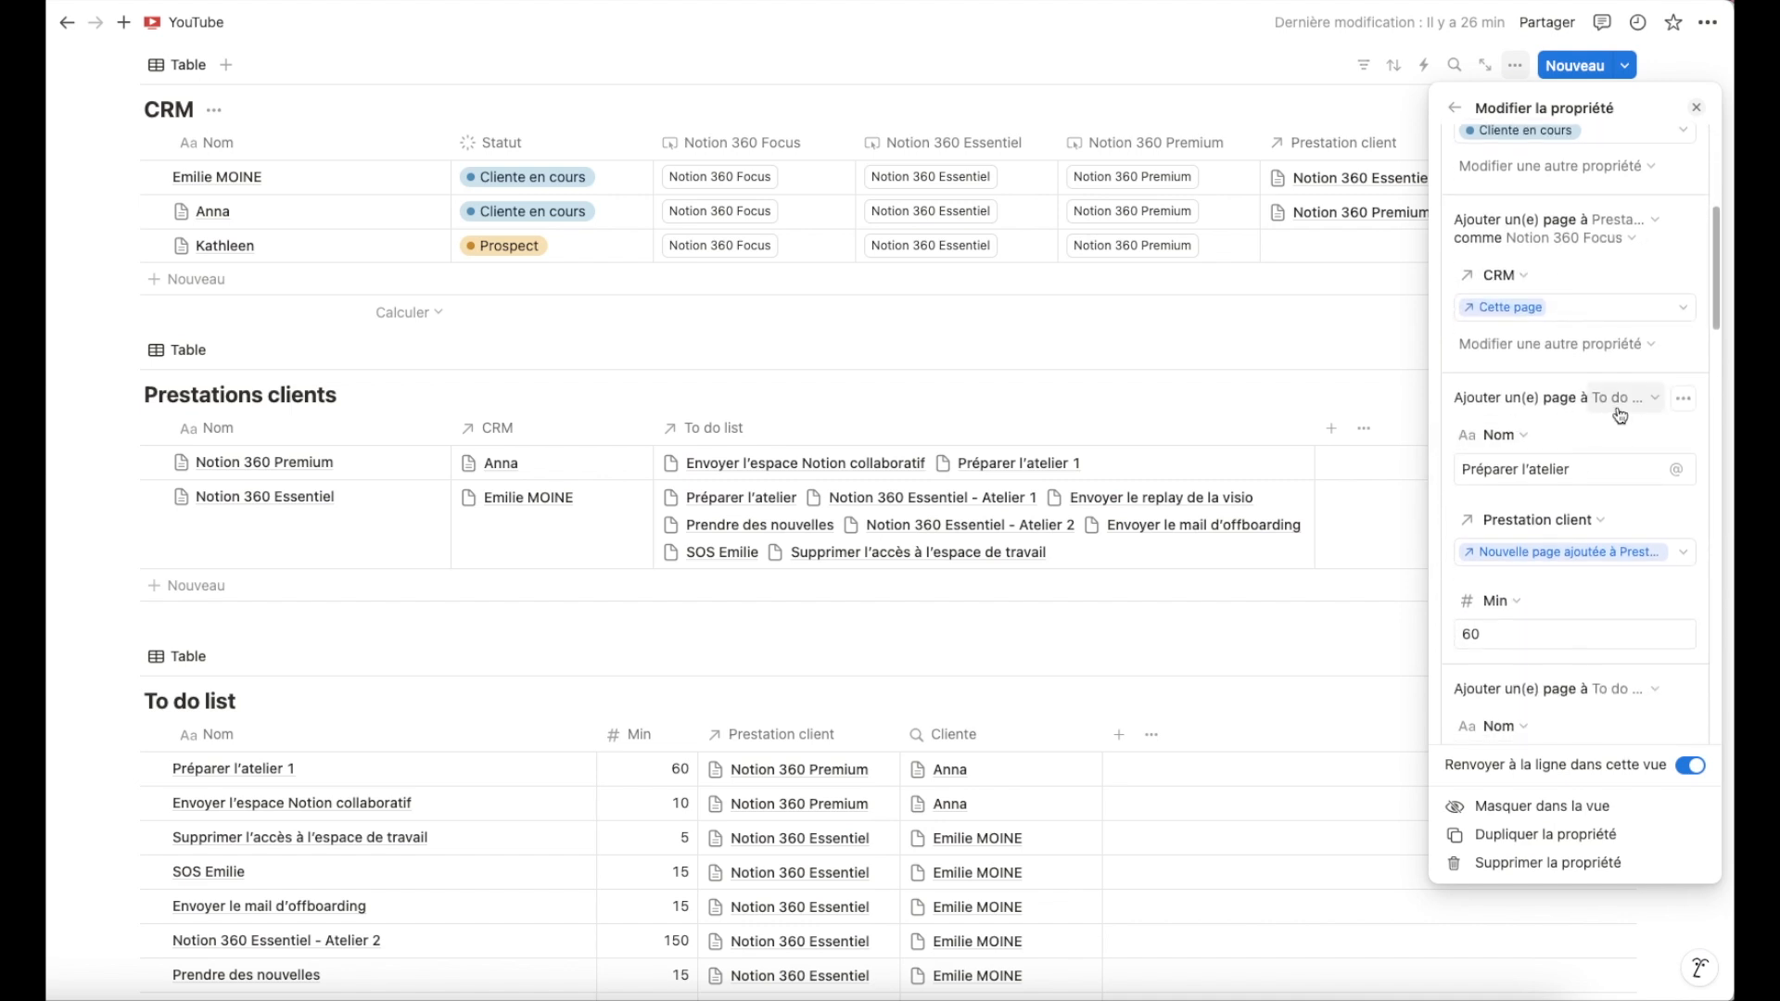
scroll(1618, 411, "down", 2)
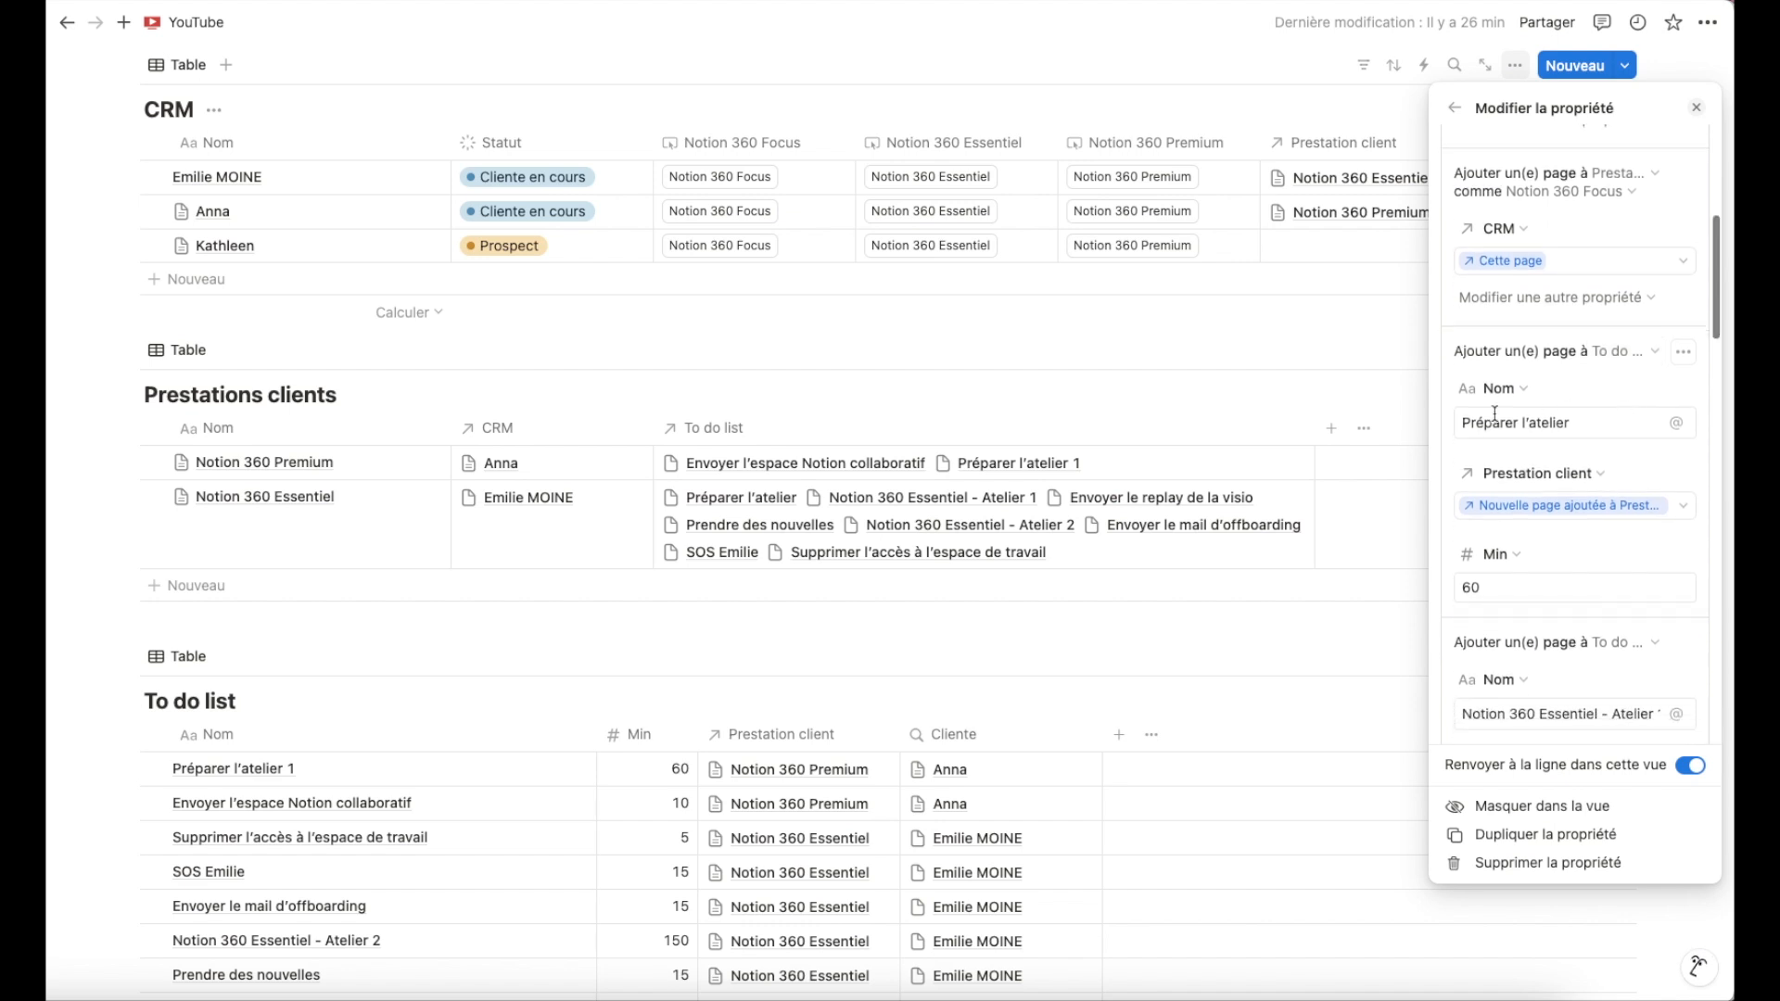
scroll(1584, 414, "down", 3)
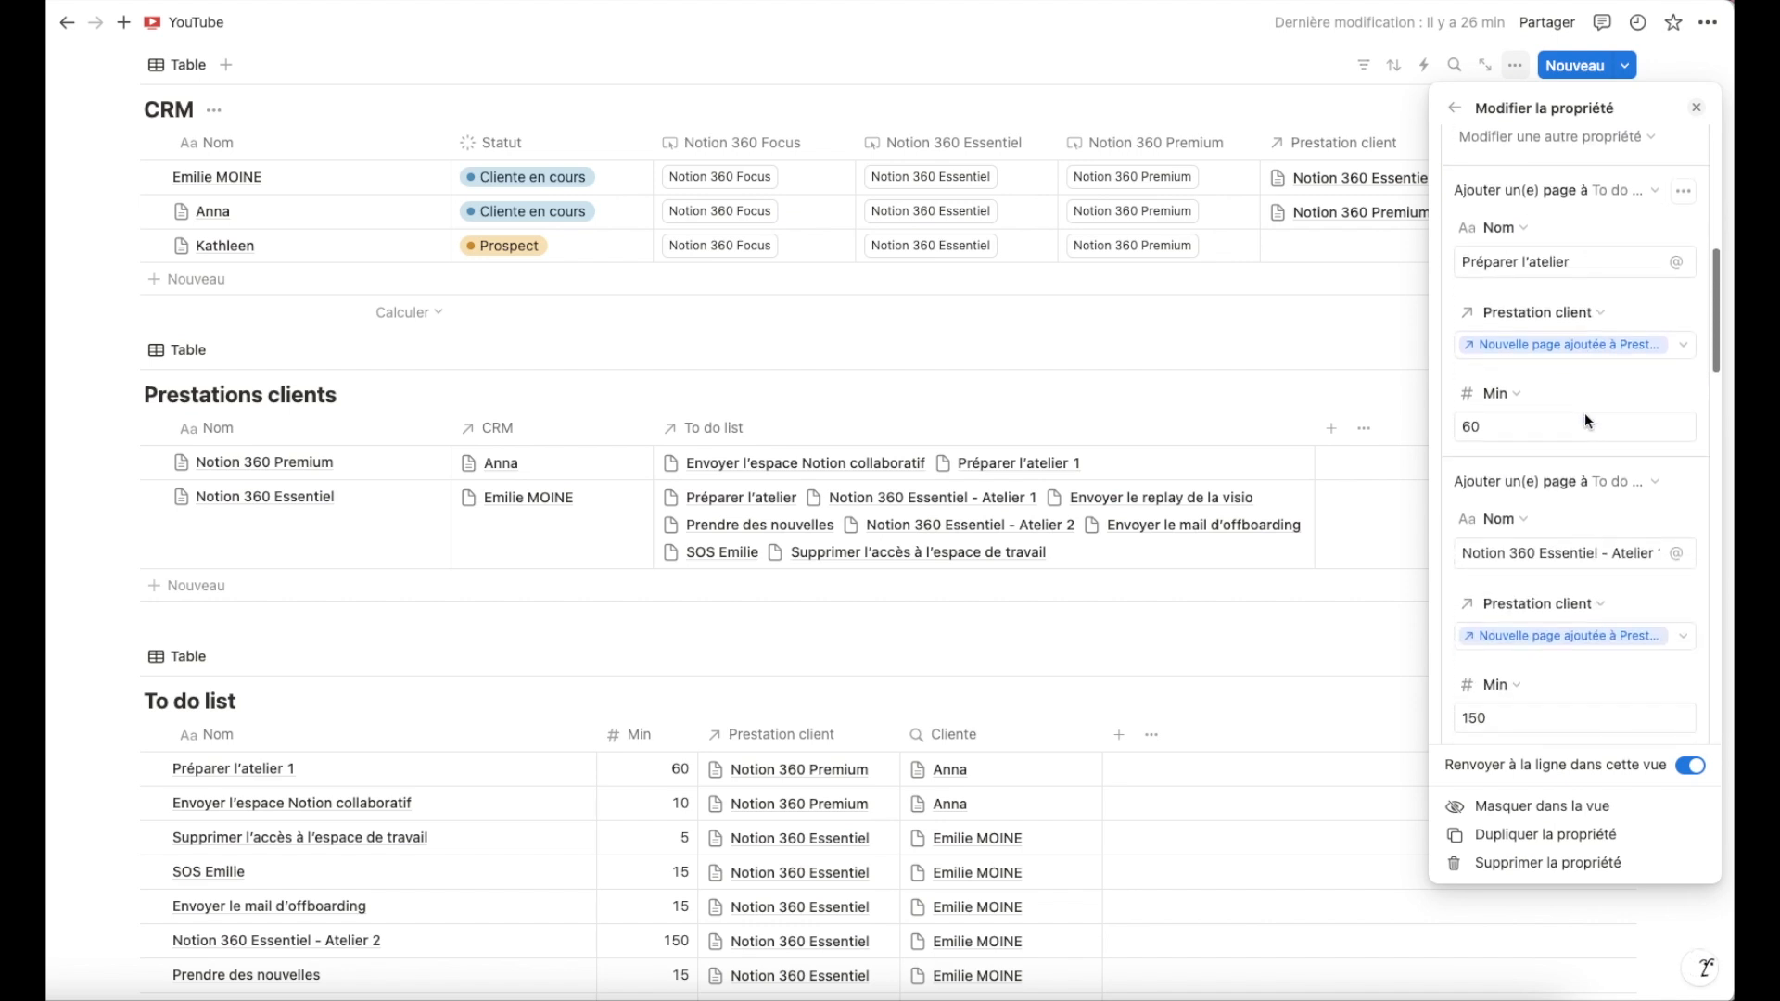
triple_click(1562, 503)
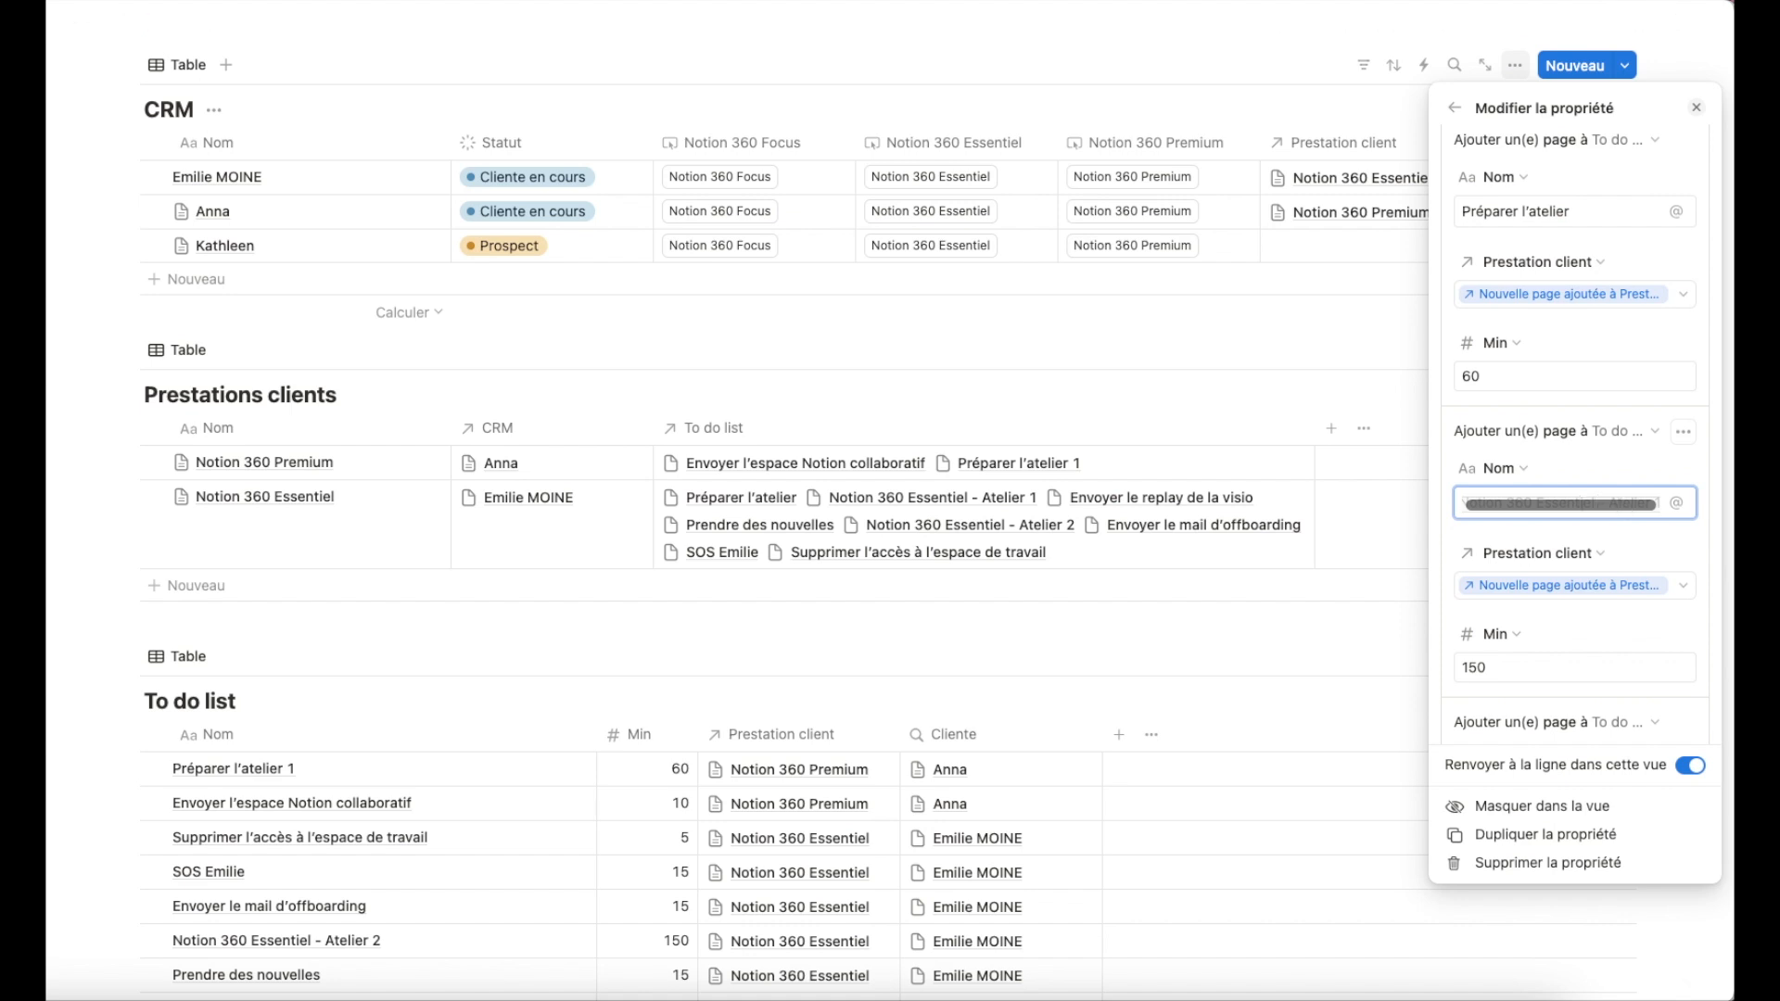
left_click(1602, 502)
key("BackSpace")
key("BackSpace")
key("BackSpace")
key("BackSpace")
key("BackSpace")
key("BackSpace")
key("BackSpace")
key("BackSpace")
key("BackSpace")
key("BackSpace")
type("Focus")
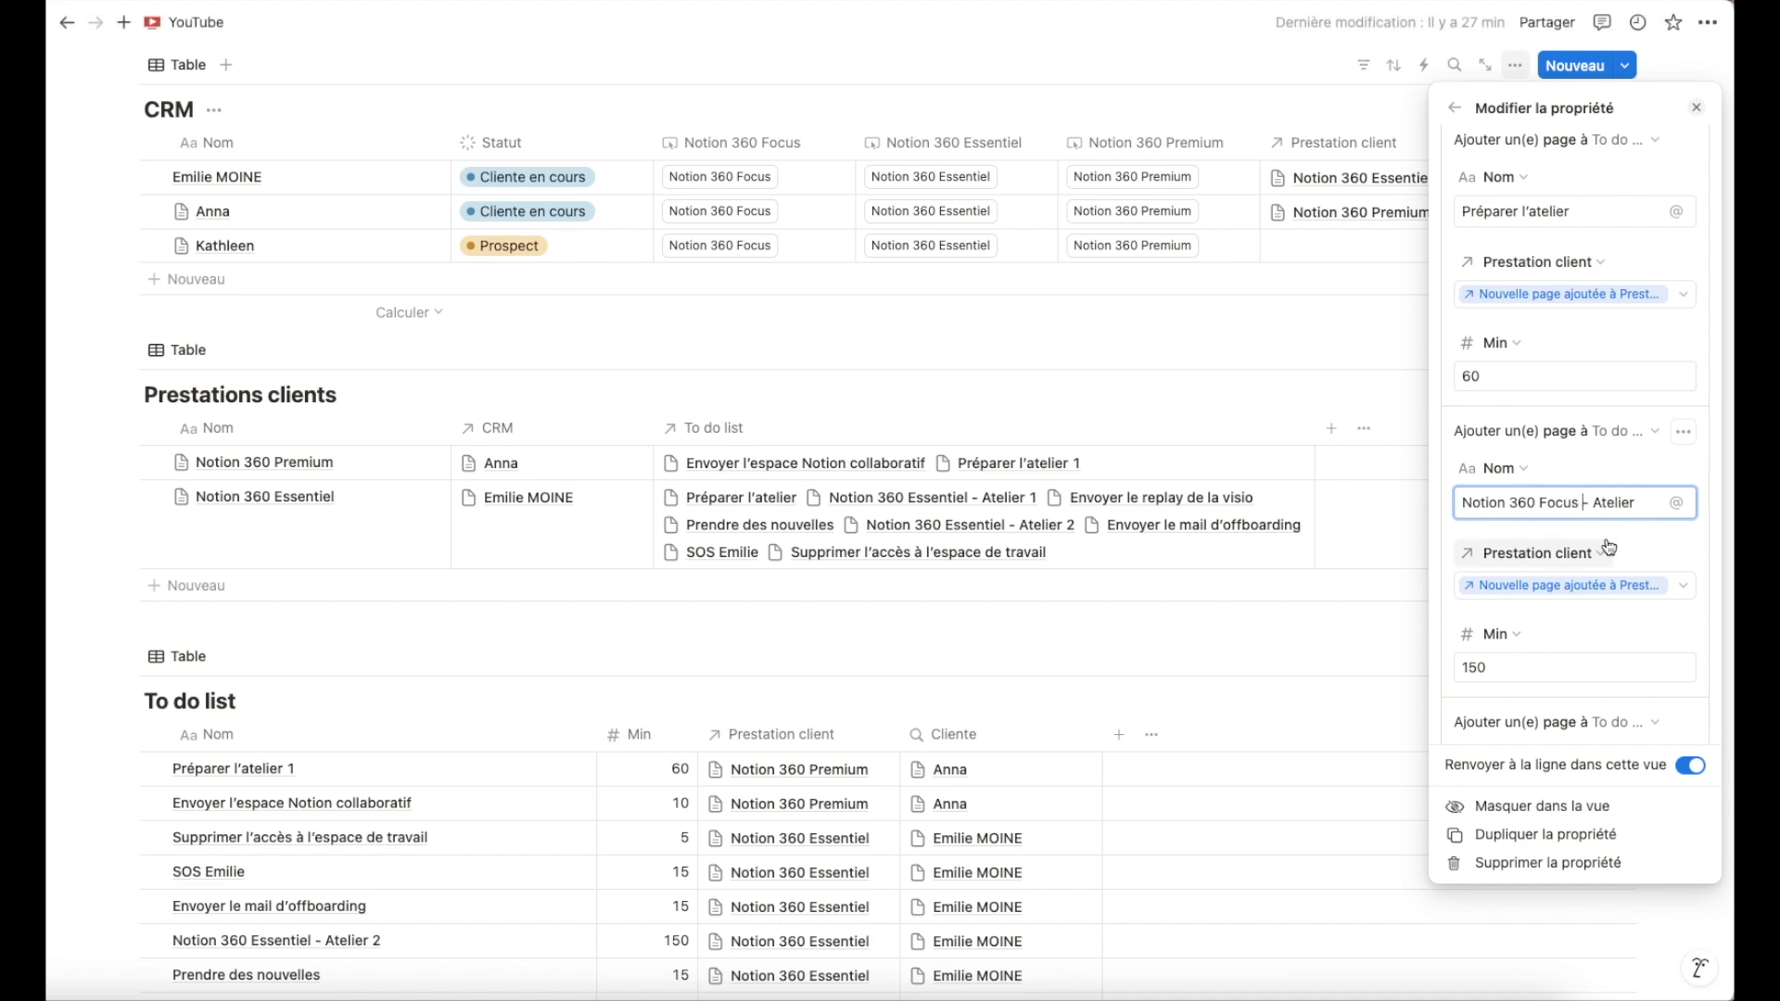
Delete the Notion 360 Essentiel - Atelier 2 step from the Notion 360 Focus button's actions.
left_click(1527, 668)
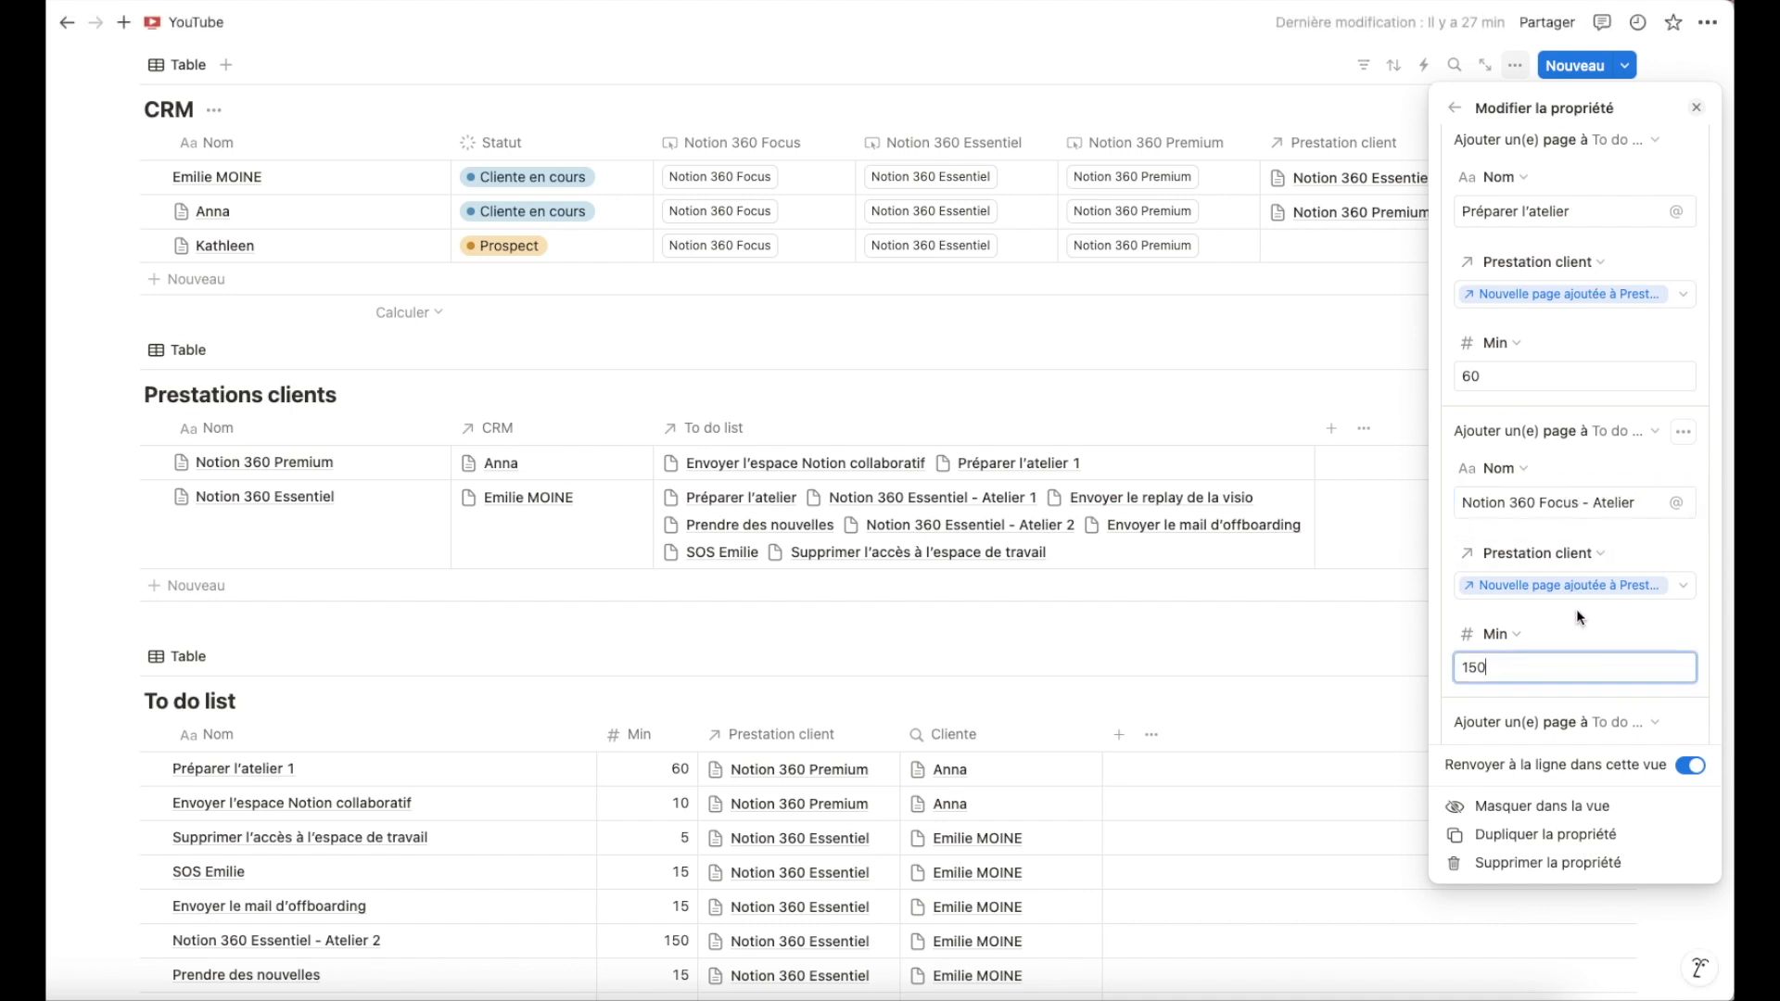
scroll(1546, 631, "down", 5)
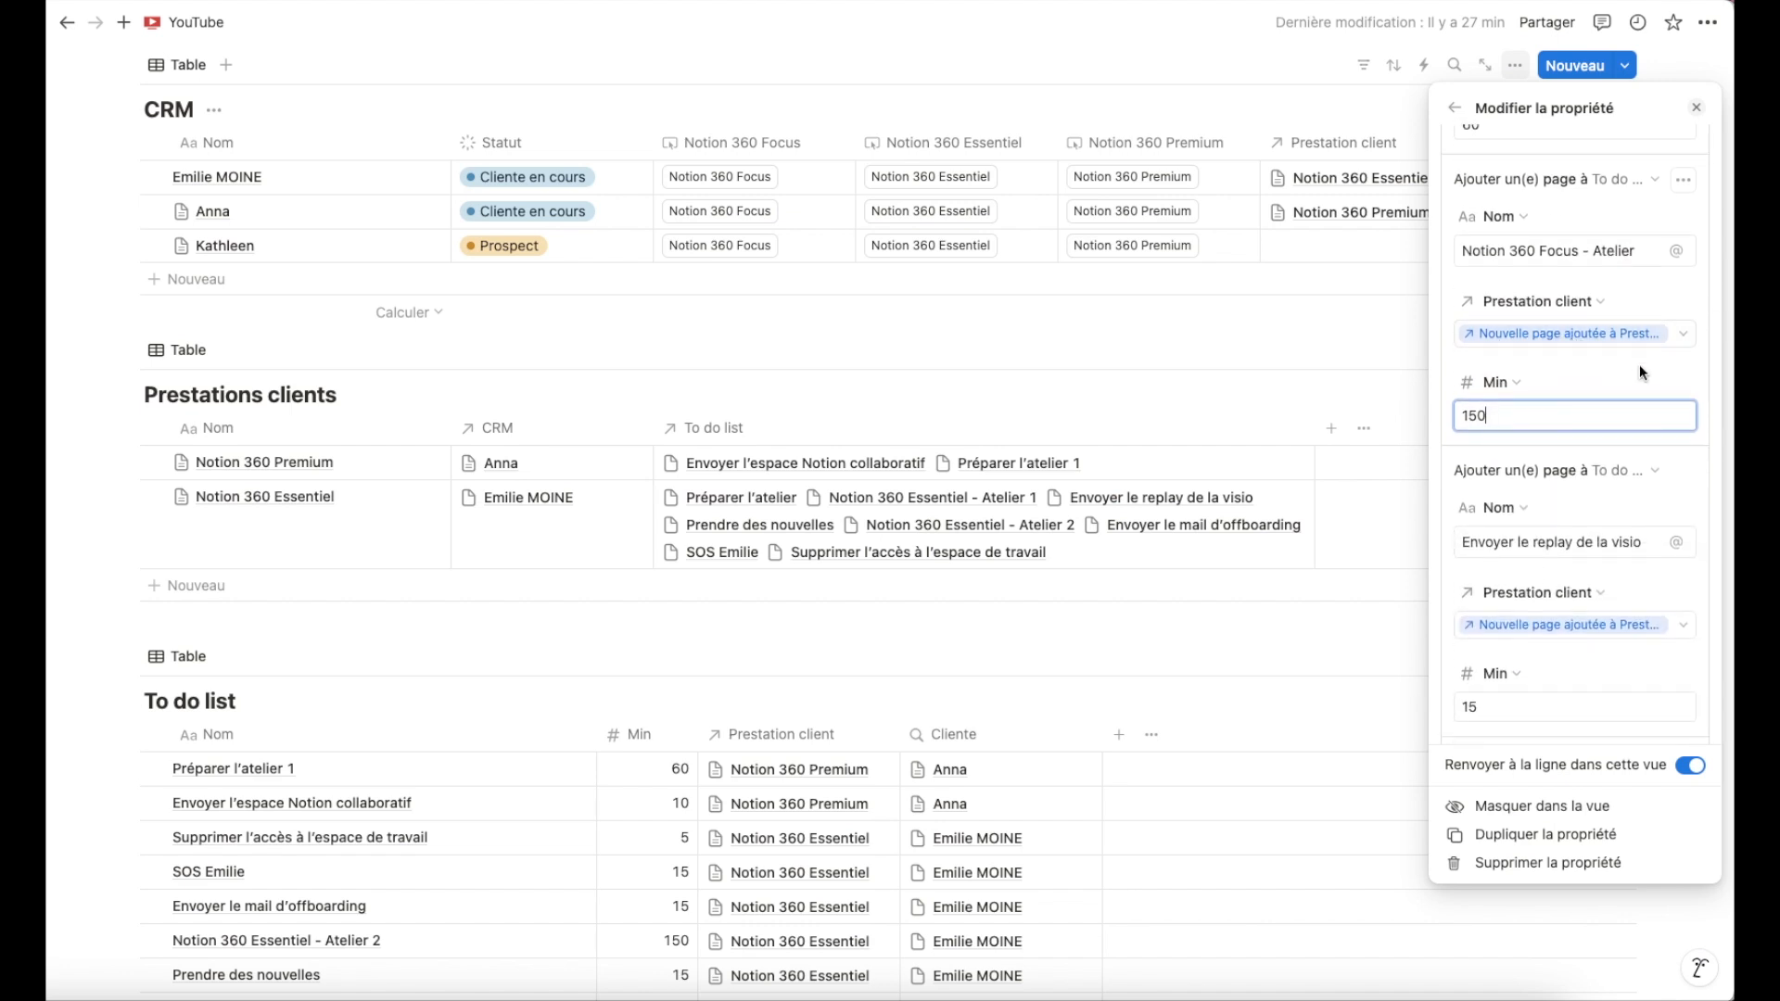
scroll(1640, 368, "down", 2)
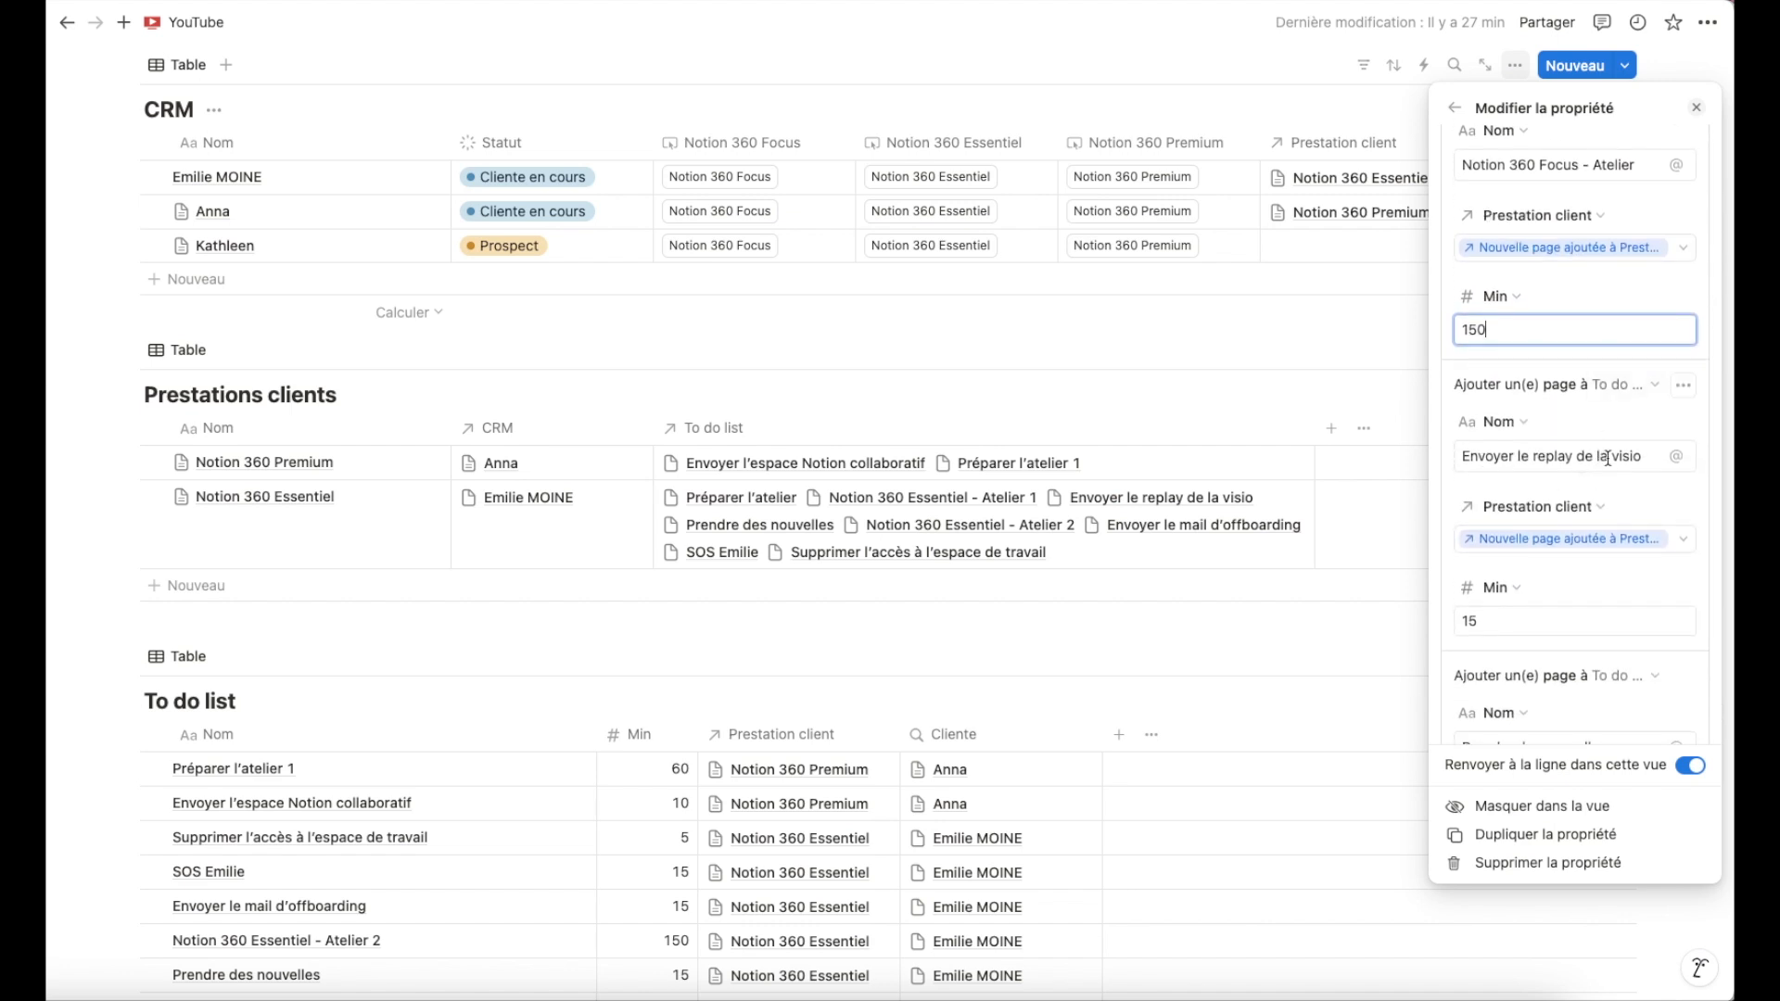
scroll(1611, 461, "down", 6)
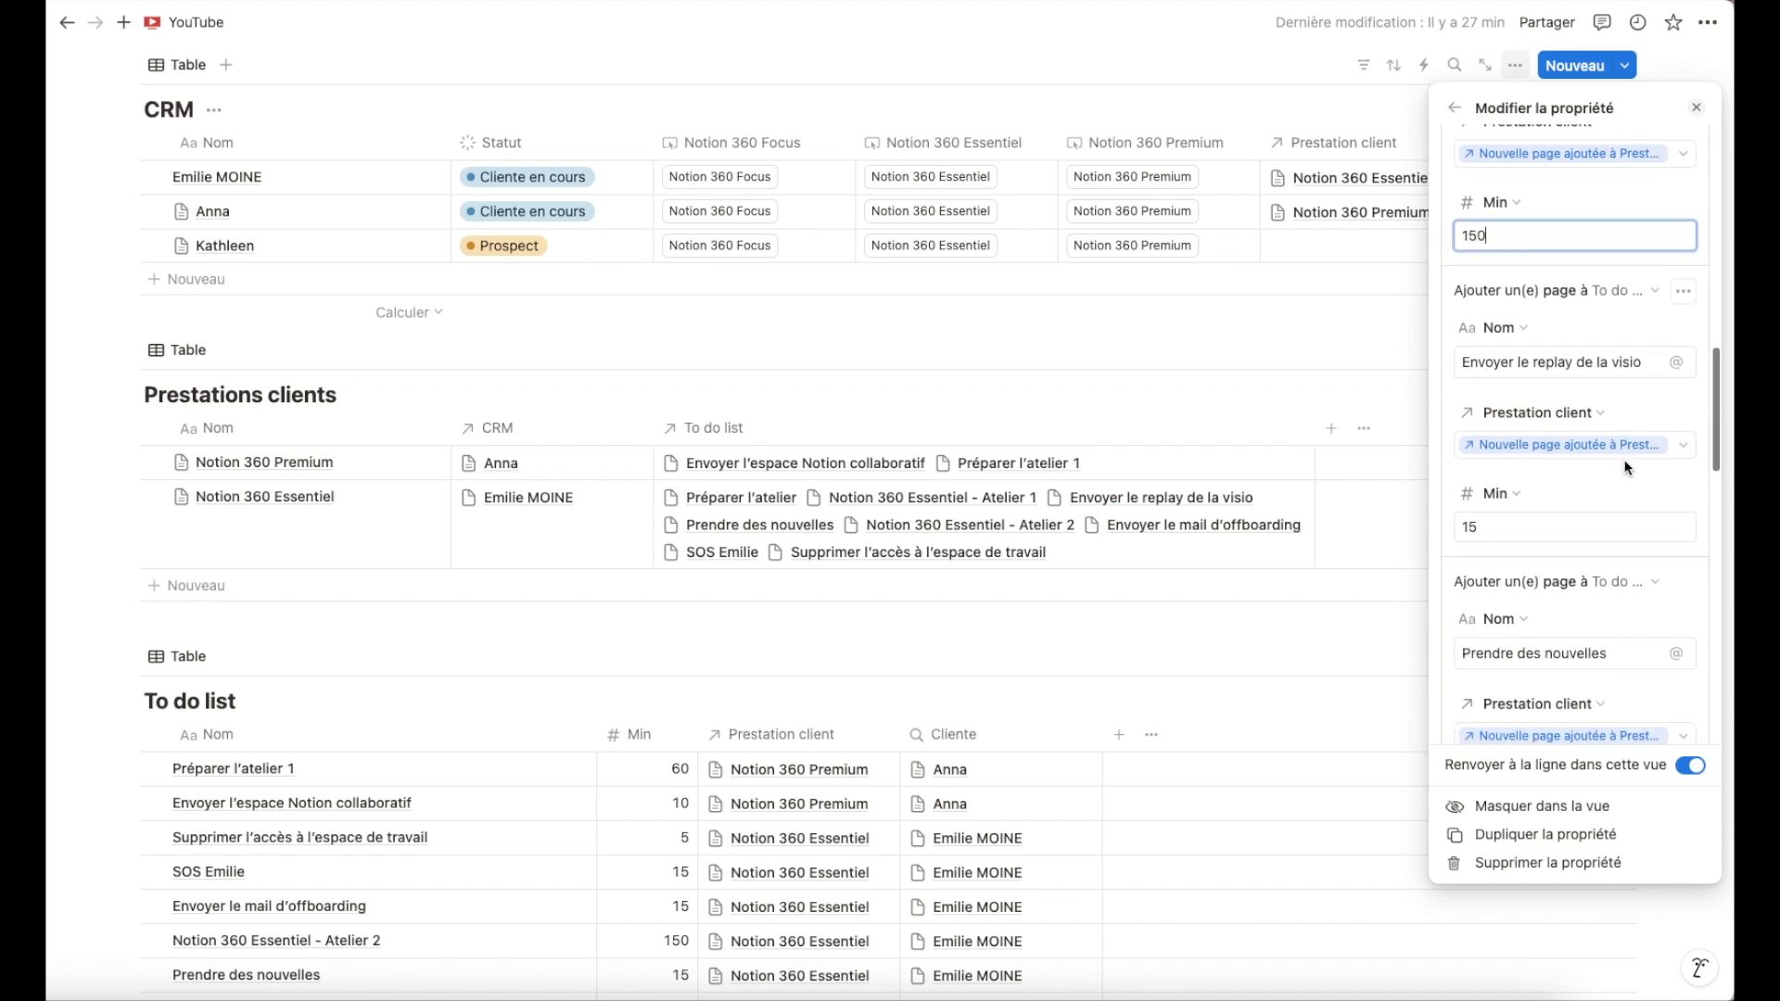
scroll(1624, 467, "down", 7)
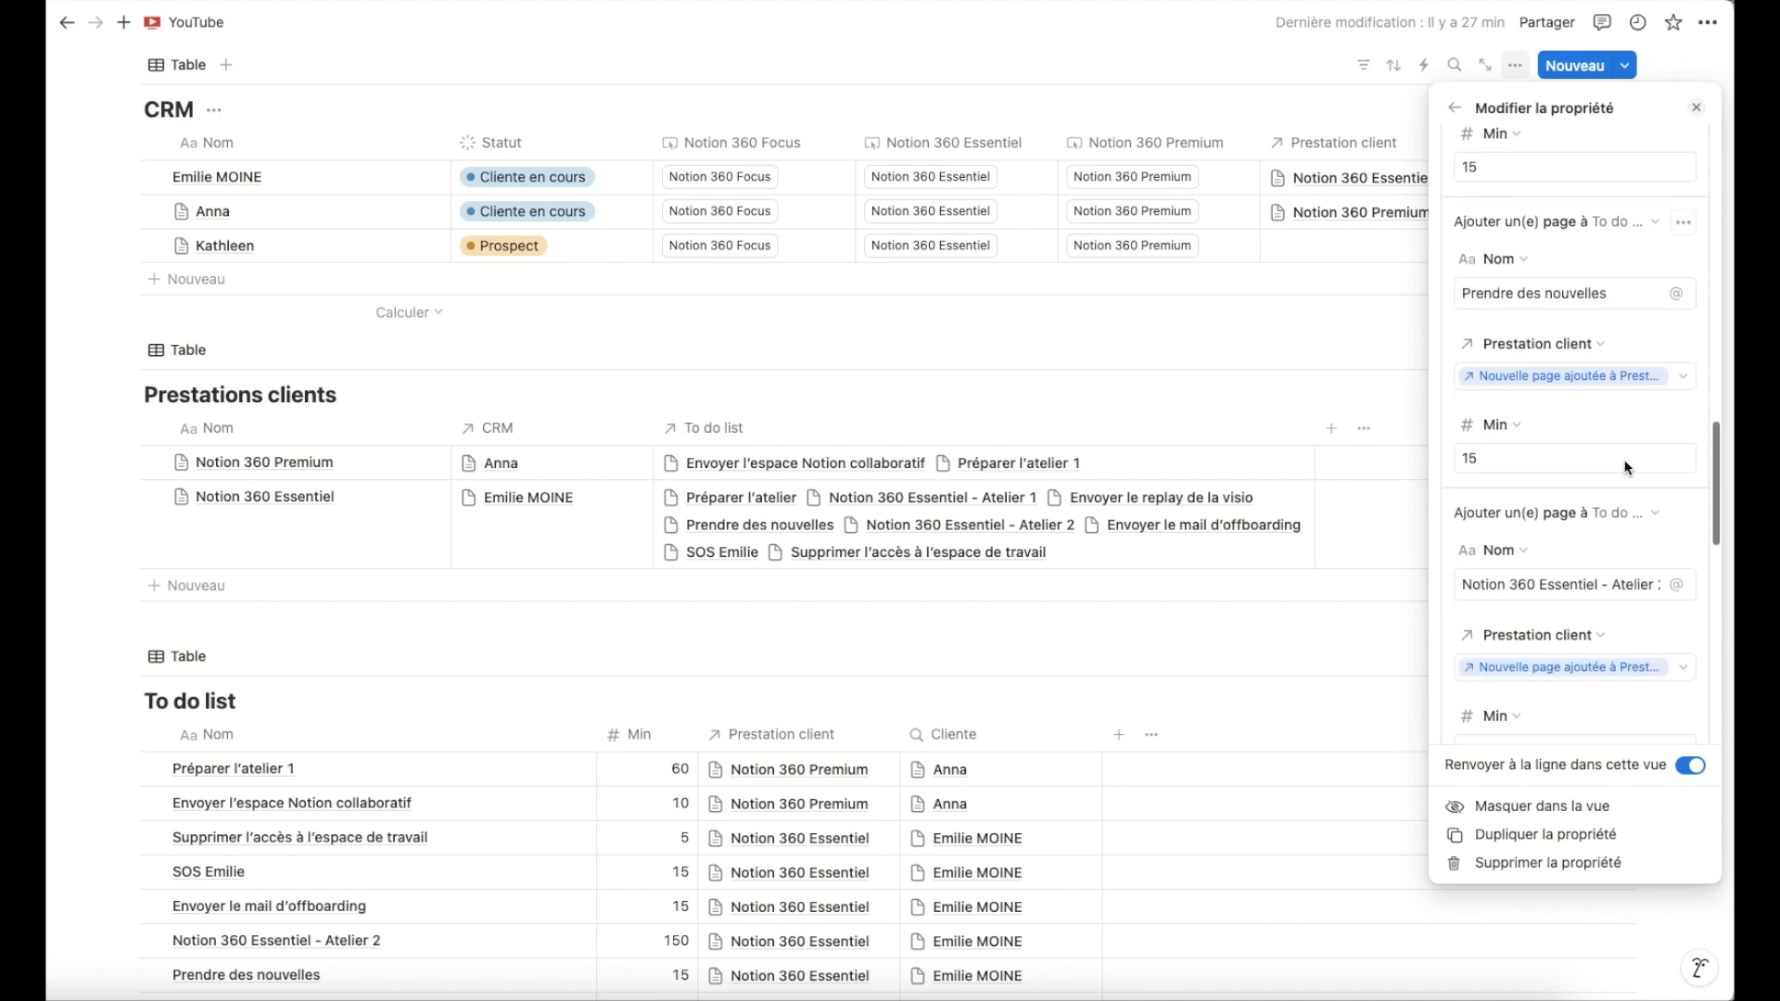
left_click(1684, 424)
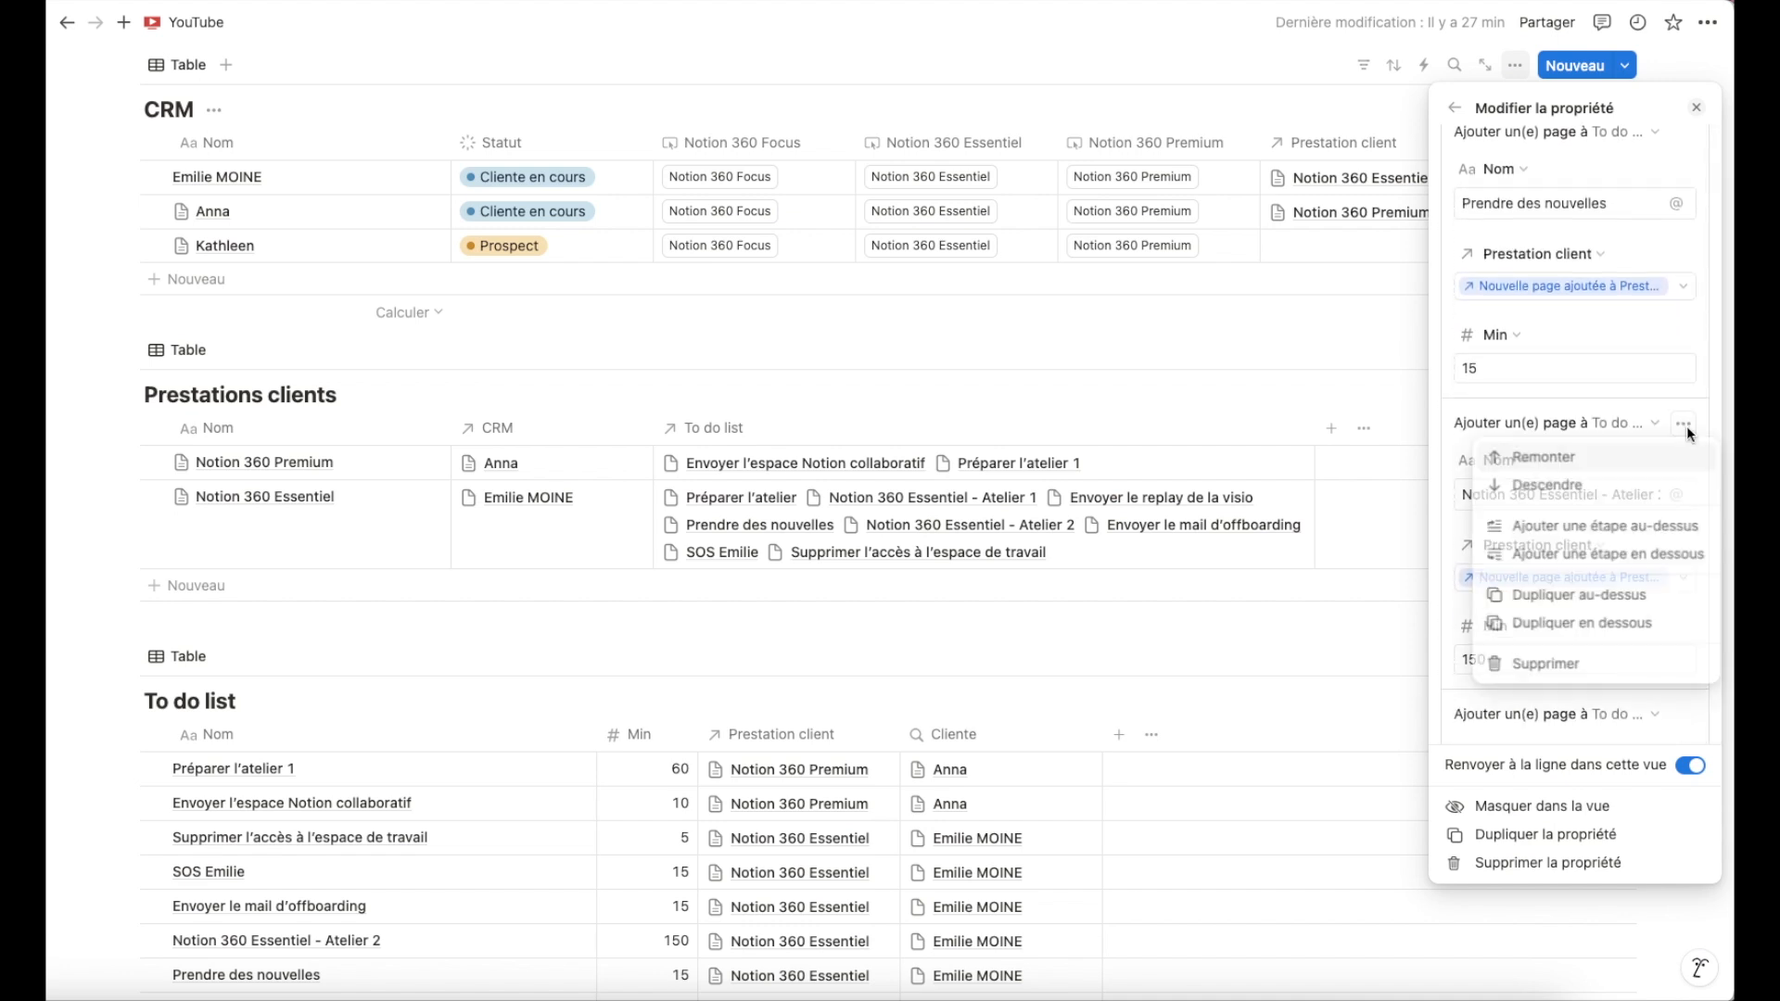
left_click(1544, 674)
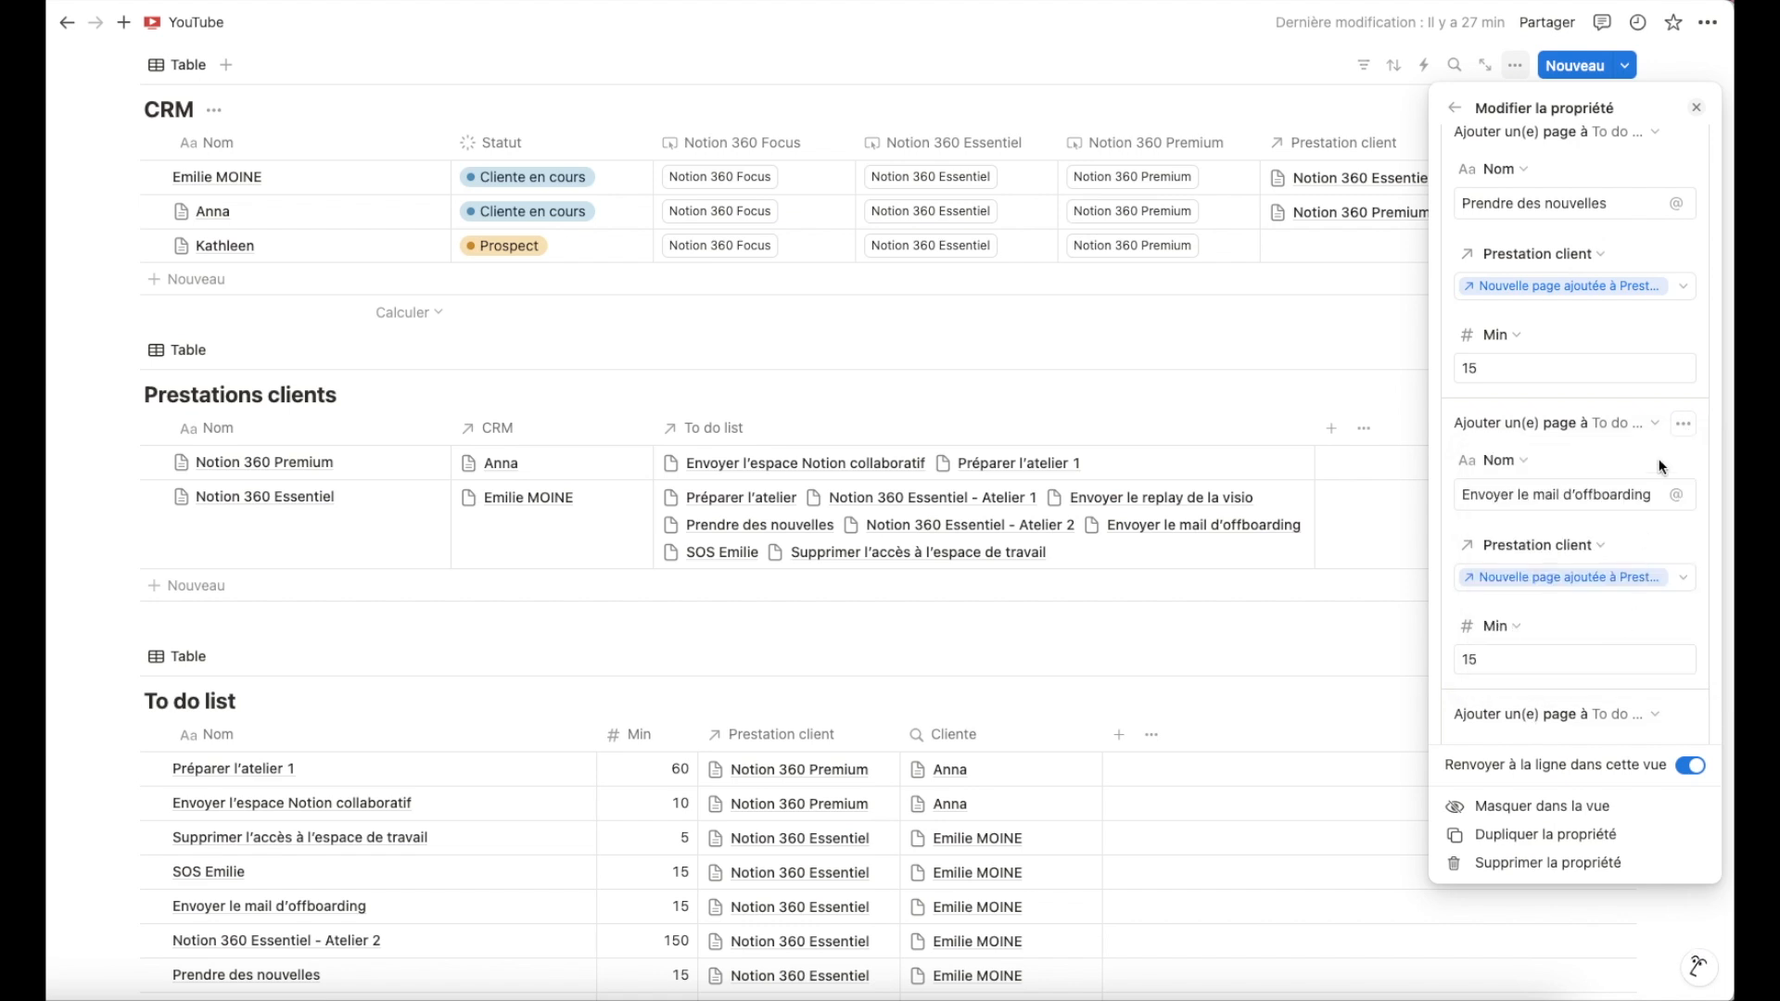
Delete the Envoyer le replay de la visio step from the Focus button's actions.
scroll(1680, 430, "up", 5)
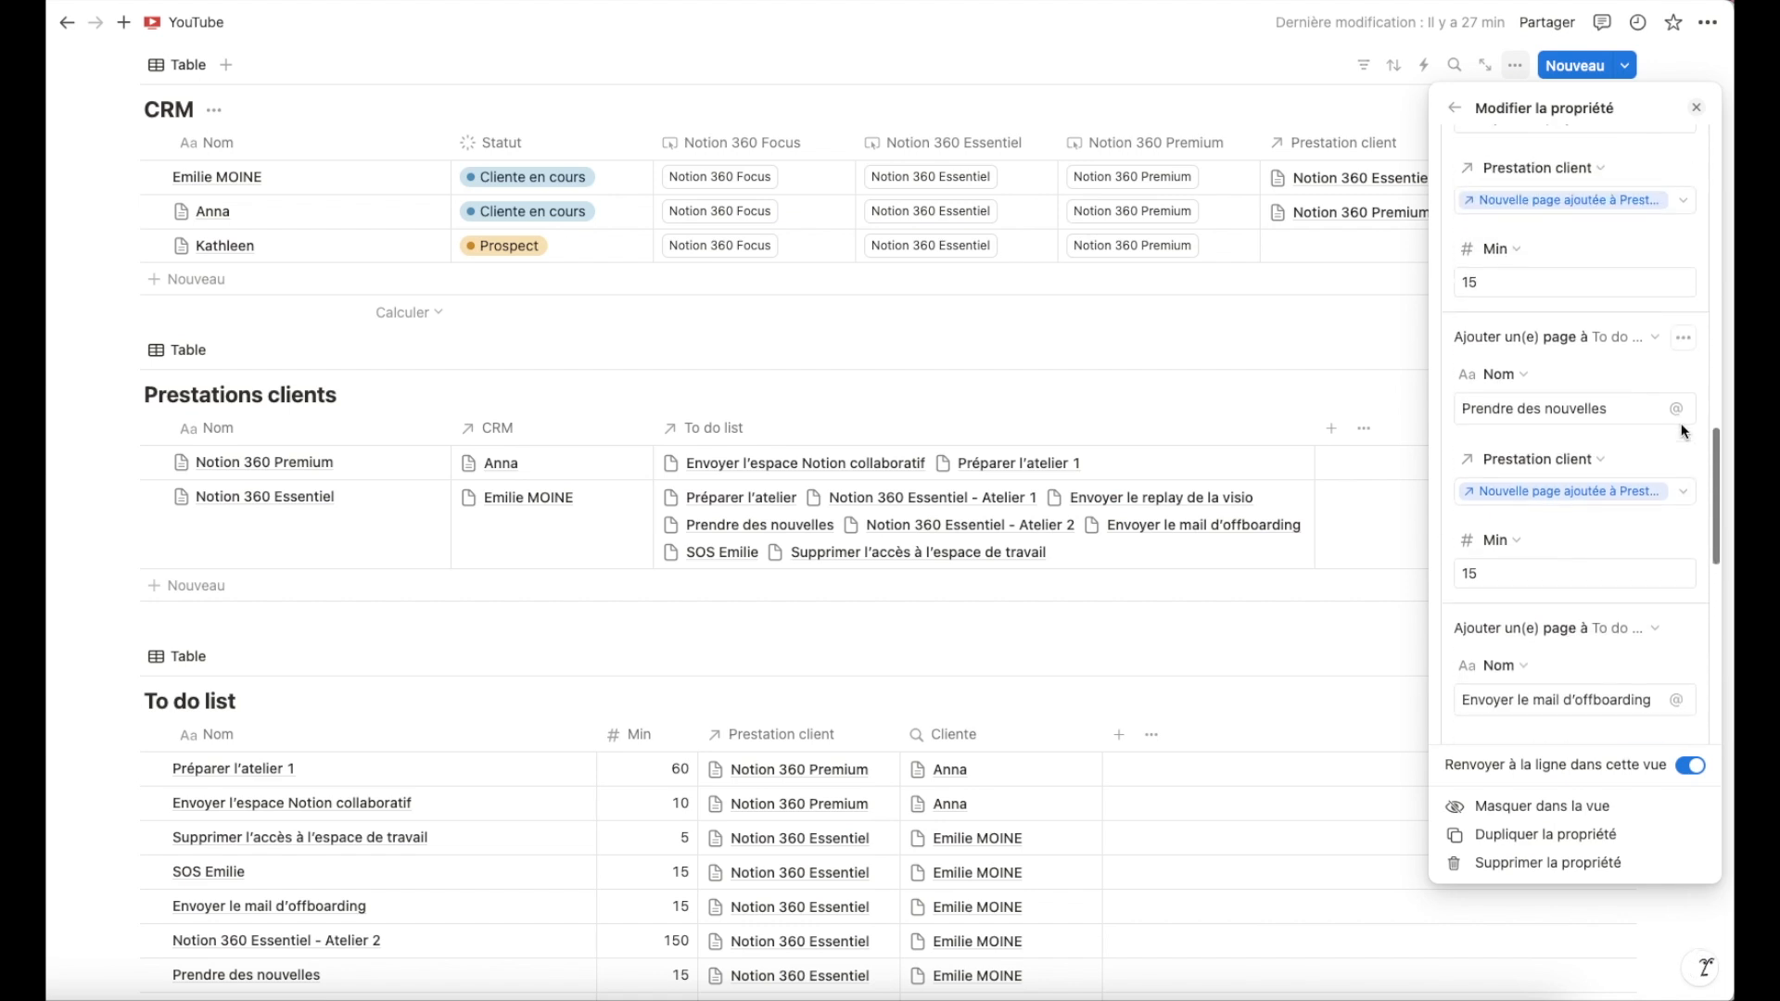
scroll(1674, 426, "up", 5)
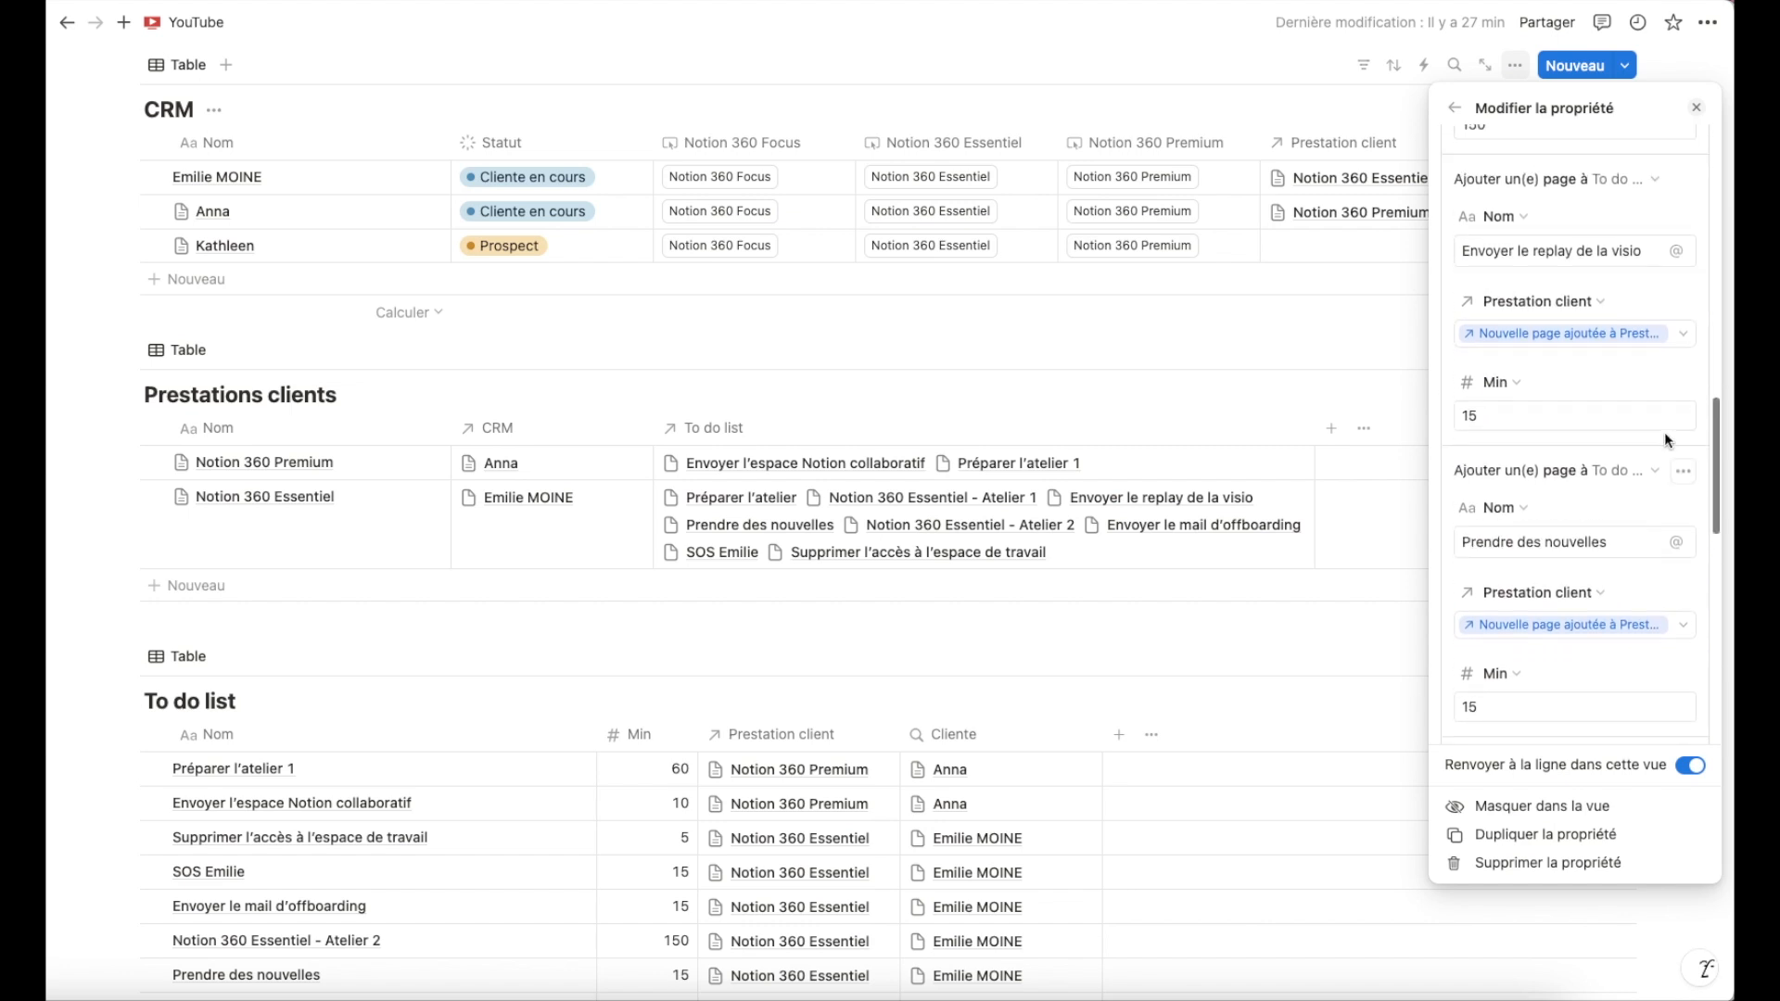
left_click(1684, 369)
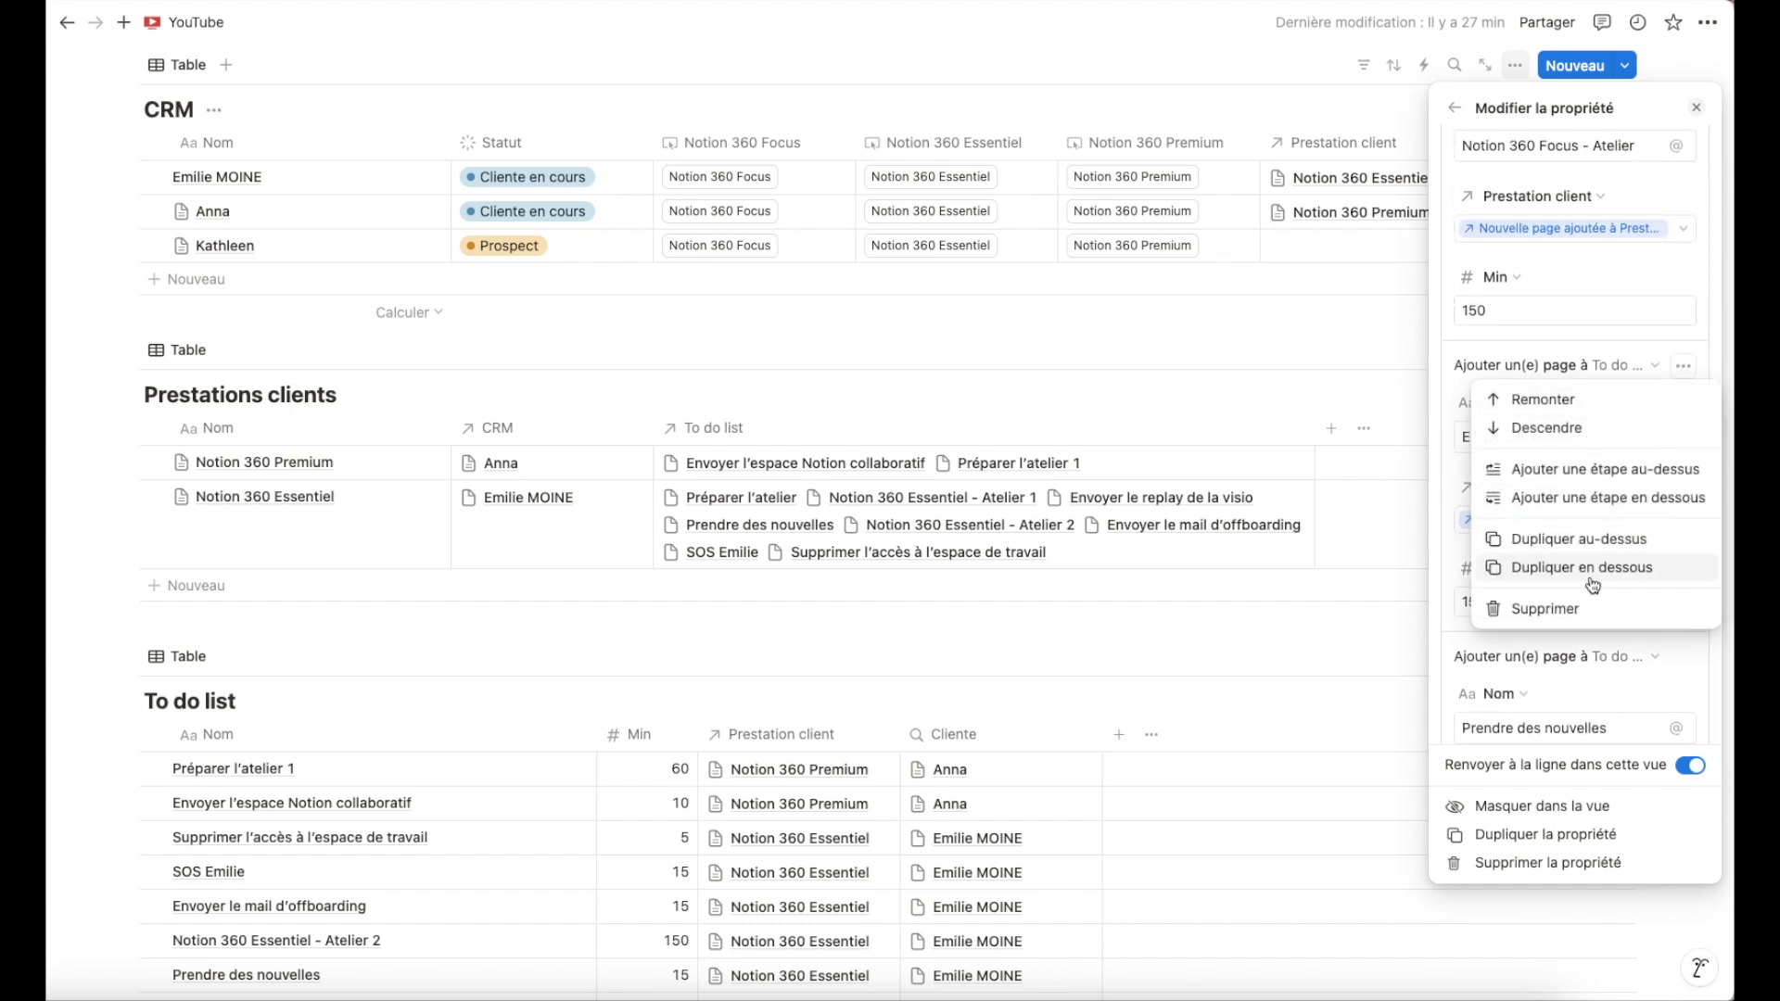
left_click(1565, 610)
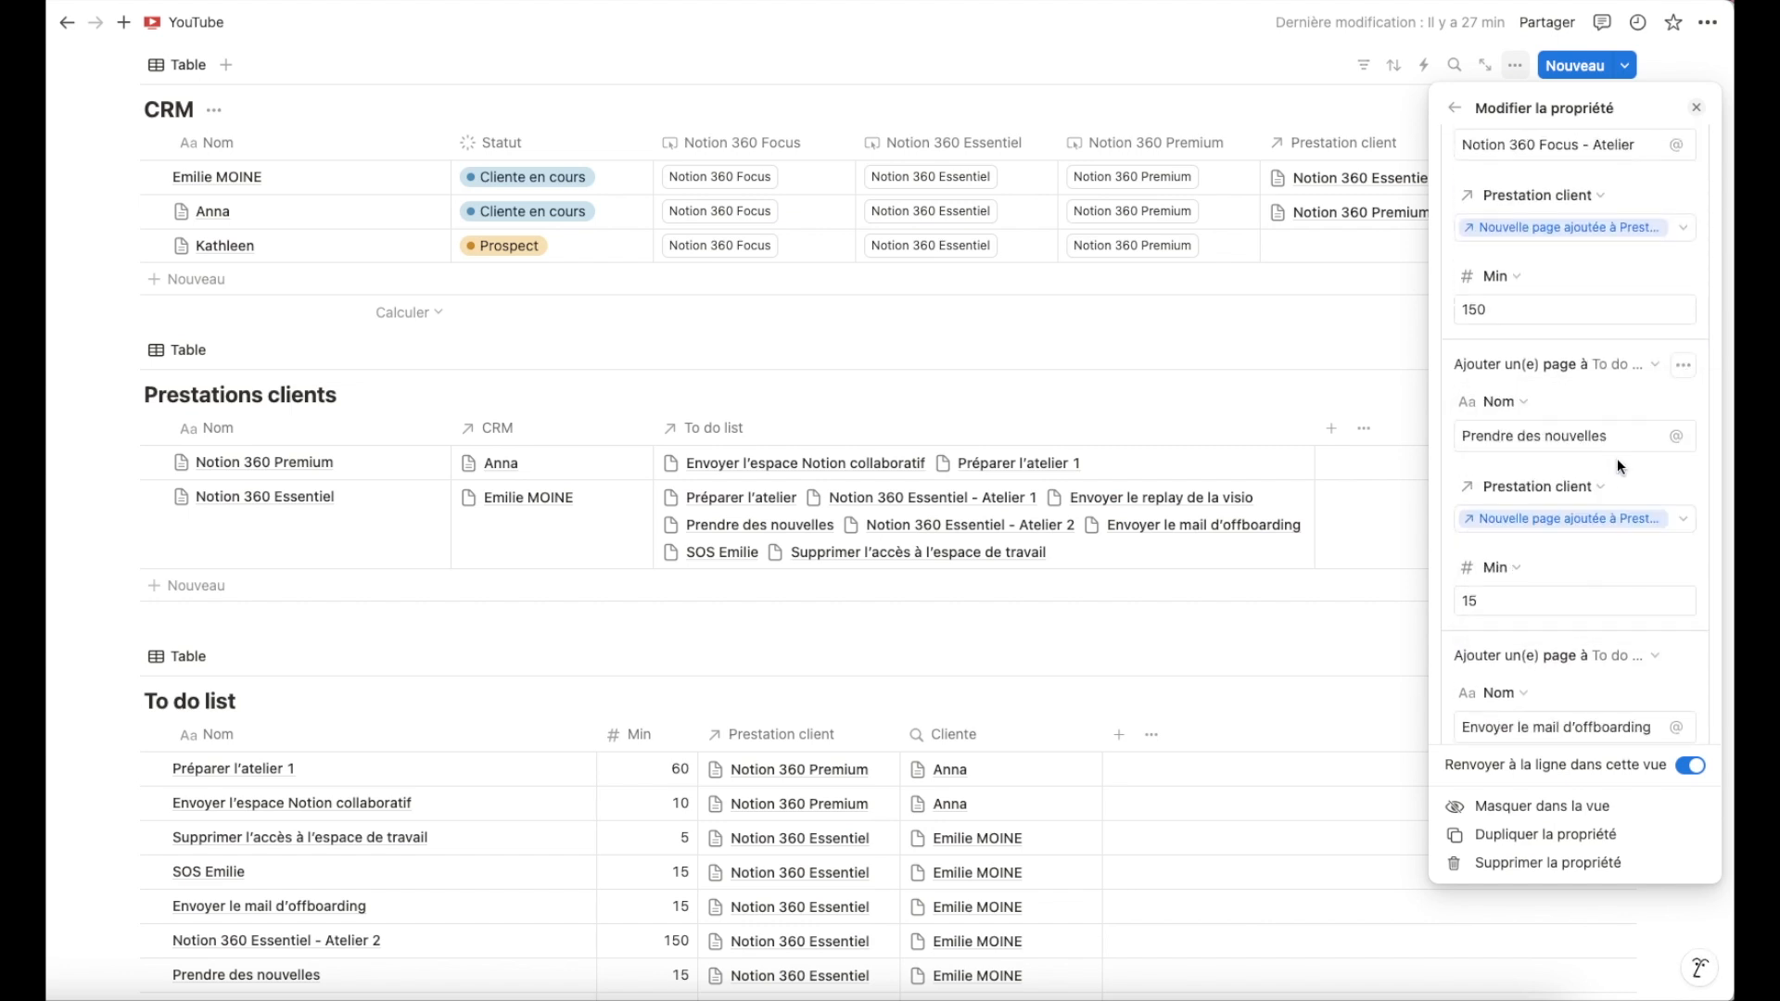
Delete the SOS Emilie step from the Focus button's actions.
scroll(1617, 458, "down", 4)
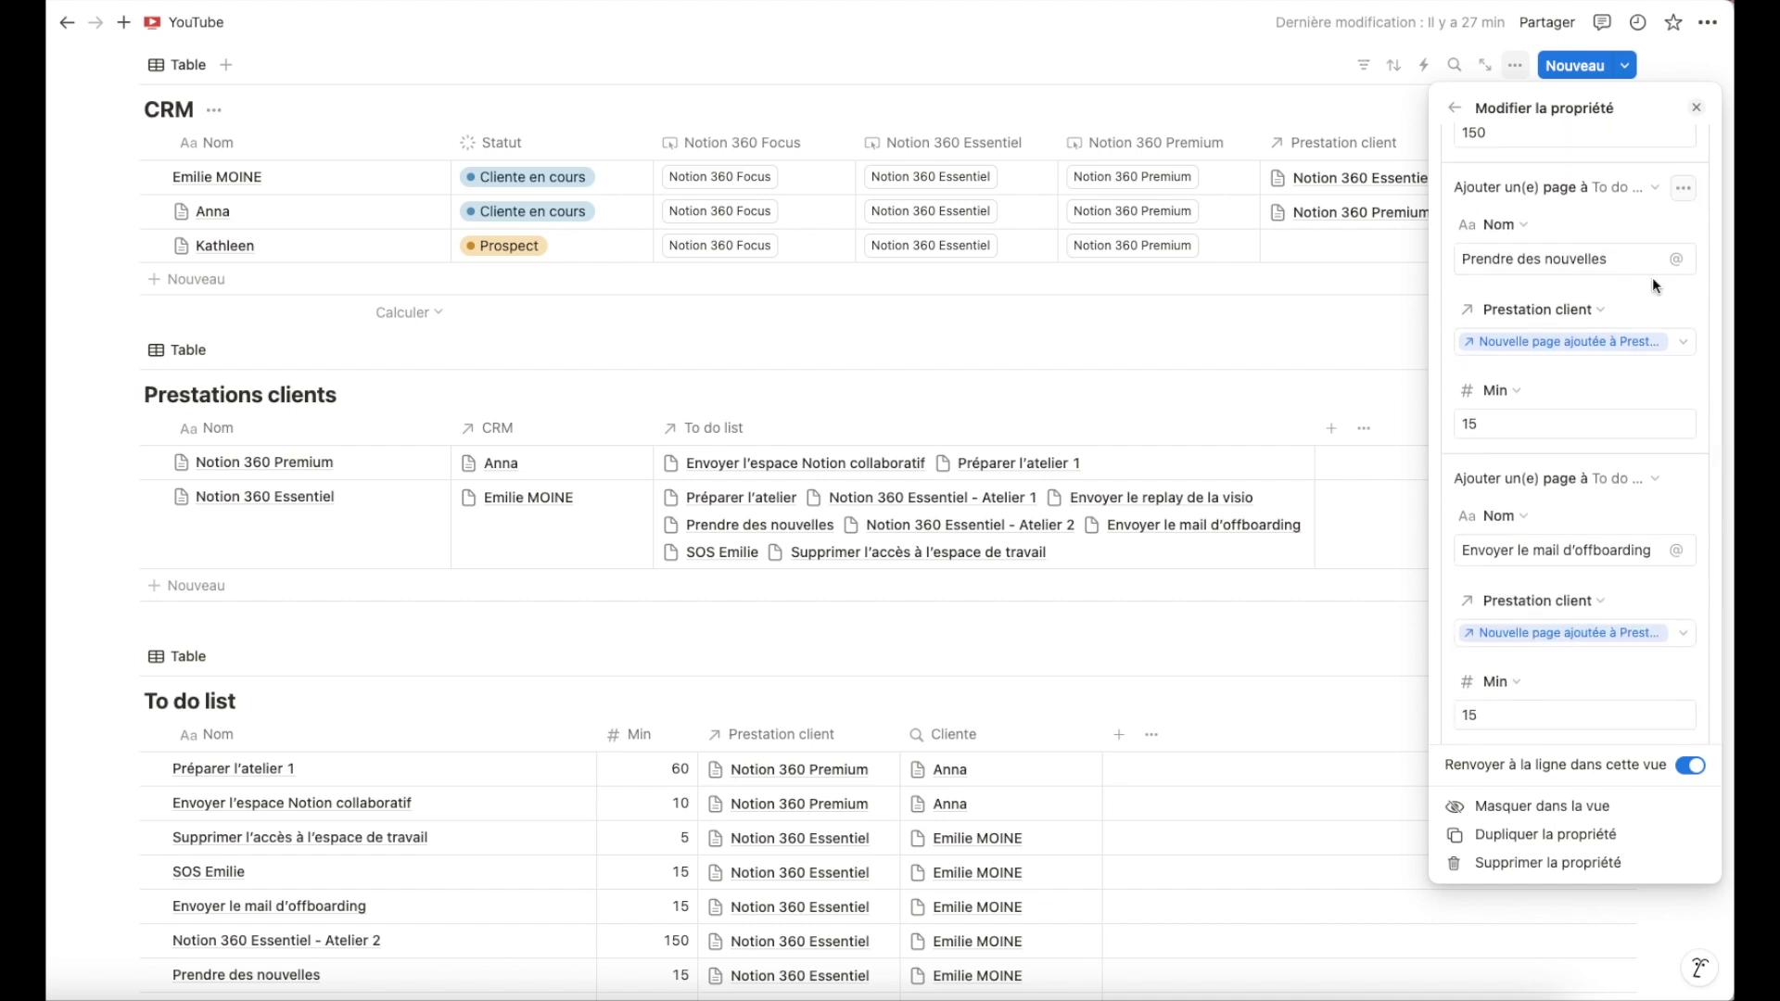
scroll(1675, 278, "down", 5)
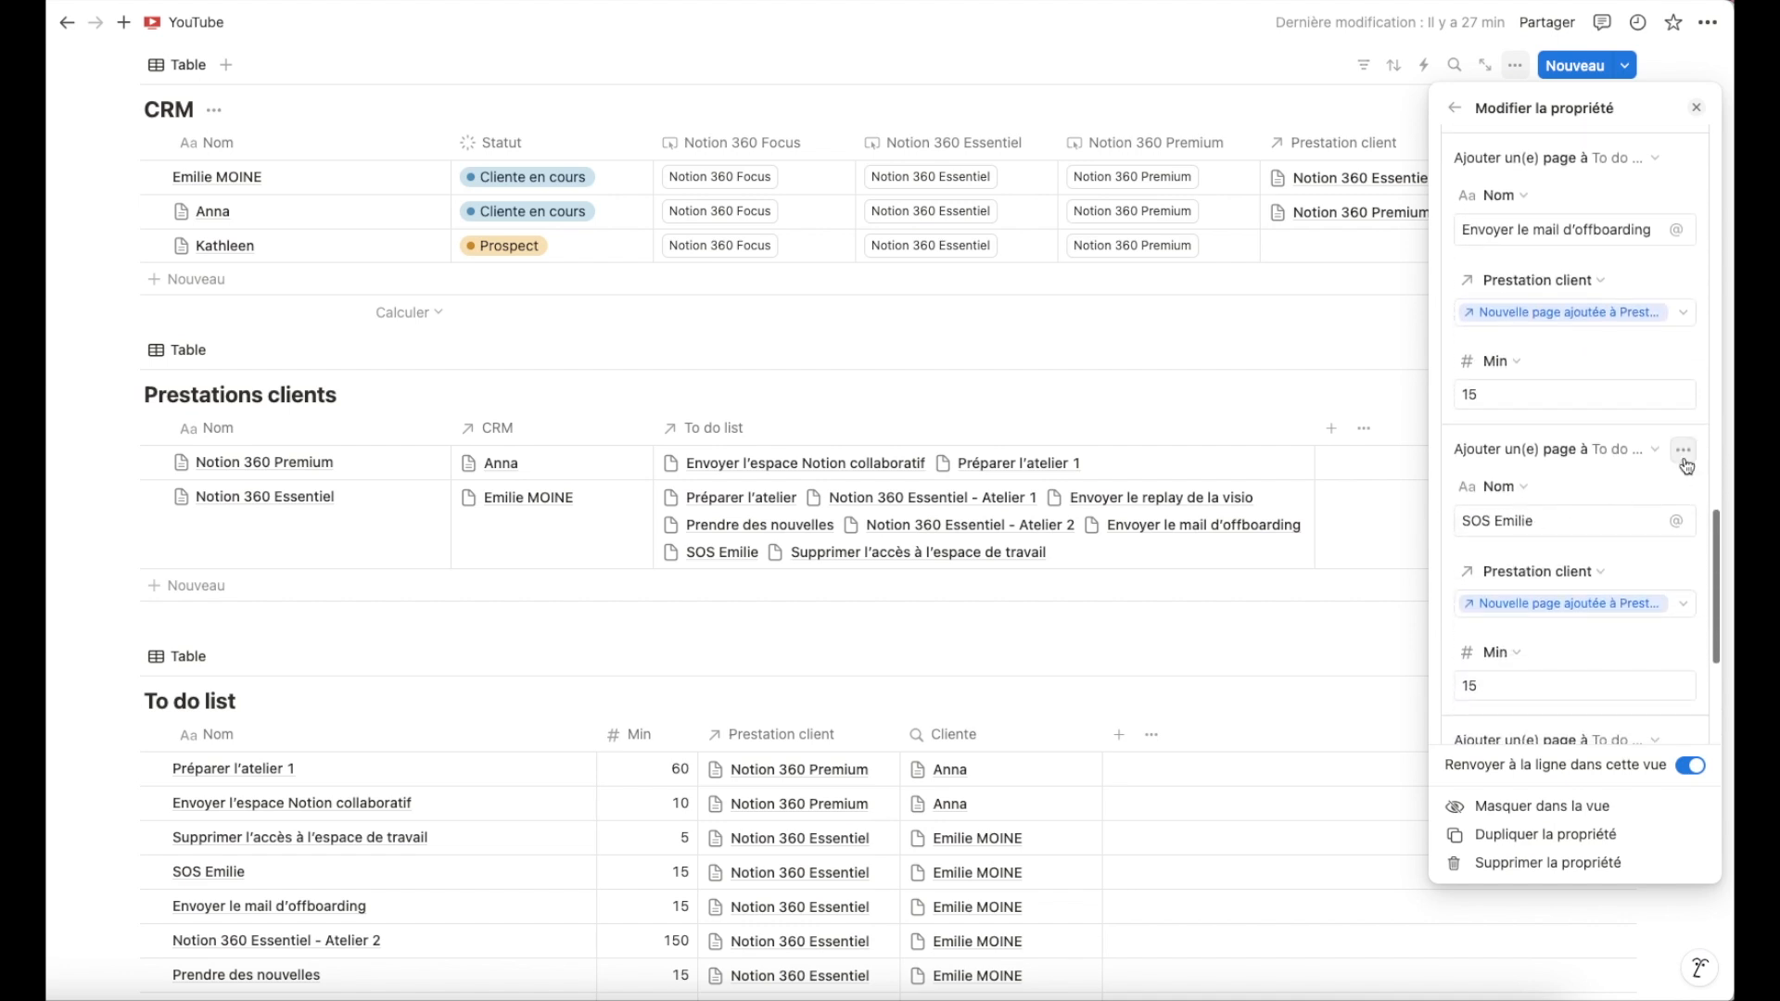
left_click(1683, 463)
left_click(1541, 689)
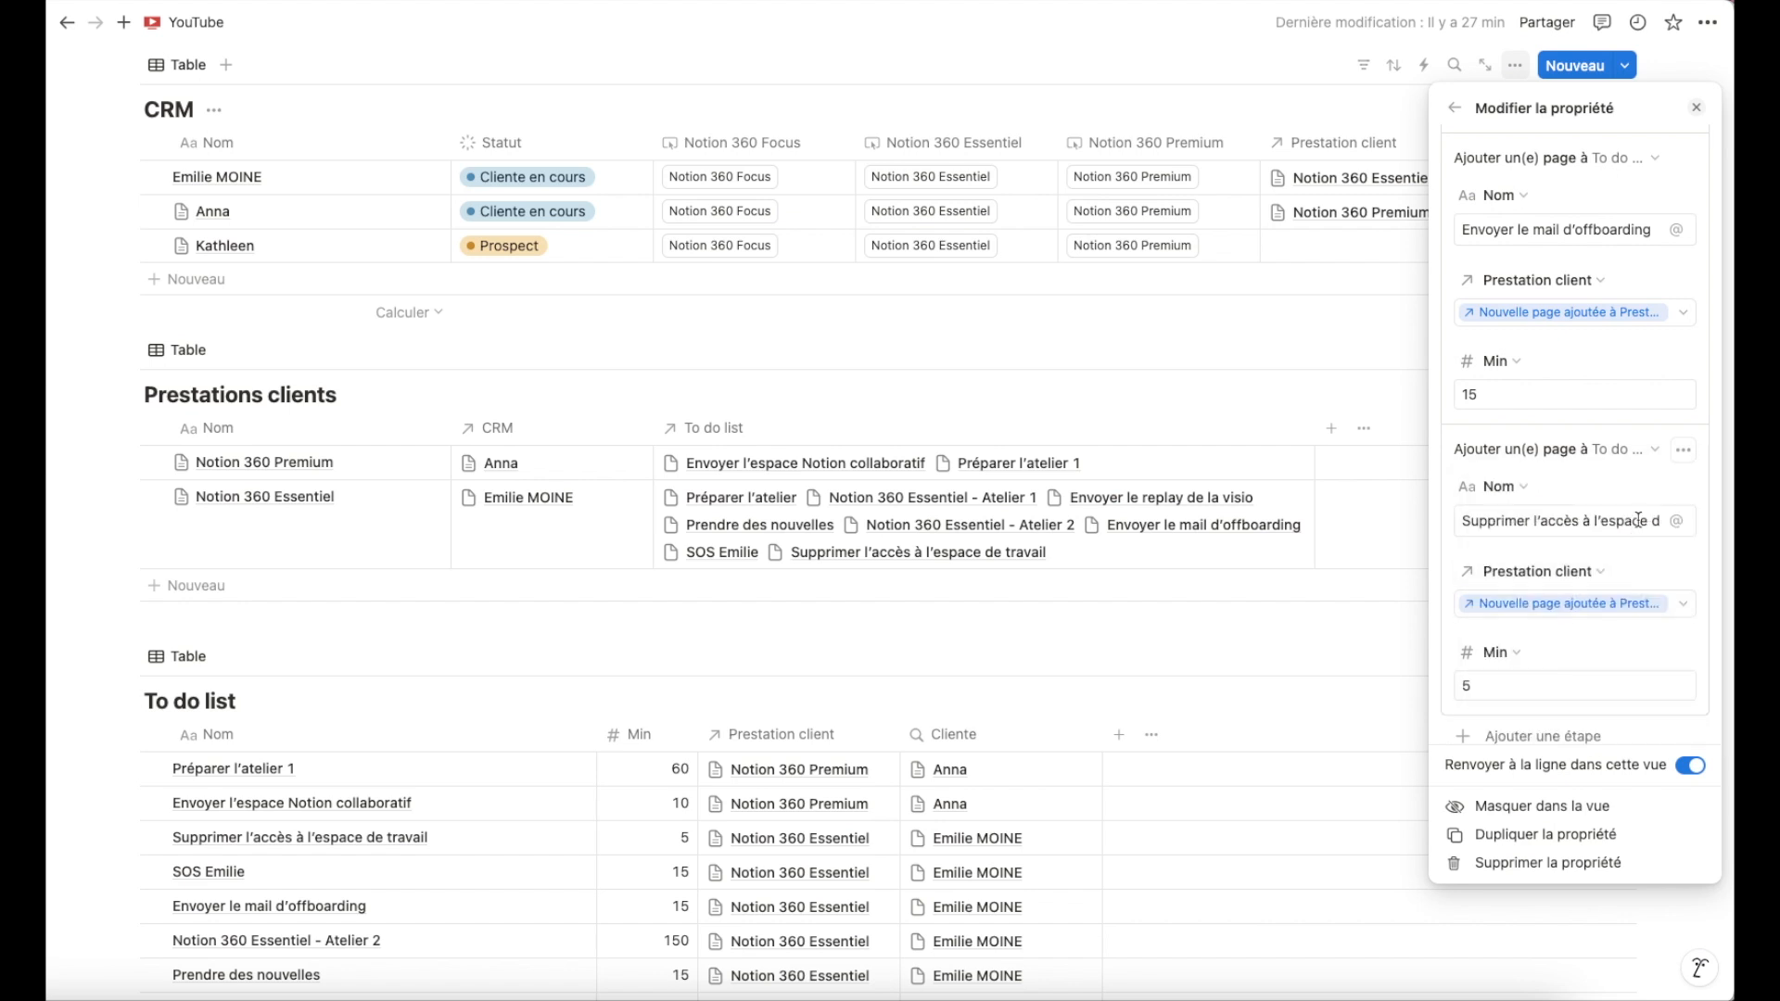
Move the Prendre des nouvelles step down below Envoyer le mail d'offboarding.
scroll(1632, 492, "down", 1)
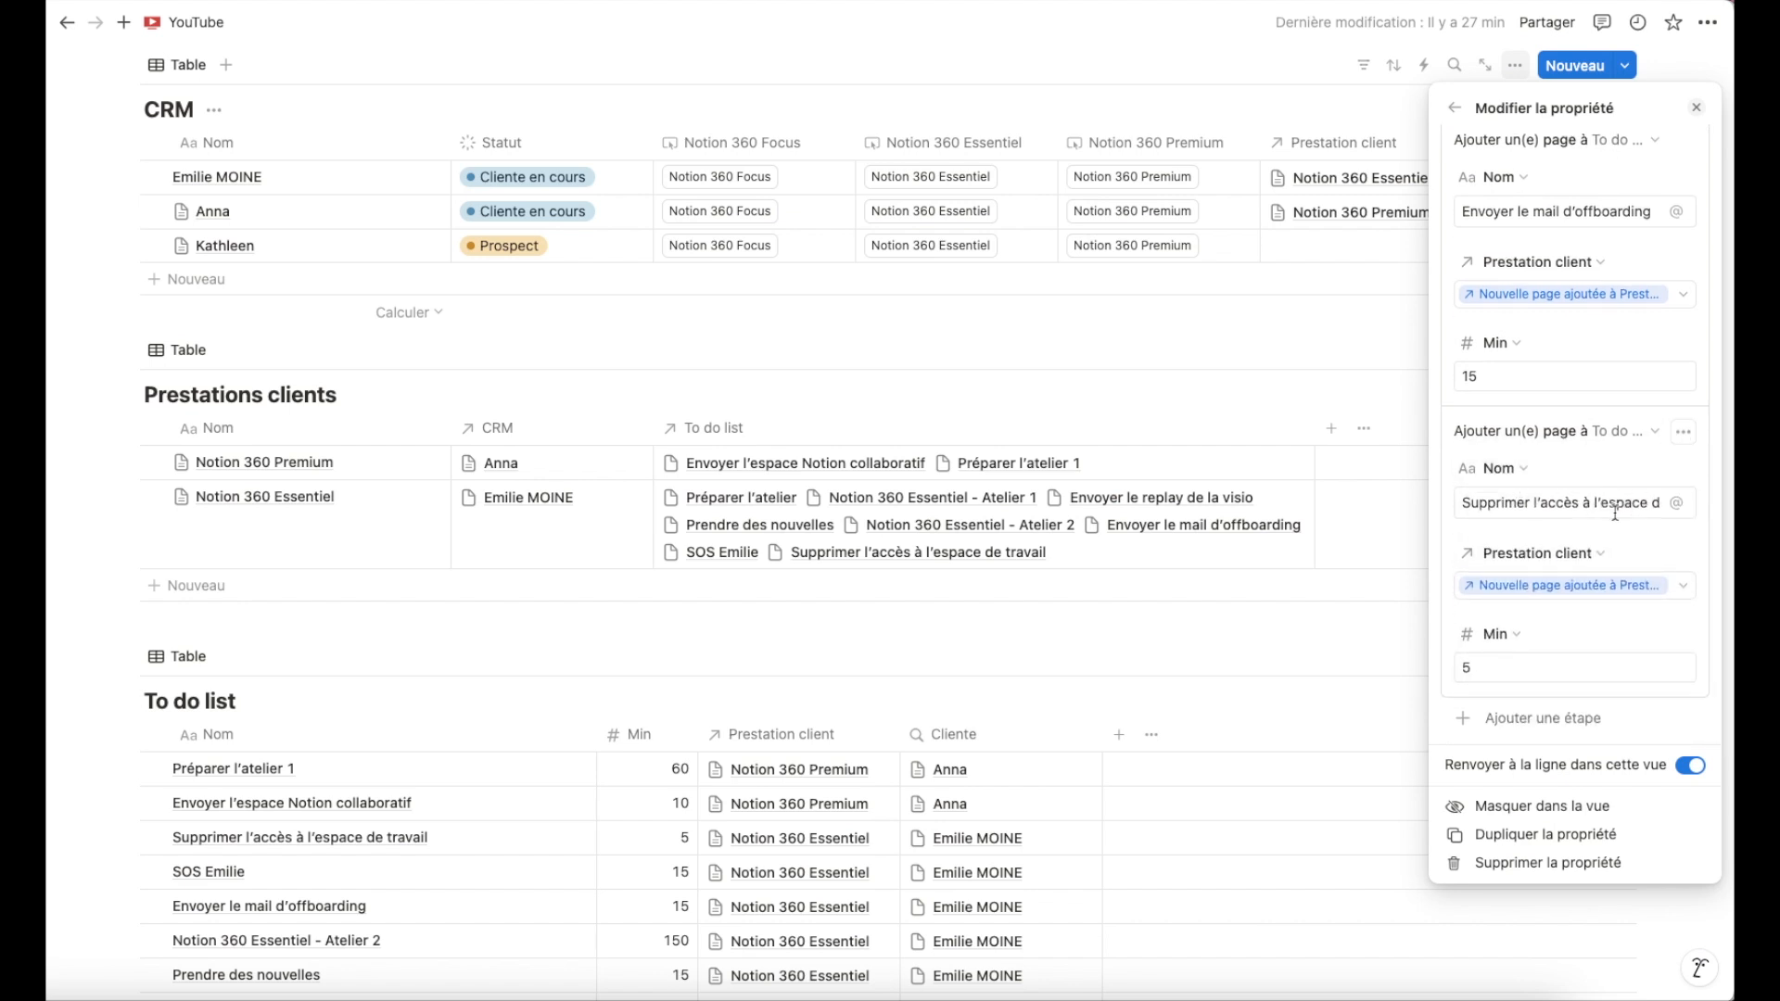
scroll(1616, 512, "up", 6)
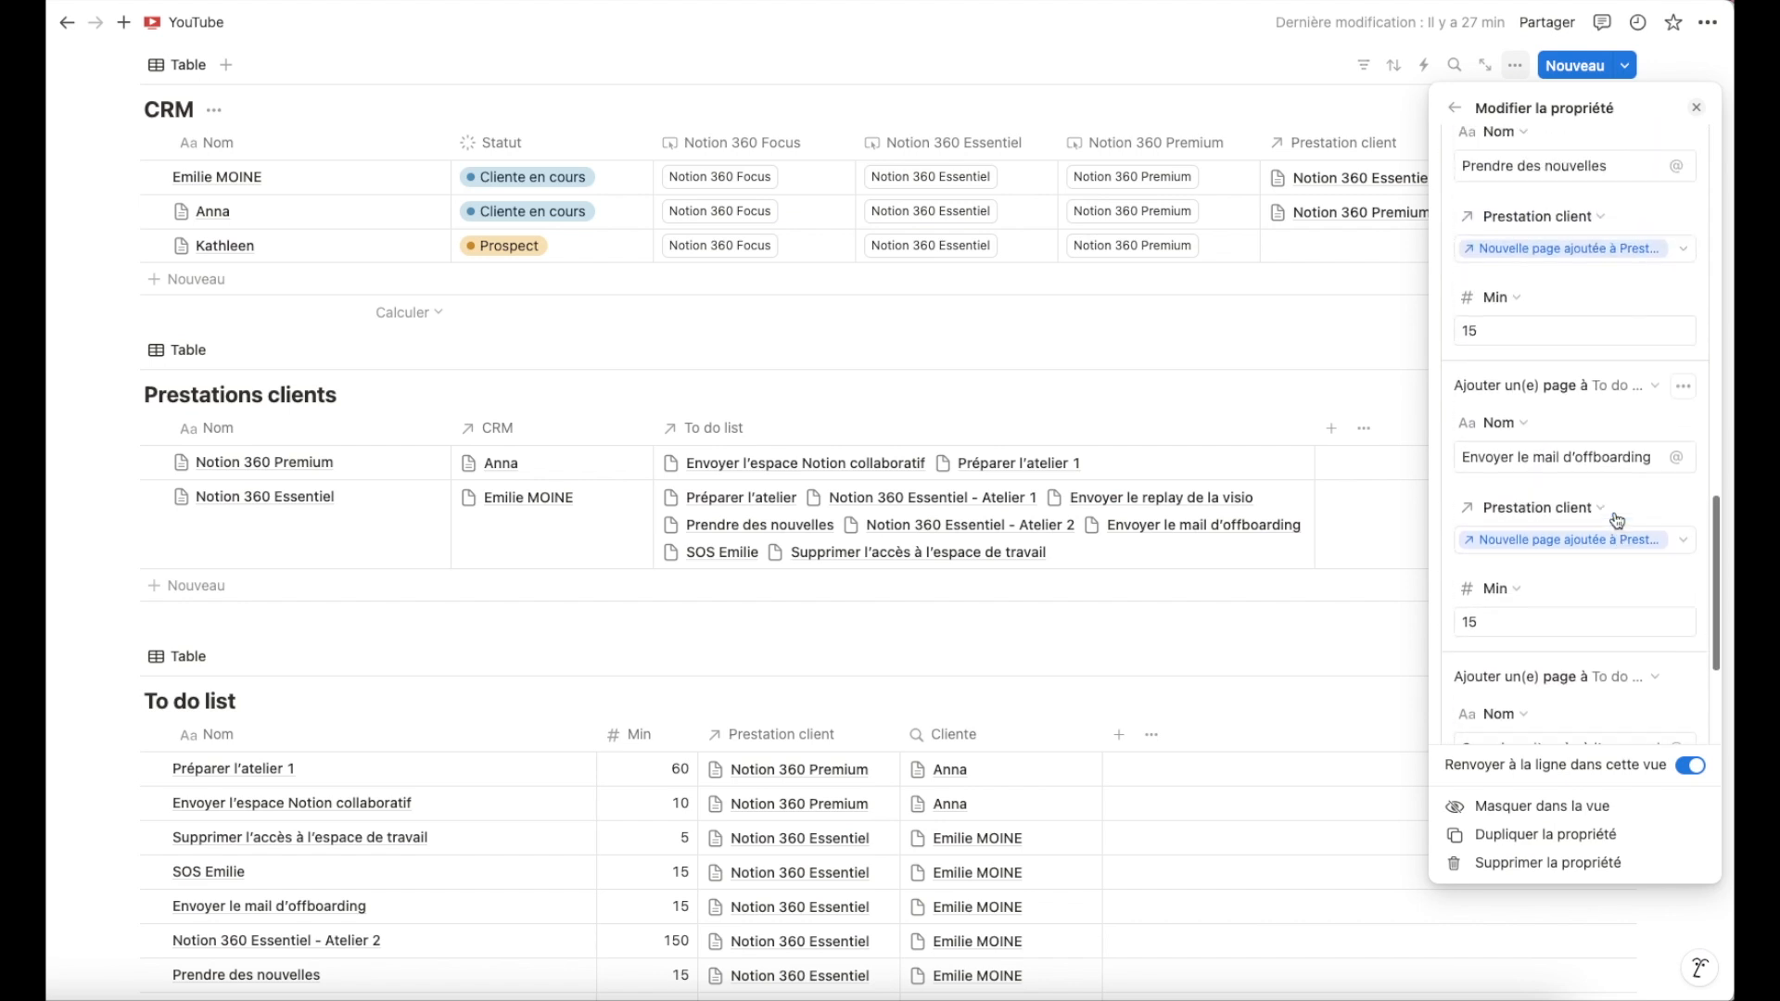
scroll(1615, 519, "up", 1)
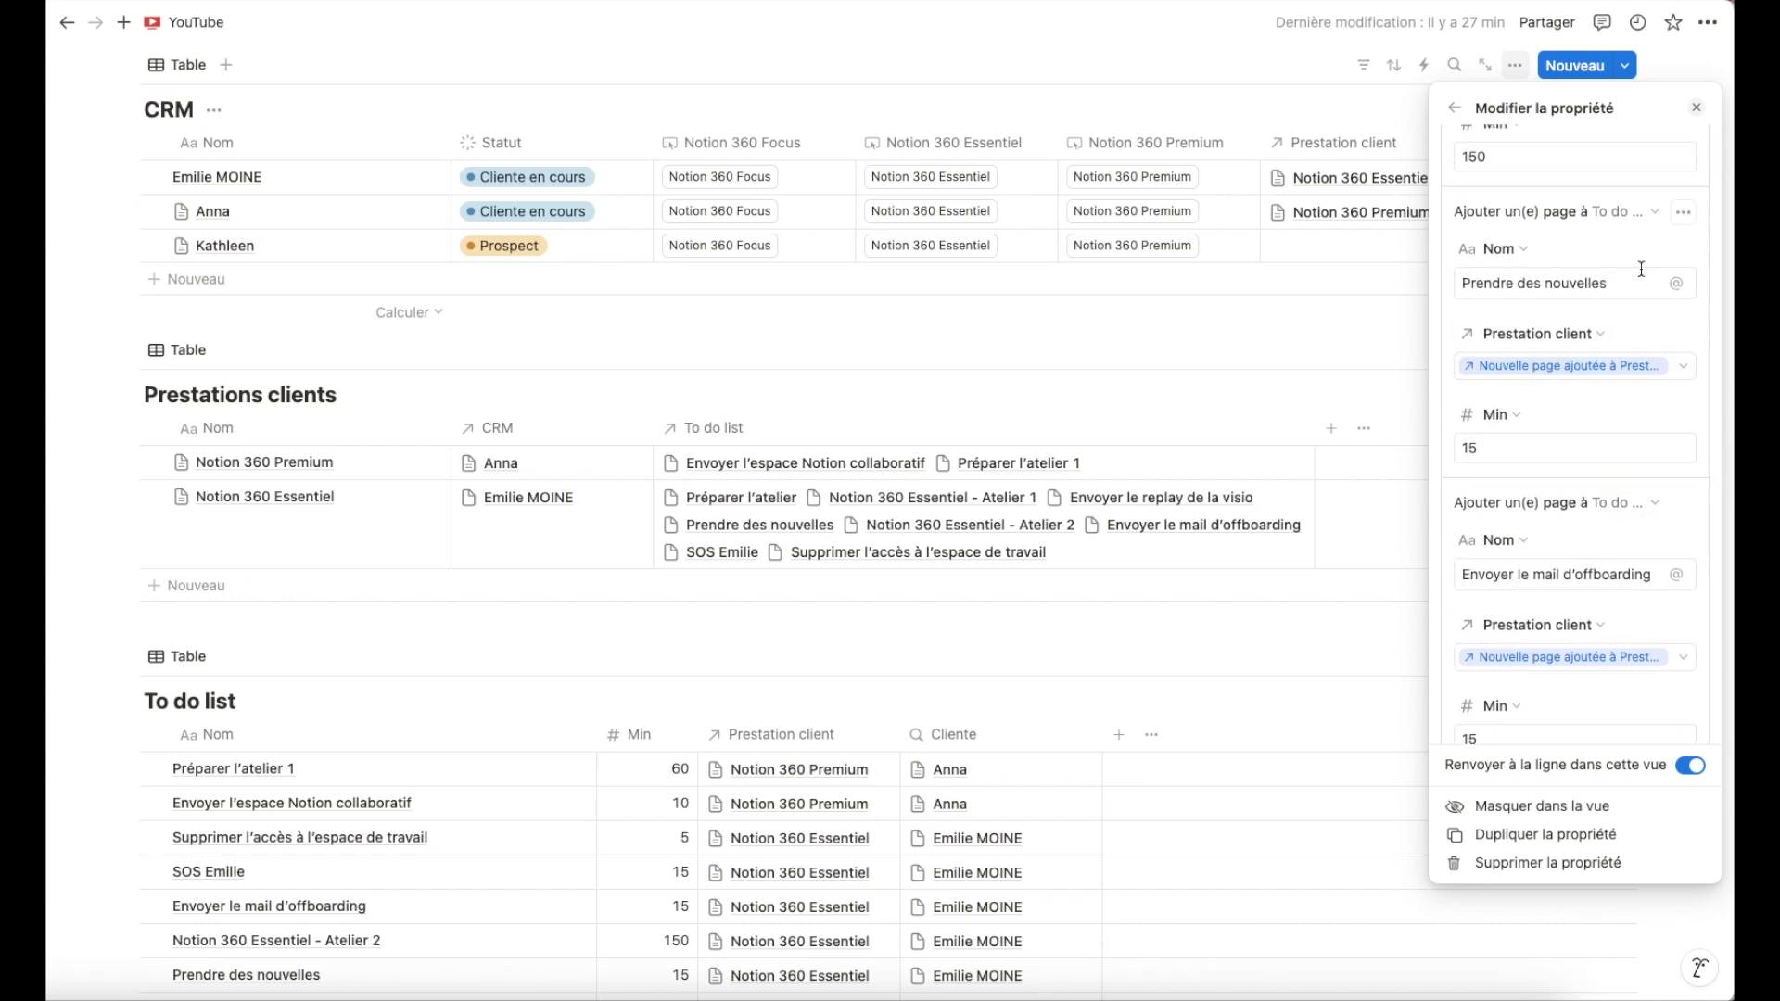
scroll(1586, 501, "down", 4)
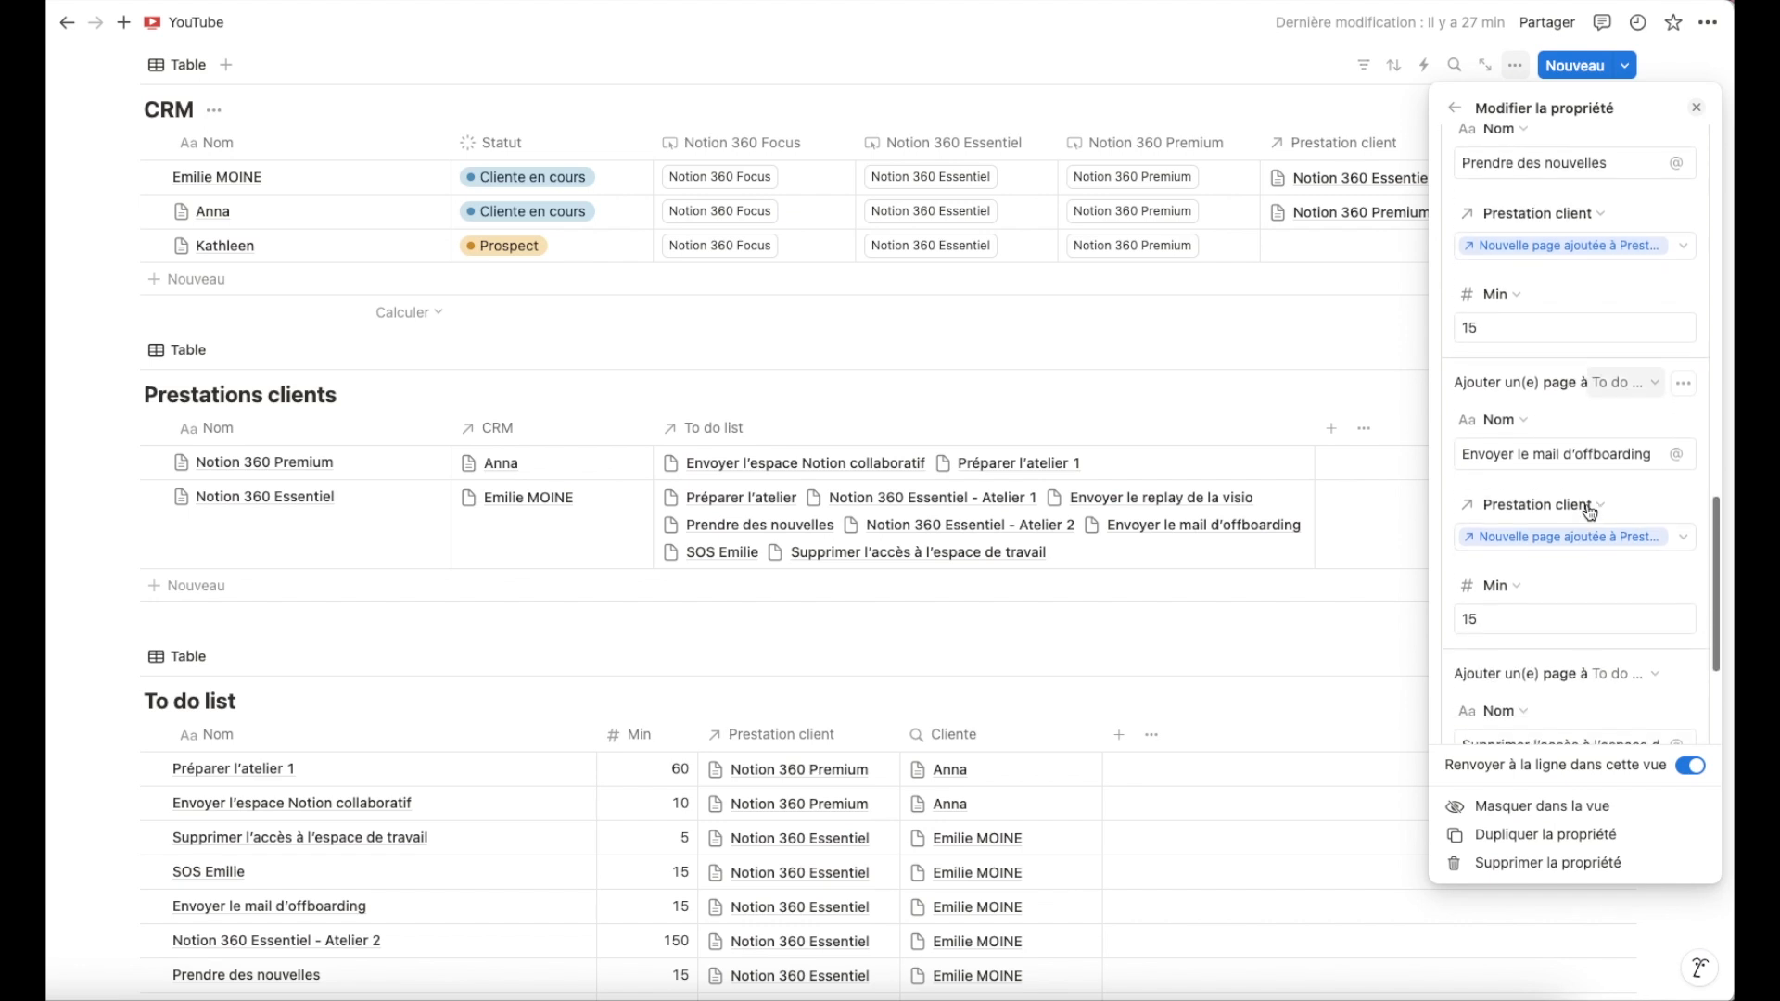
scroll(1567, 468, "up", 4)
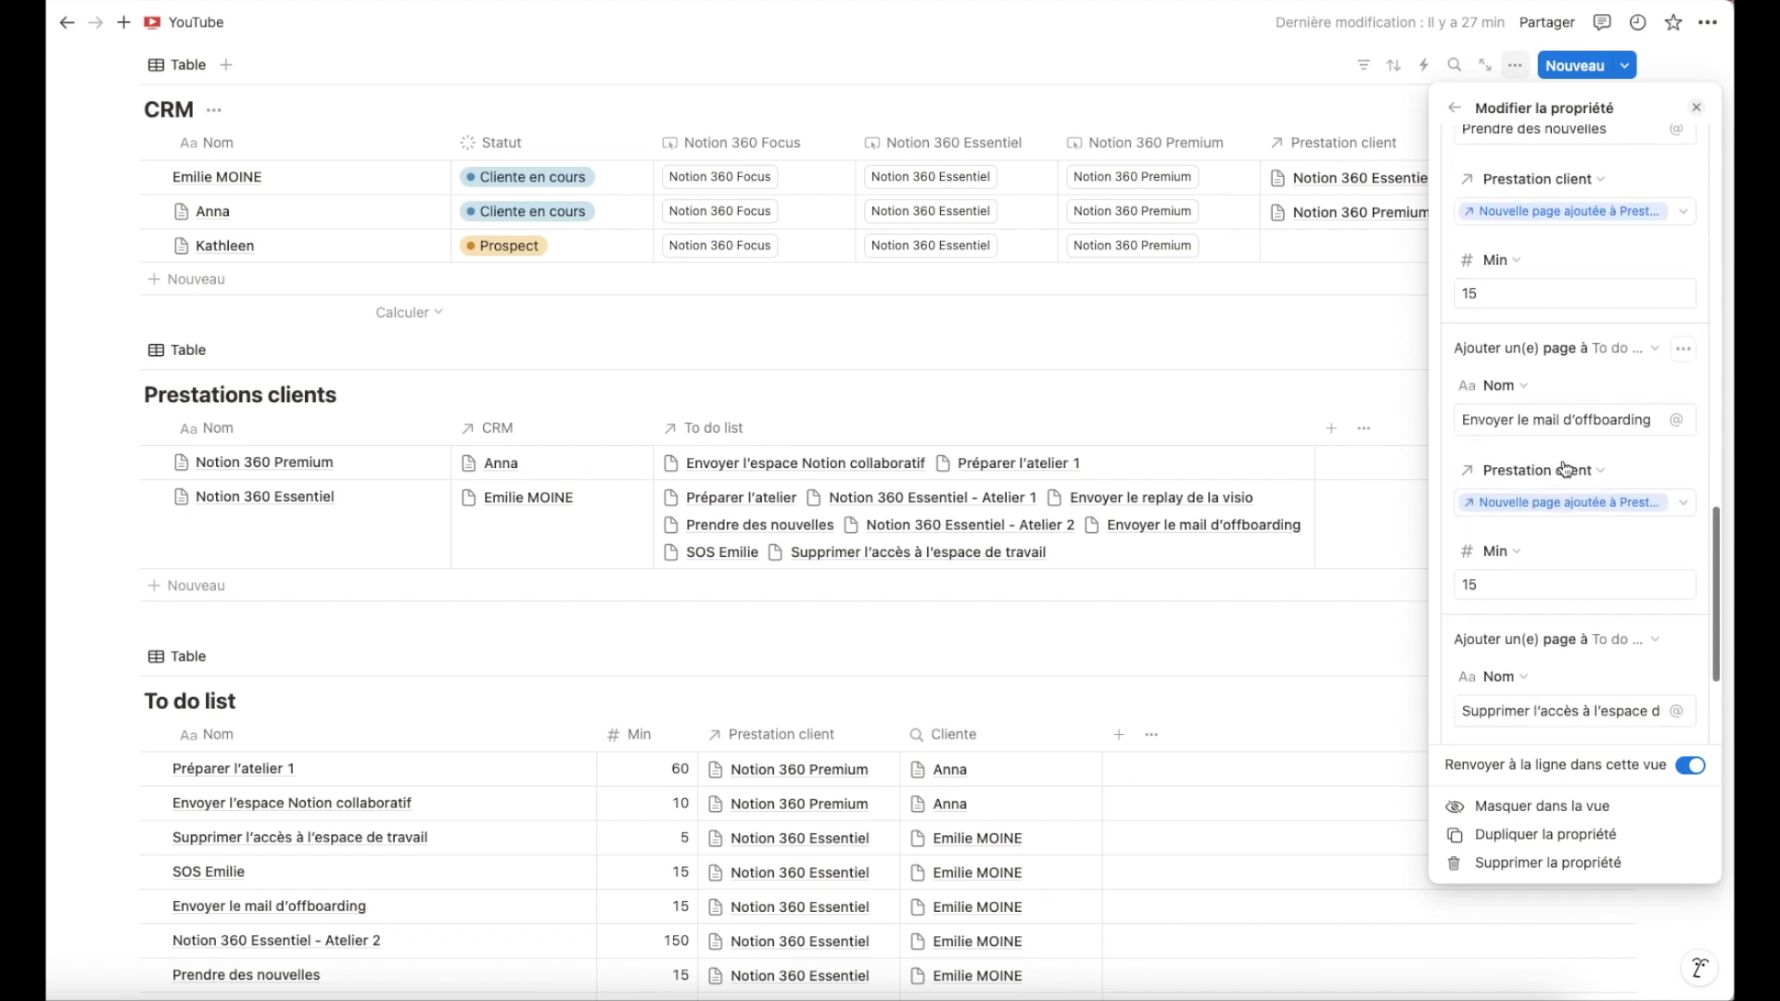
scroll(1576, 454, "up", 3)
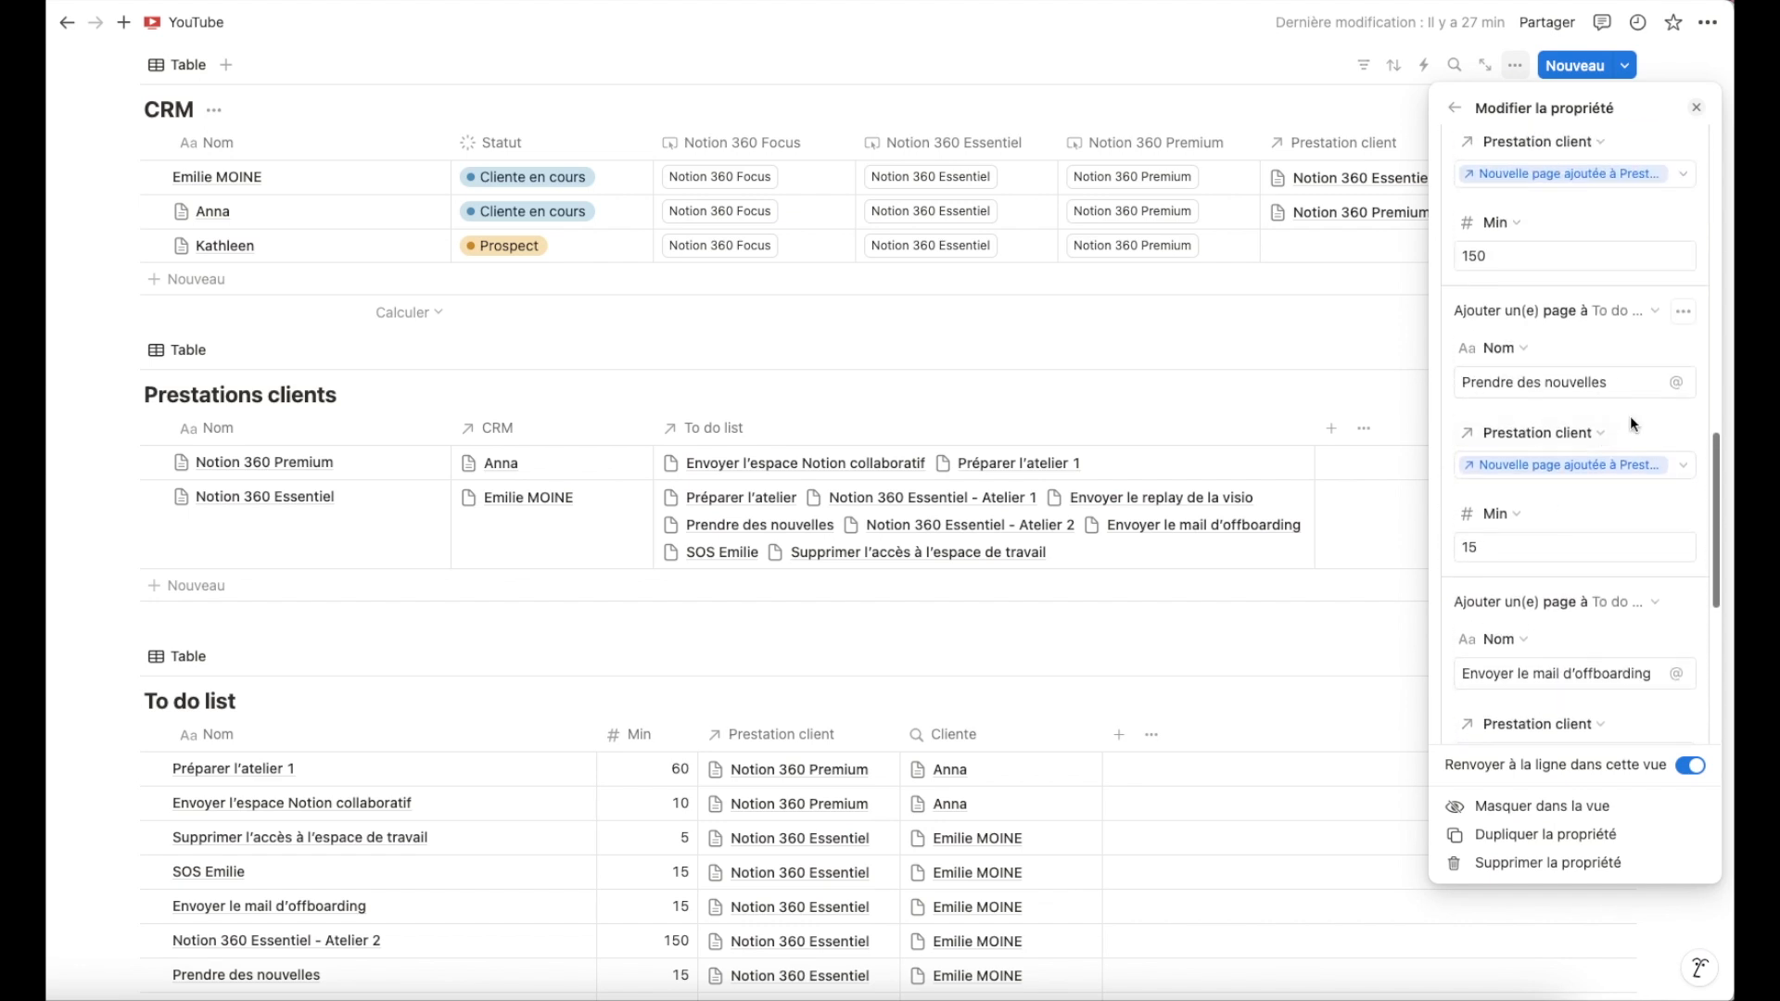
left_click(1685, 315)
left_click(1551, 371)
Review the Focus button's remaining steps and close the property editor.
scroll(1539, 371, "down", 3)
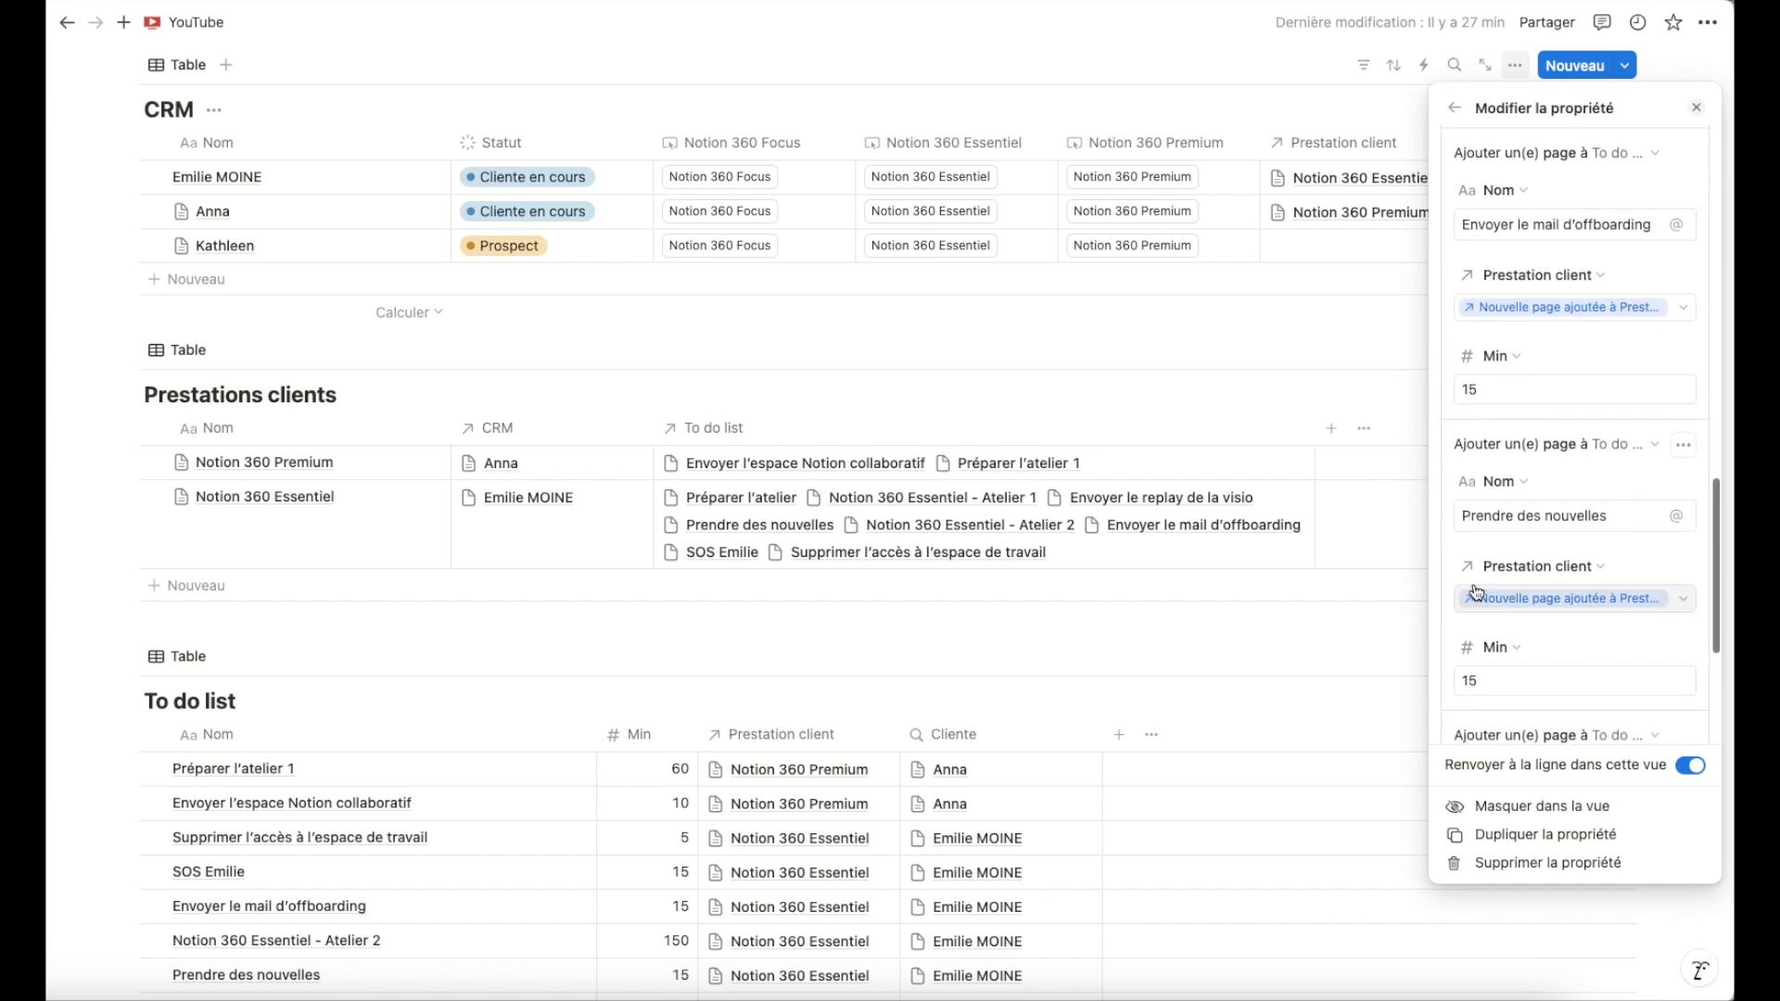
scroll(1622, 349, "down", 5)
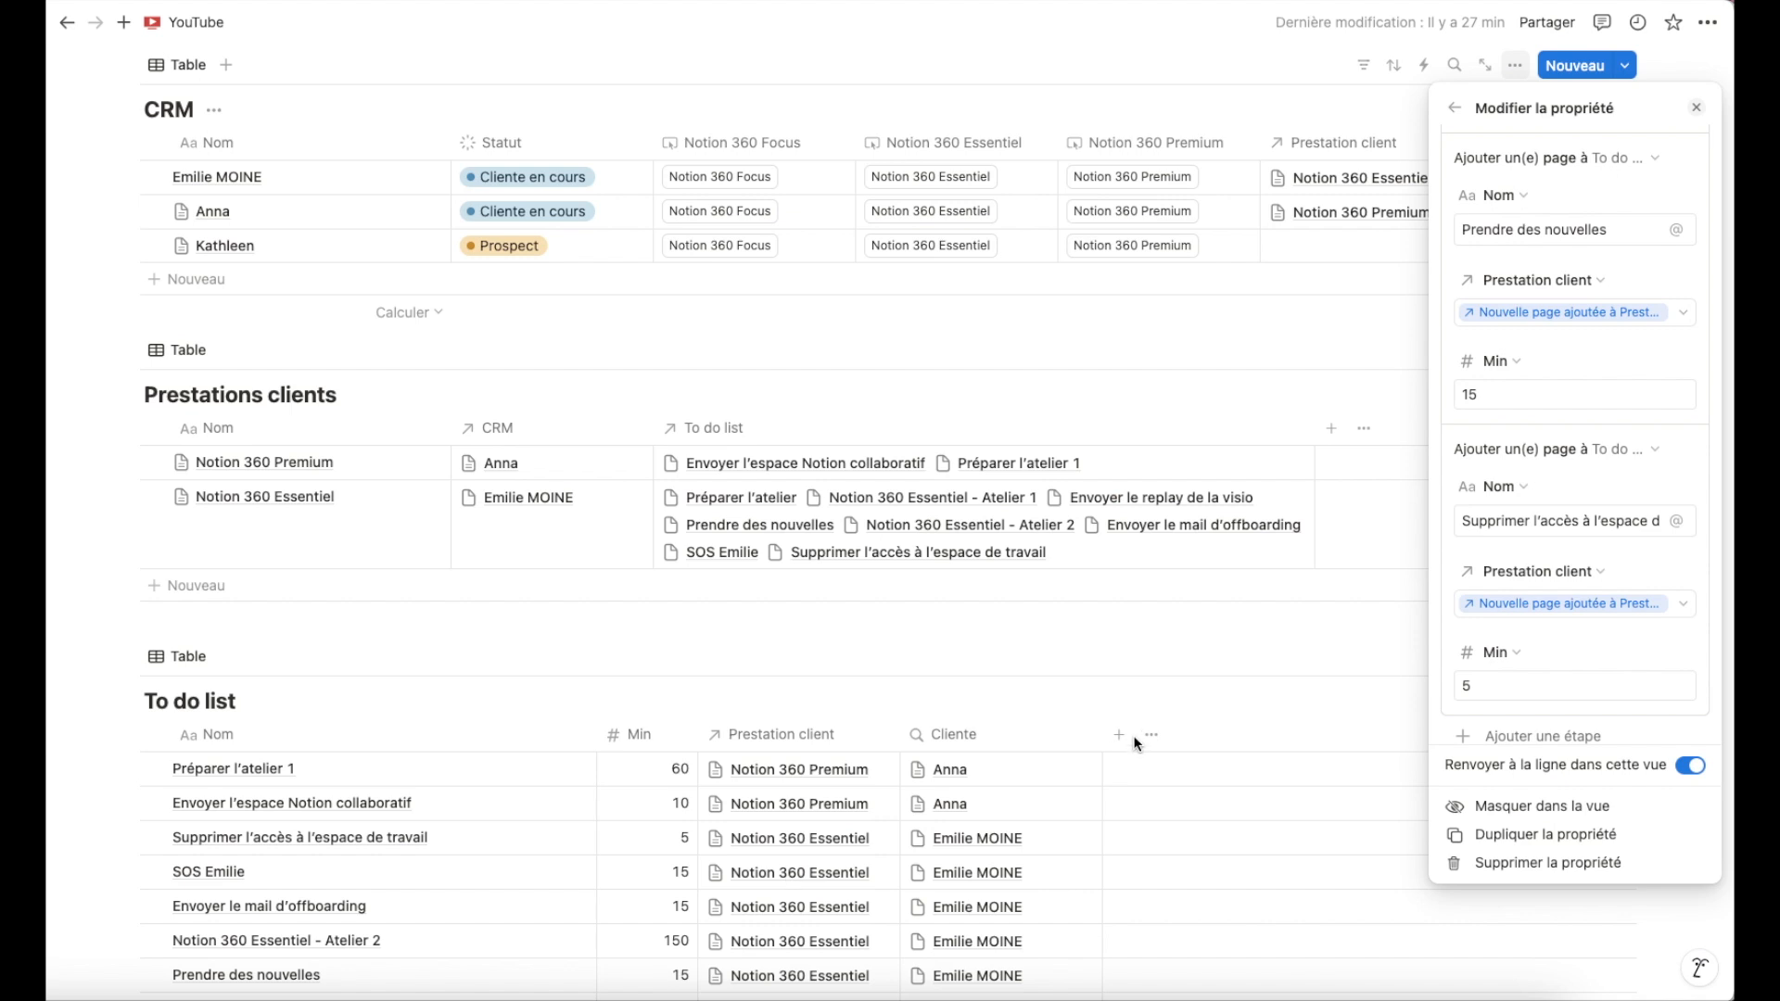
scroll(1549, 617, "up", 10)
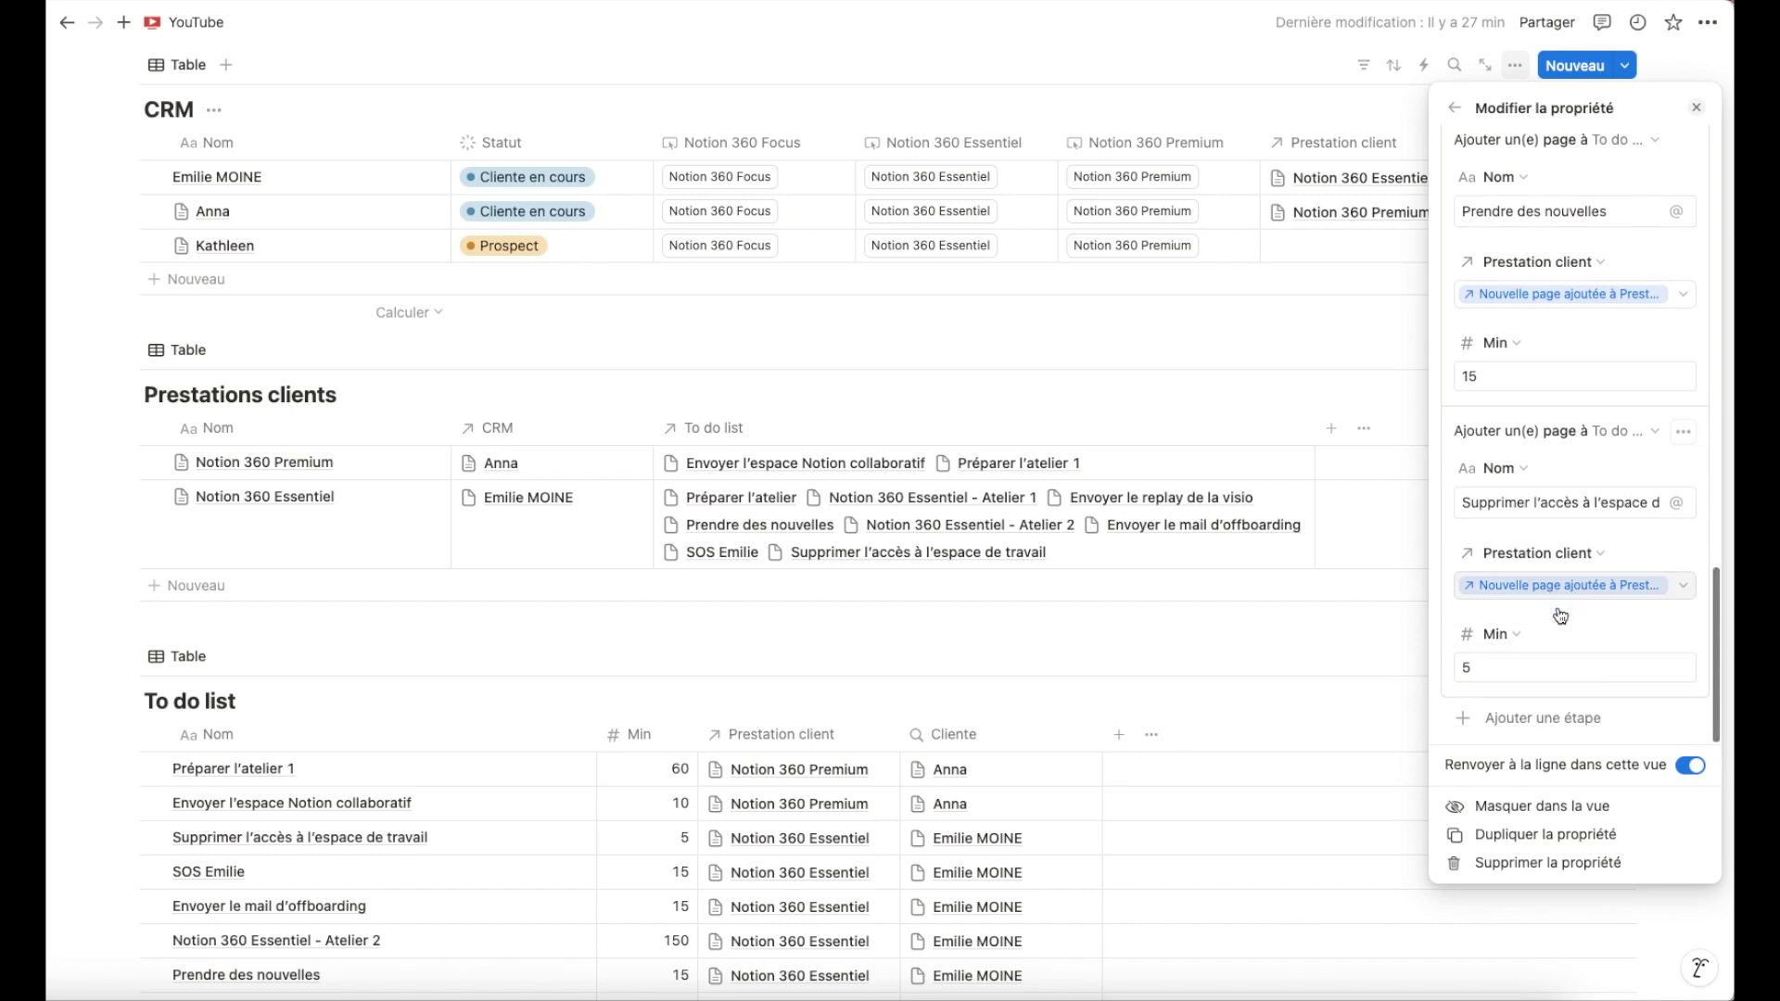
scroll(1561, 616, "up", 5)
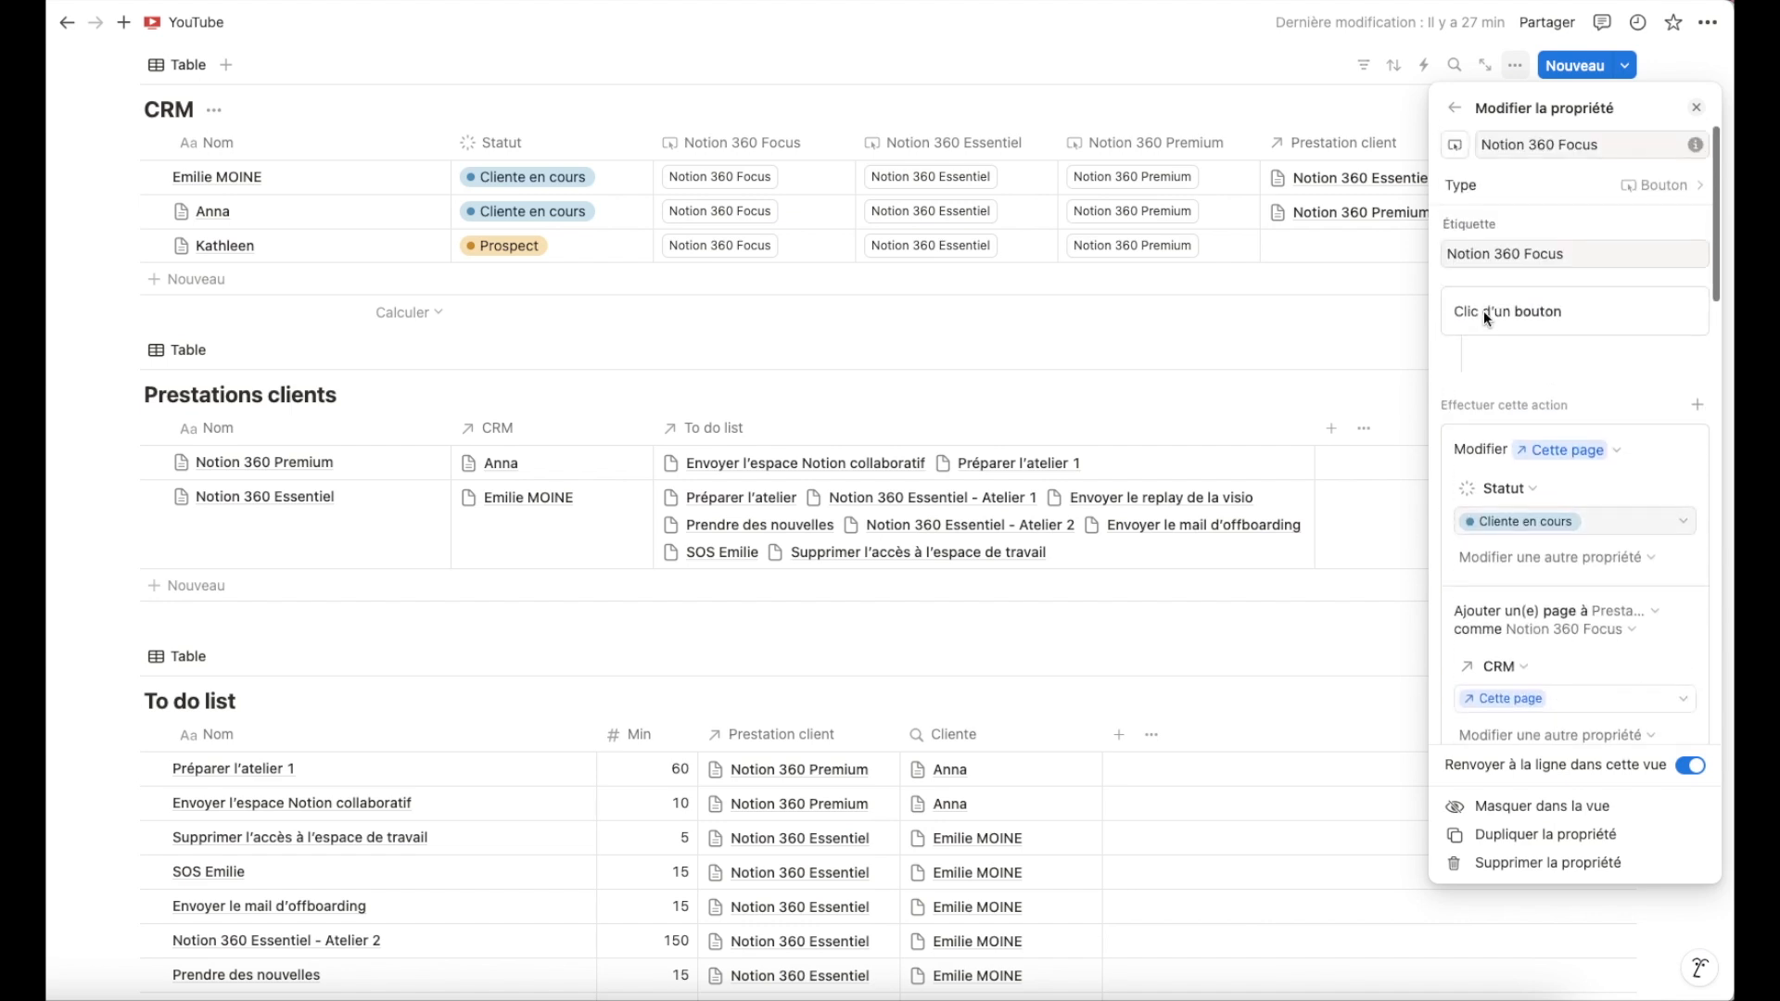
left_click(1455, 111)
left_click(1088, 103)
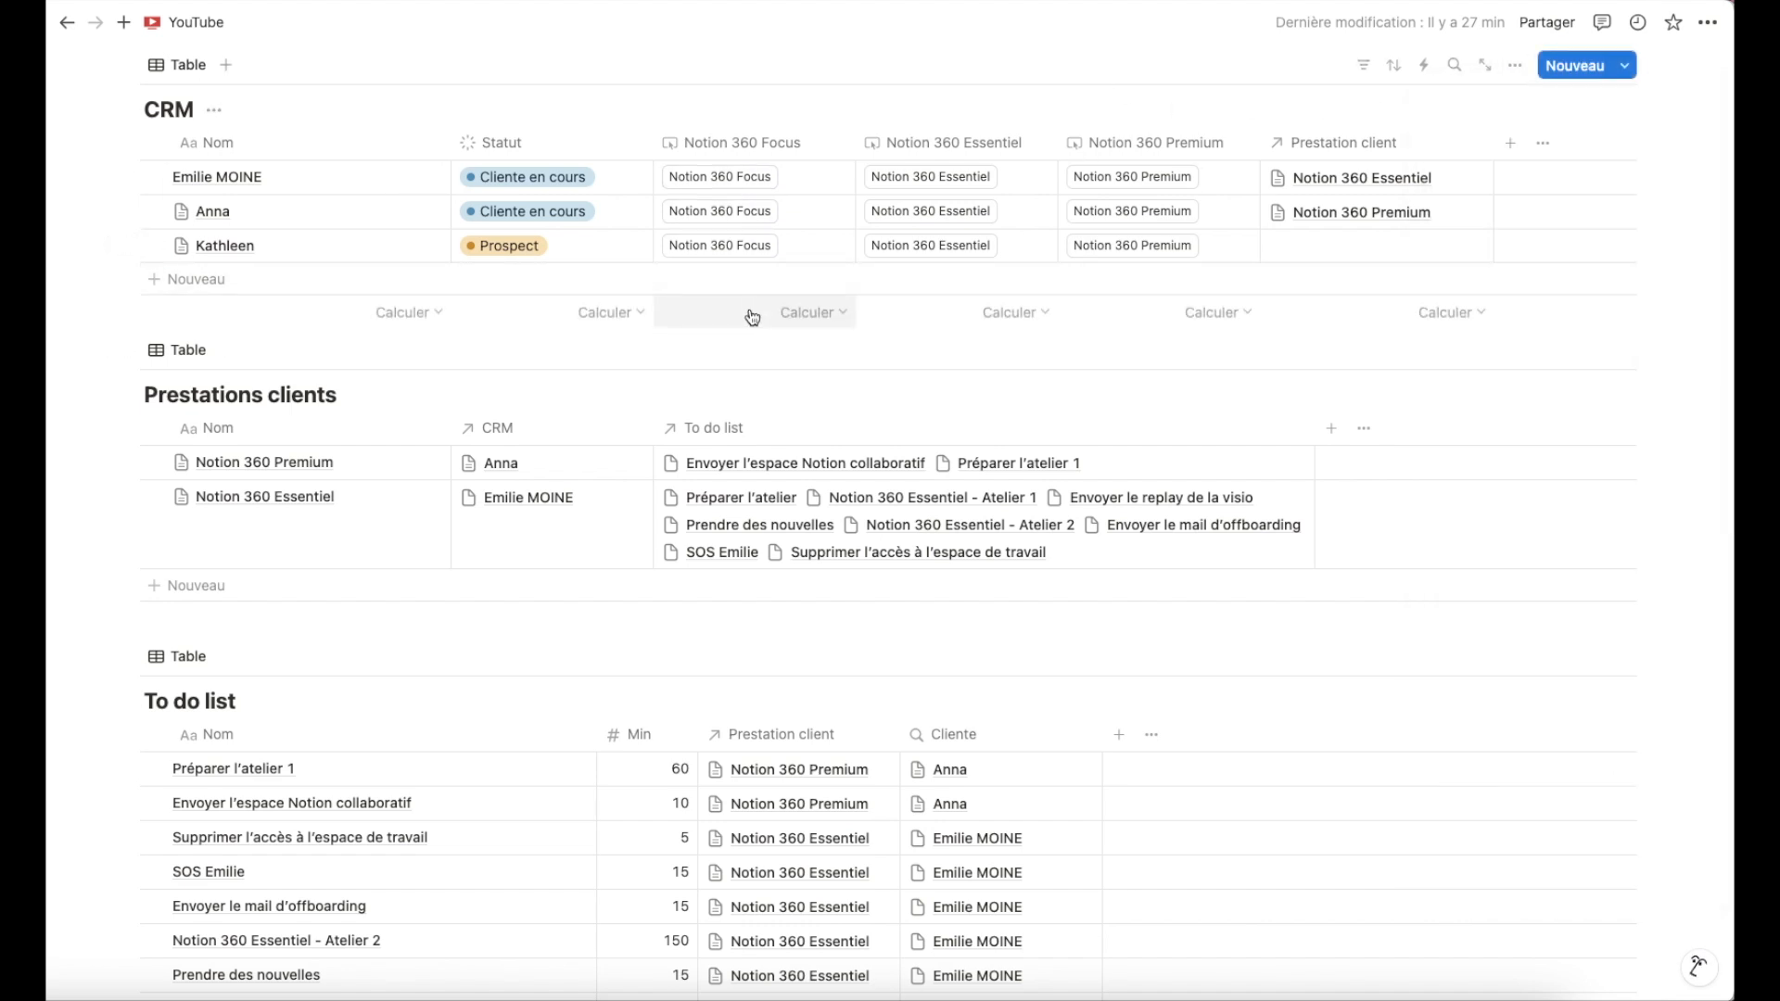
Run the Notion 360 Focus button on the prospect client's row to generate its service and to-dos.
left_click(728, 247)
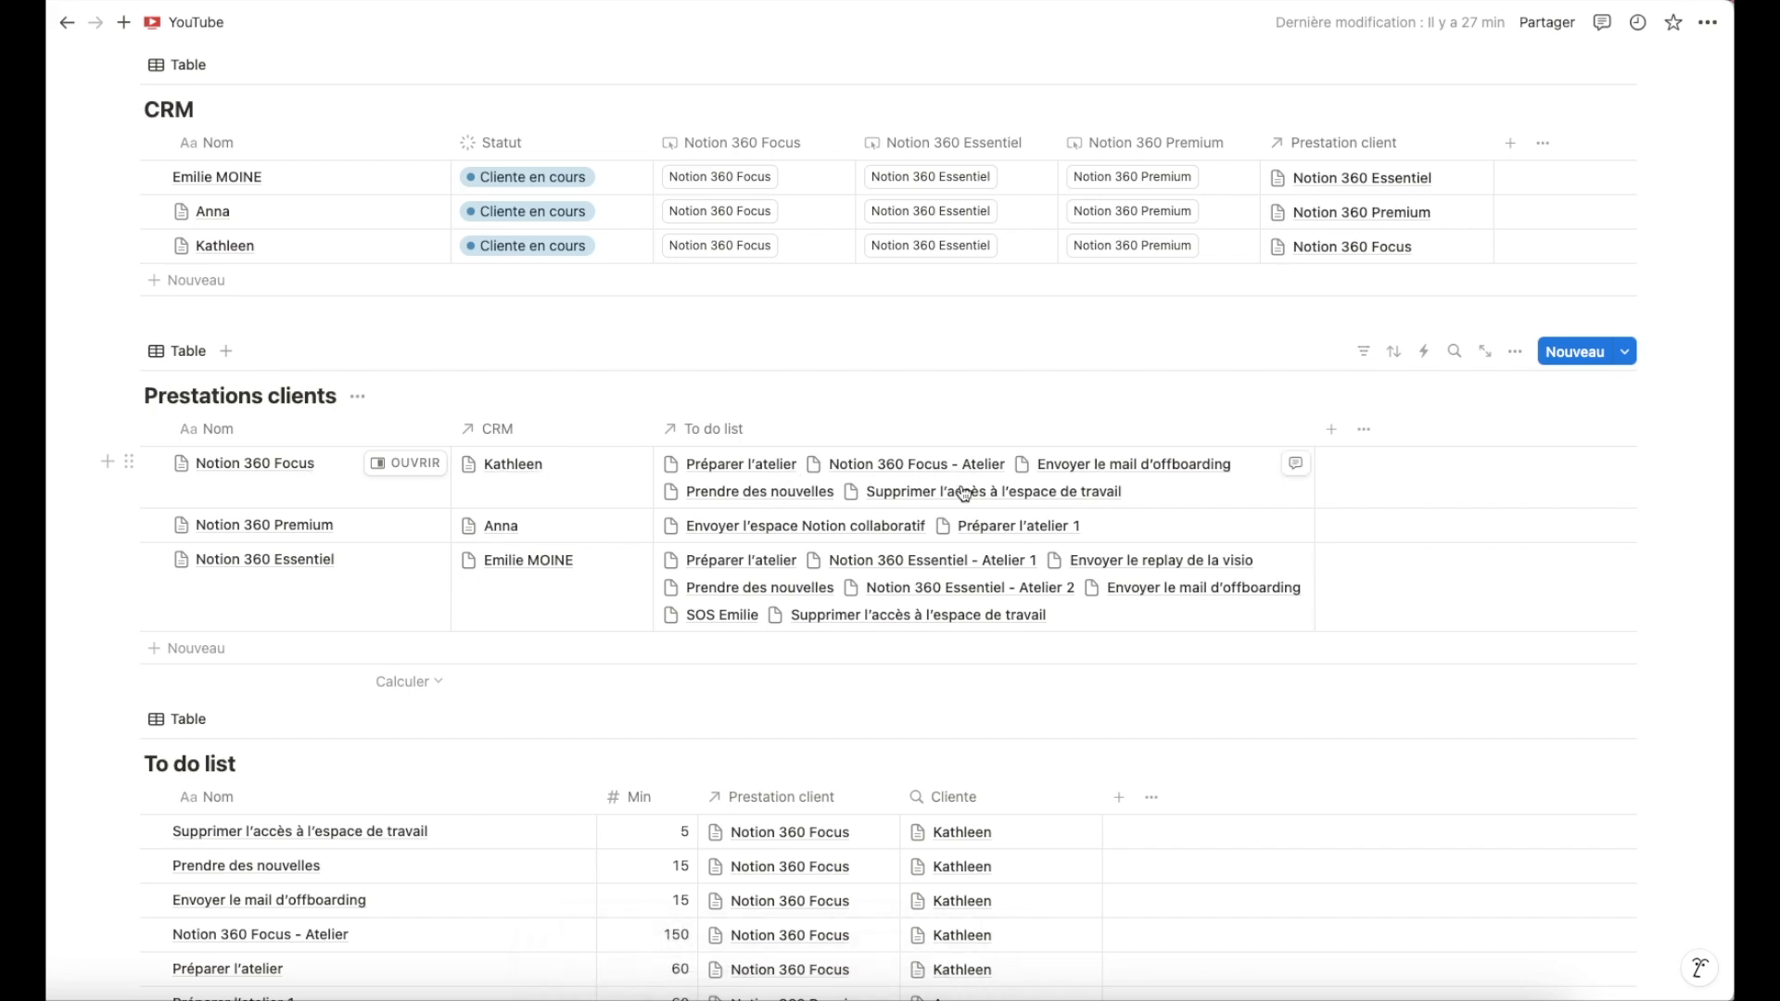
scroll(964, 493, "down", 3)
scroll(930, 497, "up", 6)
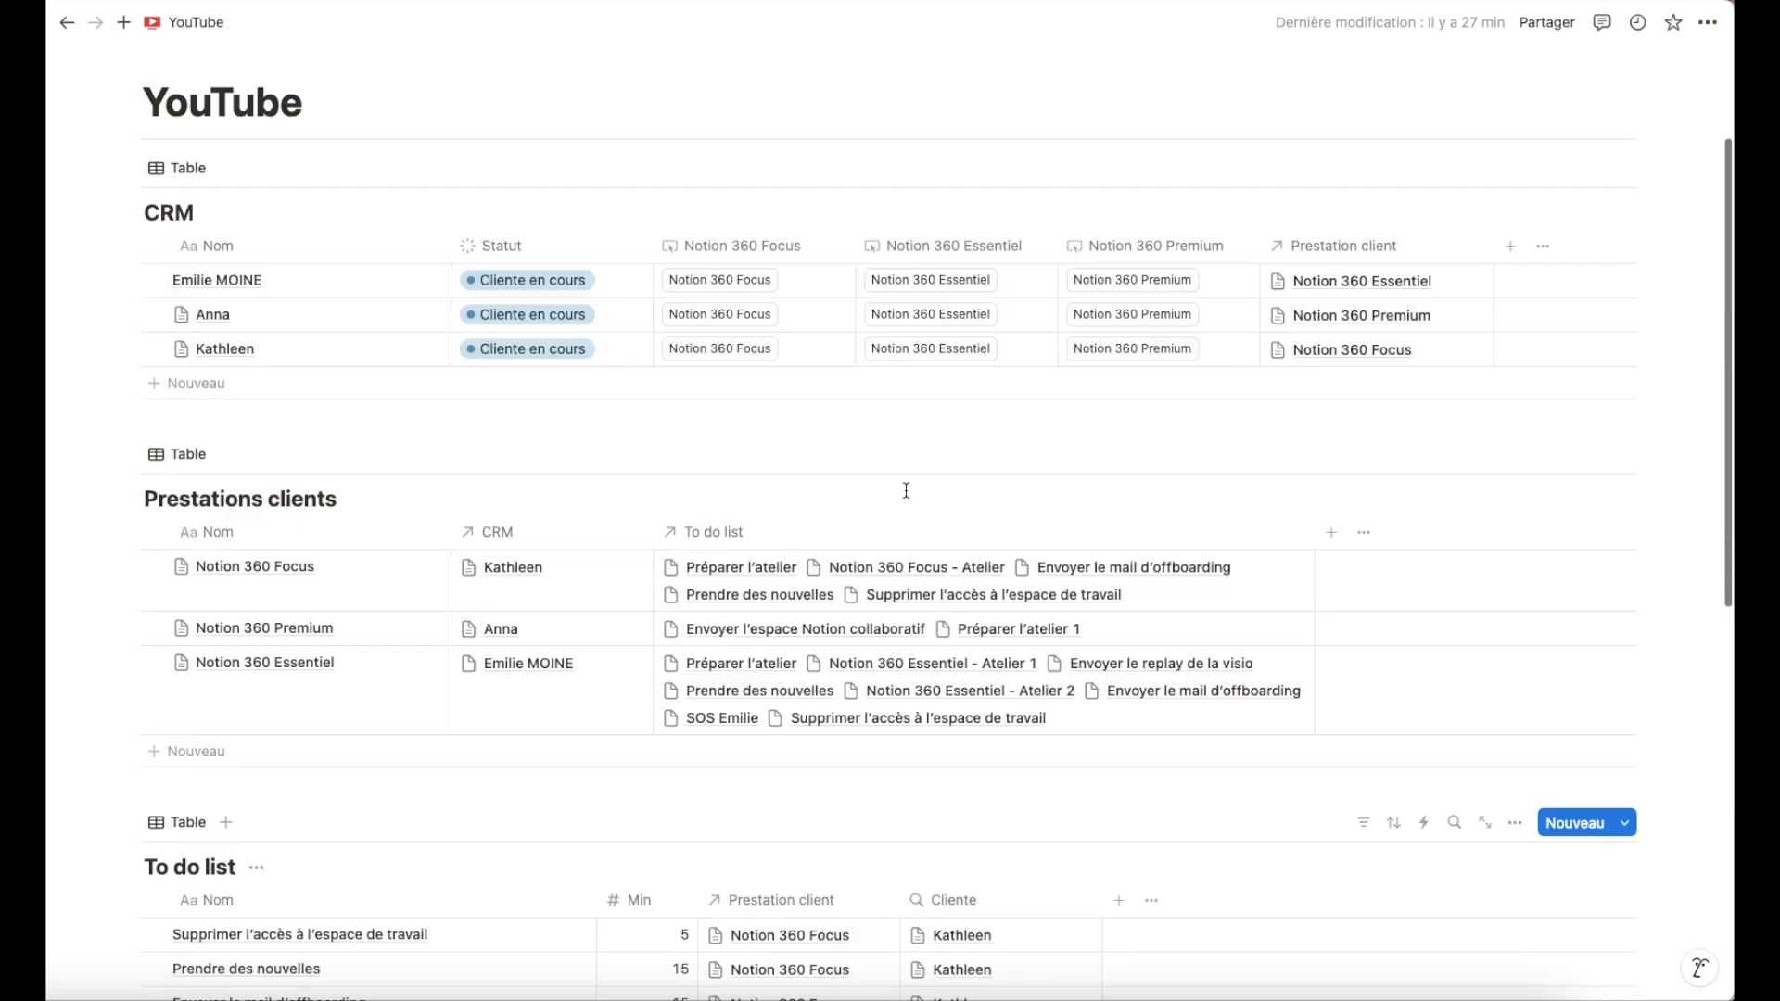